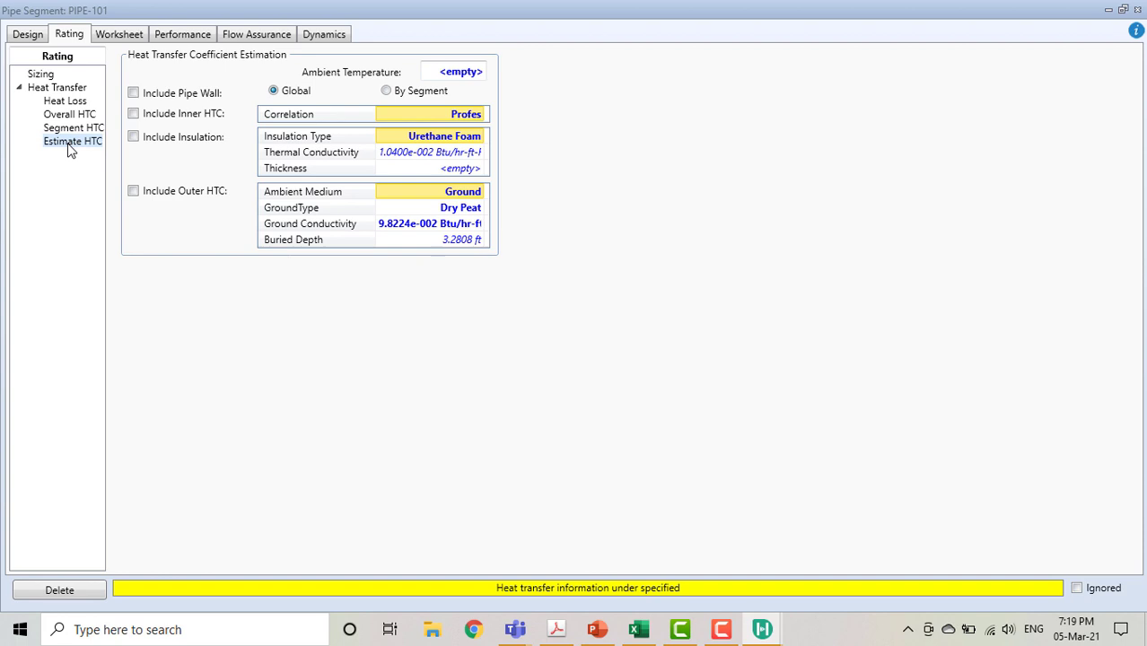
- Set the ambient temperature for the heat transfer coefficient estimation to 86 F and include the pipe wall
left_click(456, 70)
type("86")
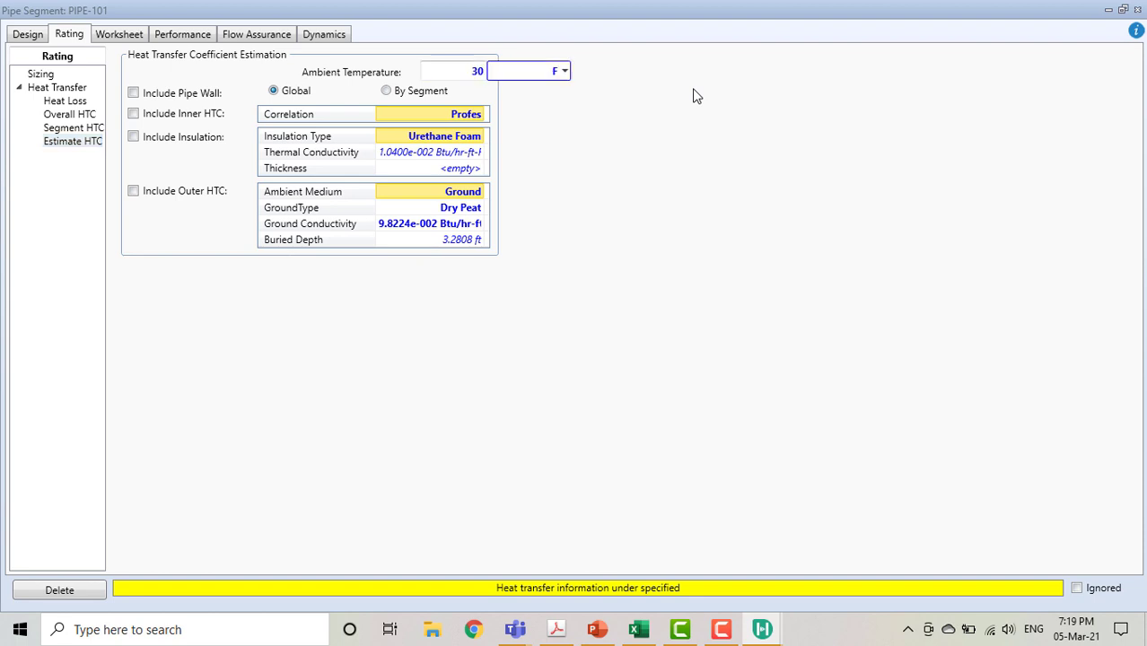
left_click(499, 95)
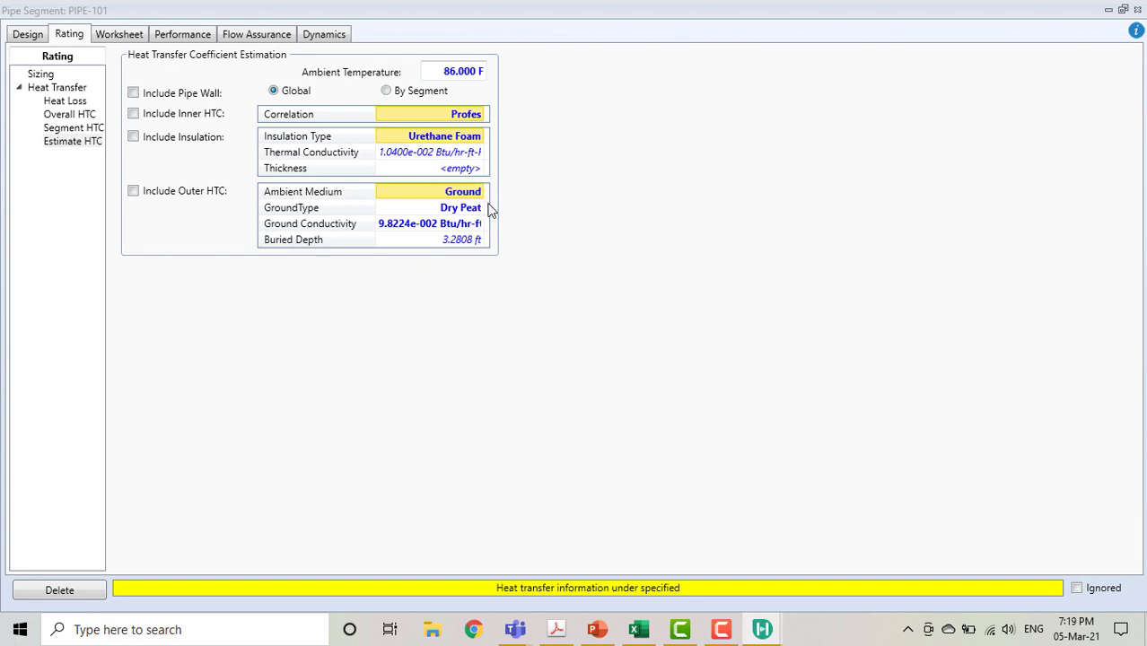
left_click(134, 93)
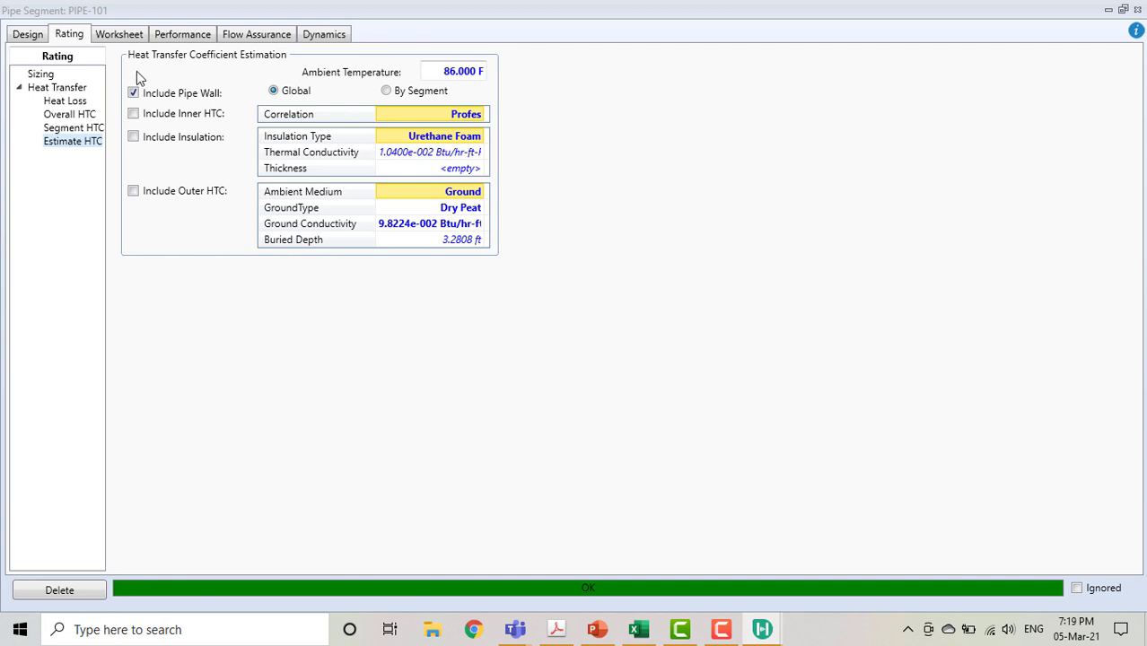
- Review the pipe network's performance profile, examining the distance, elevation and increments of each segment
left_click(171, 38)
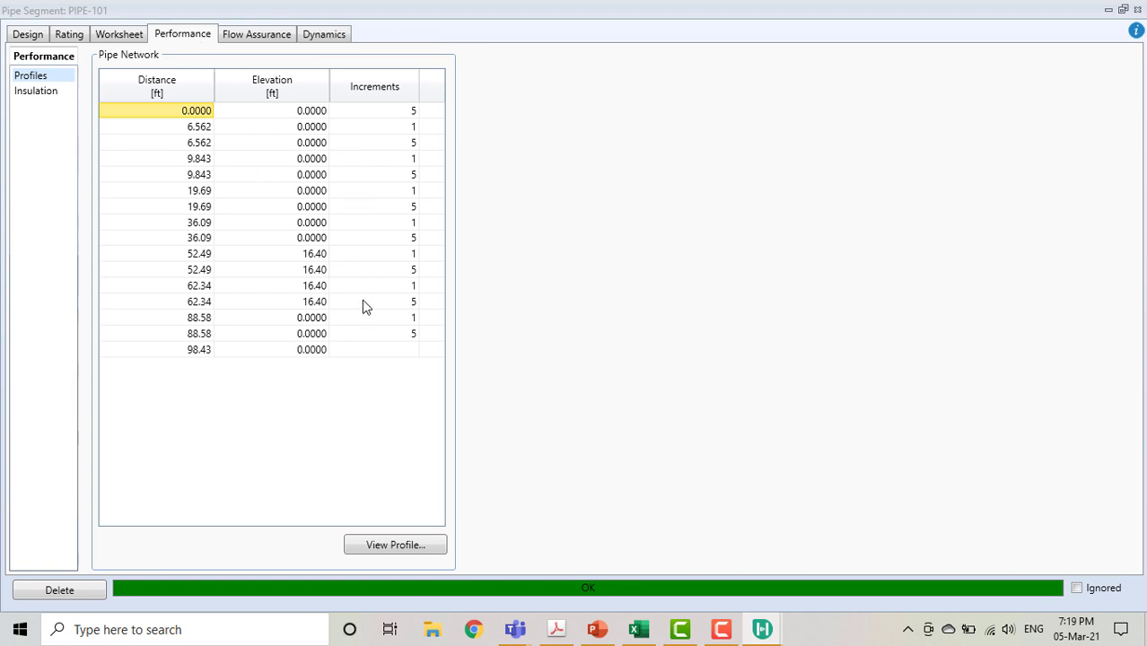
left_click(162, 143)
left_click_drag(193, 114, 382, 335)
left_click(381, 334)
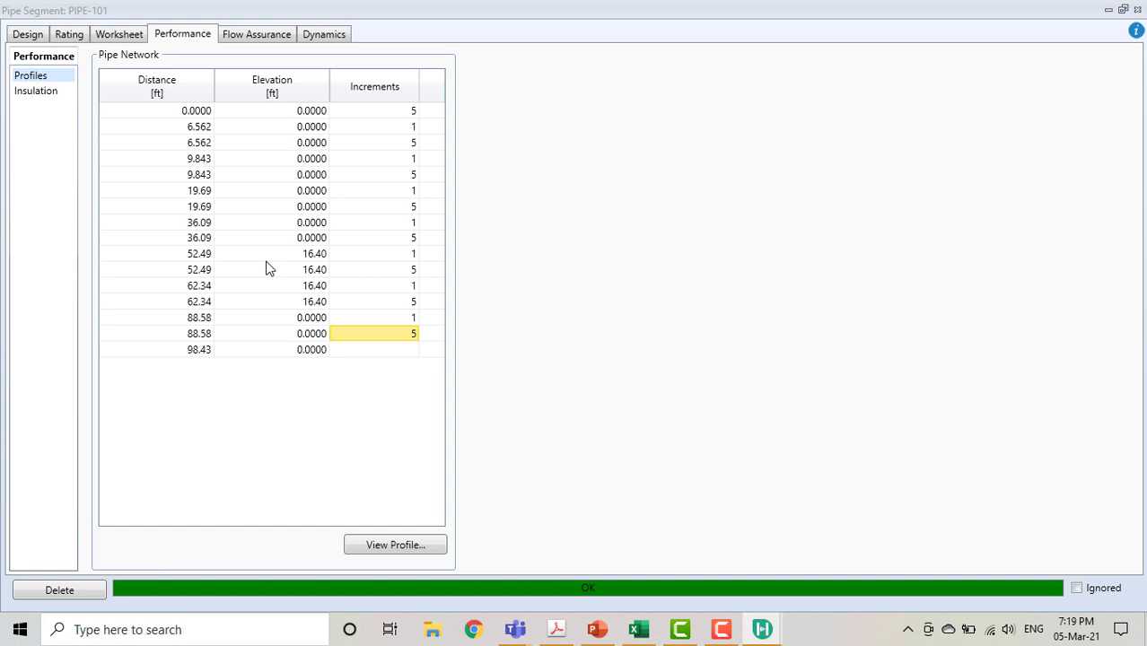
left_click_drag(153, 115, 334, 120)
left_click(155, 129)
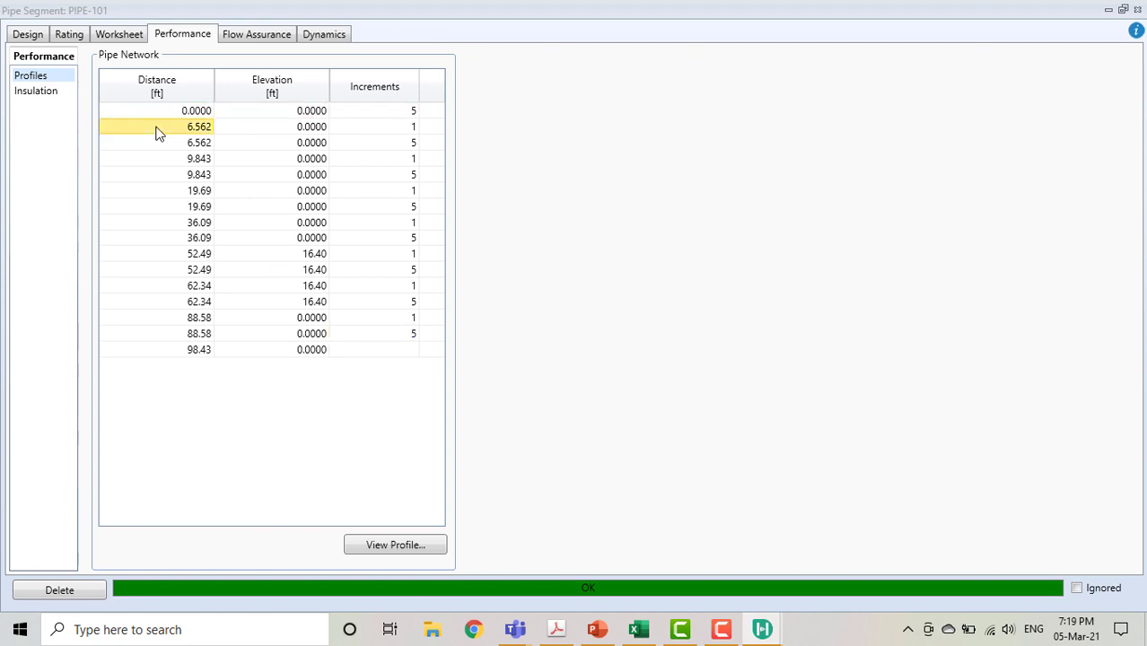
left_click(171, 114)
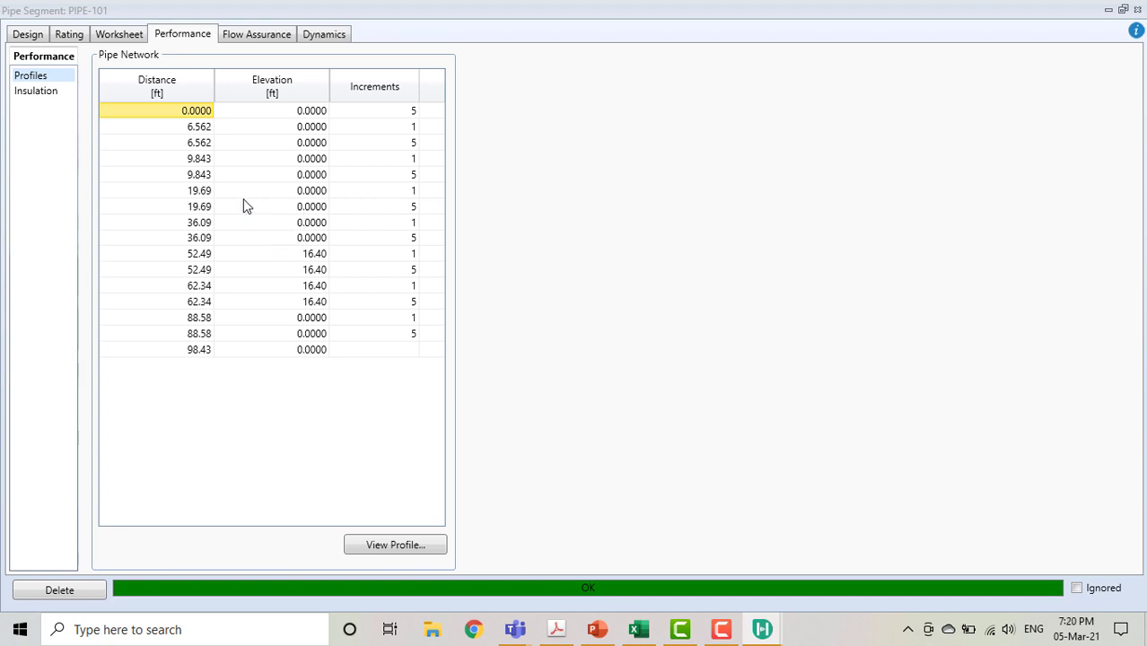
left_click_drag(282, 127, 272, 365)
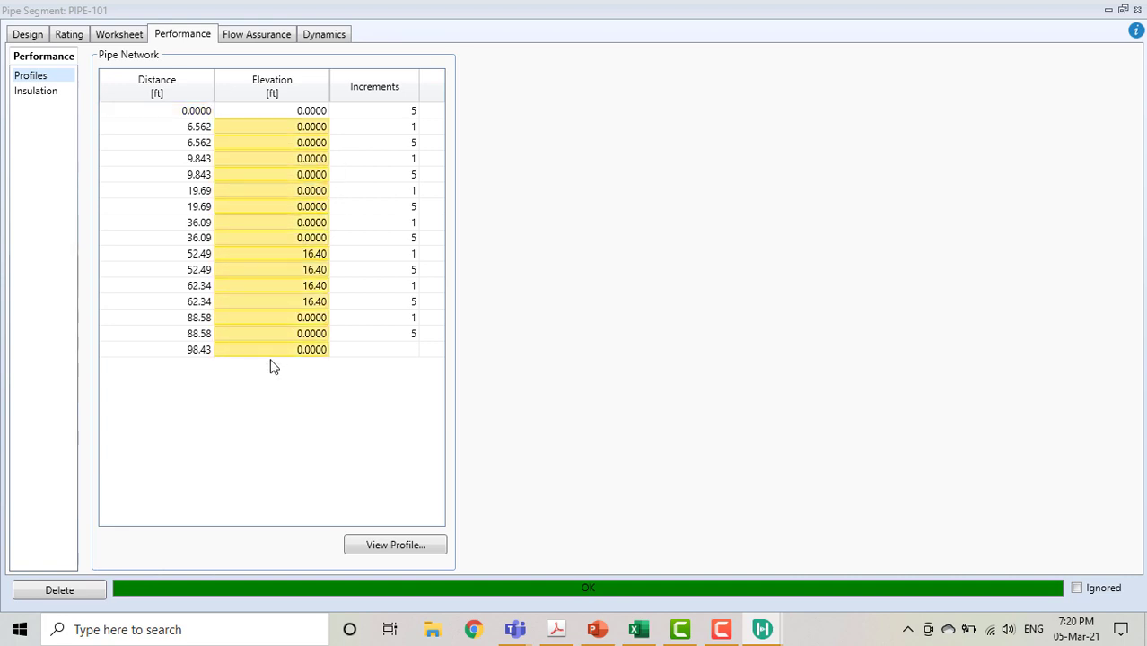
left_click(266, 253)
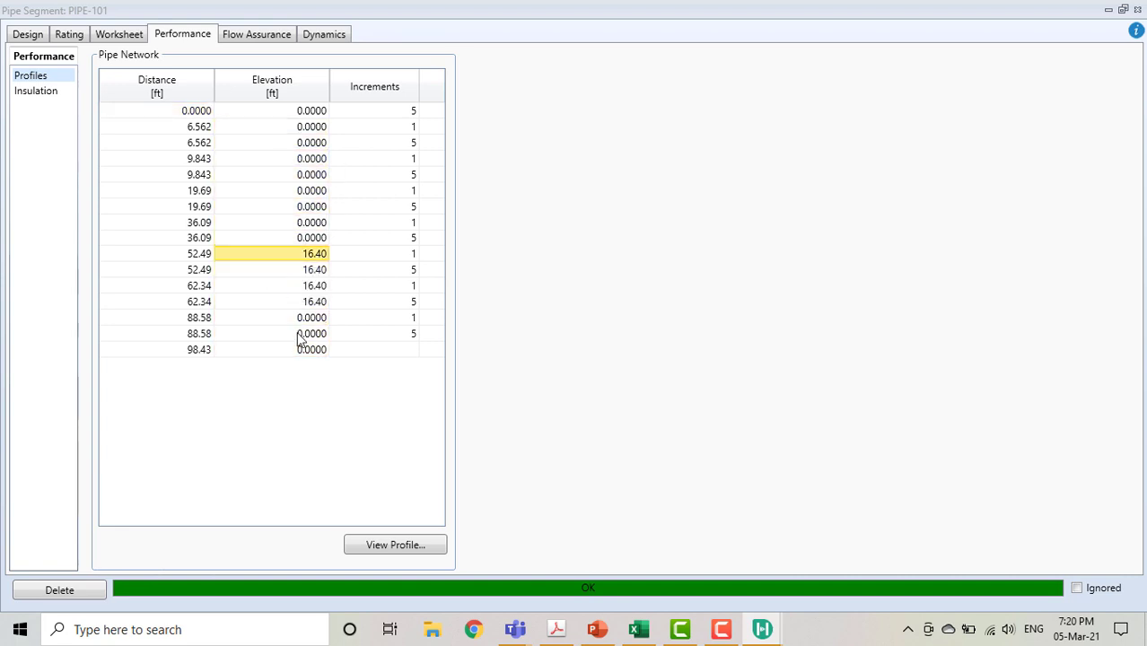
- Open the detailed pipe profile table, maximize it, and examine the length, elevation and pressure values along the pipe
left_click(380, 546)
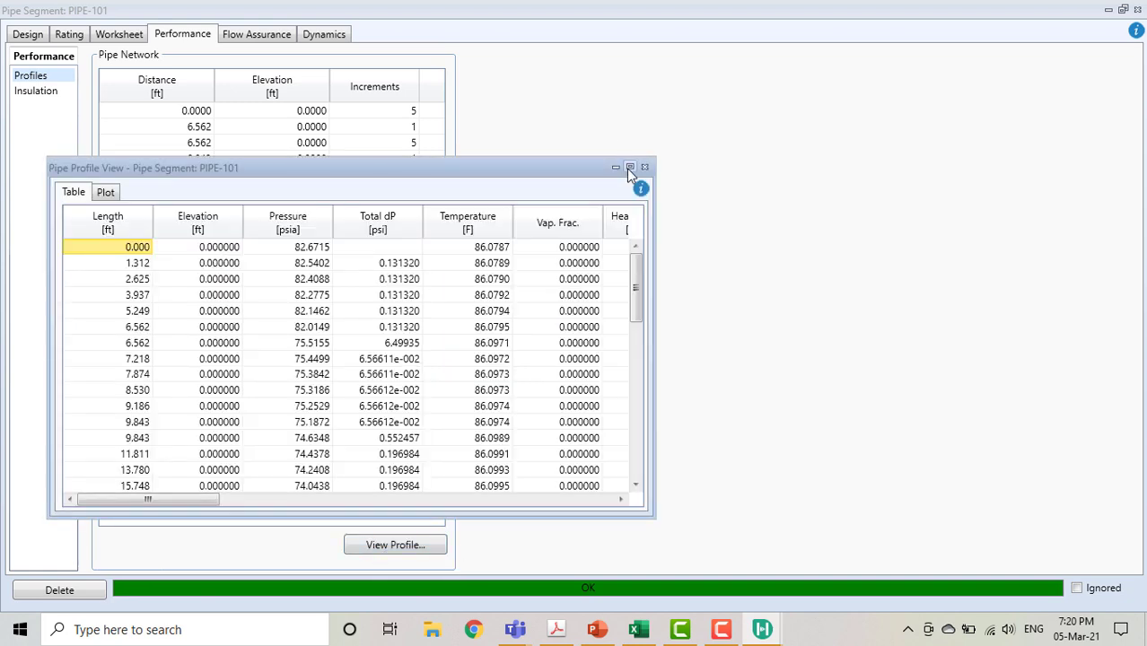
left_click(630, 168)
double_click(702, 134)
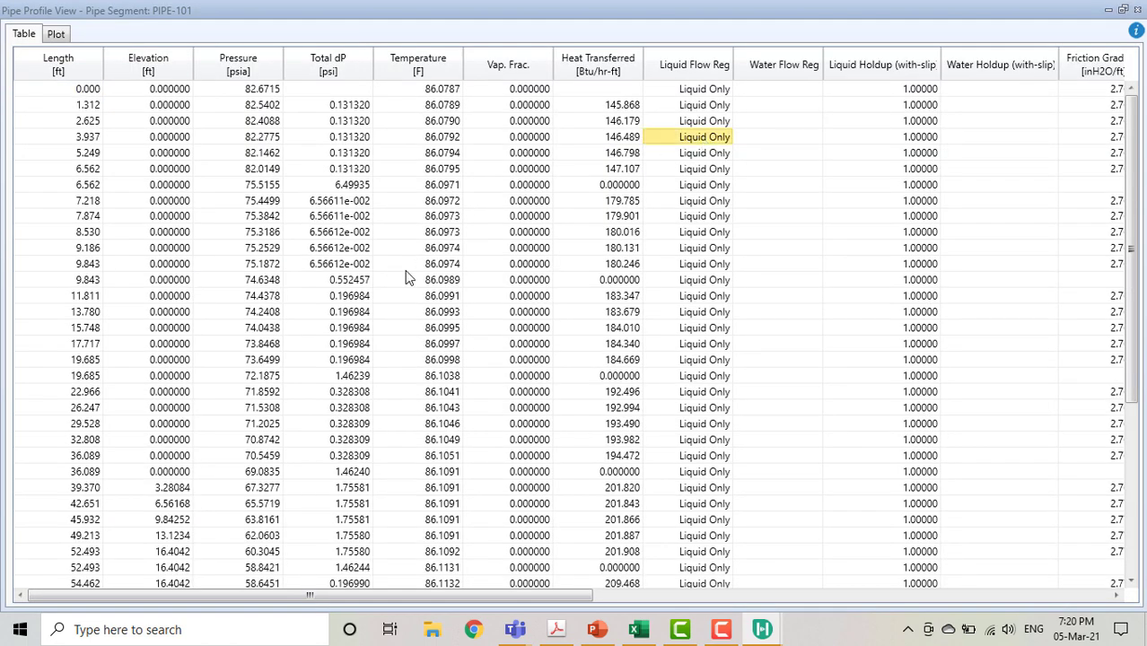
left_click(416, 267)
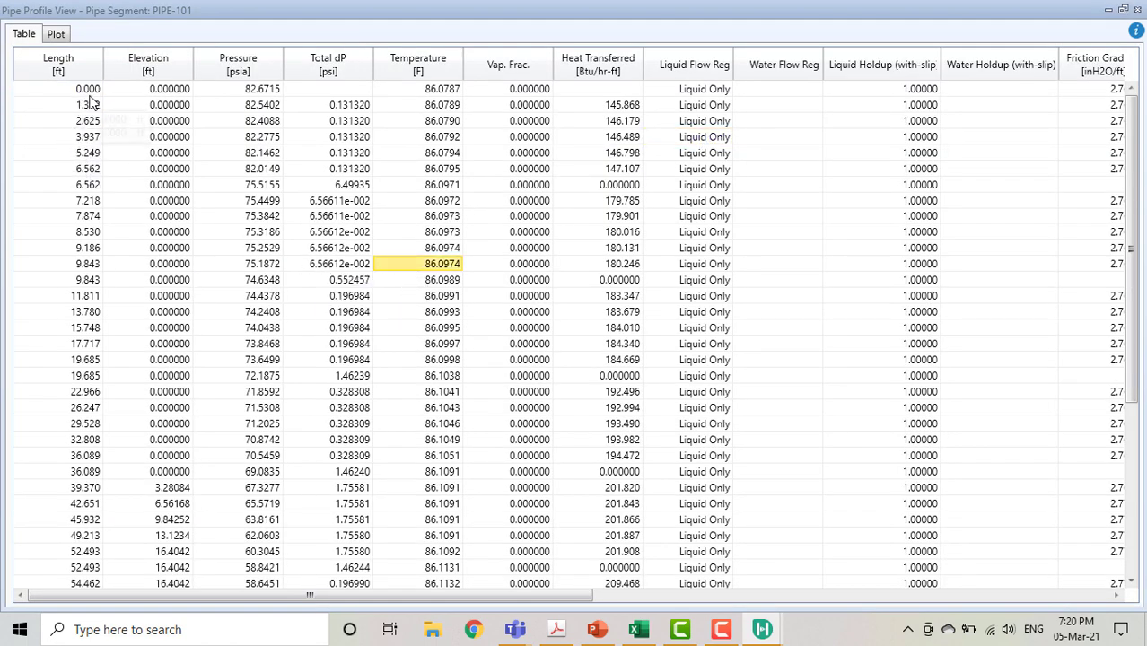
left_click_drag(78, 97, 66, 443)
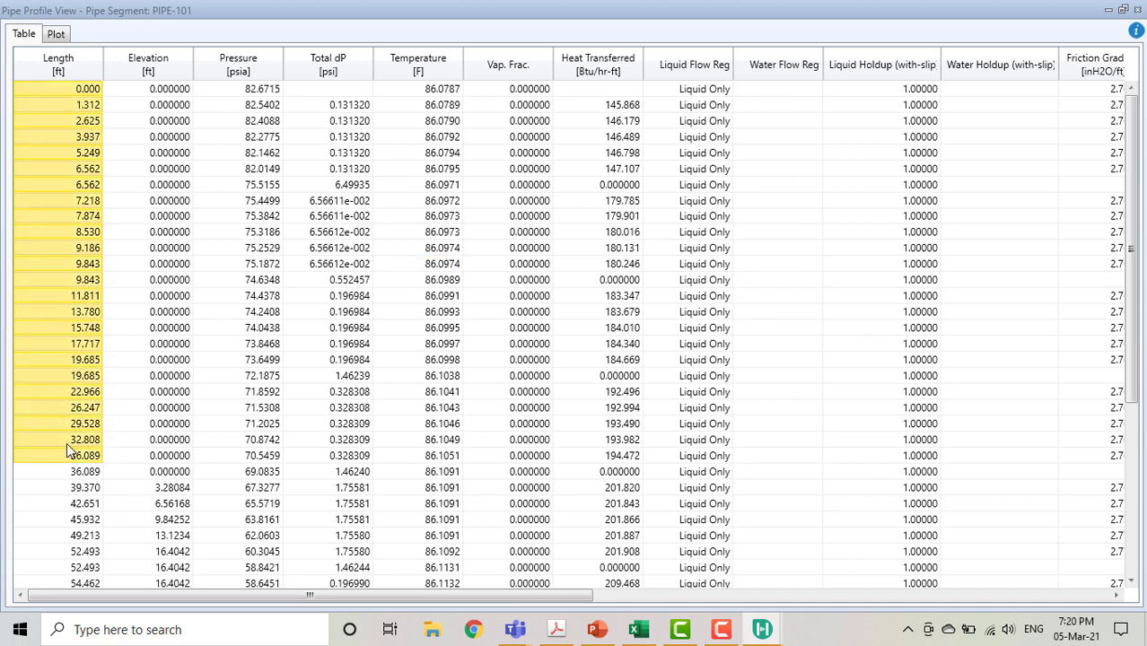
scroll(67, 445, "down", 5)
scroll(67, 443, "down", 1)
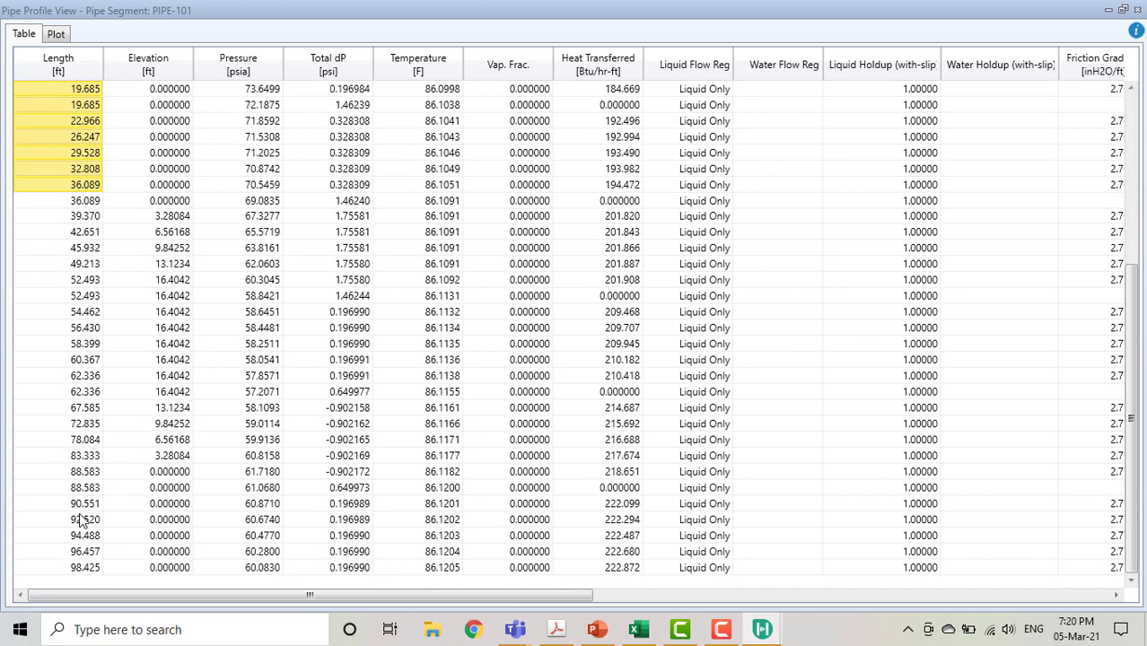
scroll(67, 449, "up", 3)
scroll(67, 472, "up", 3)
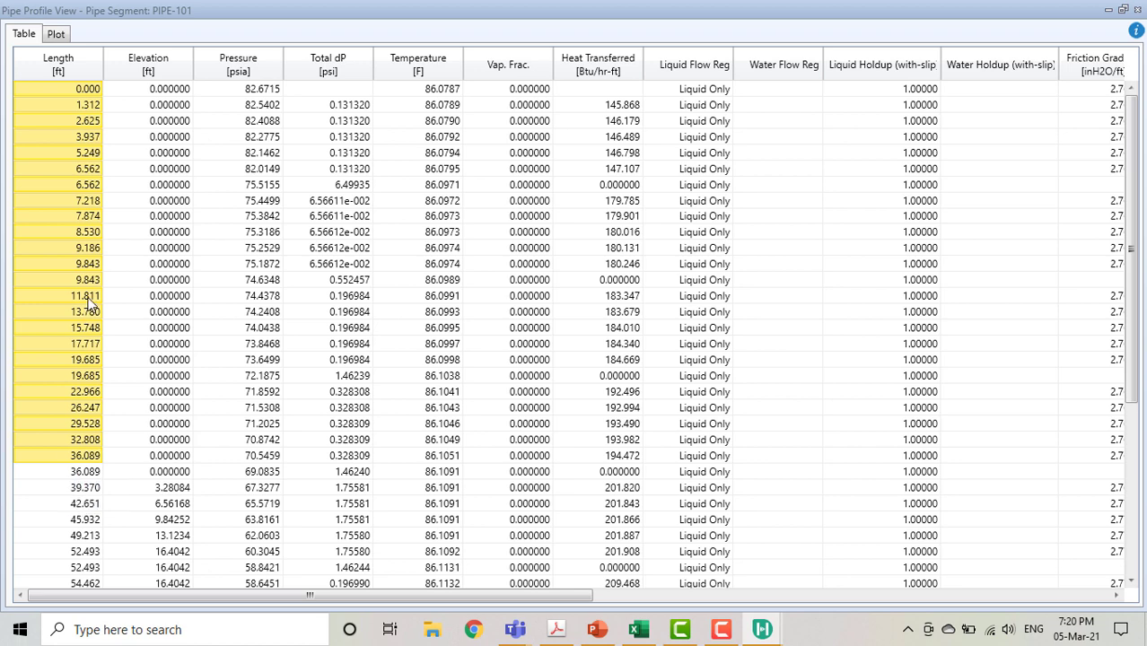
left_click_drag(173, 97, 168, 282)
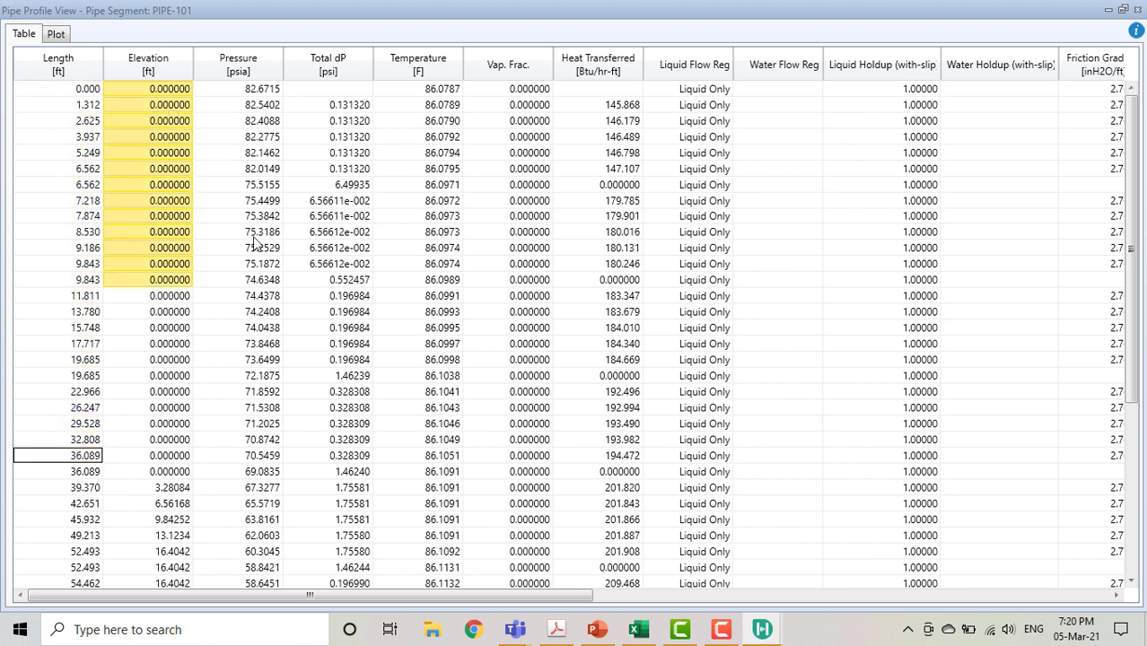
left_click_drag(240, 92, 274, 253)
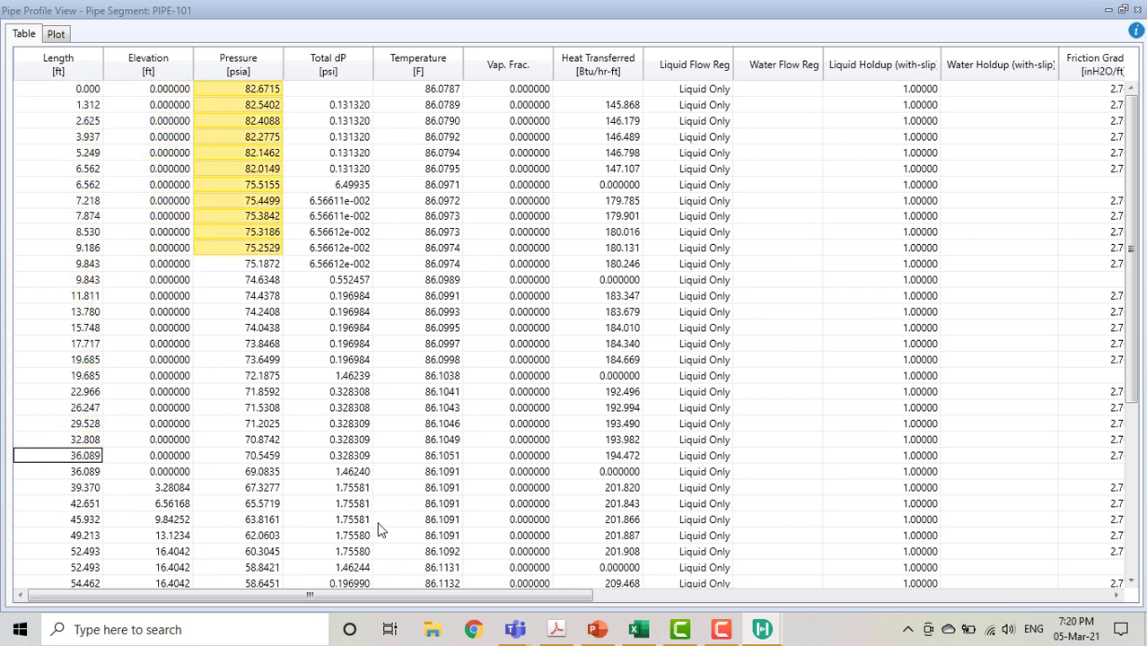
- Examine the liquid velocity values along the whole pipe in the profile table
left_click_drag(310, 595, 810, 577)
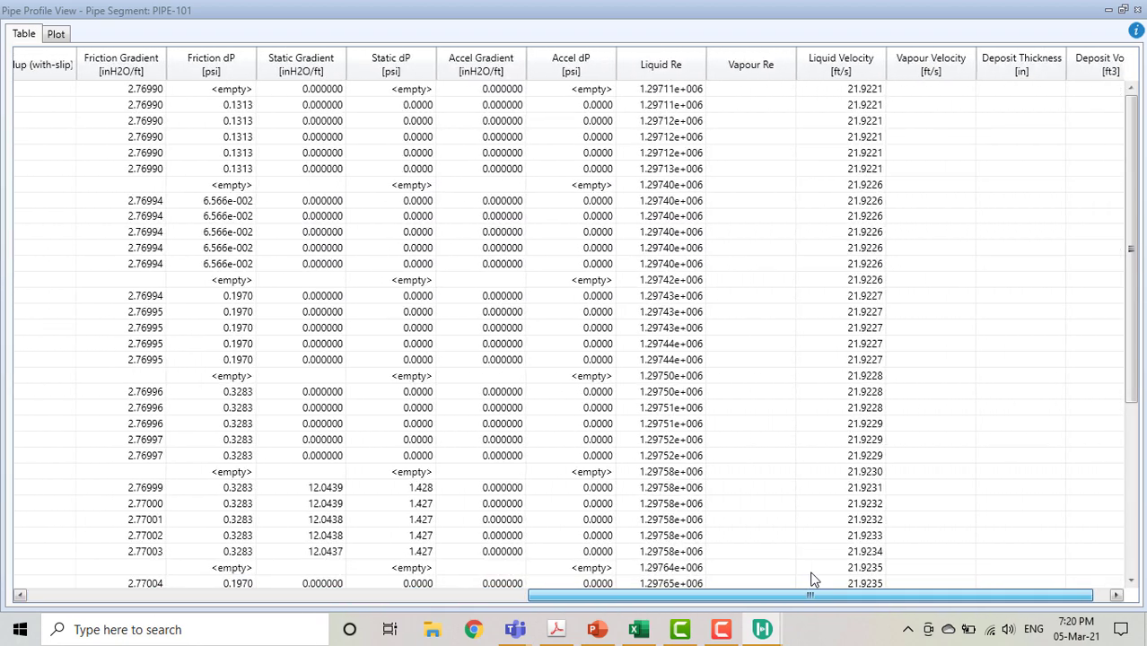
left_click(849, 106)
left_click_drag(853, 134, 826, 536)
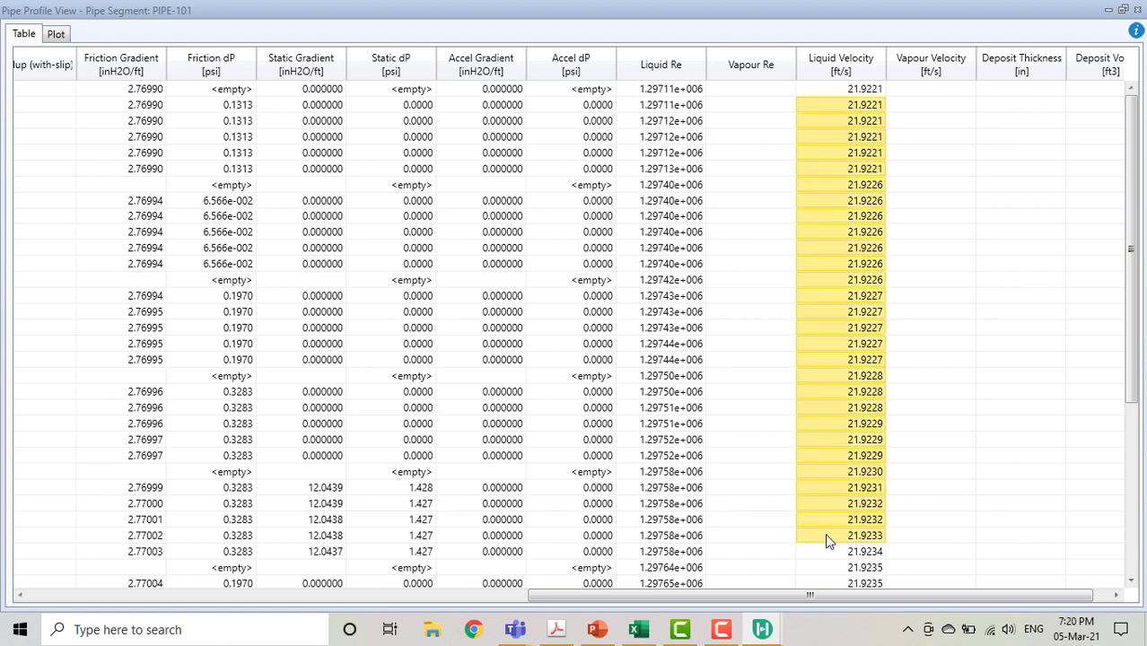
scroll(839, 200, "down", 6)
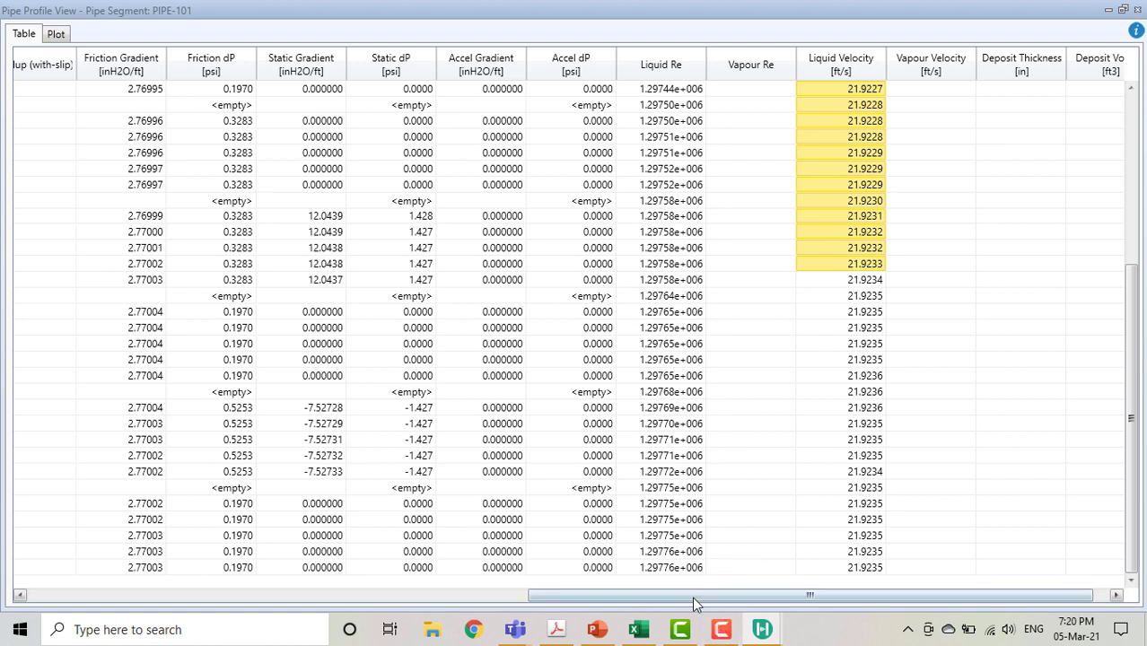
- Examine the vapour fraction along the pipe, together with the neighbouring pressure and temperature columns
left_click_drag(692, 597, 365, 599)
scroll(326, 210, "up", 5)
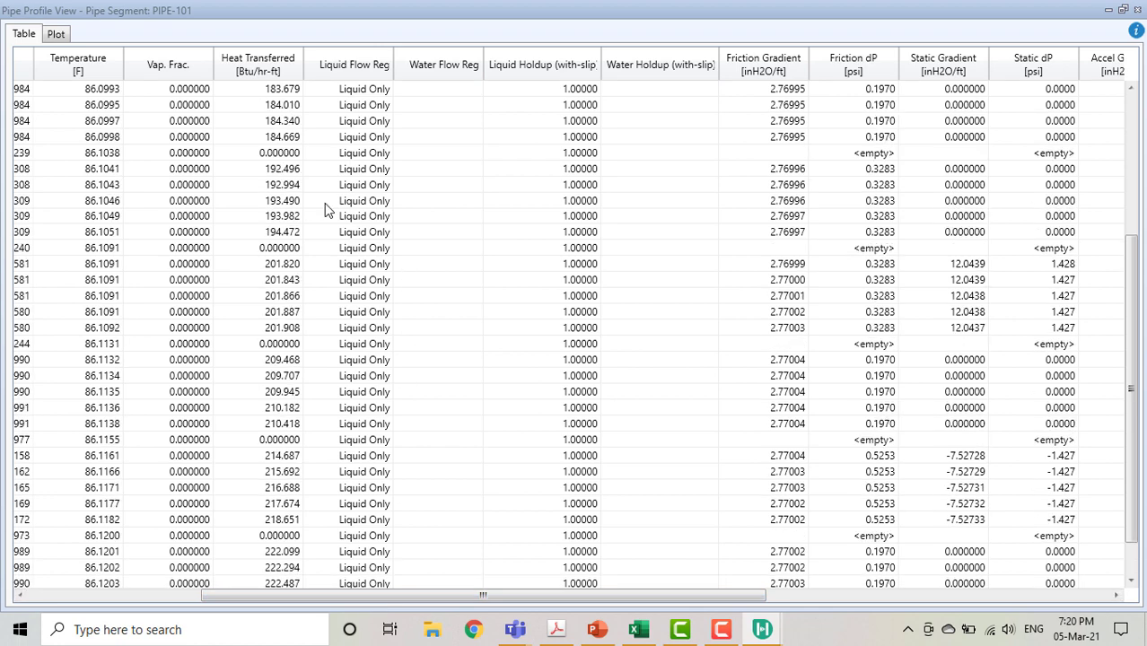
scroll(326, 209, "up", 1)
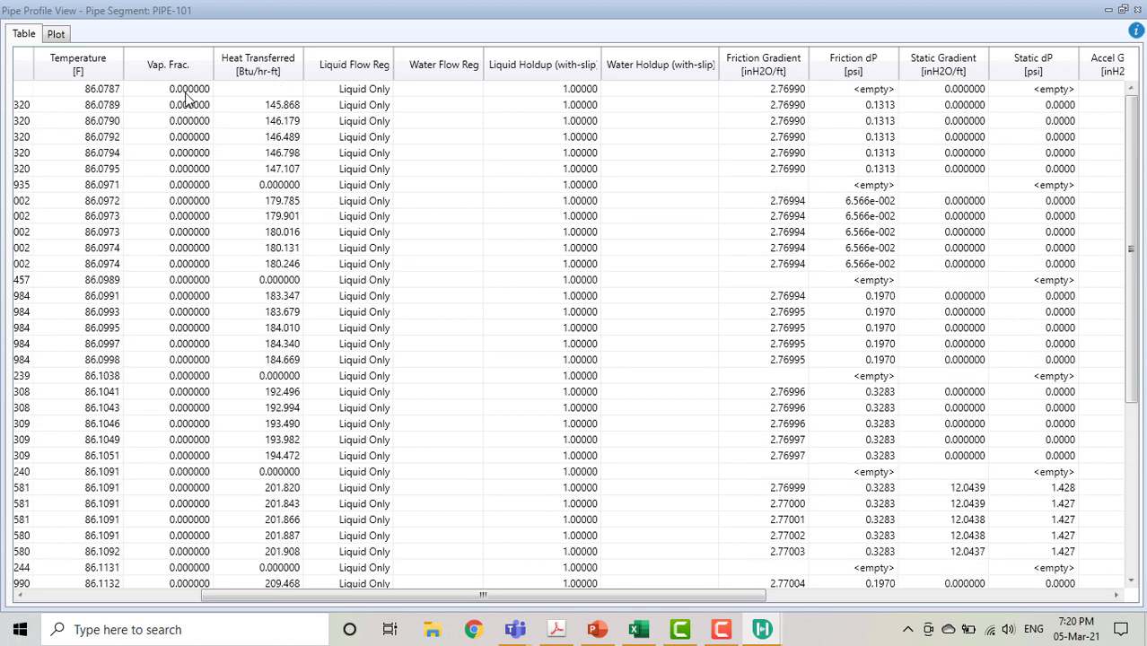
left_click_drag(187, 93, 204, 363)
left_click_drag(279, 599, 111, 598)
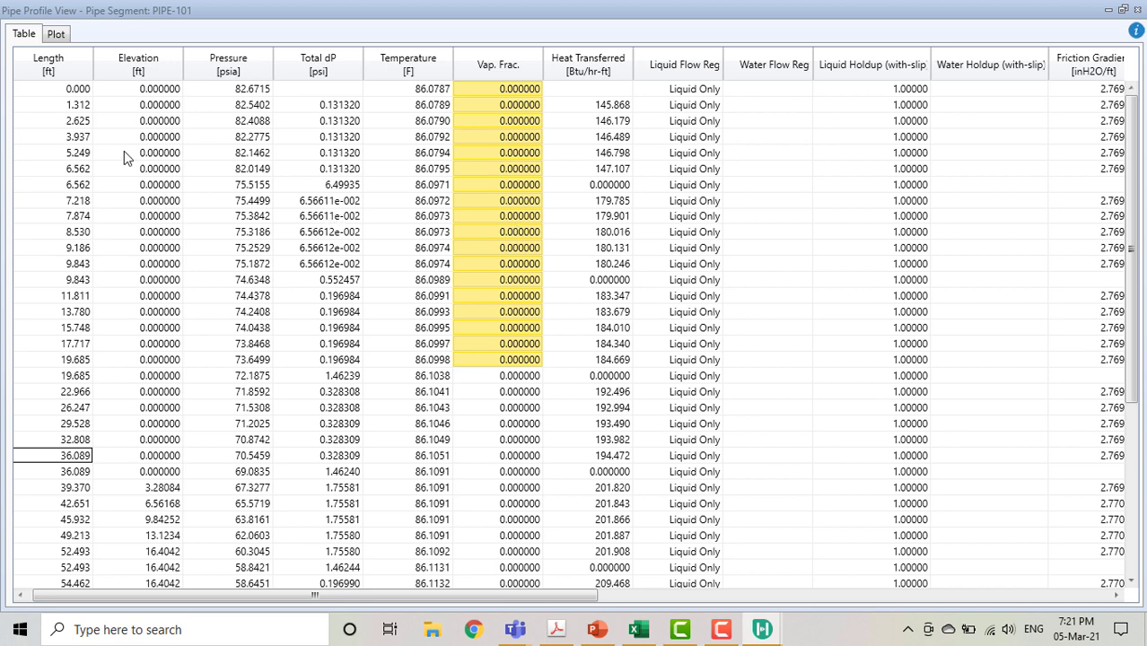
left_click(538, 379)
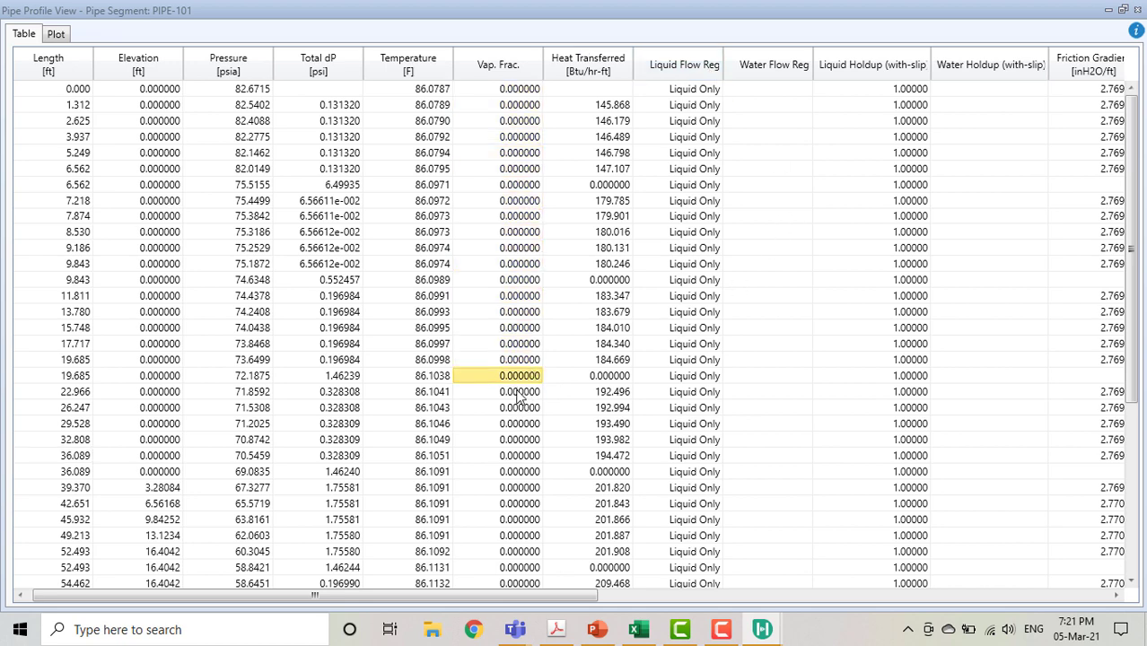
scroll(519, 397, "down", 3)
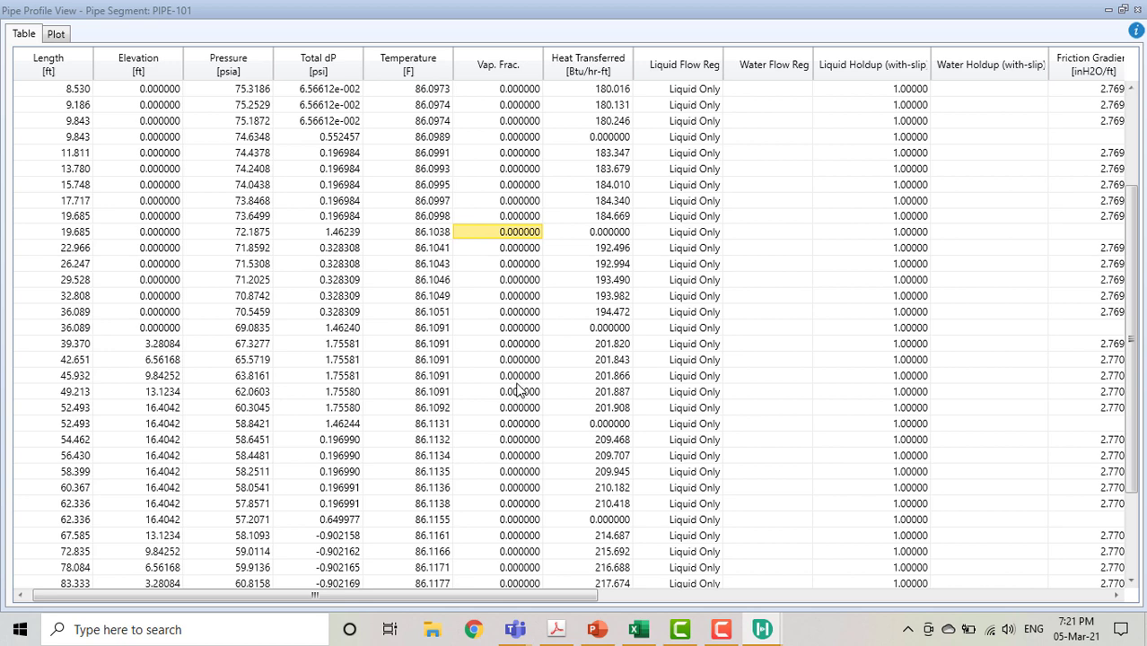
scroll(519, 395, "up", 3)
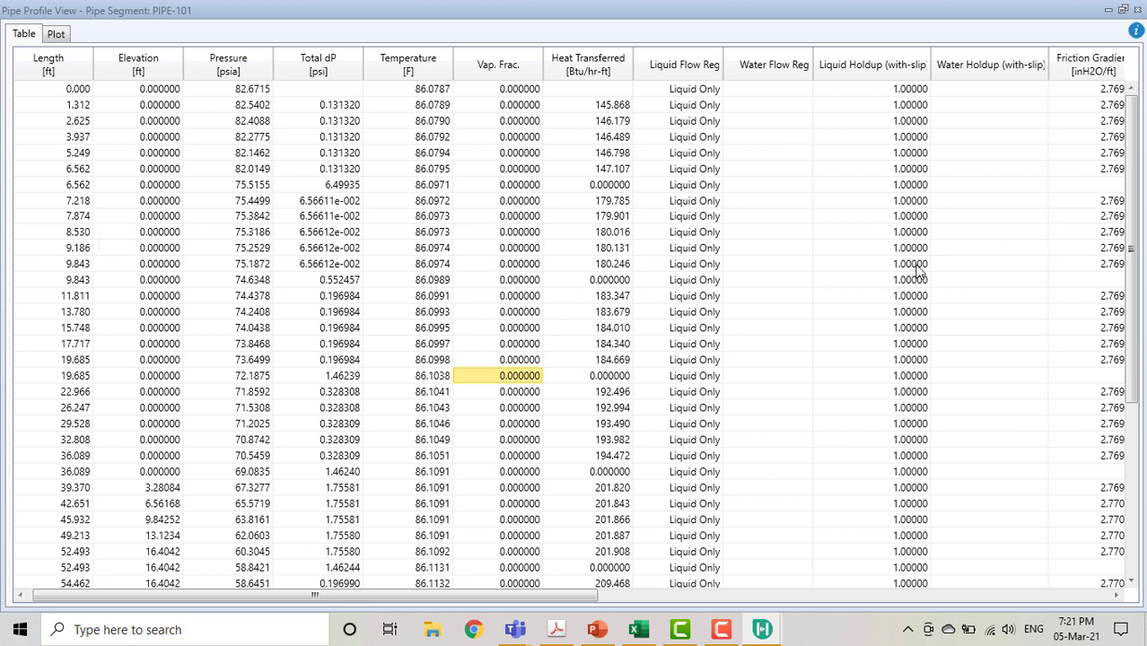
- View the pipe profile plots, including temperature and vapour fraction, and return to the elevation profile
left_click(58, 38)
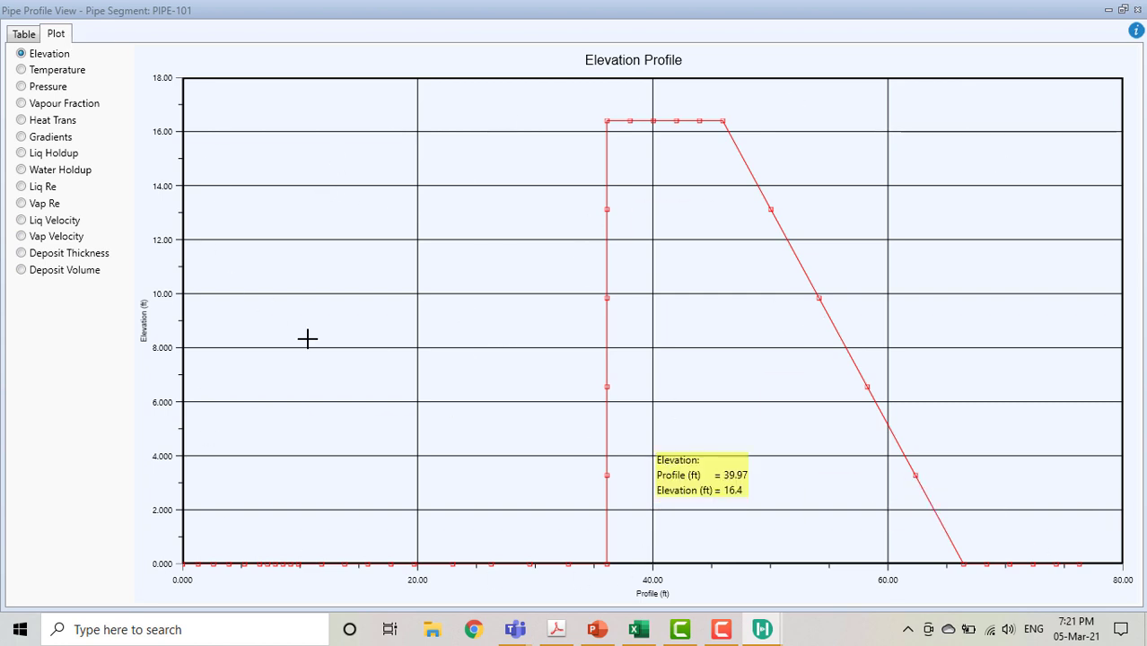
left_click(69, 75)
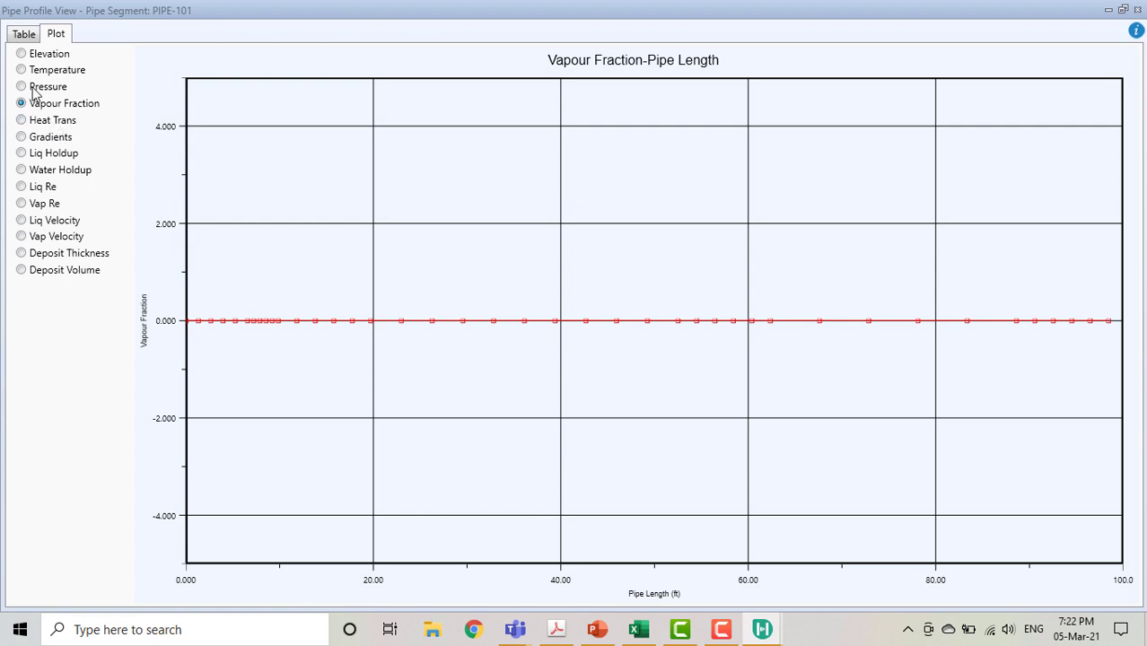
left_click(27, 54)
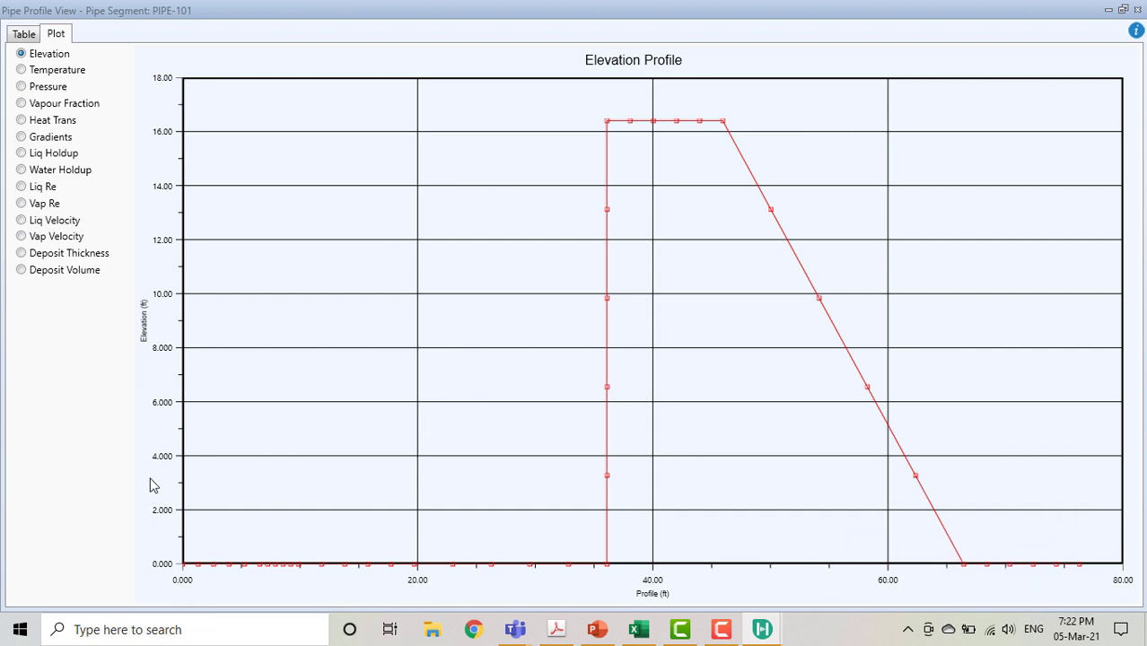
- Turn off auto scale for the elevation axis minimum in the graph settings and set that minimum to -1
right_click(387, 274)
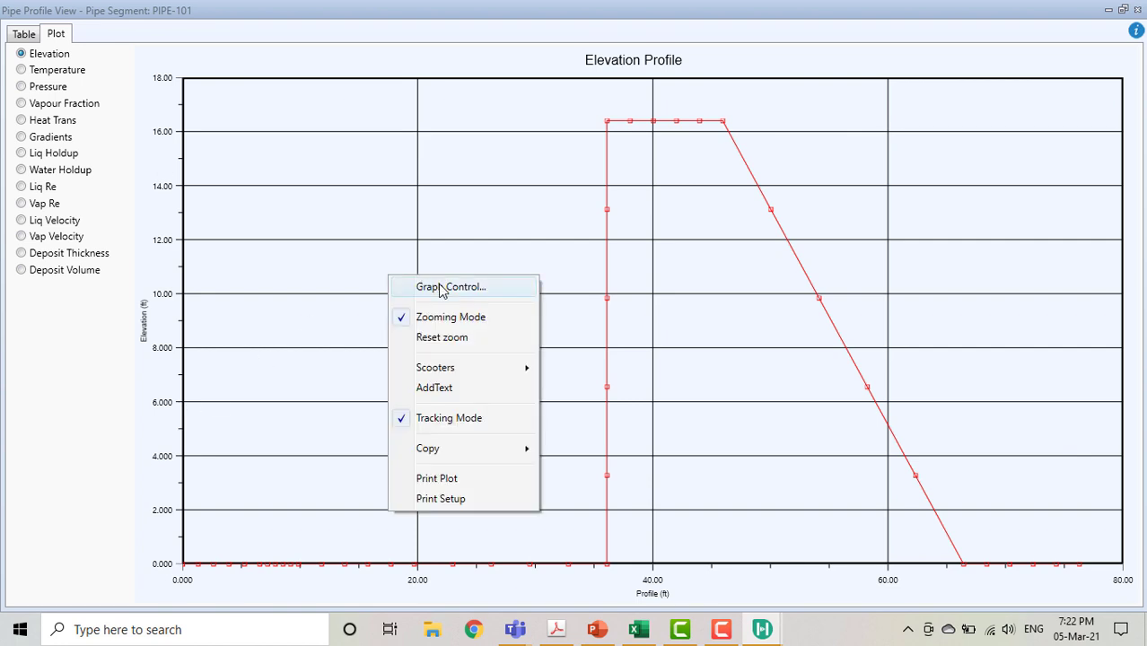
left_click(440, 287)
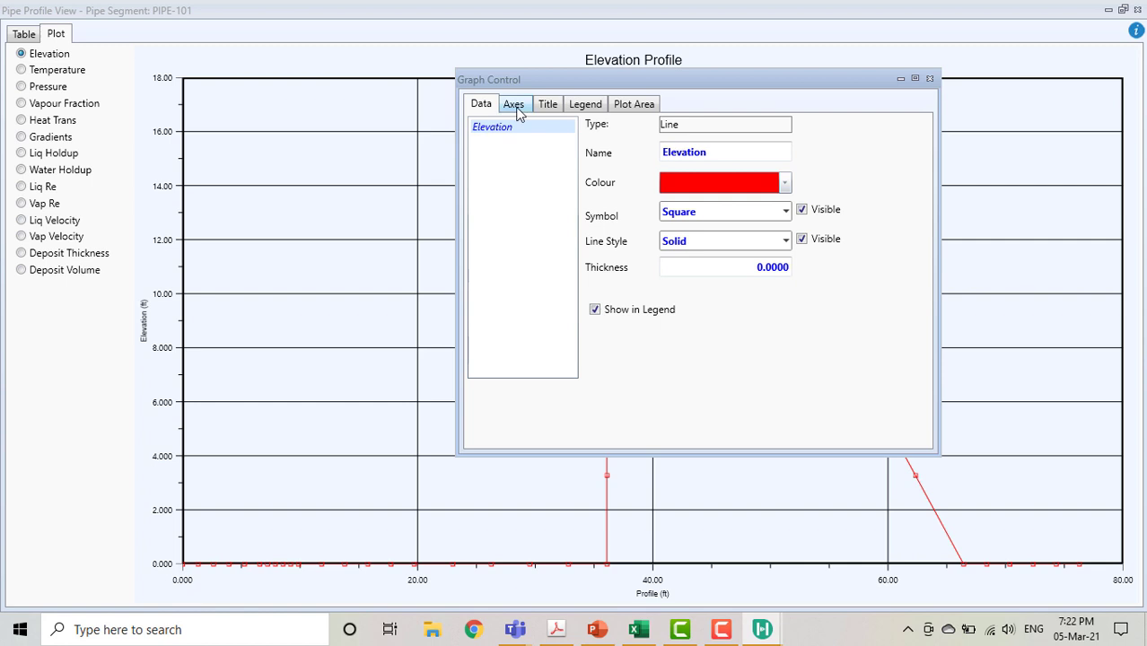
left_click(516, 107)
left_click(500, 145)
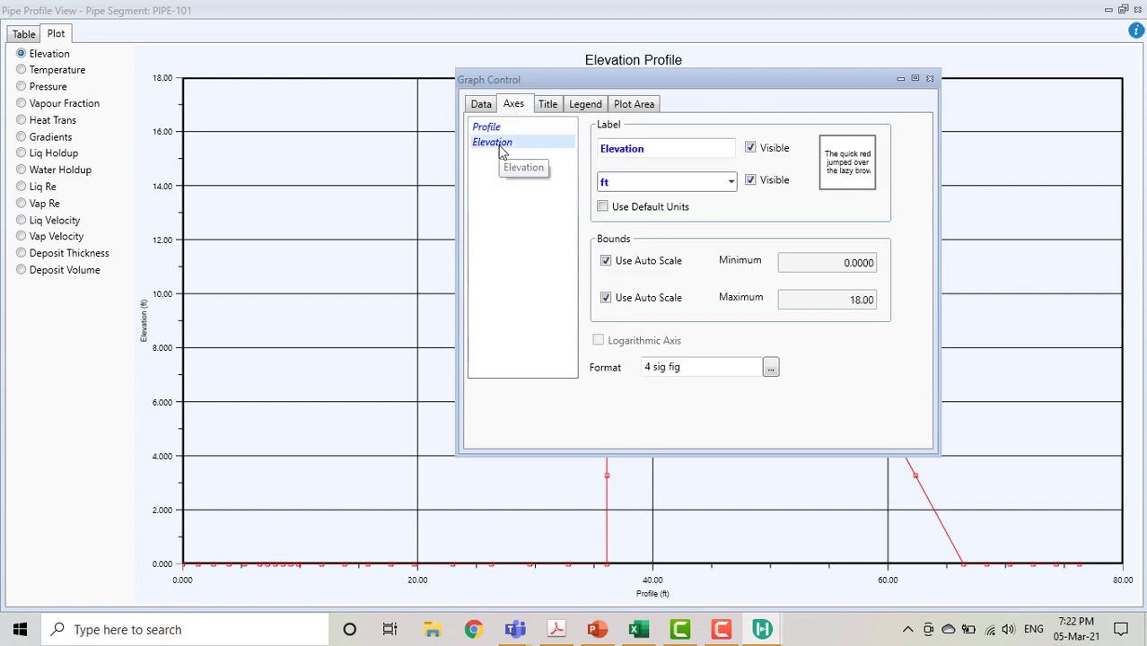
left_click(606, 262)
left_click(817, 266)
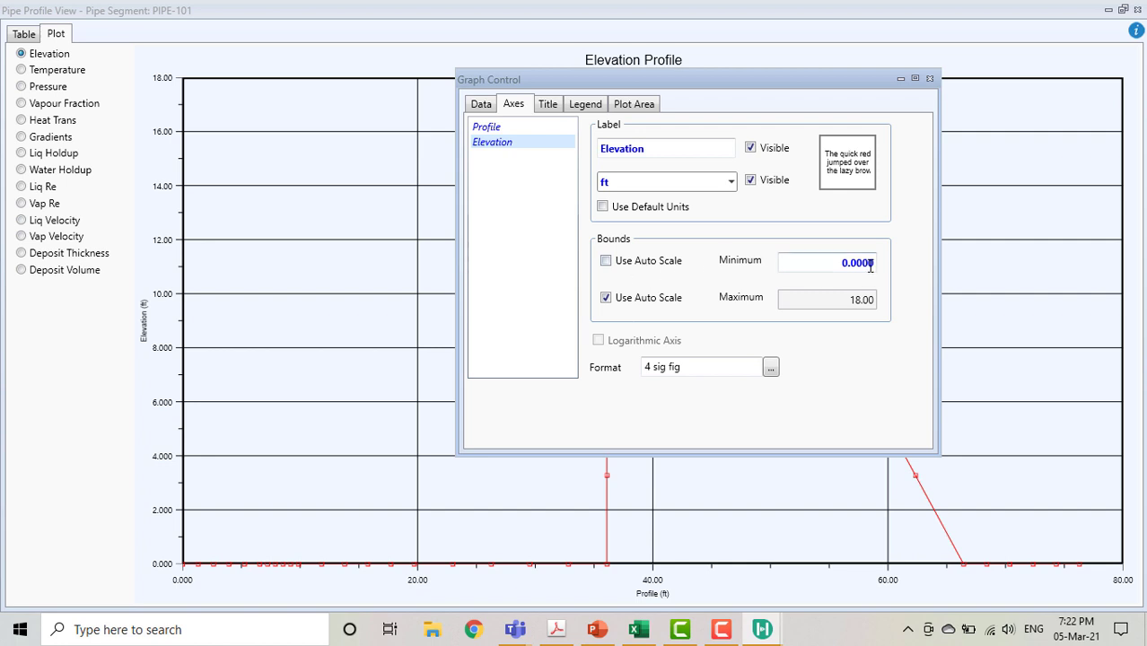
type("-")
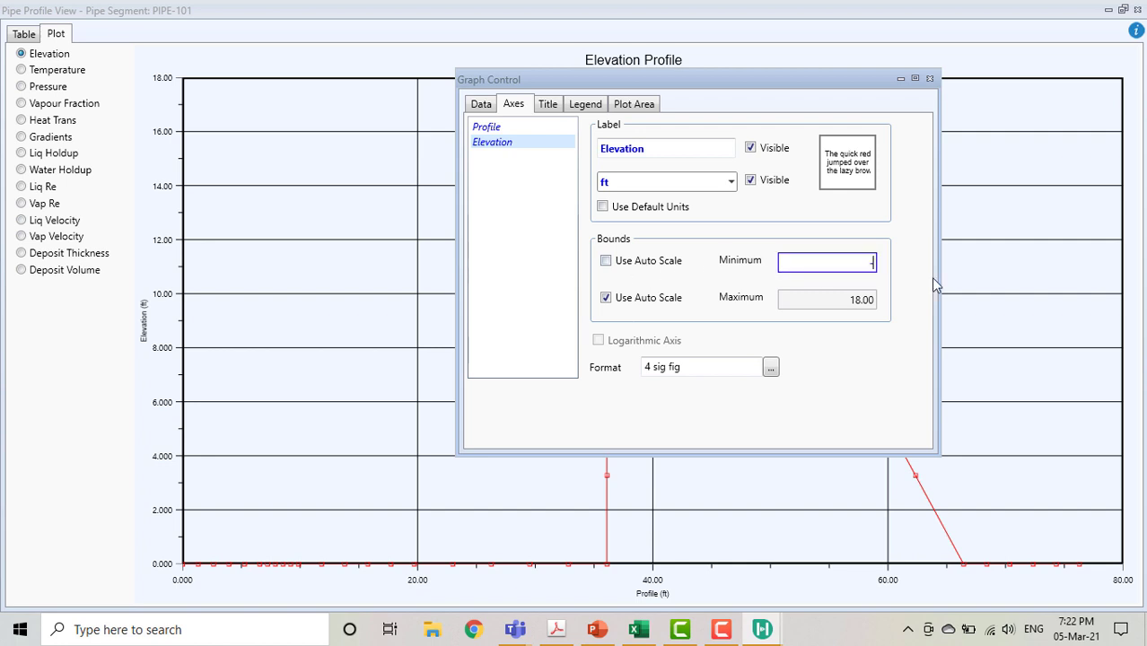
type("1")
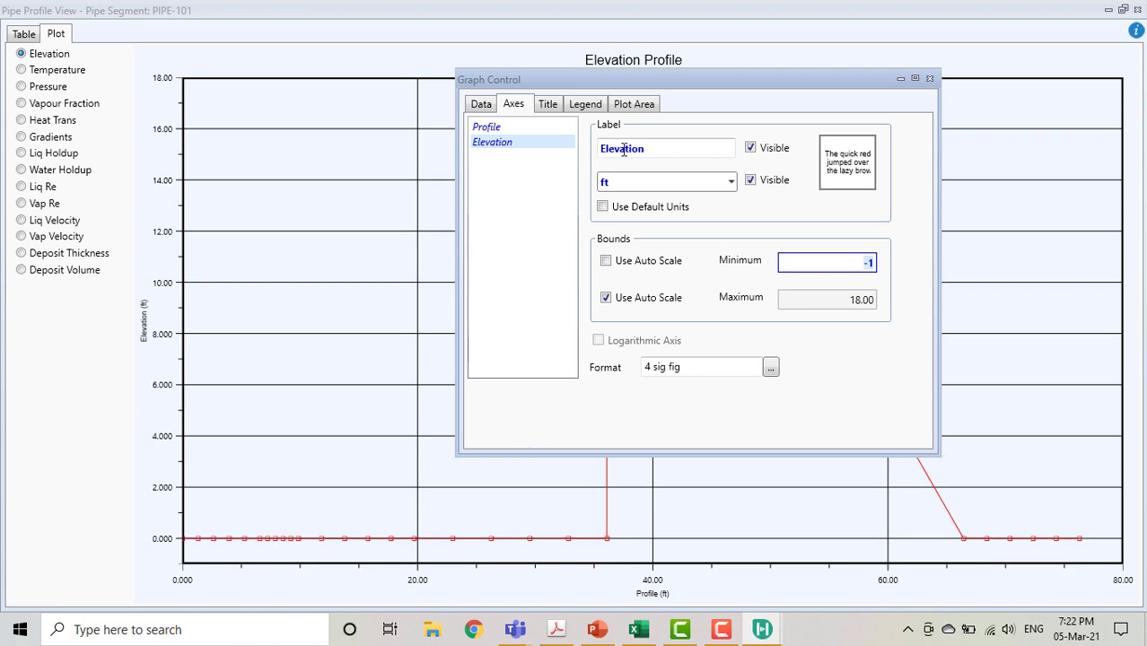
left_click(644, 300)
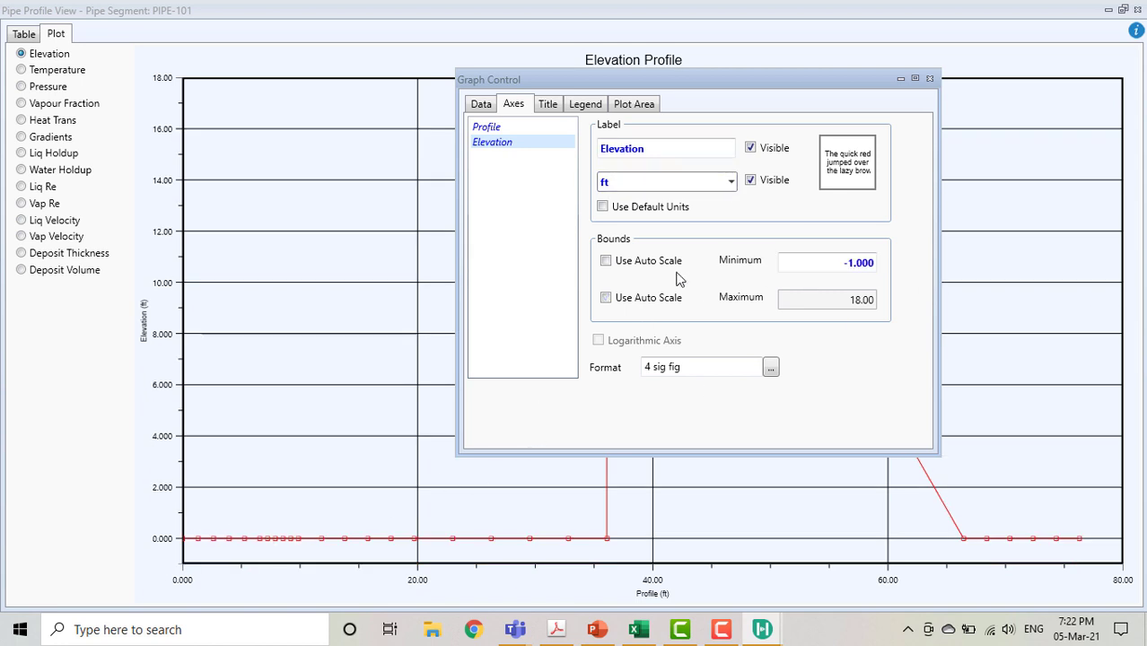
left_click_drag(764, 79, 691, 154)
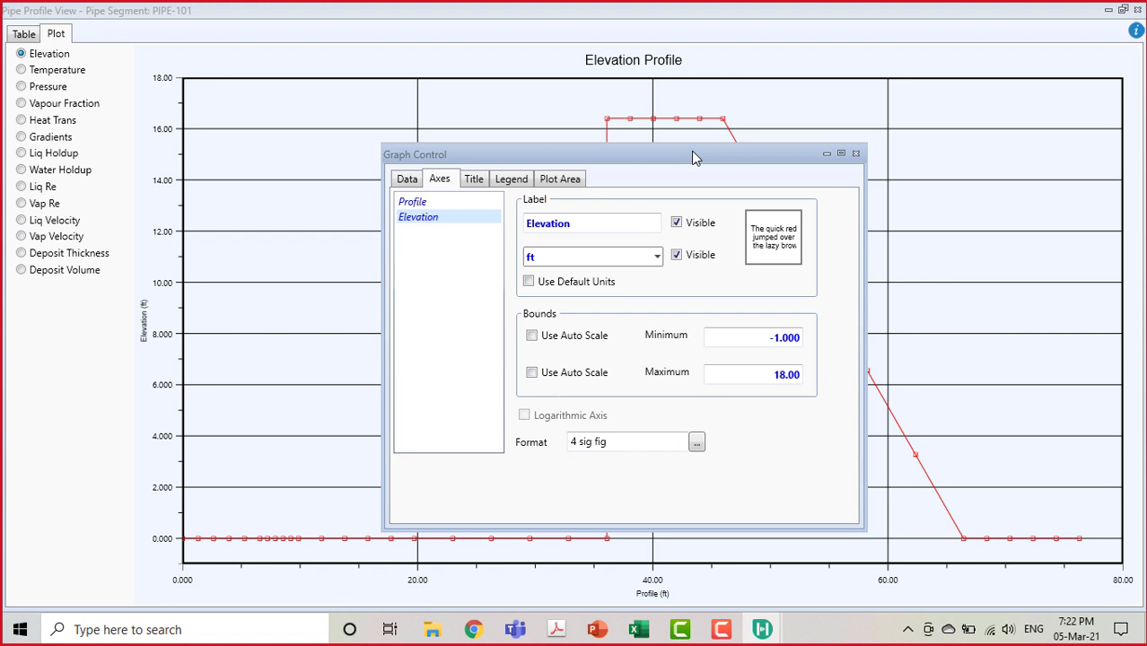
left_click(564, 377)
- Turn off auto scale for the Profile axis minimum and set that minimum to -1
left_click(438, 206)
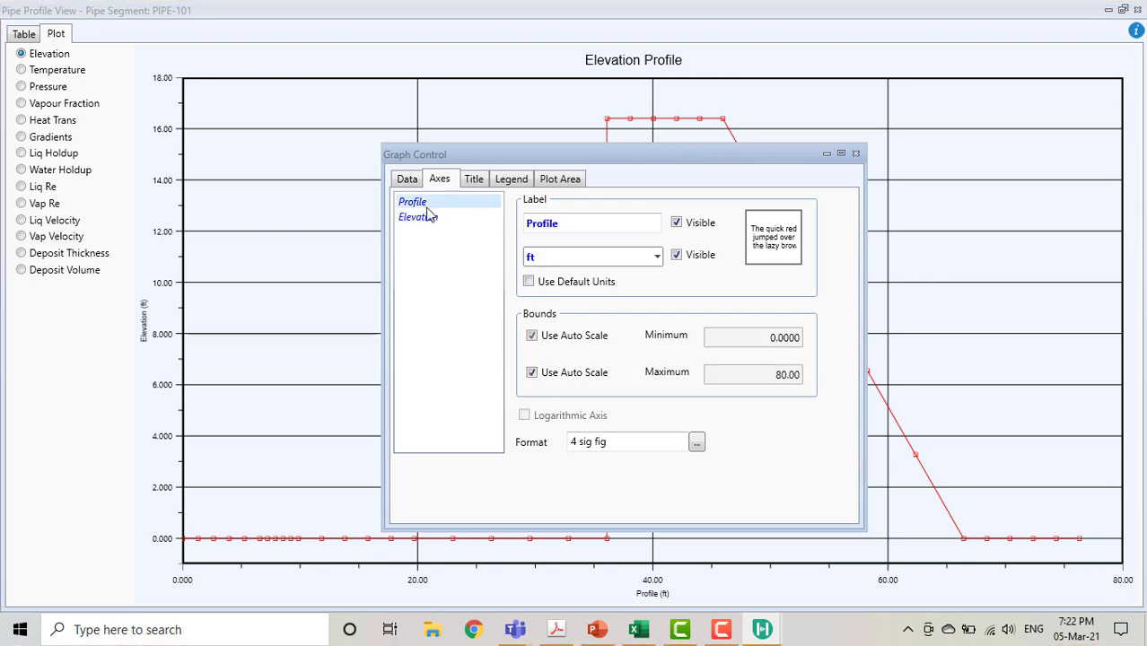
left_click(554, 343)
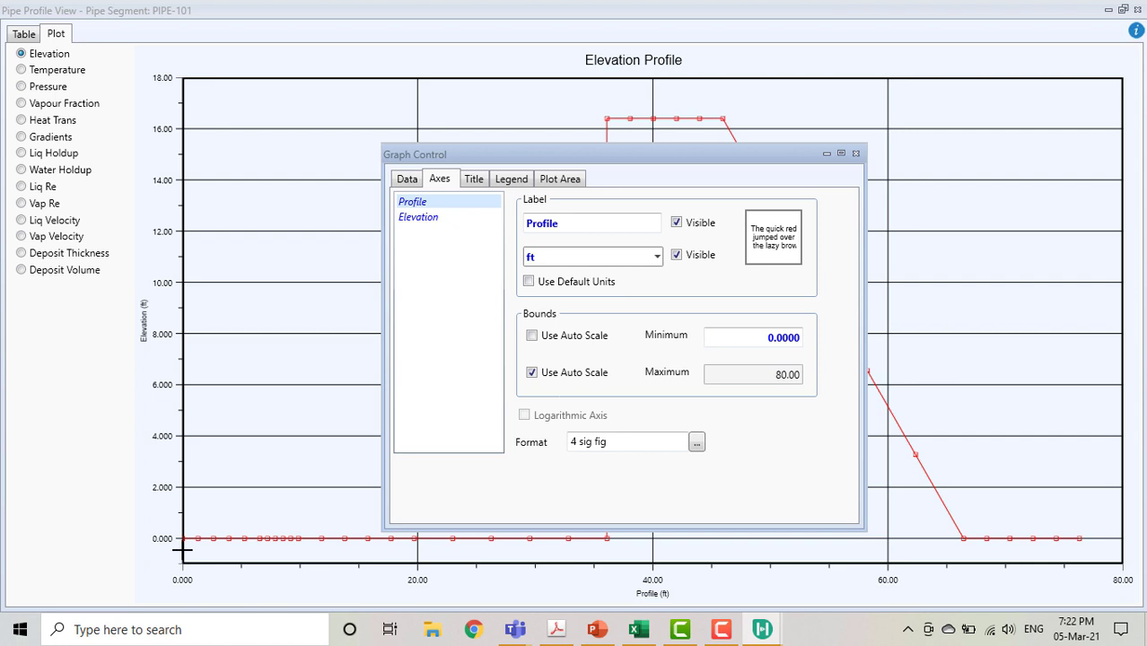
left_click(787, 345)
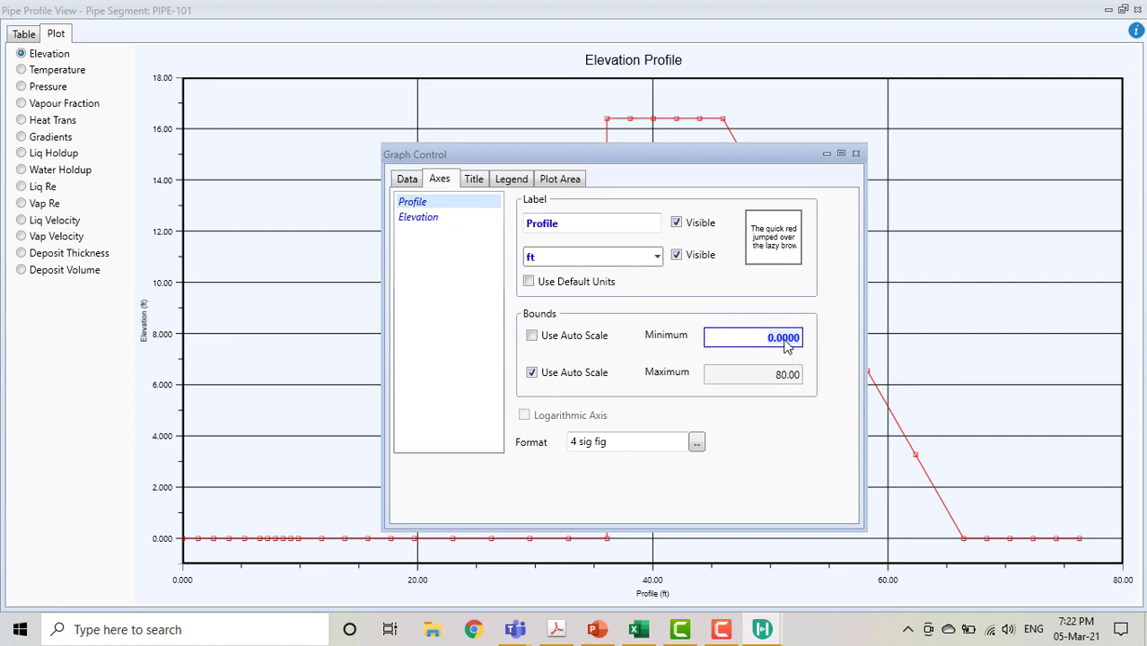
key("BackSpace")
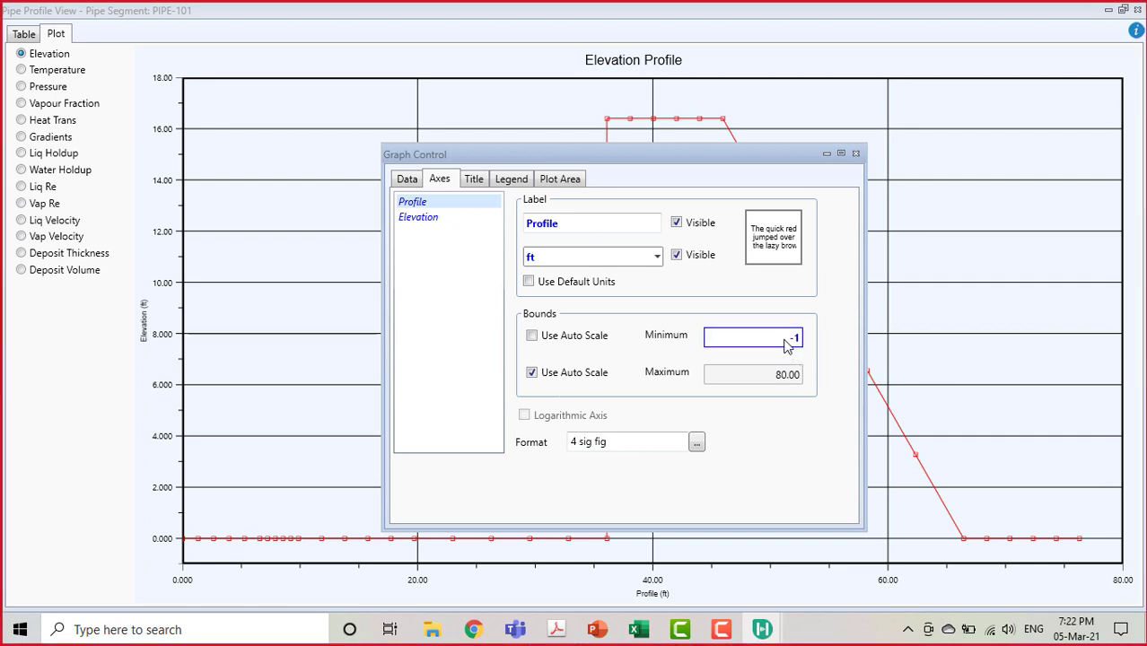
key("Return")
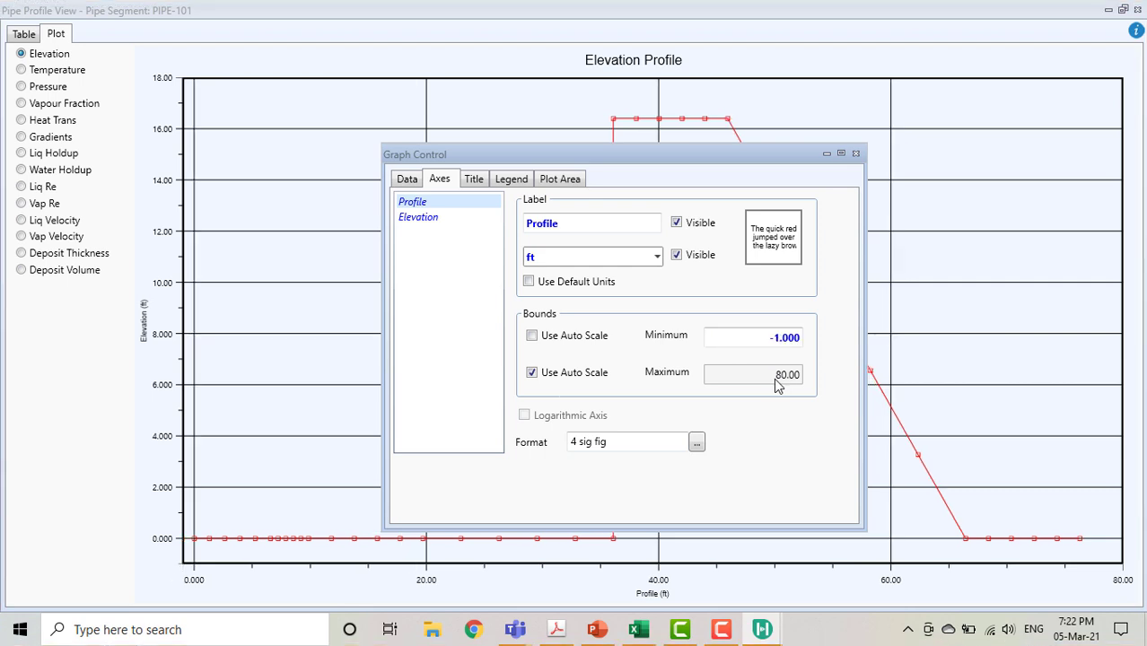
- Set the thickness of the plotted Elevation line to 3 and close the graph settings
left_click(407, 178)
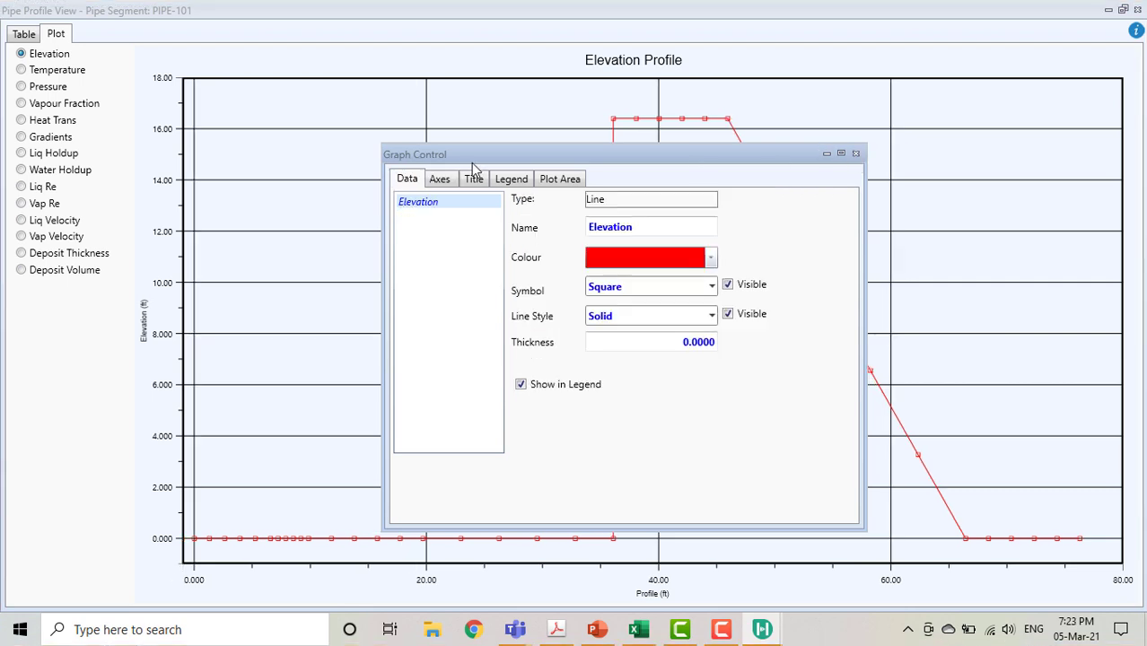
left_click_drag(521, 159, 396, 101)
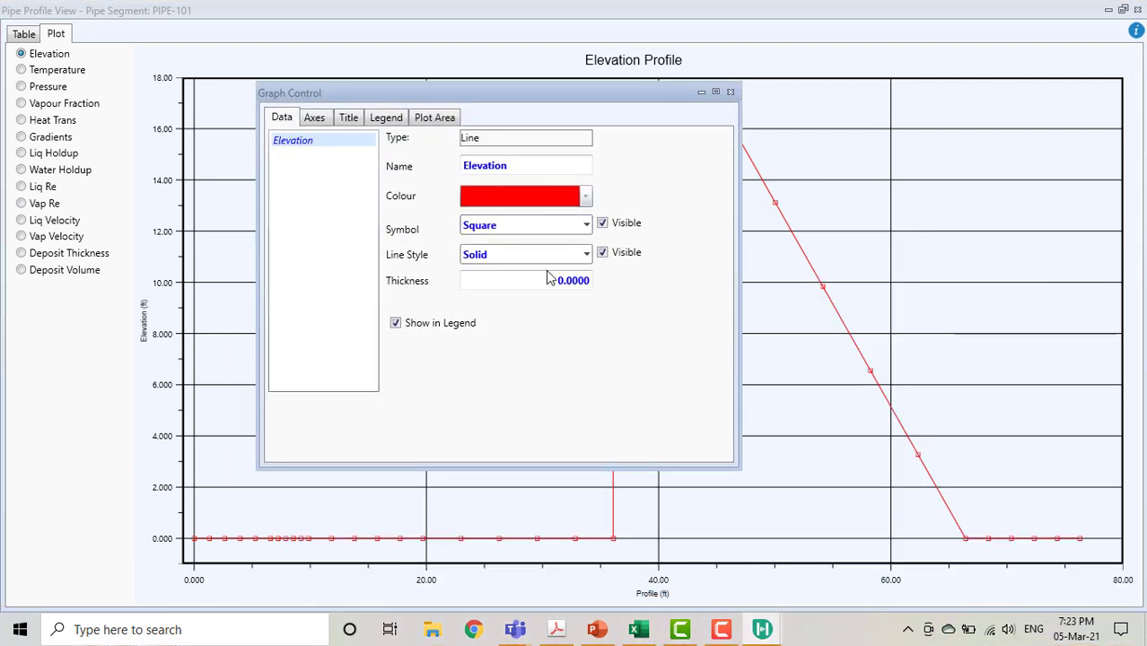
left_click(585, 255)
left_click(584, 255)
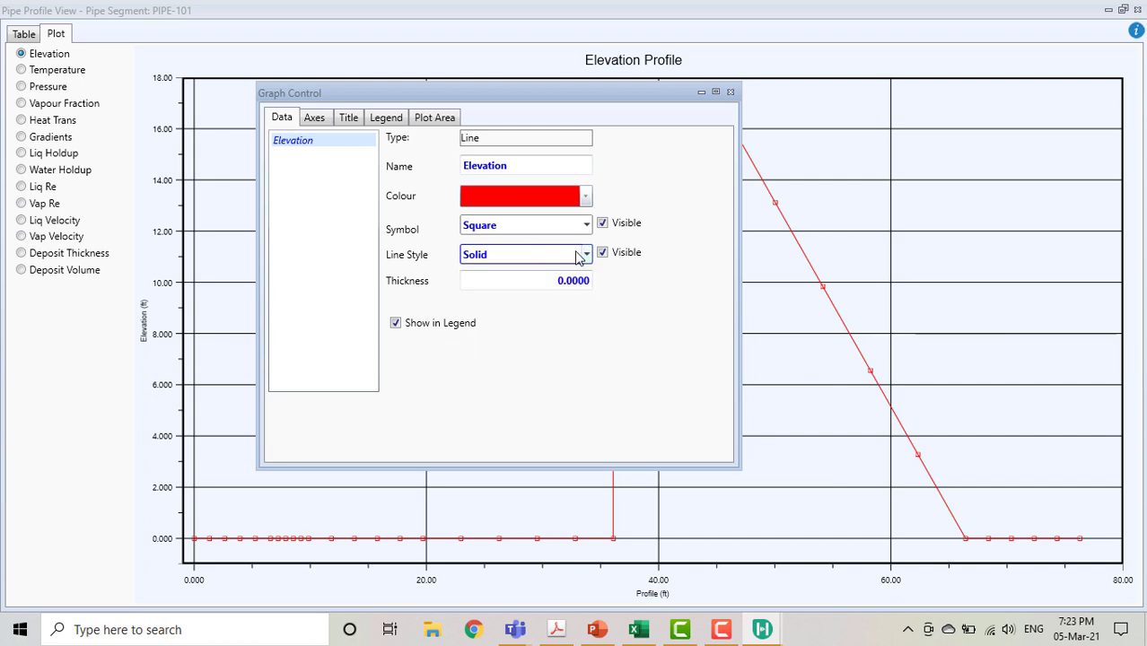
left_click(565, 281)
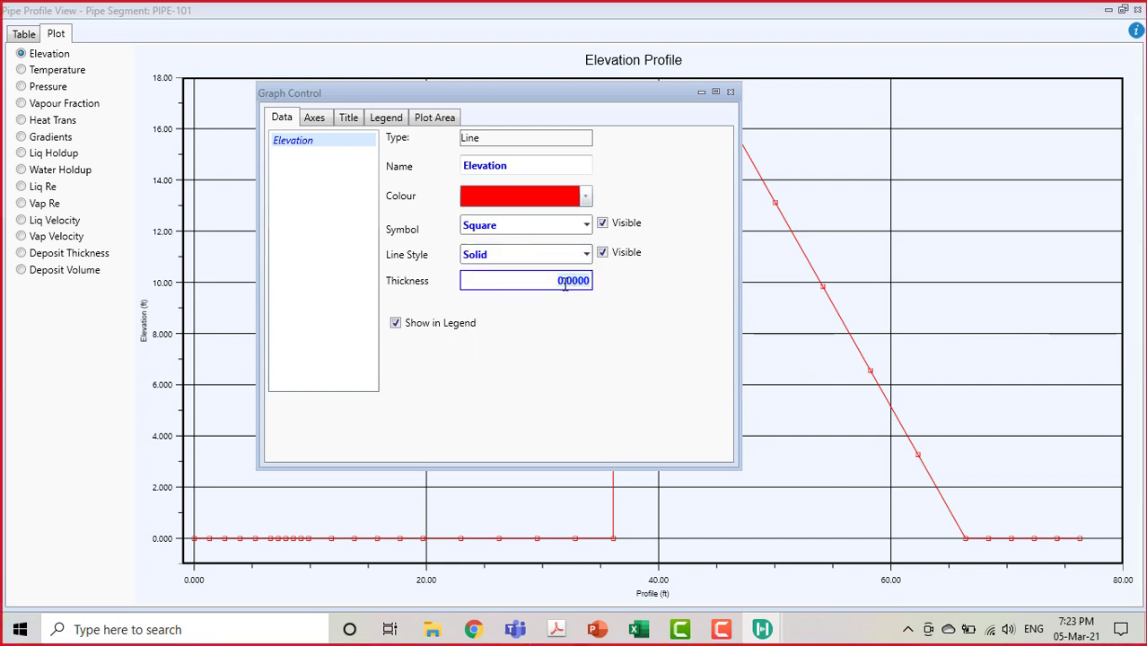
type("3")
key("Return")
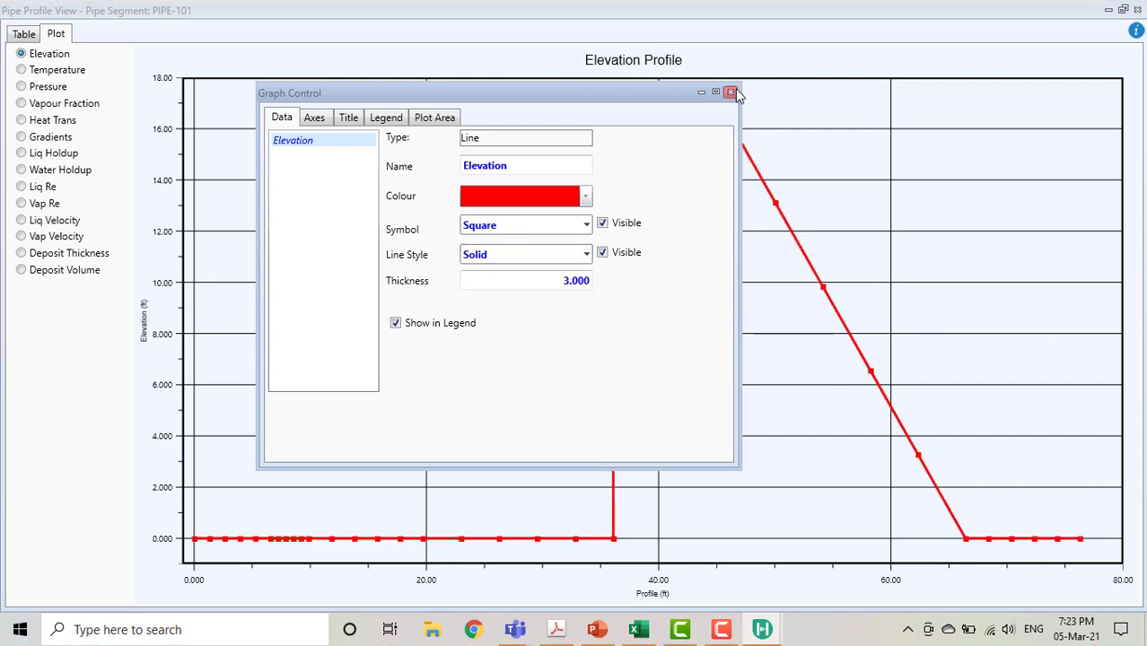
left_click(731, 92)
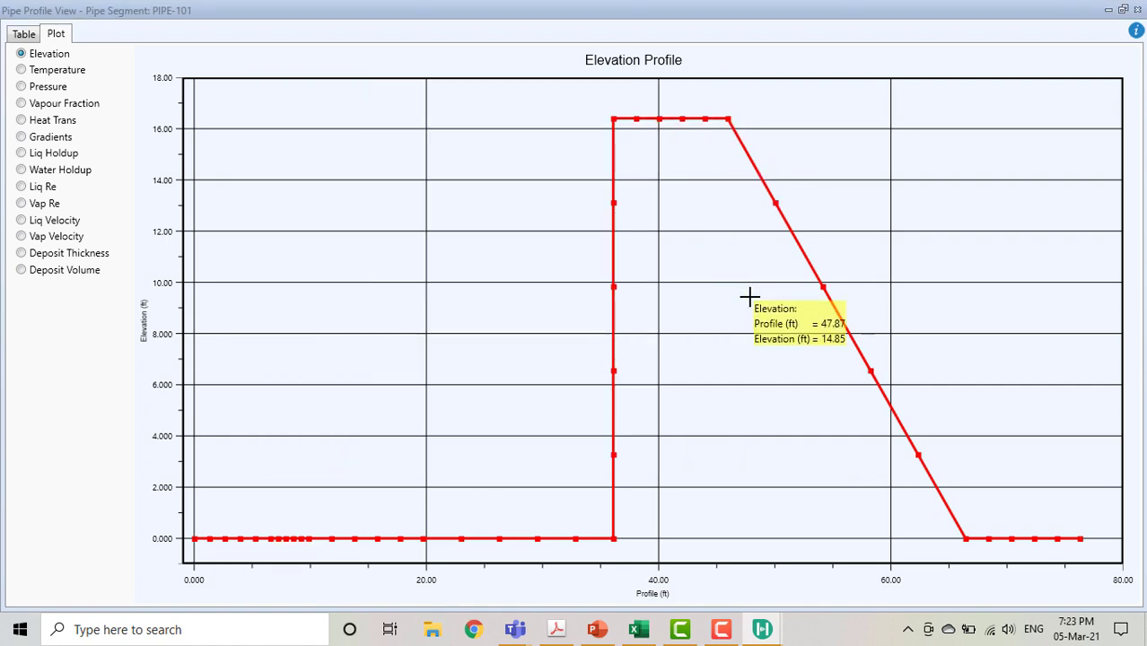
- Place the elevation plot side by side with the PowerPoint slide of the pipeline sketch and compare the two shapes
left_click_drag(672, 13, 1140, 252)
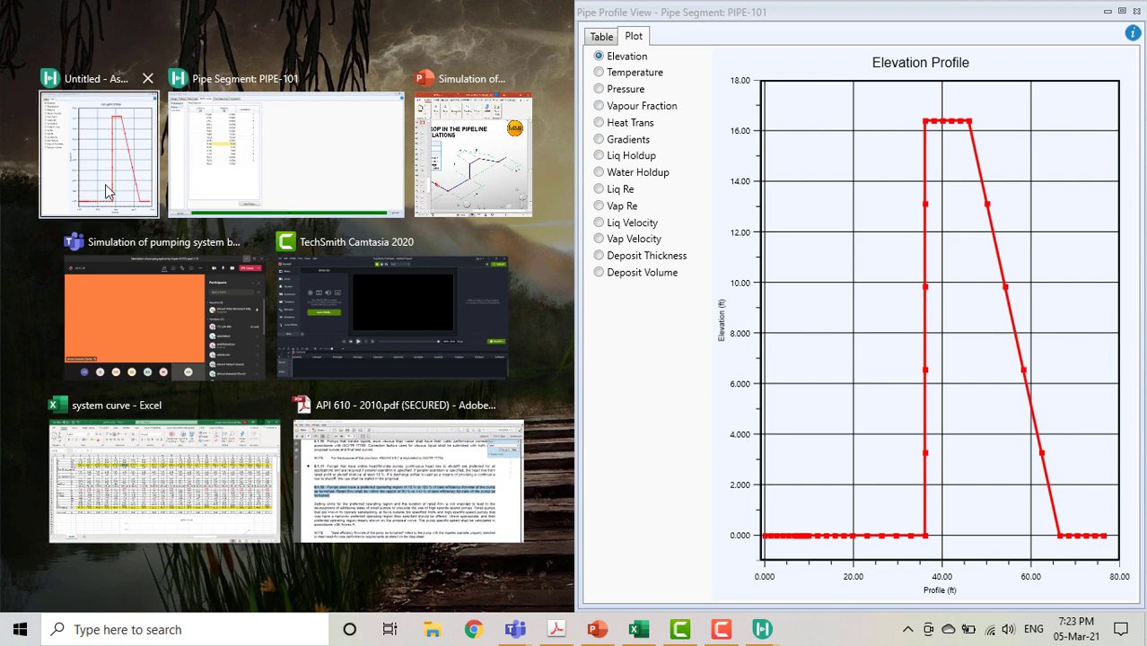
left_click(453, 160)
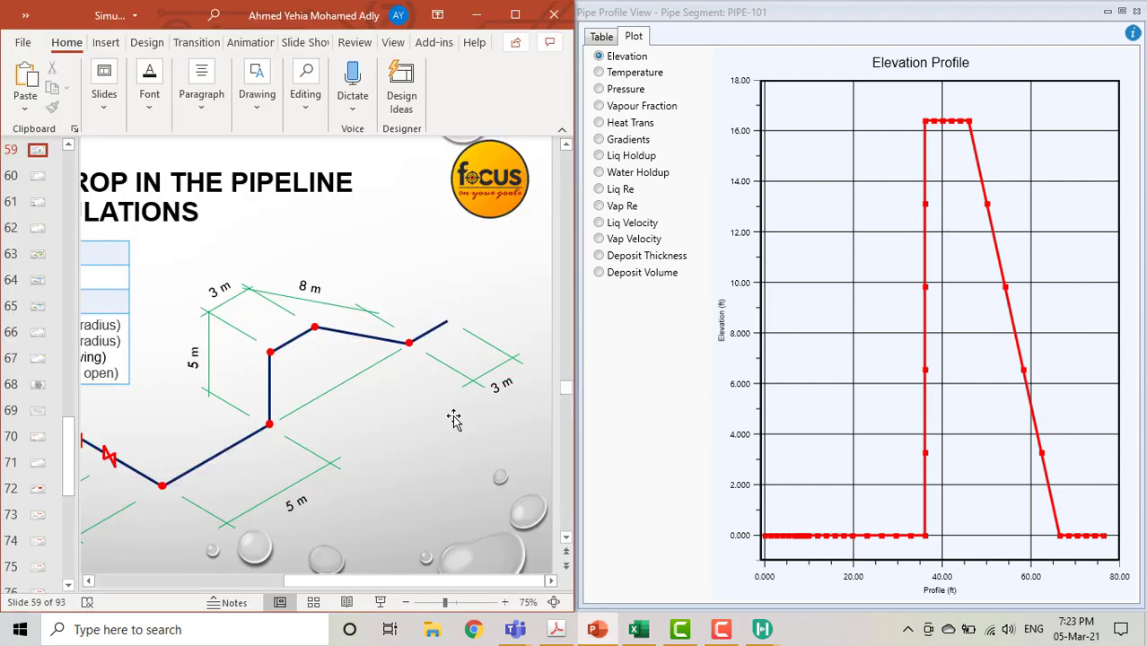
left_click_drag(409, 583, 370, 584)
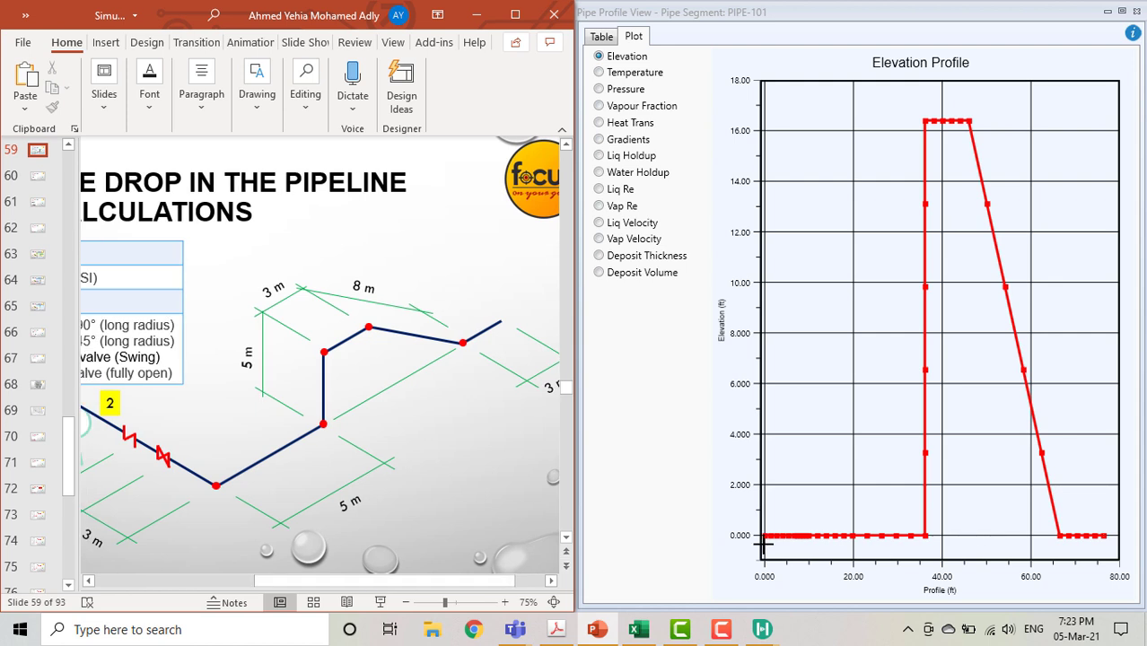
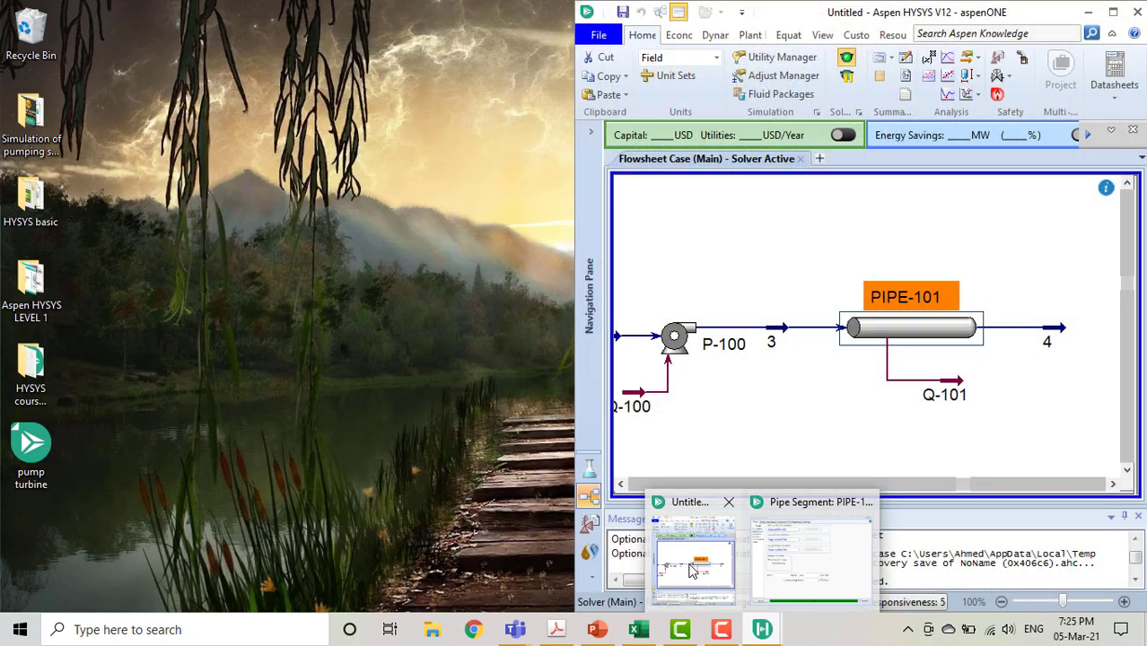
- Return to the HYSYS flowsheet, close the PIPE-101 view and read the pressure drop in the design parameters of PIPE-100
left_click(696, 561)
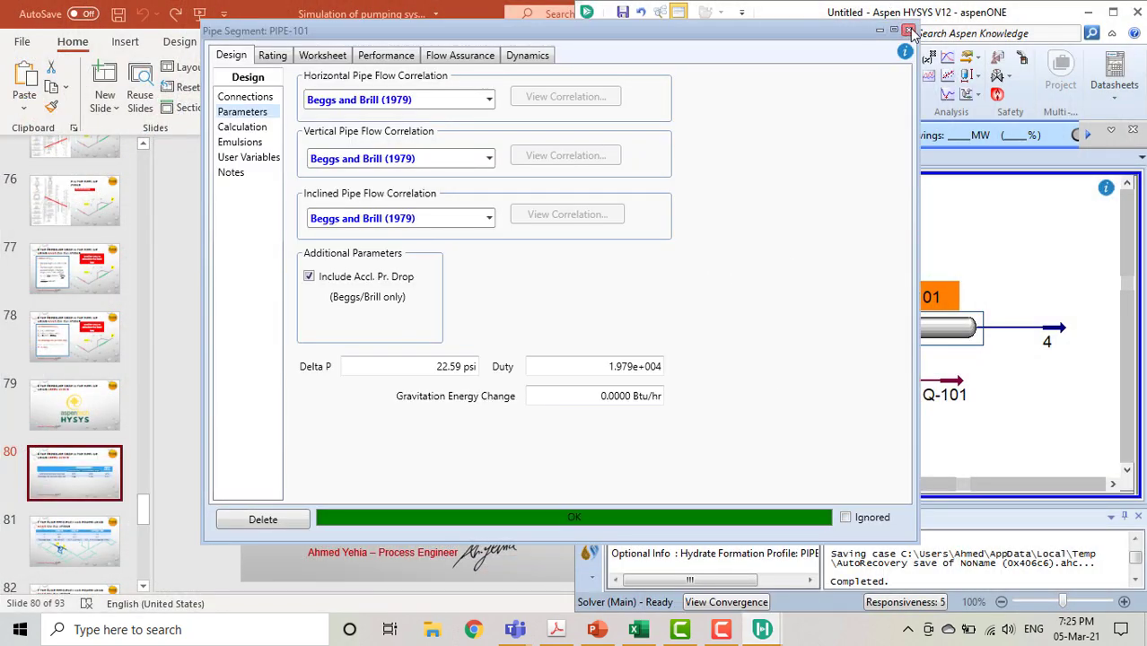
left_click(947, 448)
left_click_drag(934, 489, 884, 489)
double_click(713, 327)
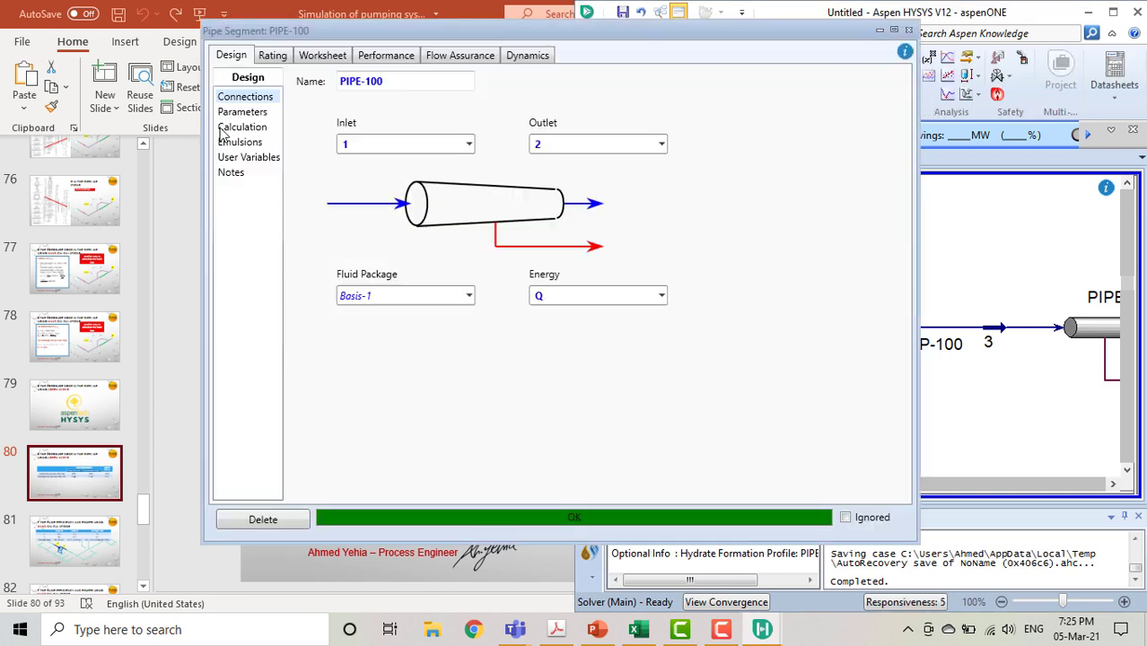
left_click(242, 112)
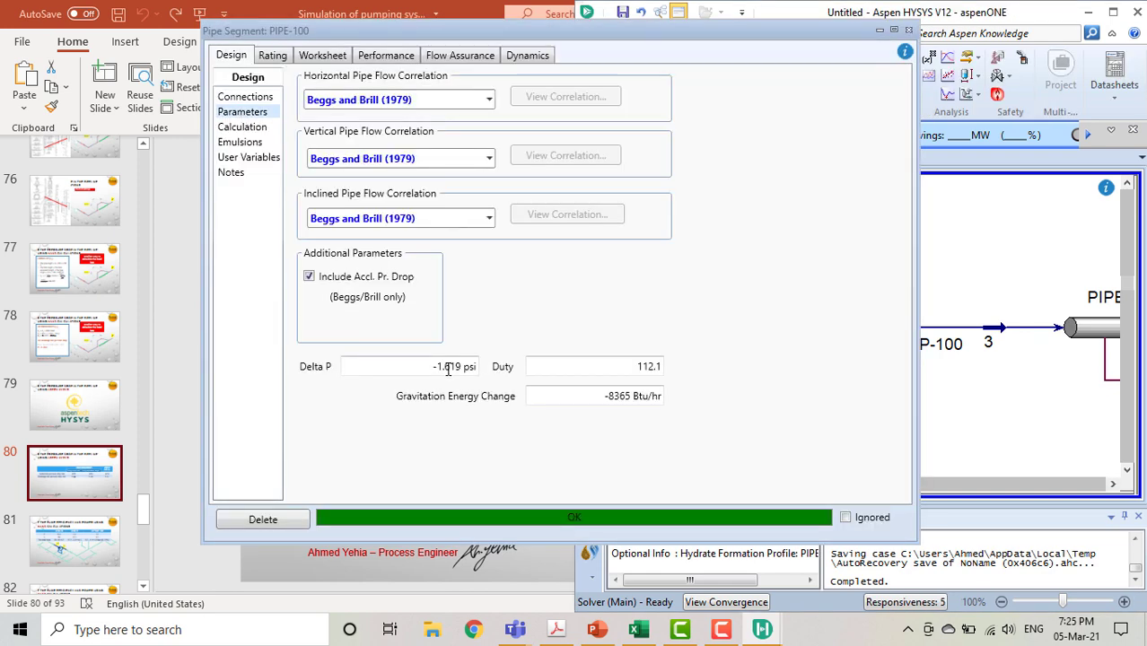
mouse_move(448, 367)
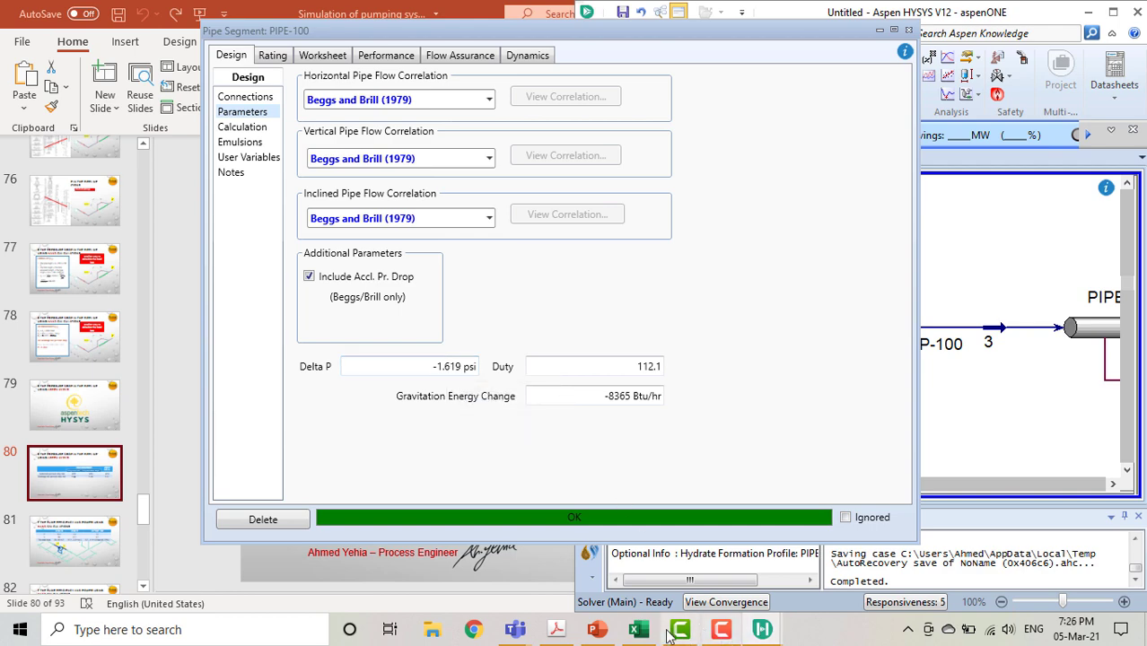
- Switch to the PowerPoint comparison table and set the Aspen HYSYS pressure drops to -0.11 bar for suction and 1.56 bar for discharge
left_click(597, 630)
left_click(954, 356)
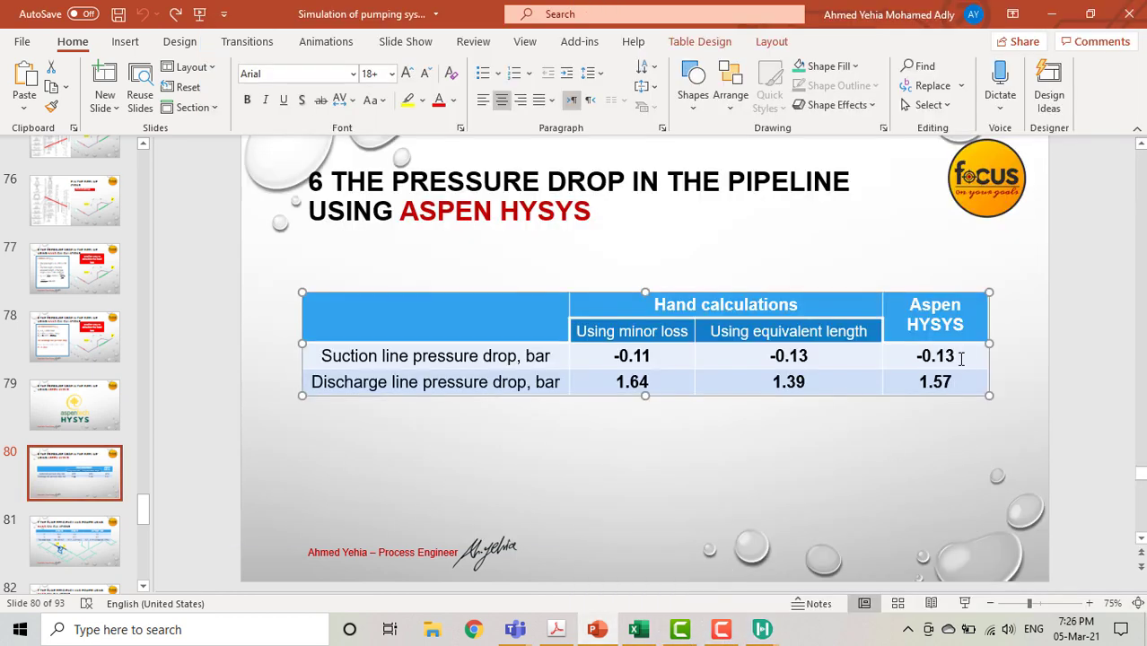
key("BackSpace")
type("1")
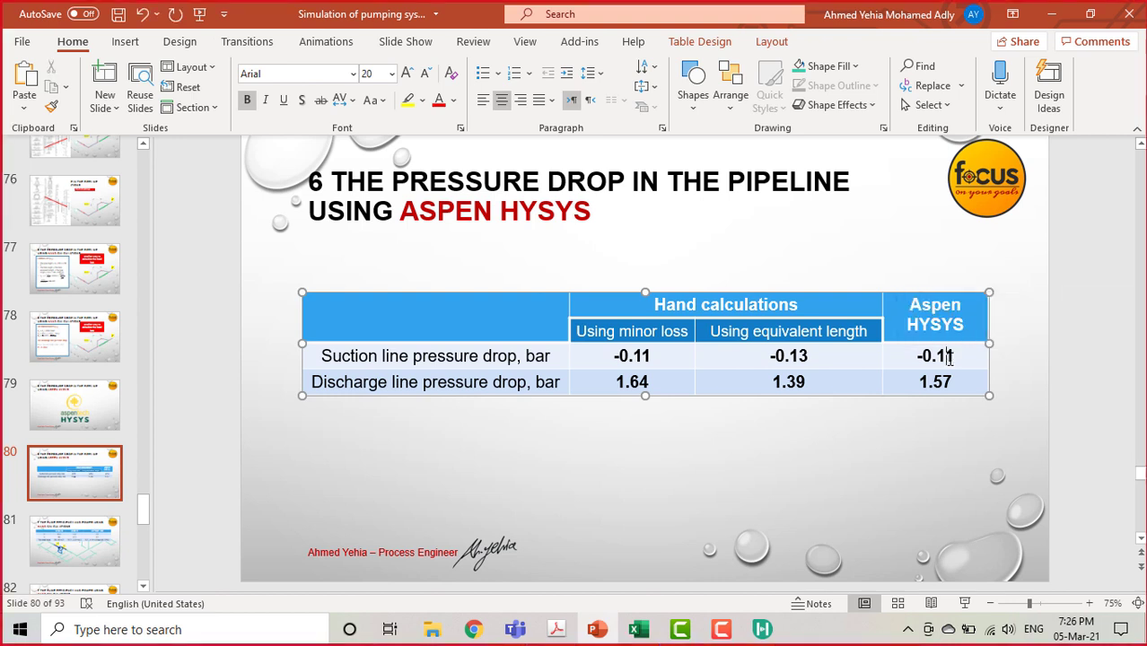
left_click(955, 382)
key("shift+Left")
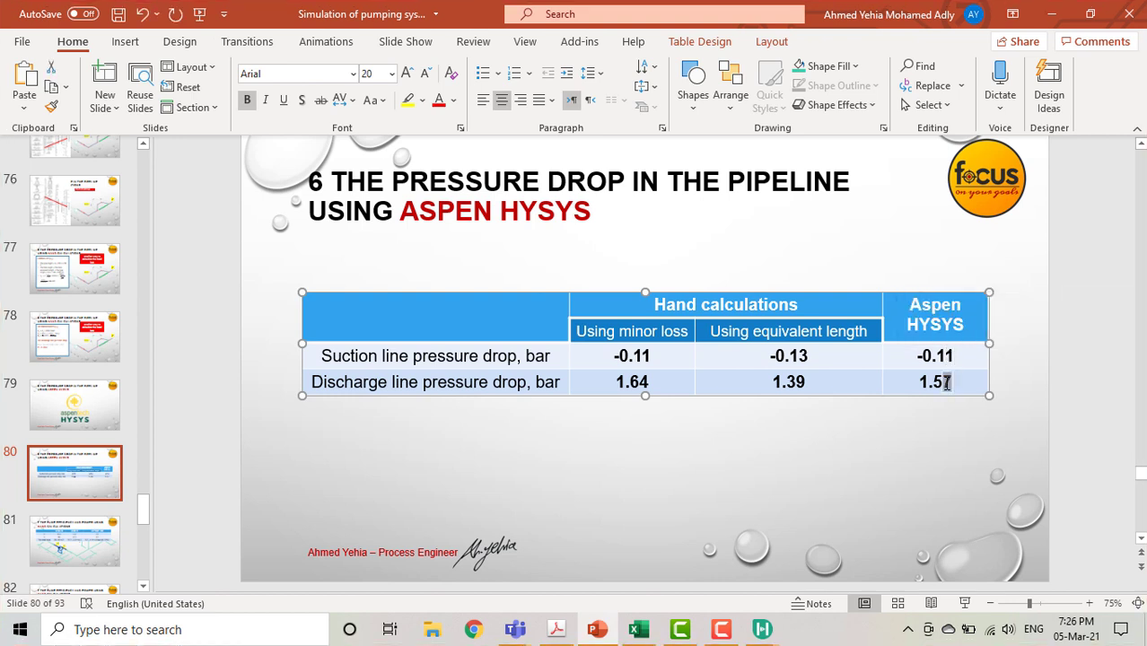
type("6")
left_click(871, 429)
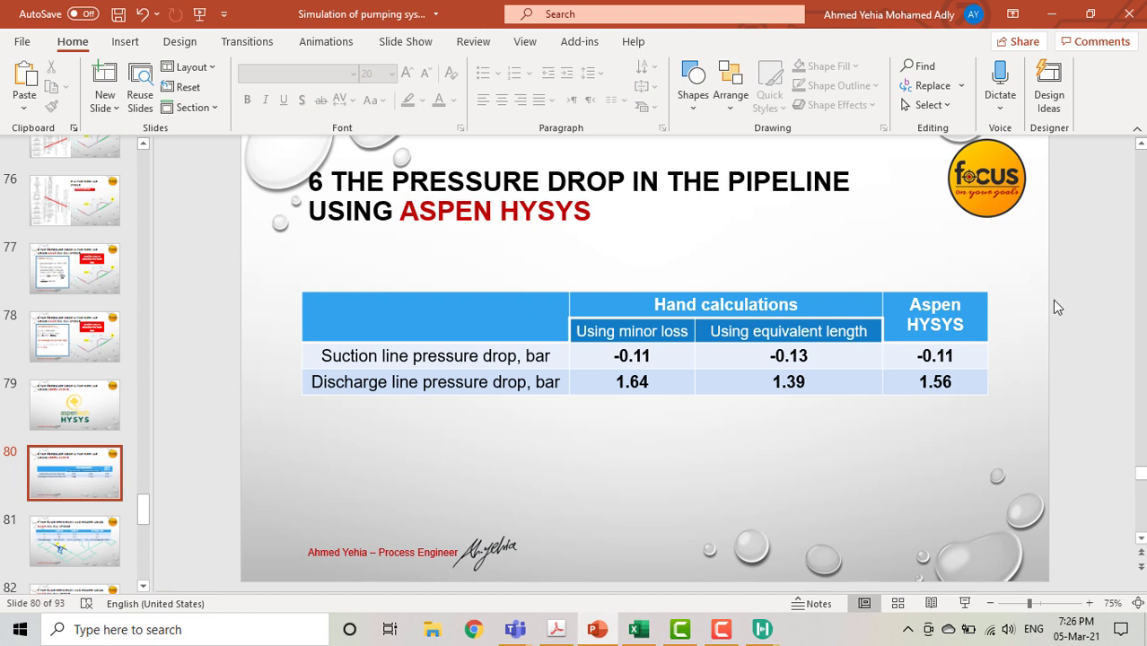
- Return to HYSYS, close the PIPE-100 view, and maximize the flowsheet with the whole line from stream 1 to stream 4 in view
left_click(1051, 14)
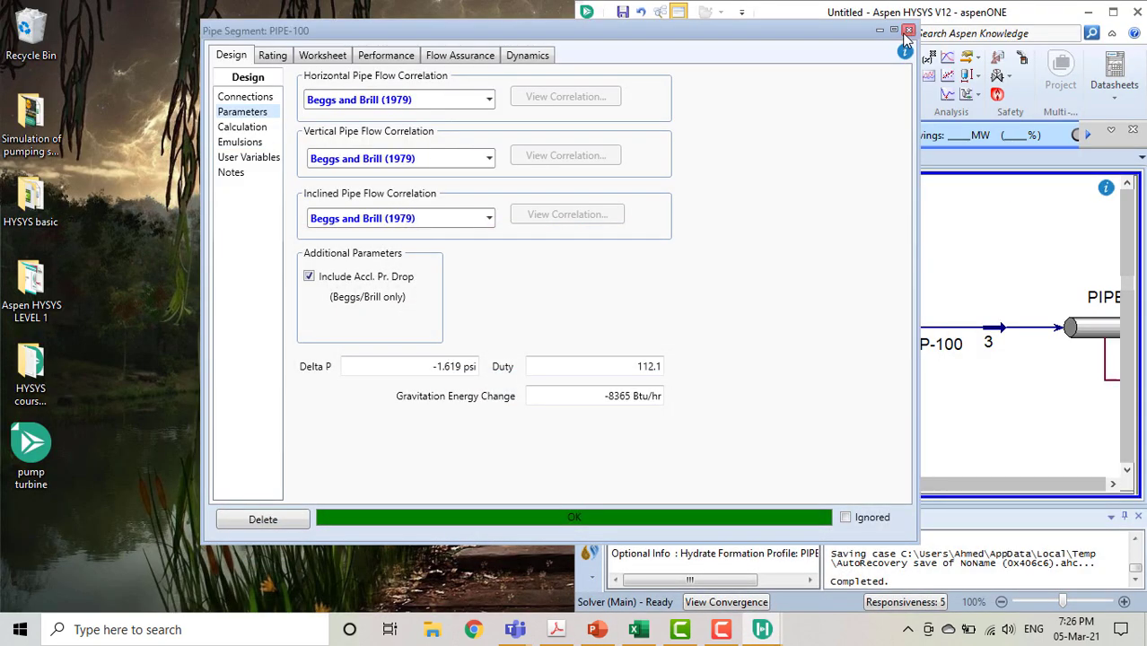
left_click(908, 32)
left_click(1113, 12)
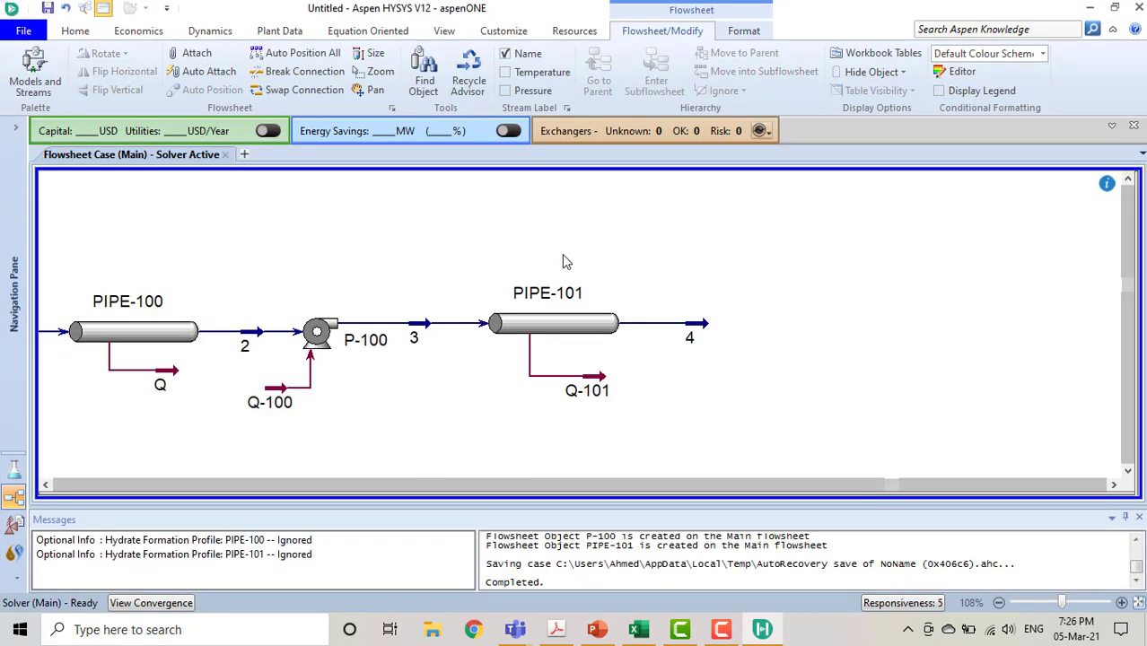
left_click(371, 90)
left_click_drag(408, 261, 576, 258)
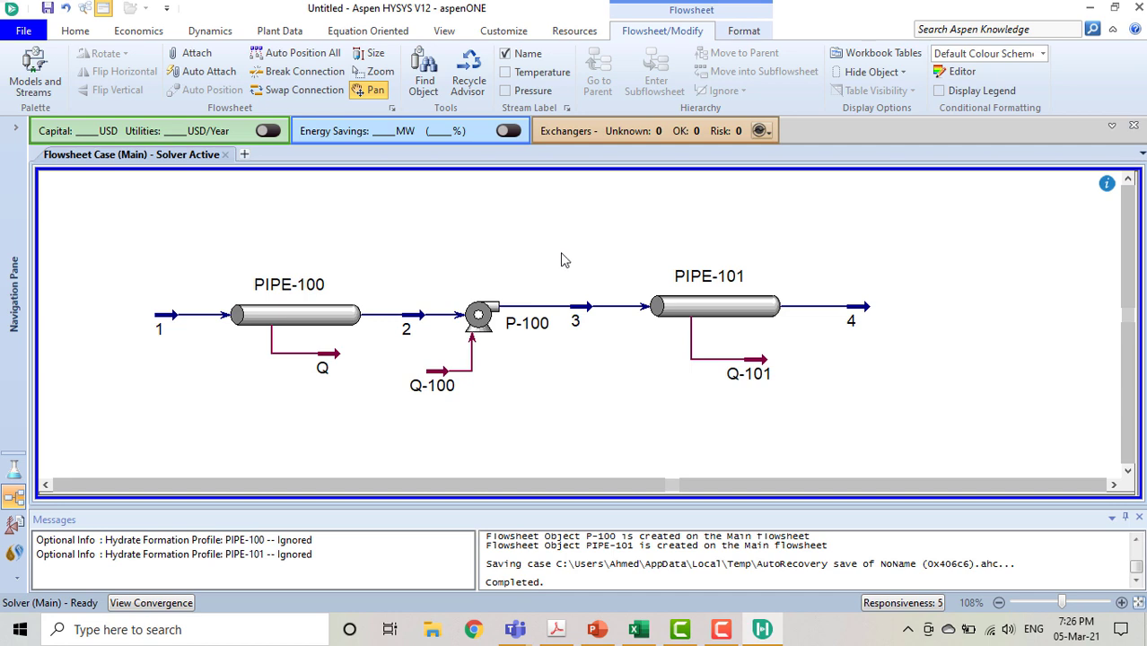
- Search the HYSYS help for "fittings" and enlarge the help window to full screen
left_click(1135, 32)
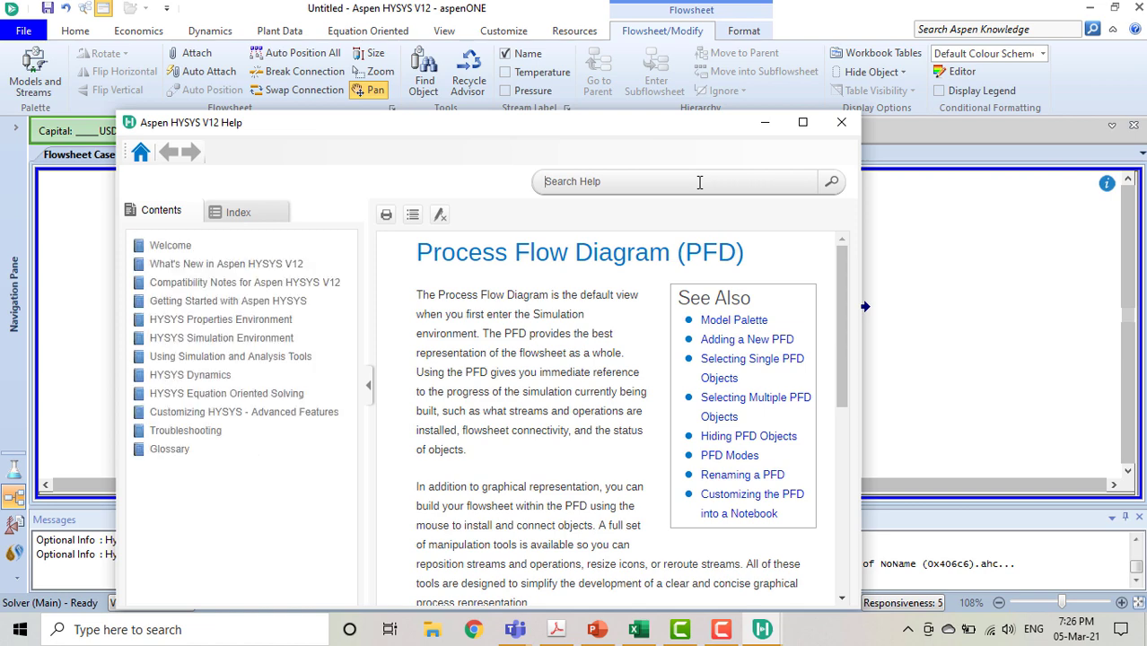
left_click(699, 182)
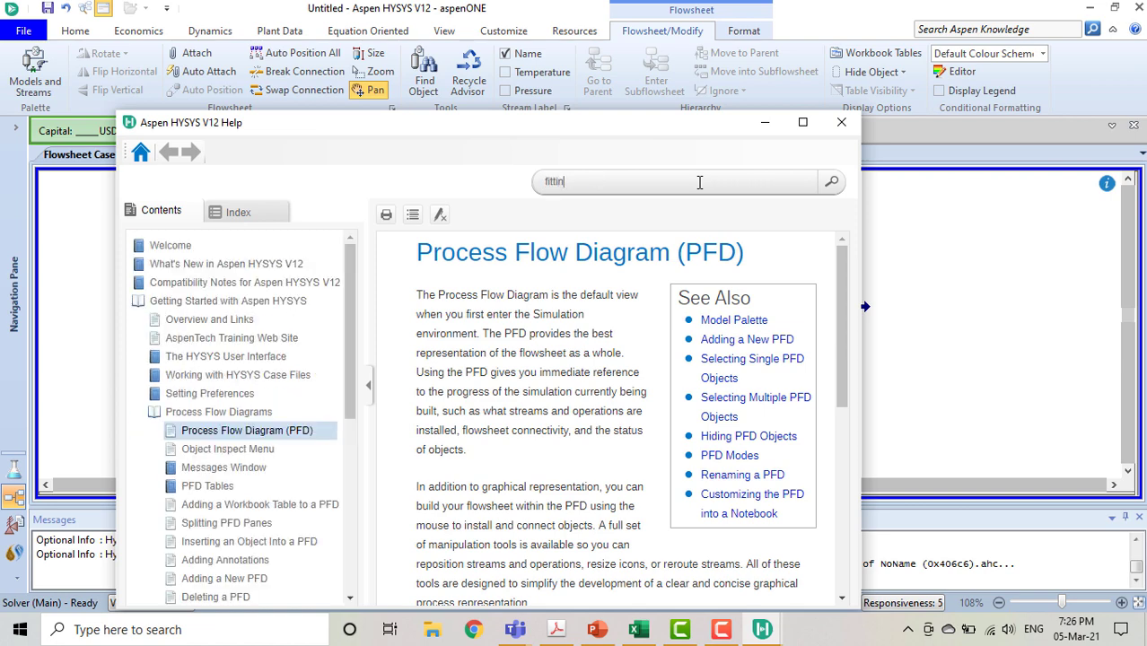
key("Return")
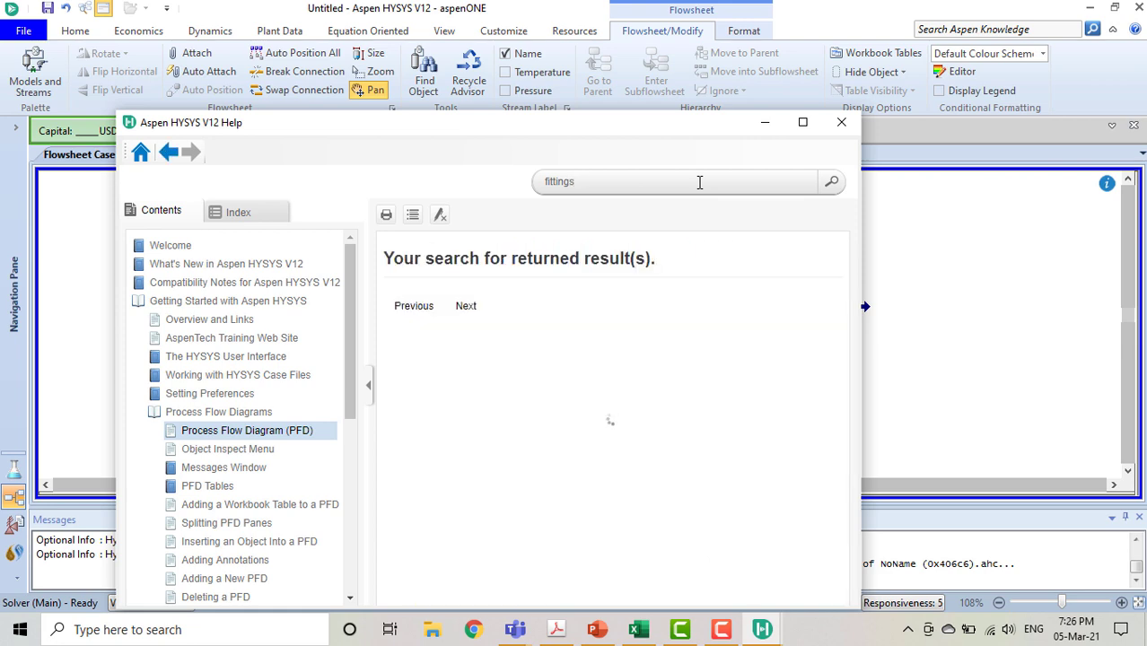
double_click(647, 130)
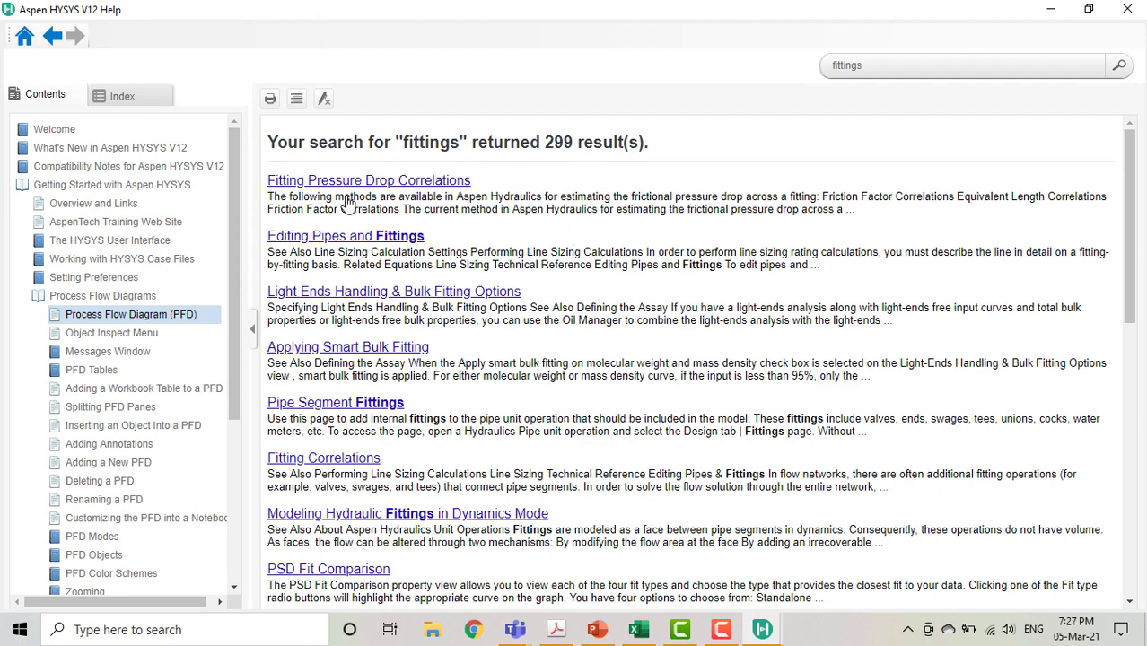
- Open the help topic "Specifying Detailed Pipe Fittings" from the search results and remove the search term highlighting
scroll(553, 367, "down", 5)
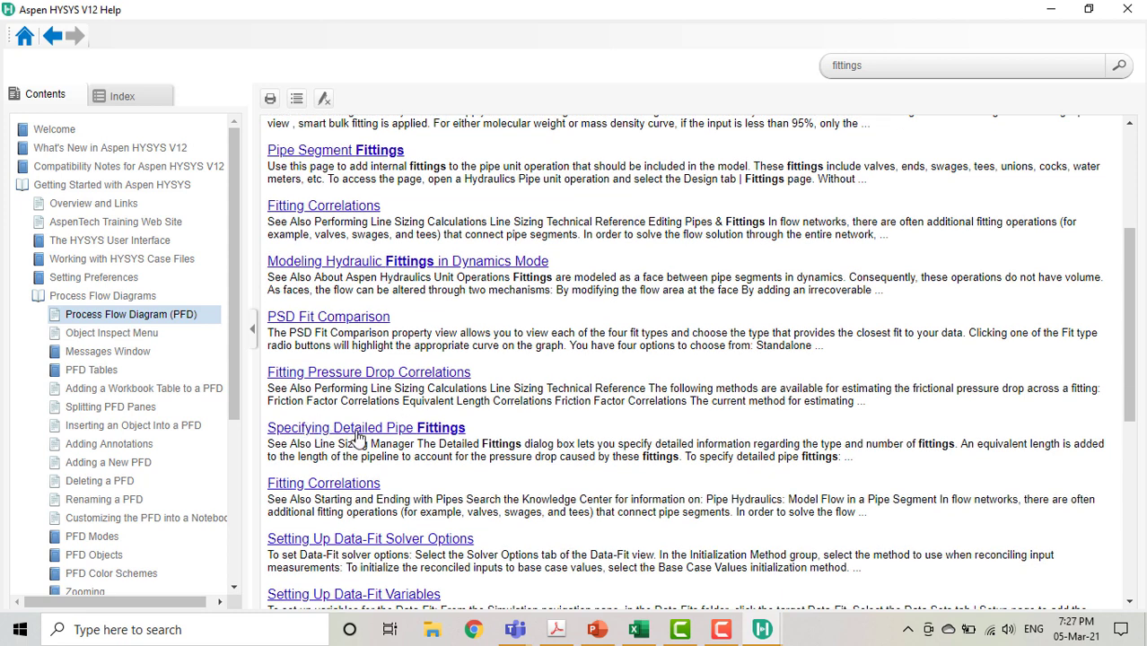
left_click(360, 437)
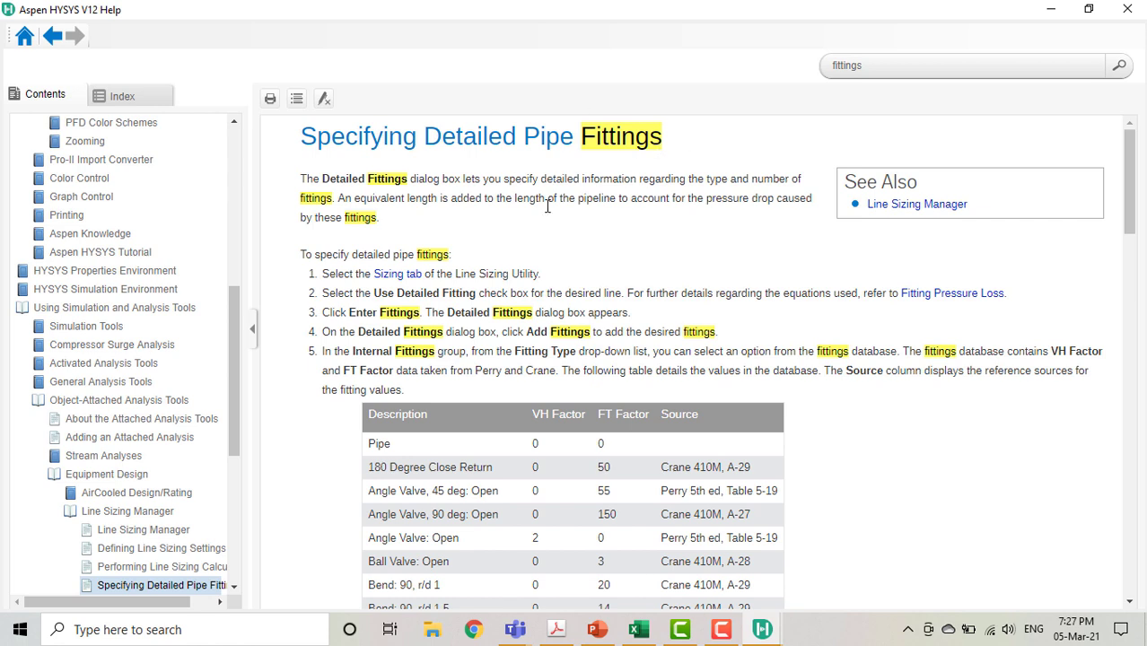
left_click(325, 102)
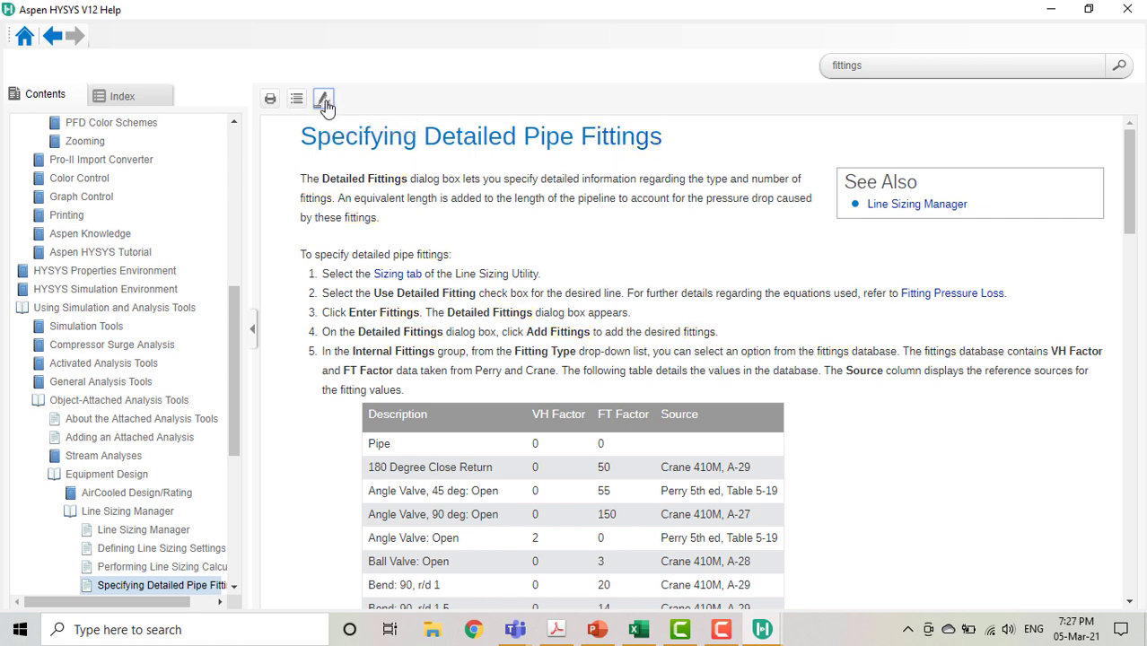
- Find the Elbow: 90 Long row in the fittings database table and highlight its VH Factor
scroll(754, 286, "down", 1)
scroll(754, 285, "down", 3)
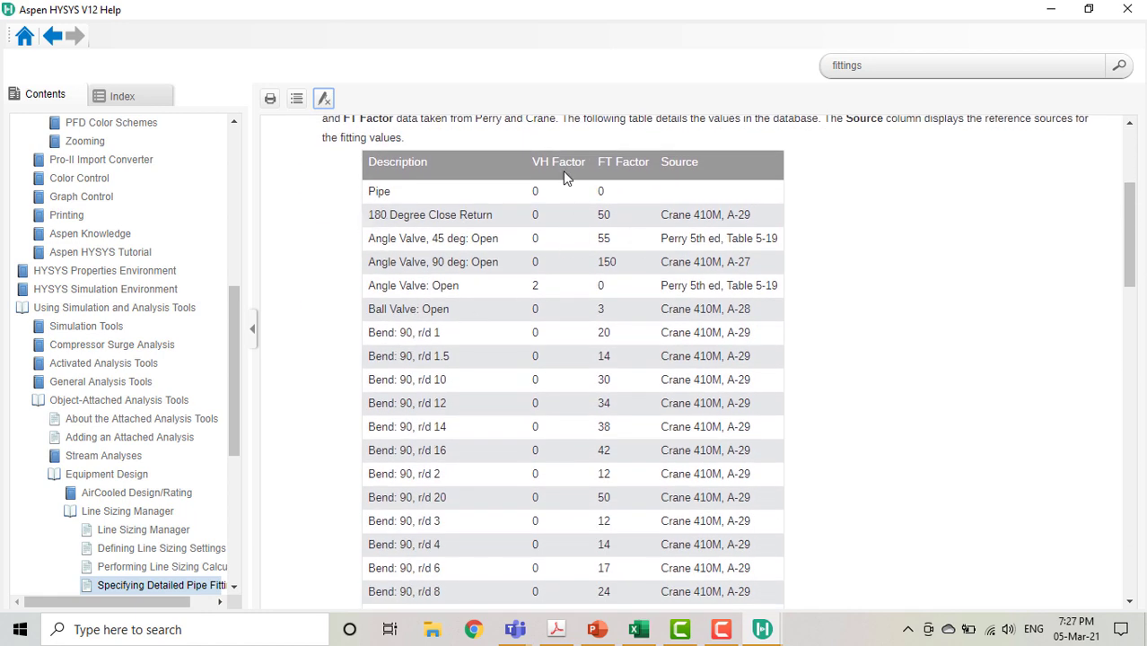
scroll(395, 200, "down", 5)
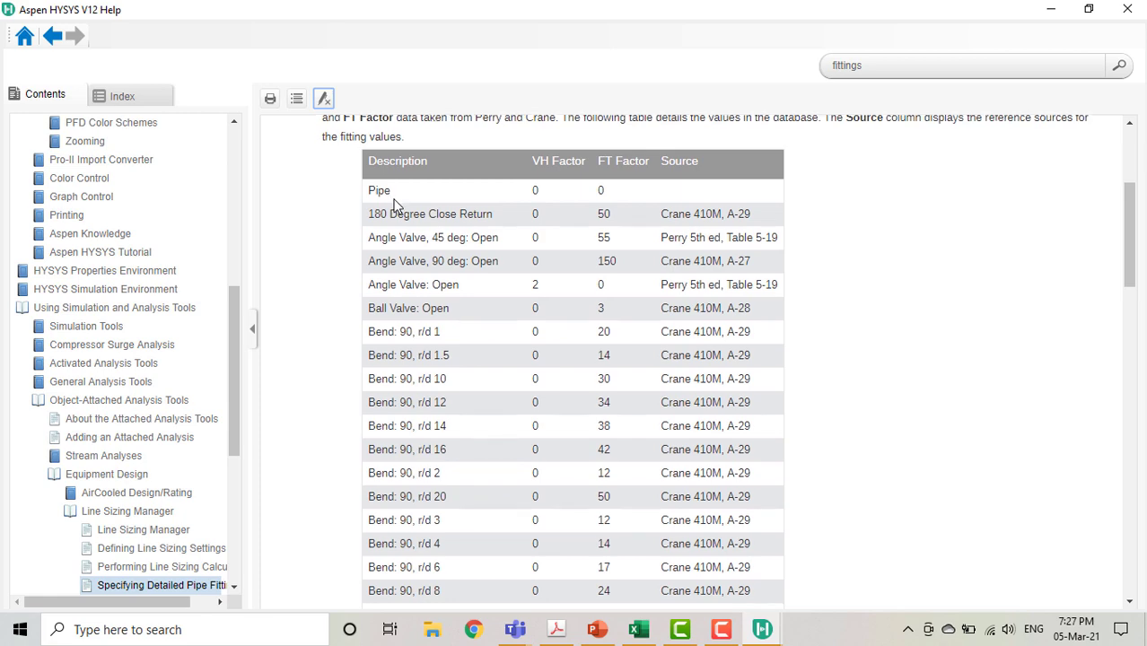
scroll(456, 270, "down", 6)
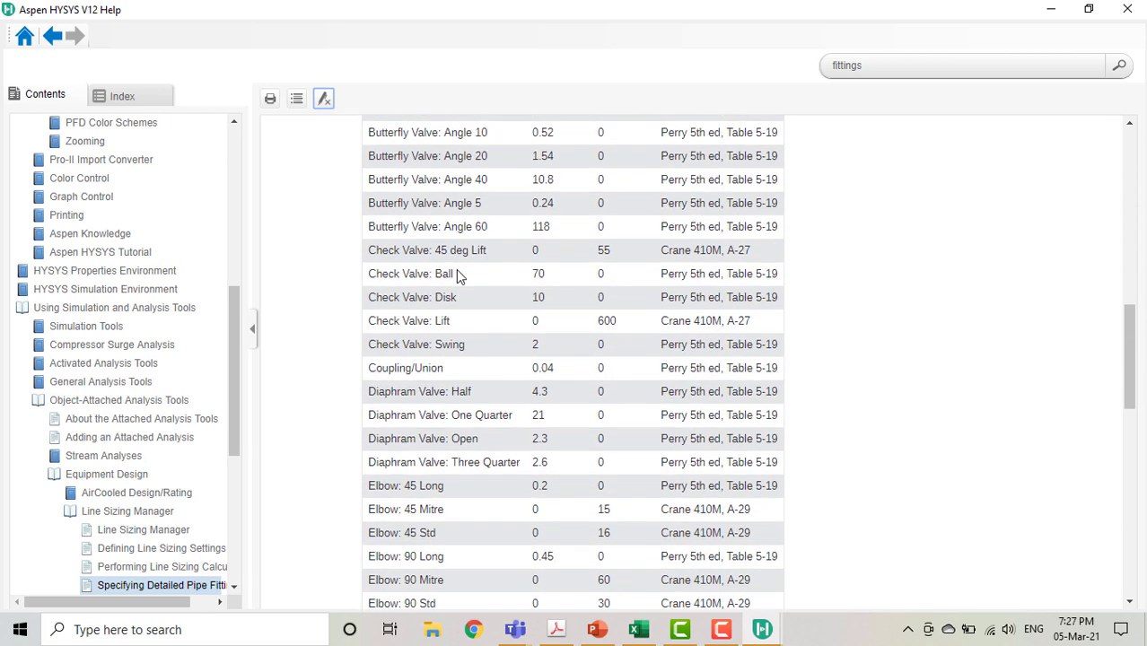
scroll(434, 214, "up", 1)
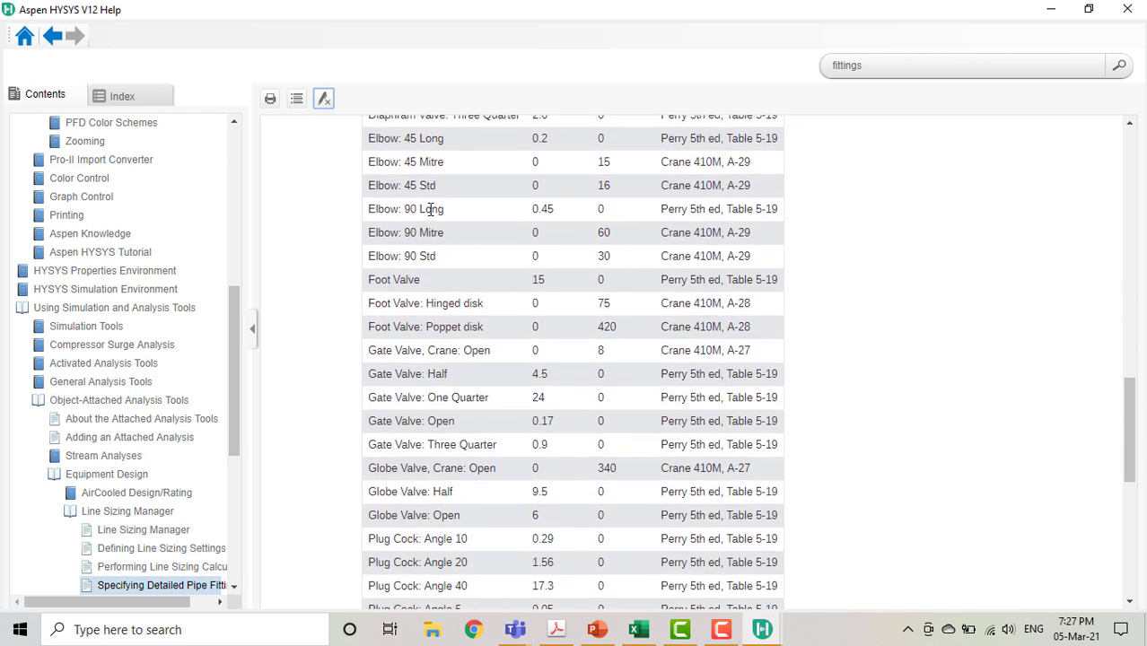
left_click_drag(370, 315, 429, 291)
left_click_drag(554, 292, 530, 293)
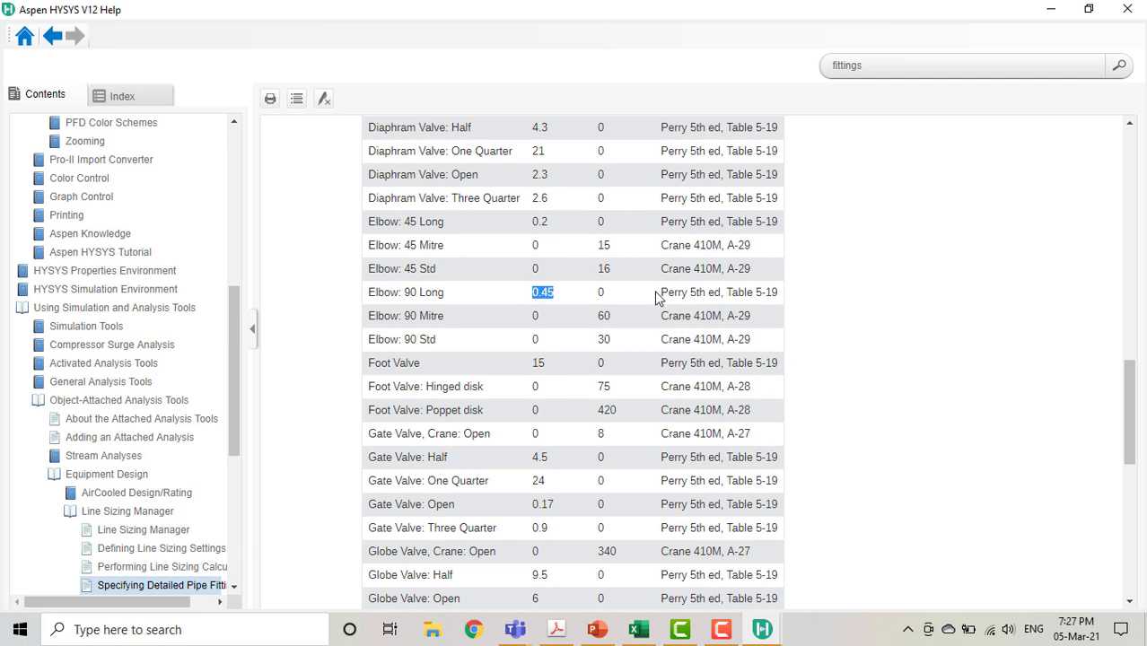
- Highlight the source reference and table number for Elbow: 90 Long, and then its VH Factor again
left_click_drag(663, 292, 778, 293)
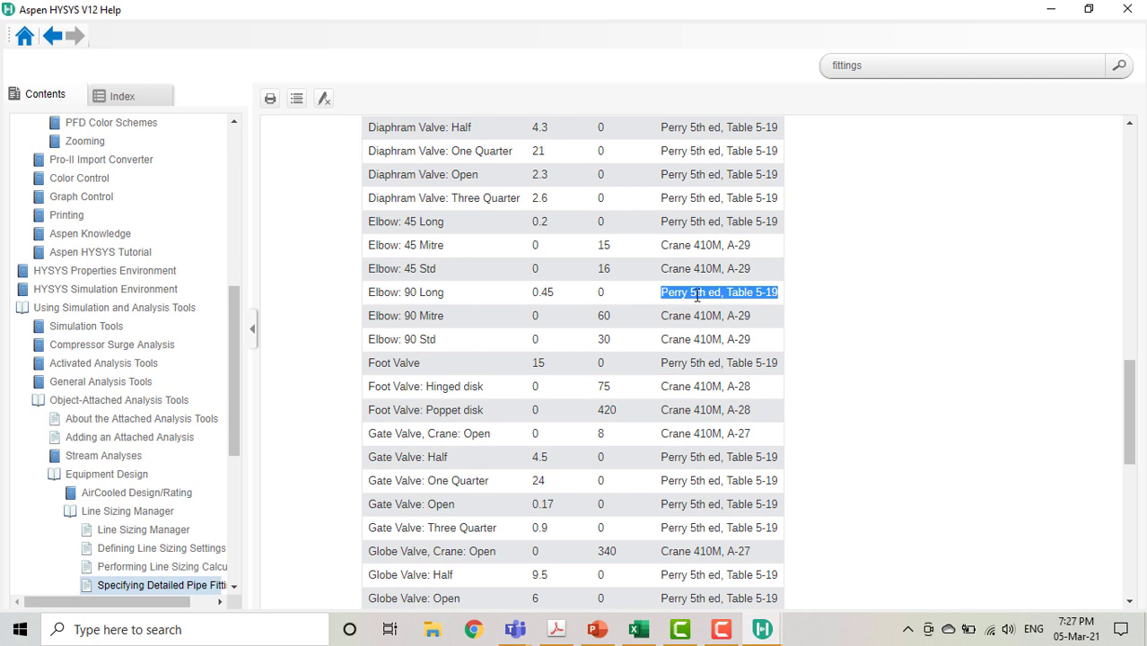
left_click(723, 298)
left_click_drag(729, 292, 802, 336)
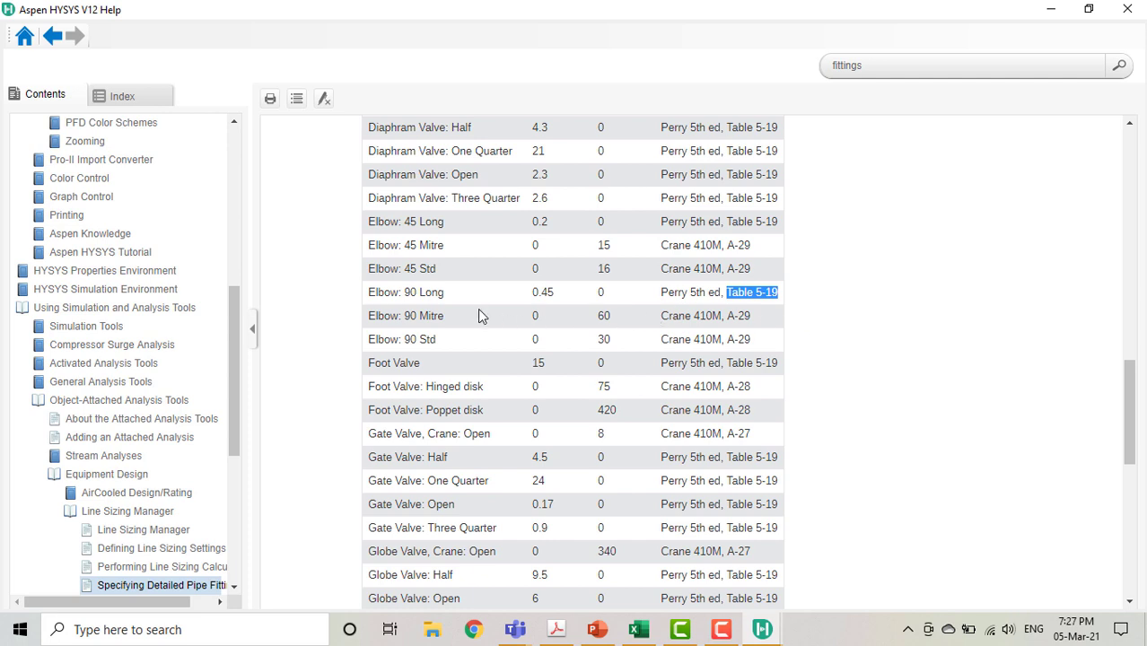
left_click_drag(552, 292, 525, 294)
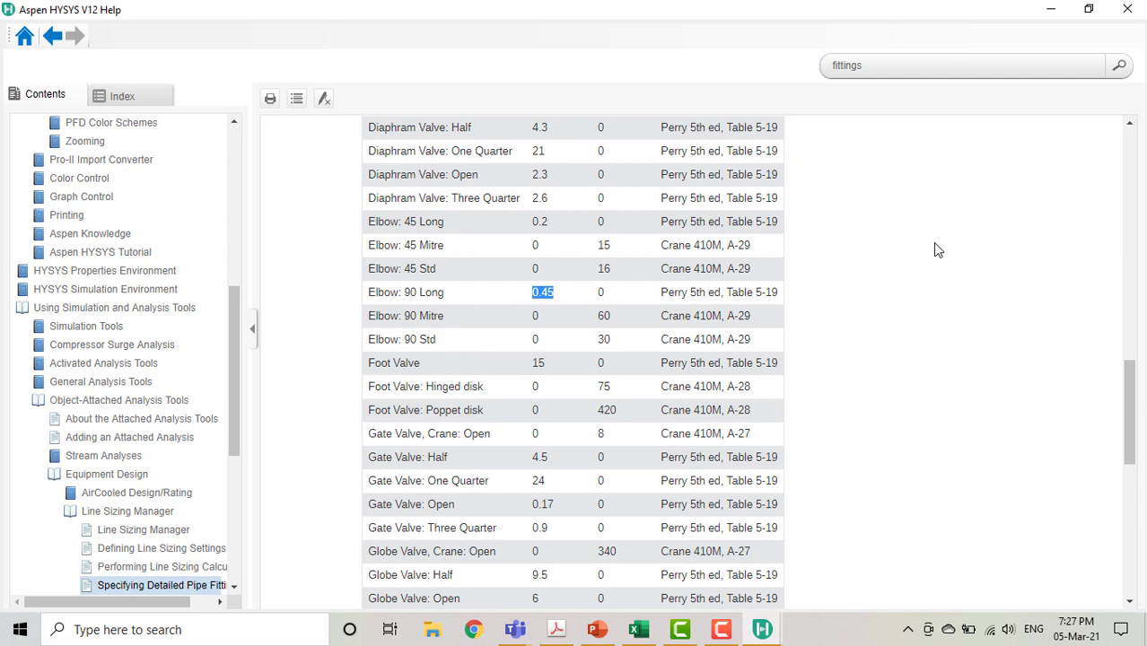
- Close the help window and check the pressure drop comparison slide in PowerPoint before minimizing the presentation
left_click(1133, 12)
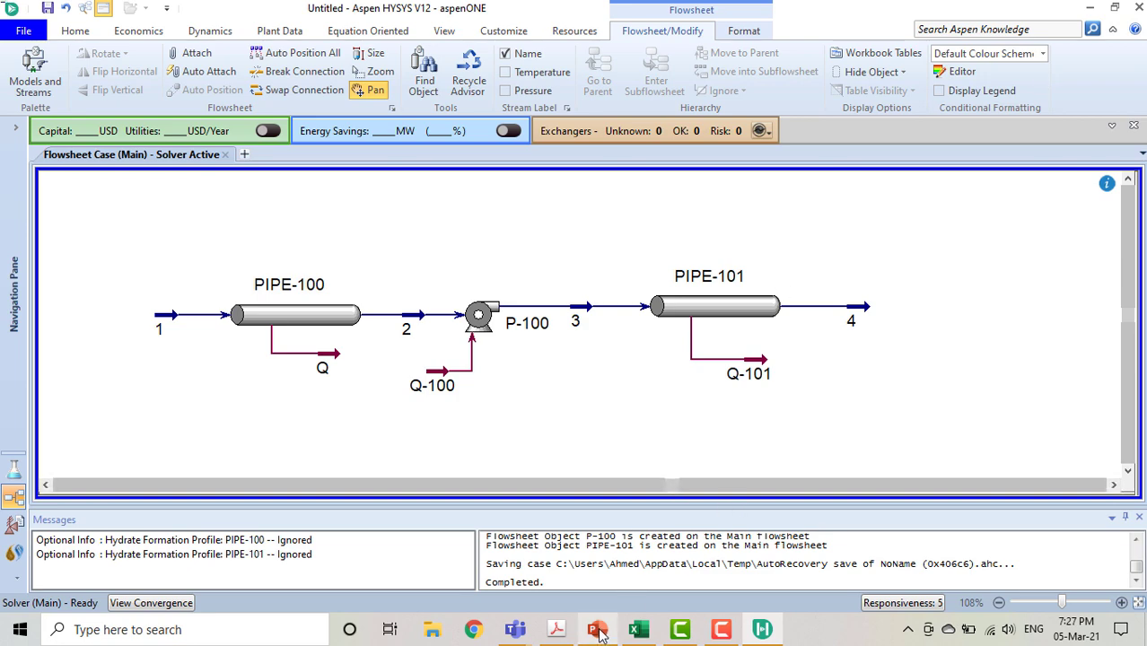
mouse_move(600, 633)
left_click(597, 585)
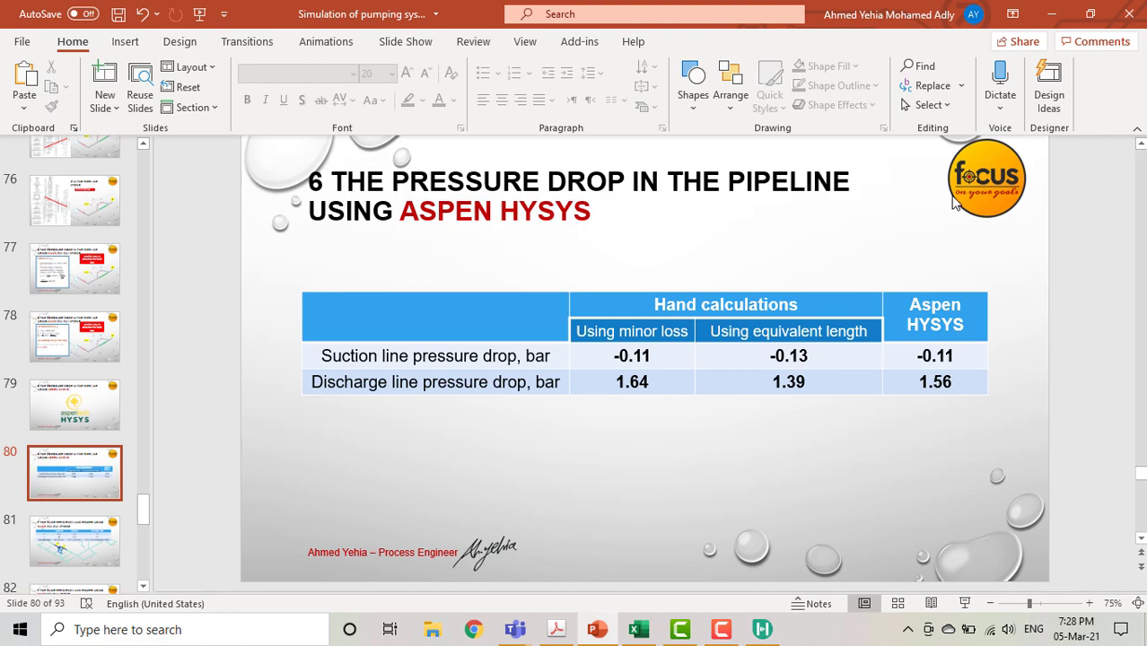
left_click(1052, 13)
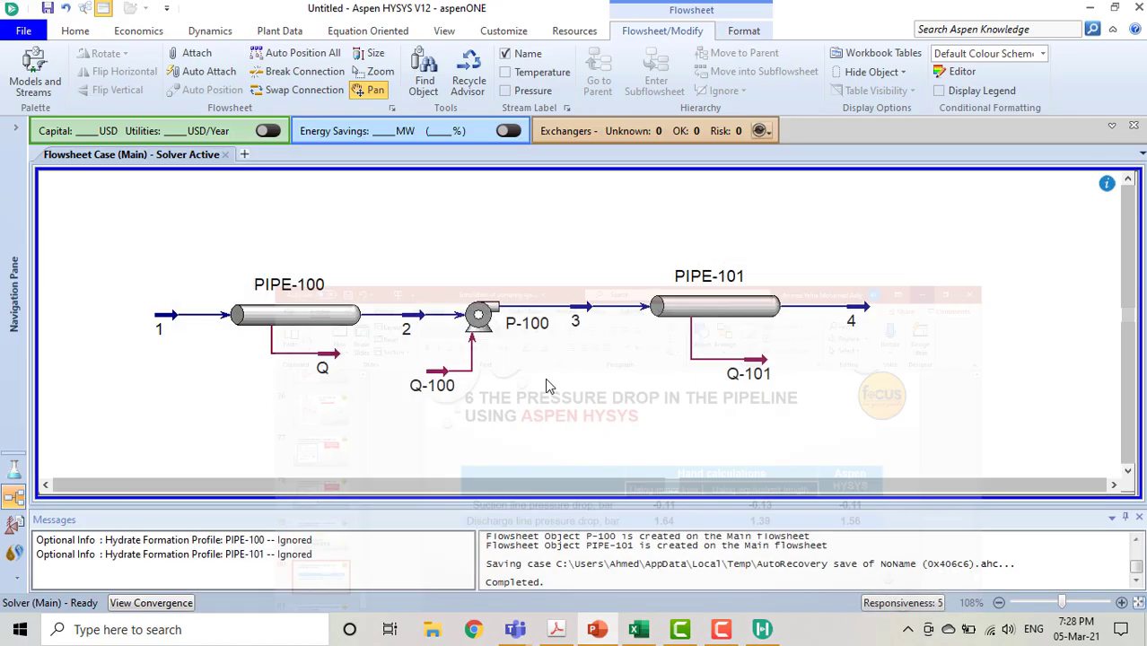
- Switch to the Teams meeting window and allow all attendees to unmute themselves
mouse_move(515, 629)
left_click(562, 555)
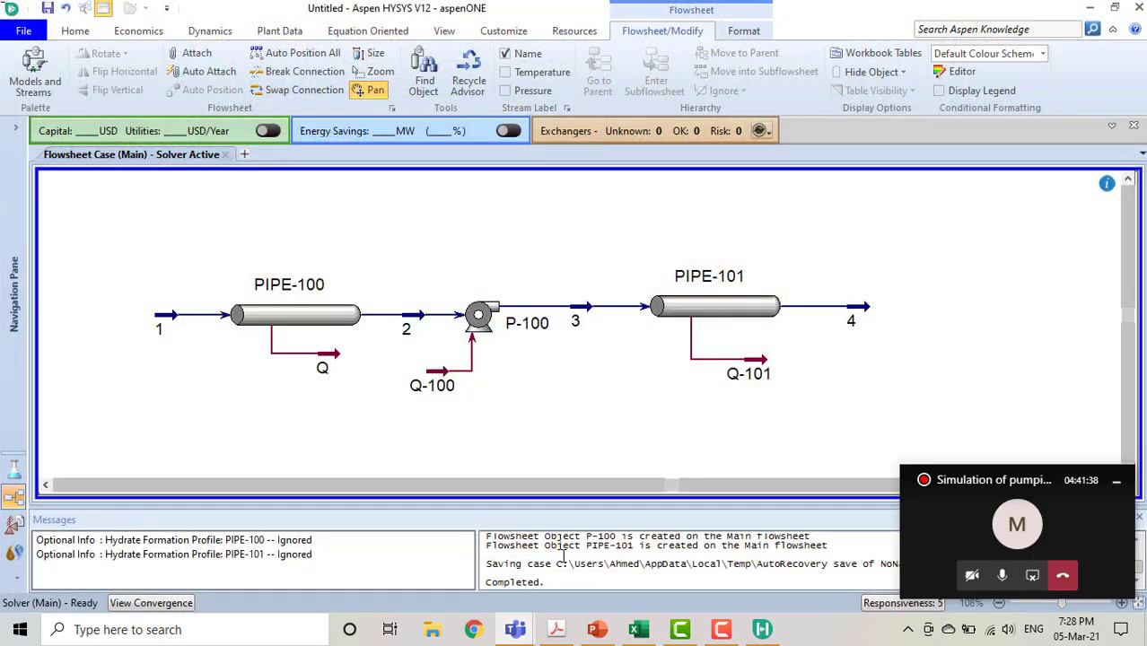
mouse_move(515, 629)
left_click(440, 552)
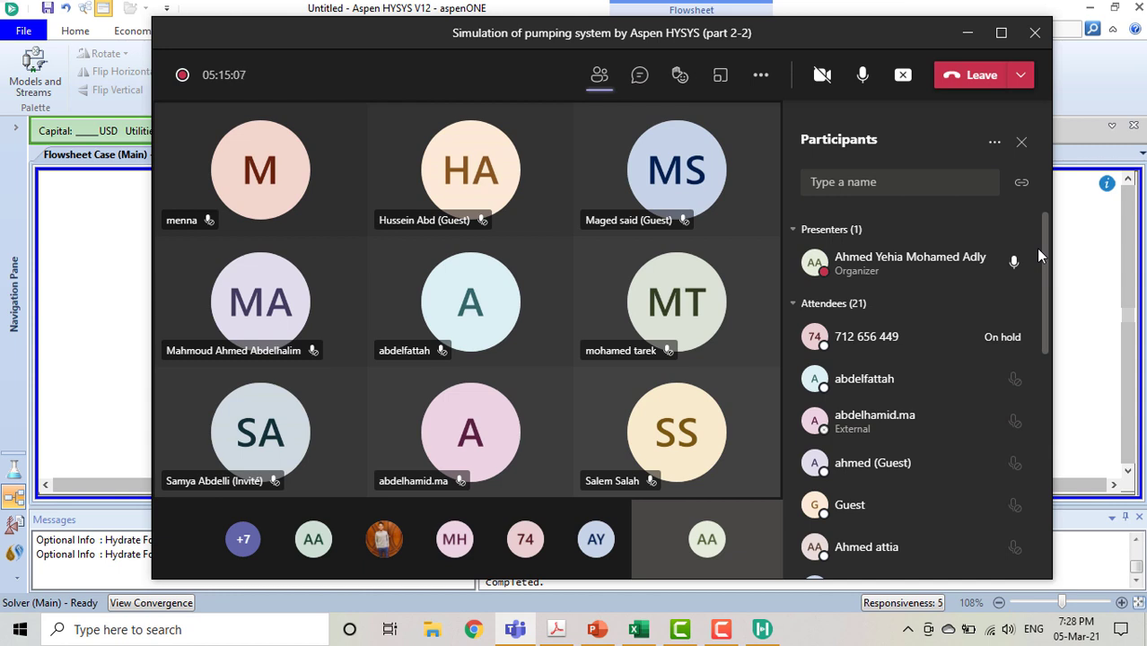
left_click(995, 142)
left_click(963, 179)
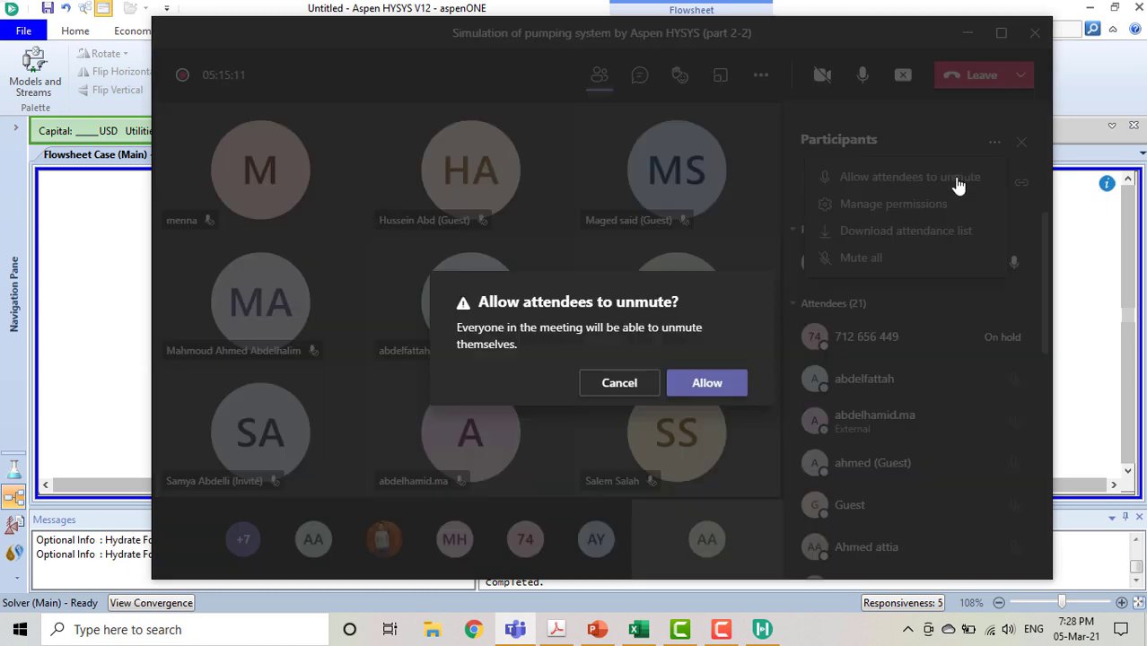
left_click(706, 384)
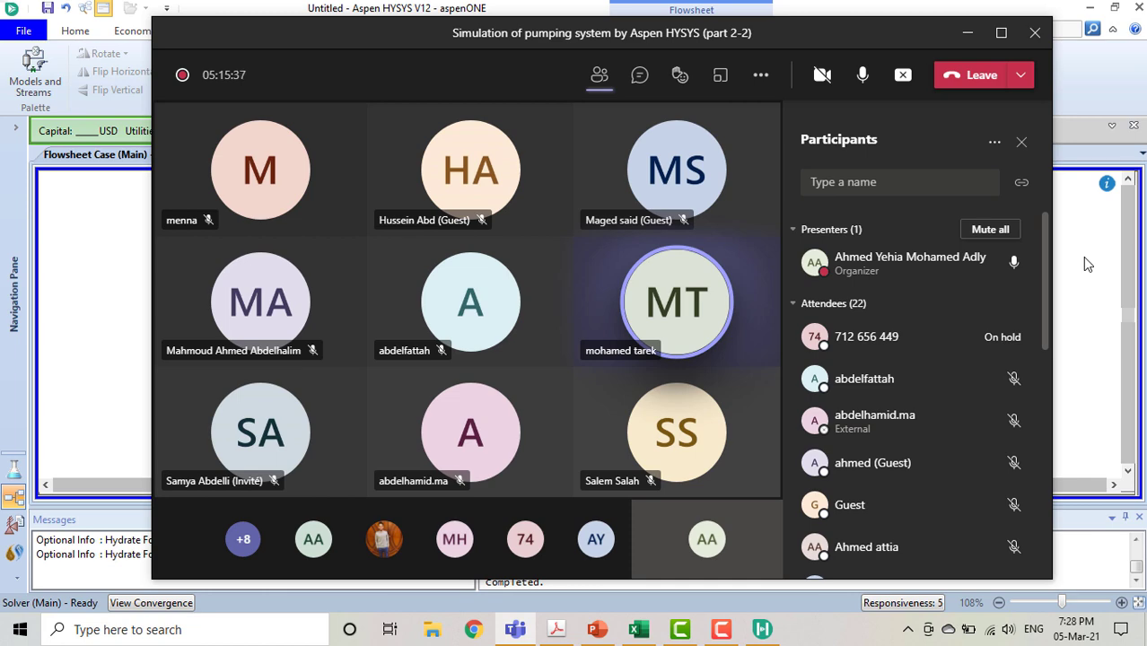
- Return to HYSYS and open the PIPE-100 profile table in a maximized window
left_click(1083, 257)
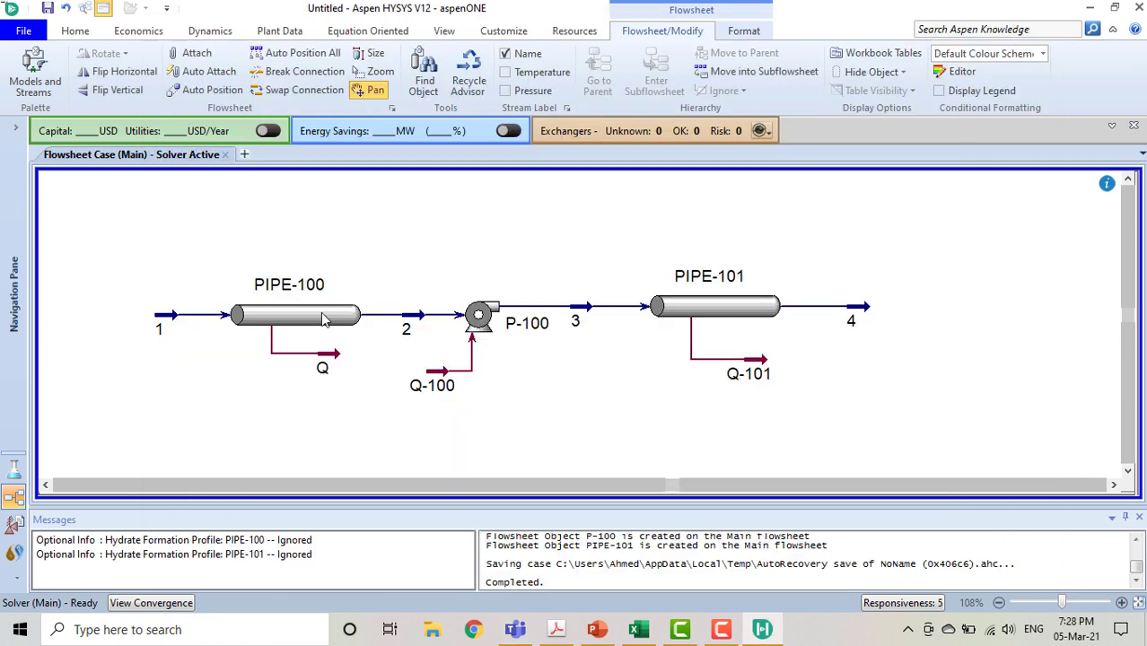
double_click(324, 321)
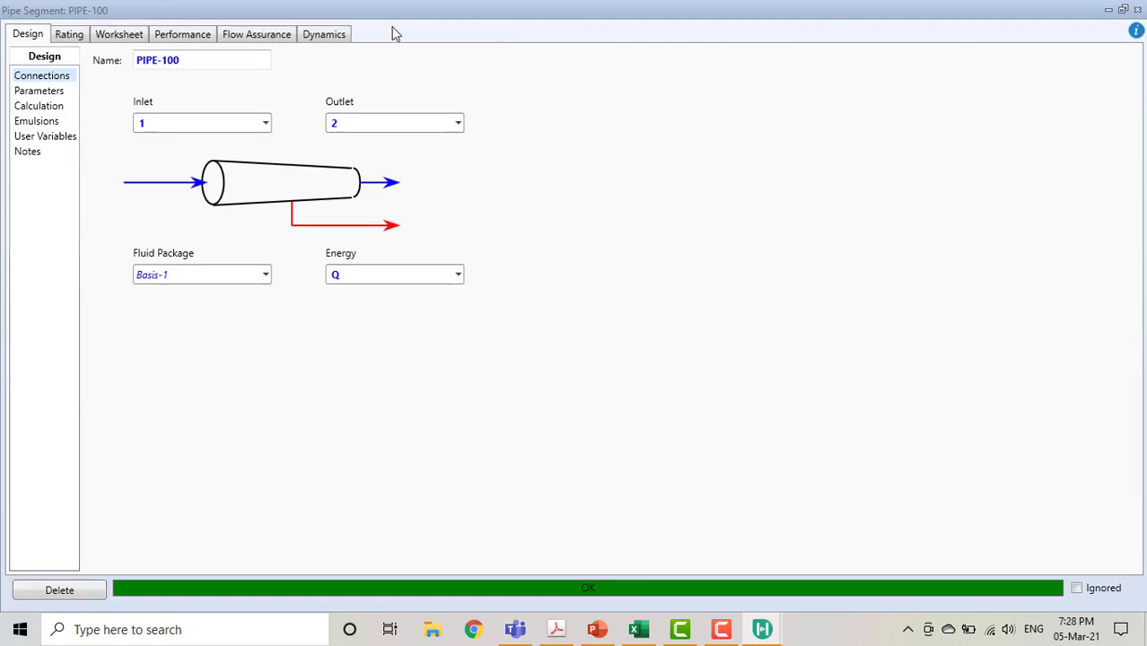
left_click(263, 36)
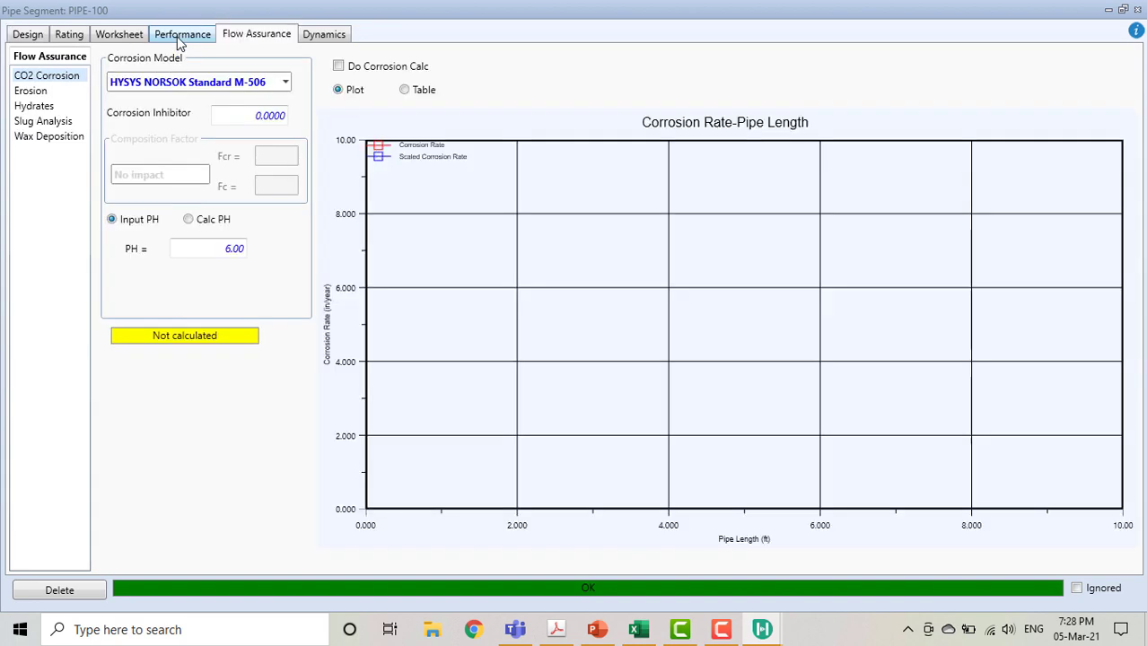
left_click(180, 38)
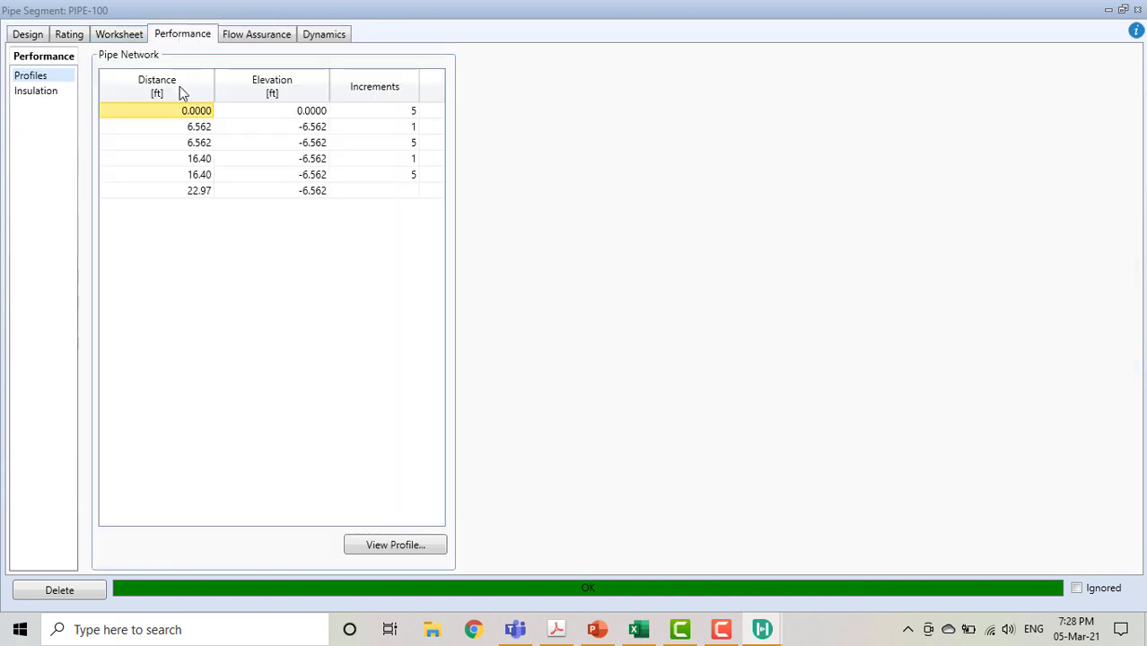
left_click(428, 545)
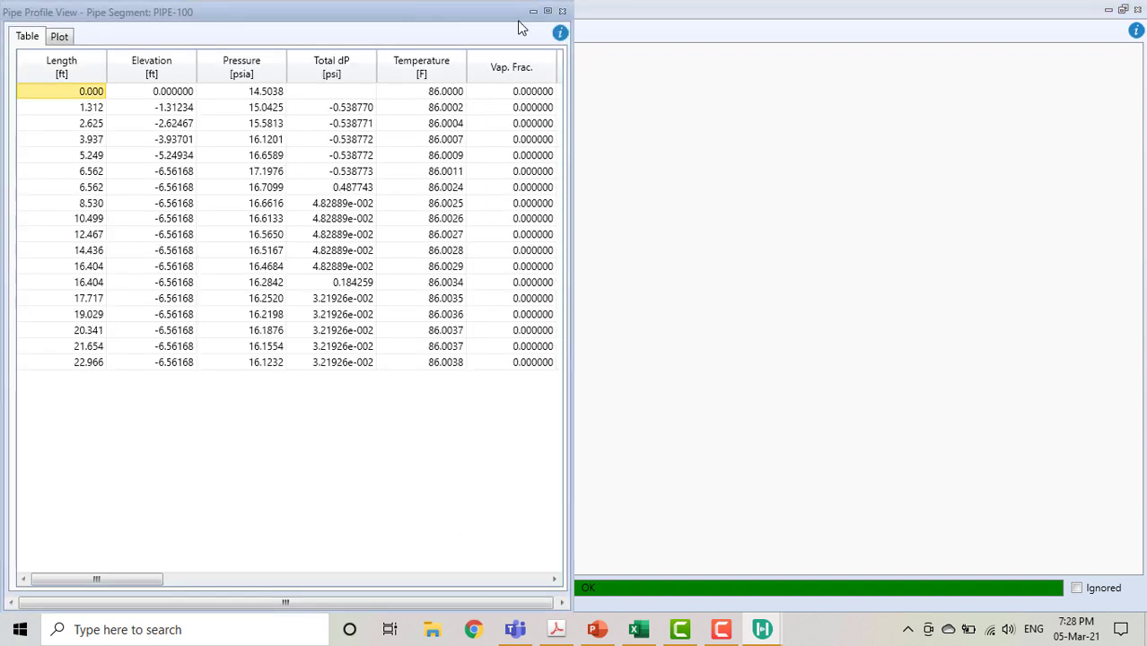
left_click(548, 11)
- Examine the PIPE-100 profile table column by column, from Total dP through to Deposit Volume
left_click(344, 152)
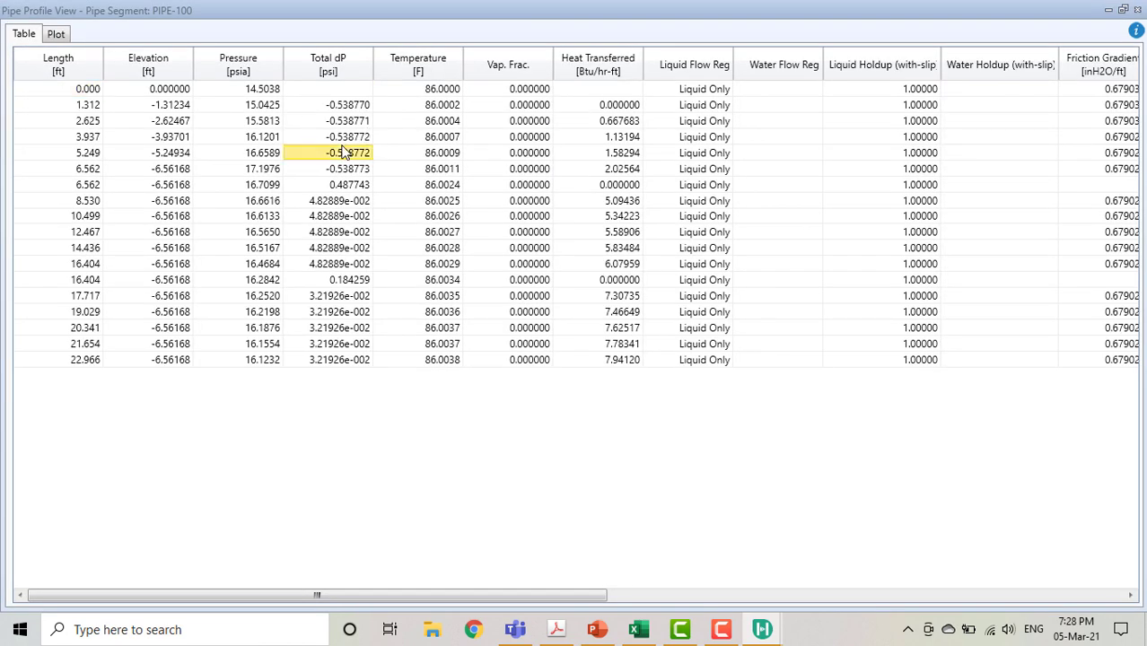
key("Right")
key("Right")
key("Right")
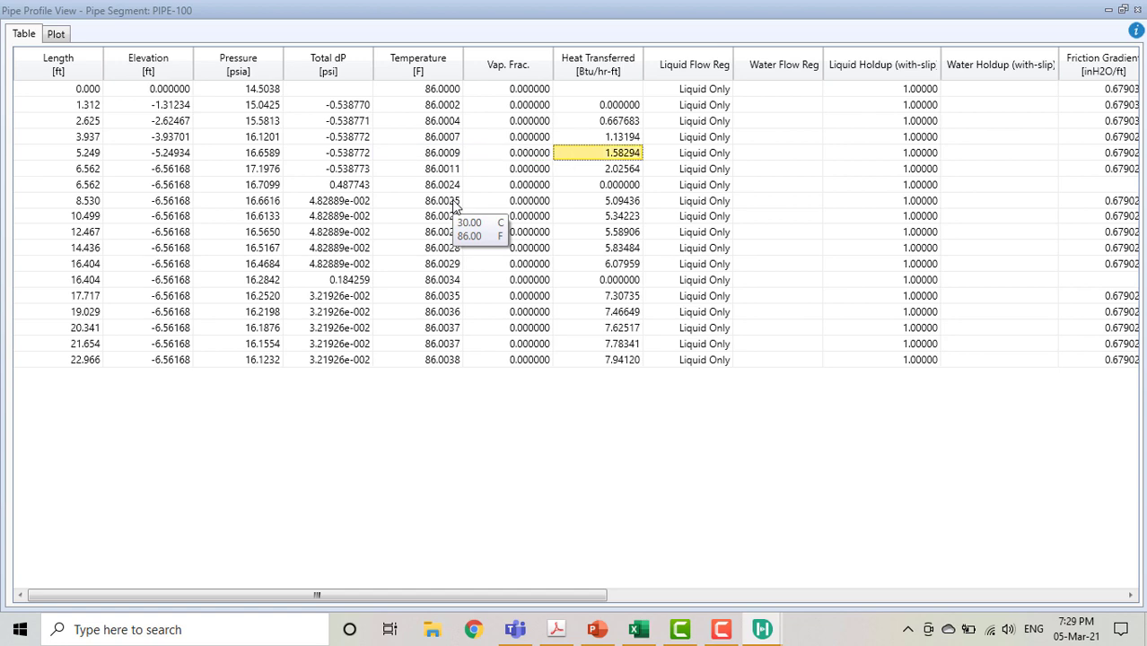
key("Right")
key("Right")
key("Right")
key("Right")
key("Right")
key("Right")
key("Right")
key("Right")
key("Left")
key("Left")
key("Right")
key("Right")
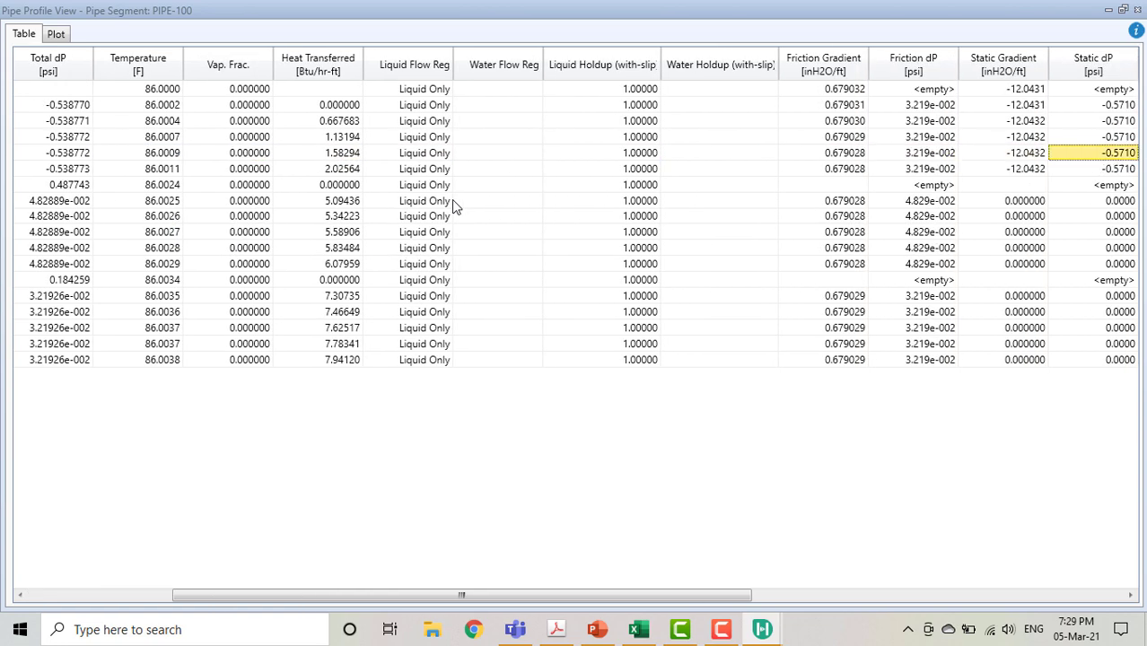
key("Right")
key("Right")
key("Right")
key("Right")
key("Right")
key("Right")
key("Right")
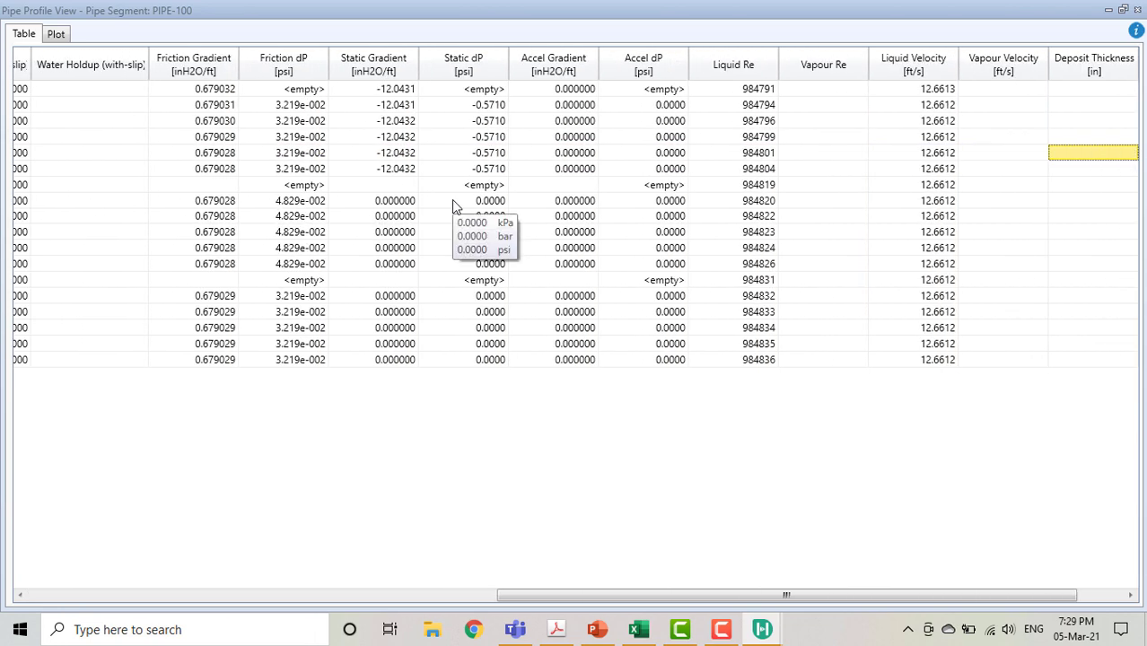
key("Right")
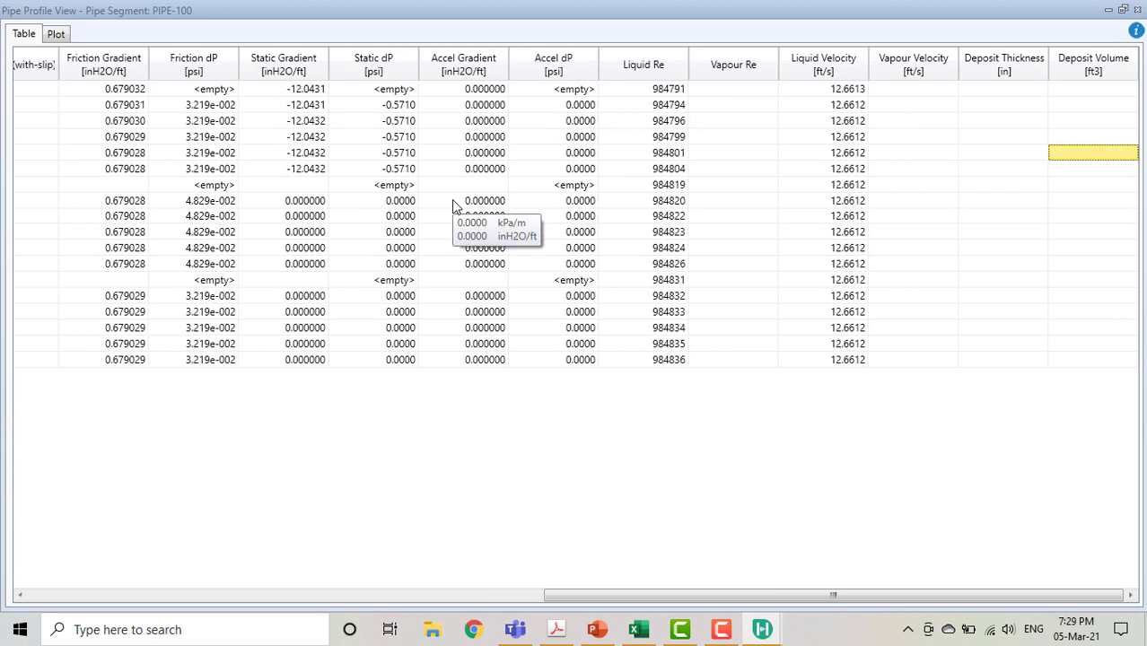
- Inspect the Liquid Re and Liquid Velocity columns of the PIPE-100 profile table, along with the neighbouring vapour and deposit columns
key("Left")
key("Left")
key("Left")
key("Left")
key("Left")
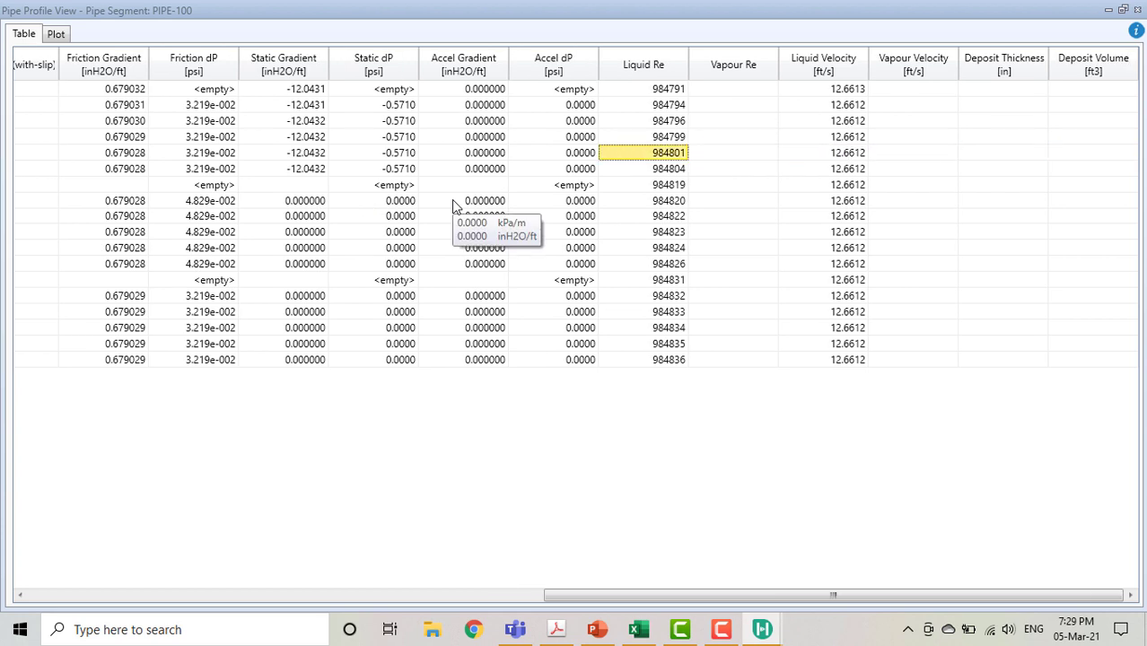
key("Right")
key("Right")
key("Up")
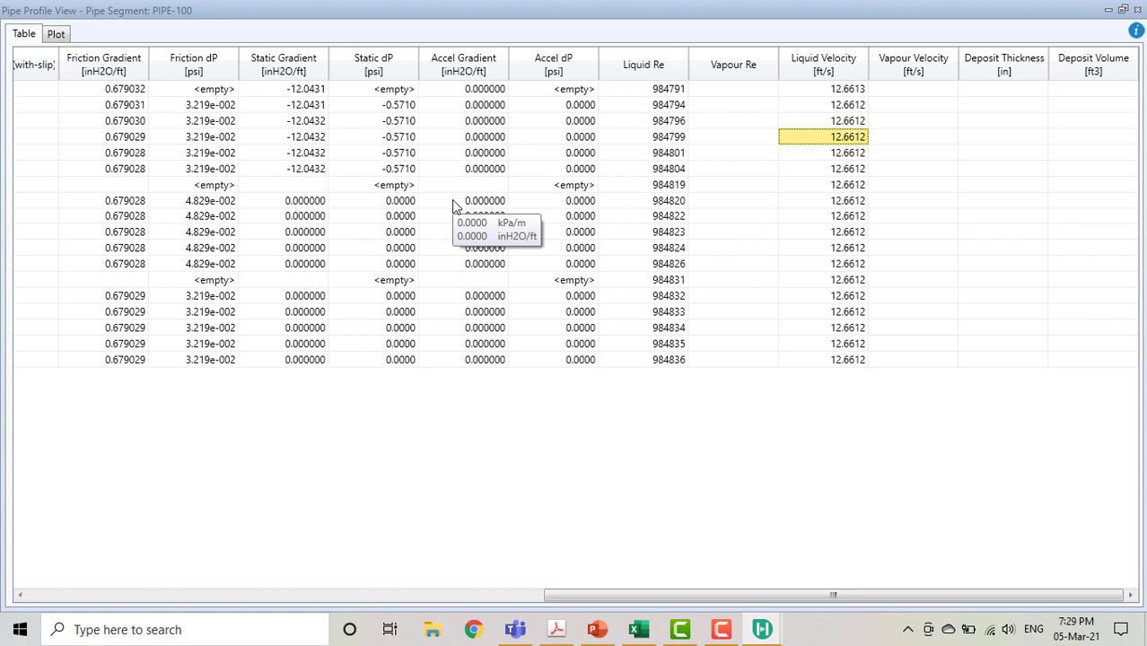
key("Left")
key("Left")
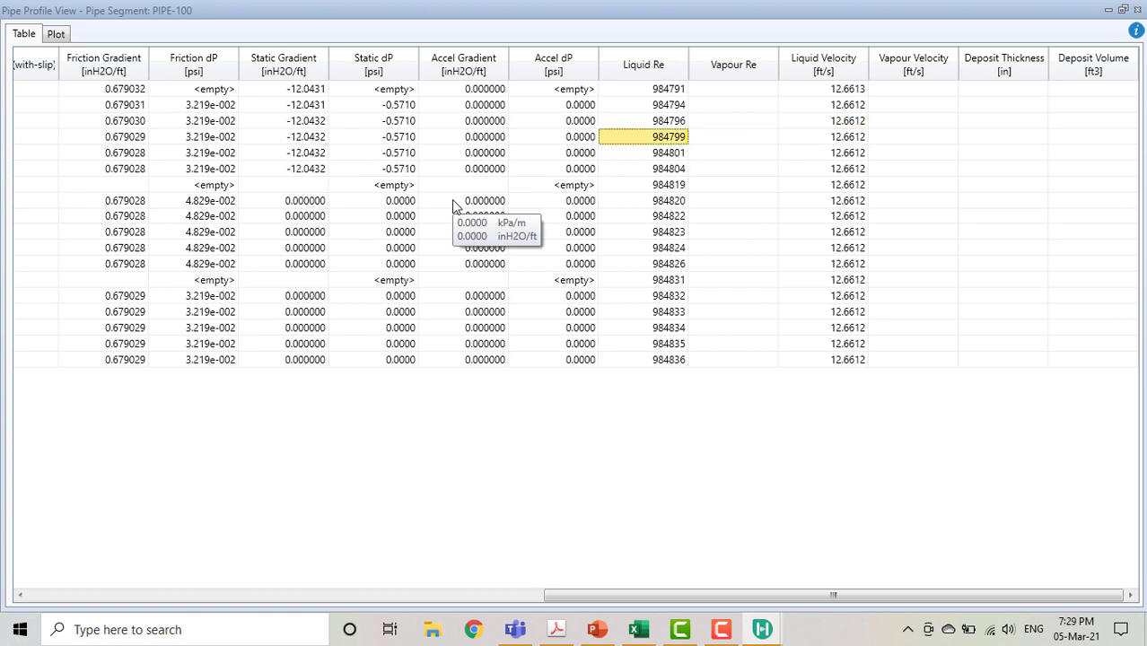
key("Right")
key("Right")
key("Right")
key("Right")
key("Right")
key("Left")
key("Left")
key("Left")
key("Left")
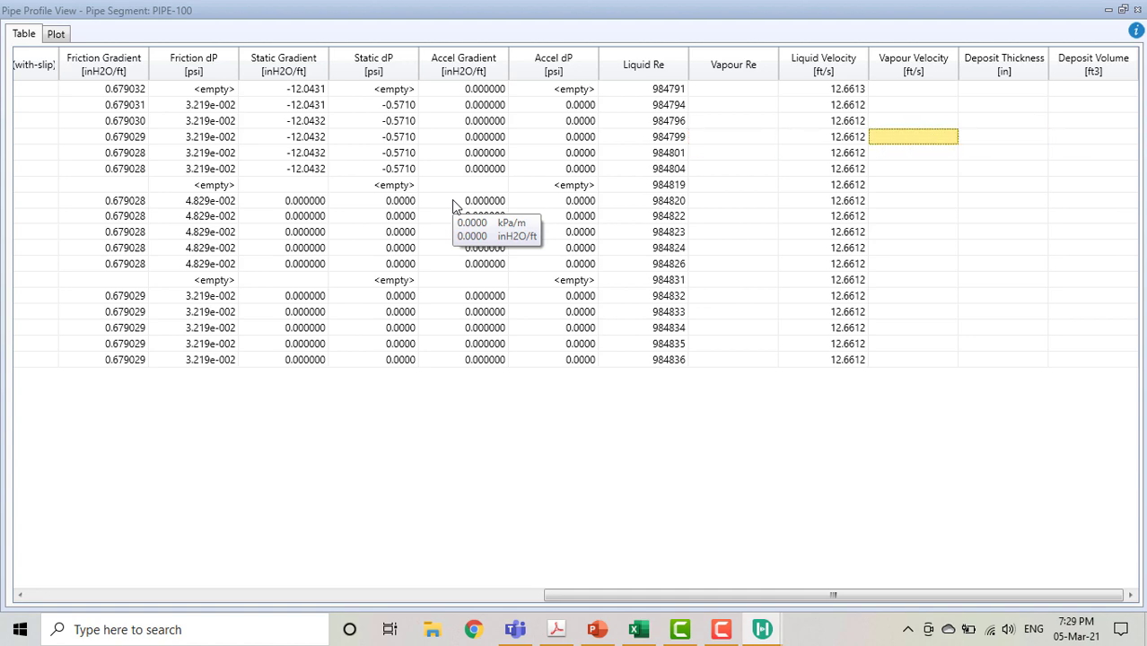
- Review the PIPE-100 profile table columns in reverse order, back to the Length column
key("Left")
key("Left")
key("Left")
key("Left")
key("Left")
key("Left")
key("Left")
key("Left")
key("Left")
key("Left")
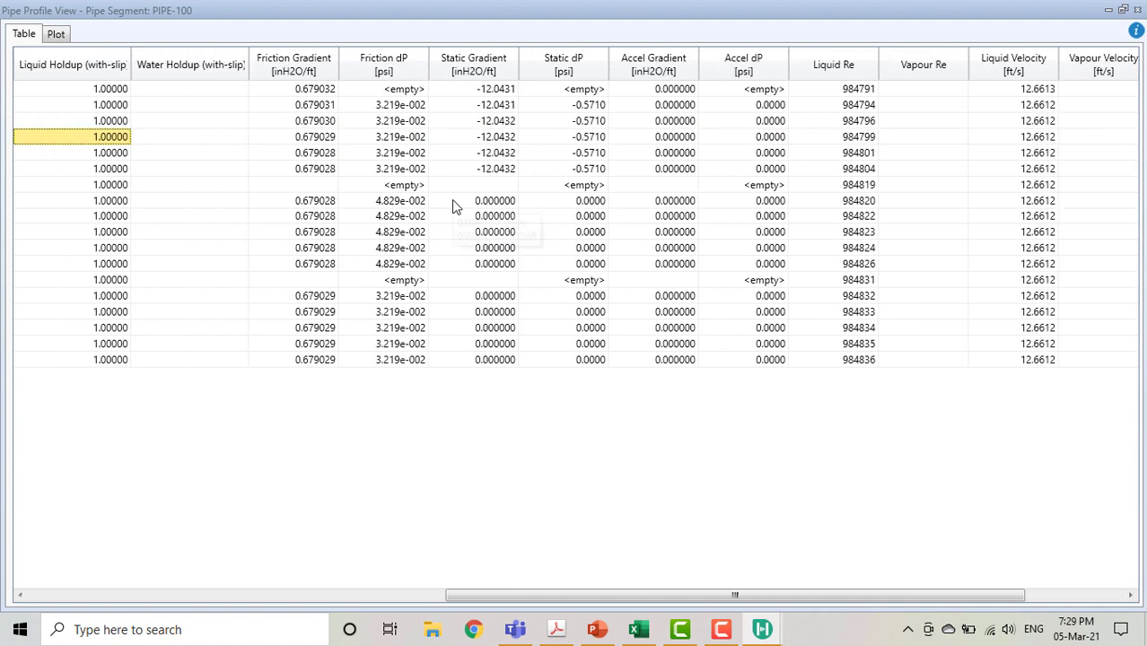
key("Left")
key("Left")
key("Left")
key("Left")
key("Left")
key("Left")
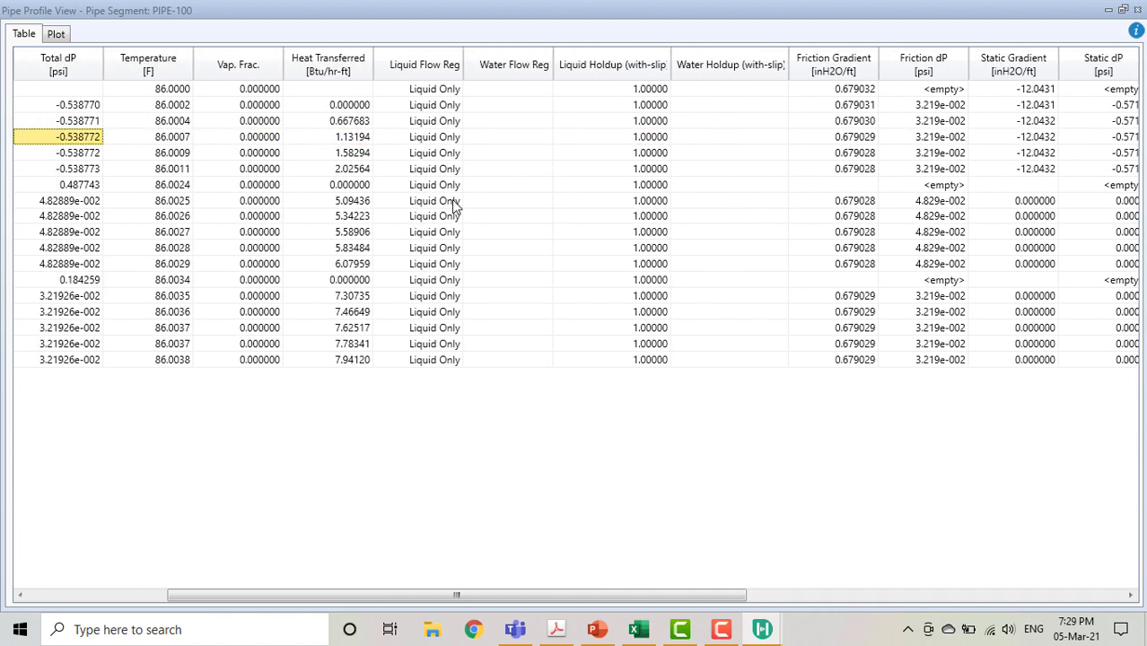
key("Left")
key("Left")
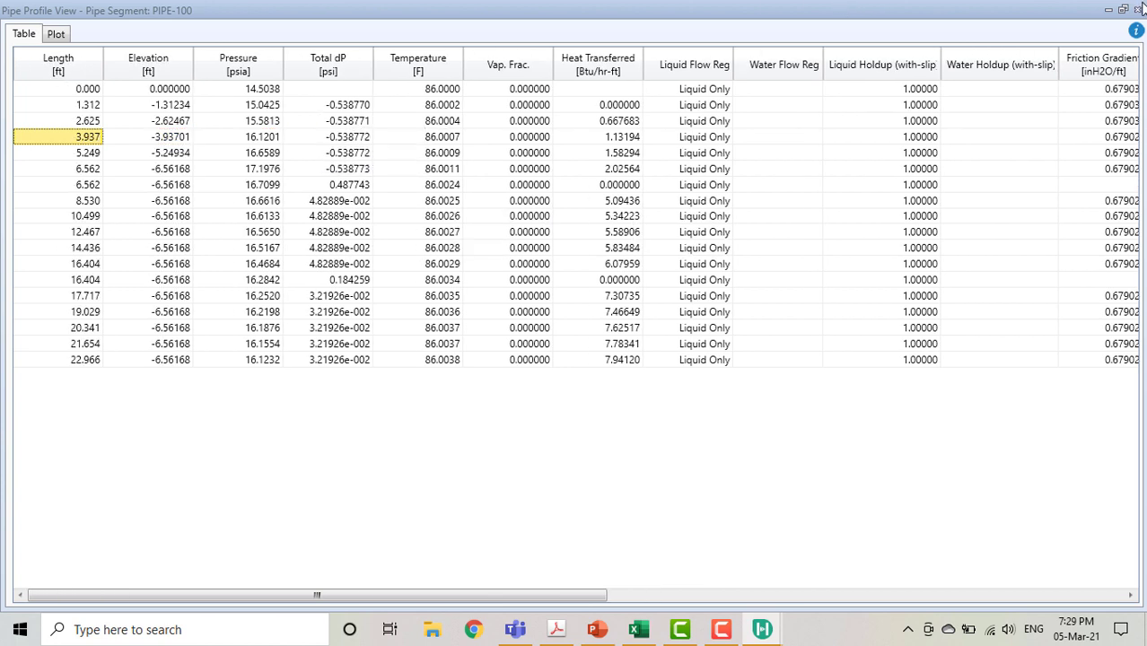
- View the PIPE-100 elevation profile plot, and close the profile view to look at the pipe's worksheet conditions
left_click(55, 34)
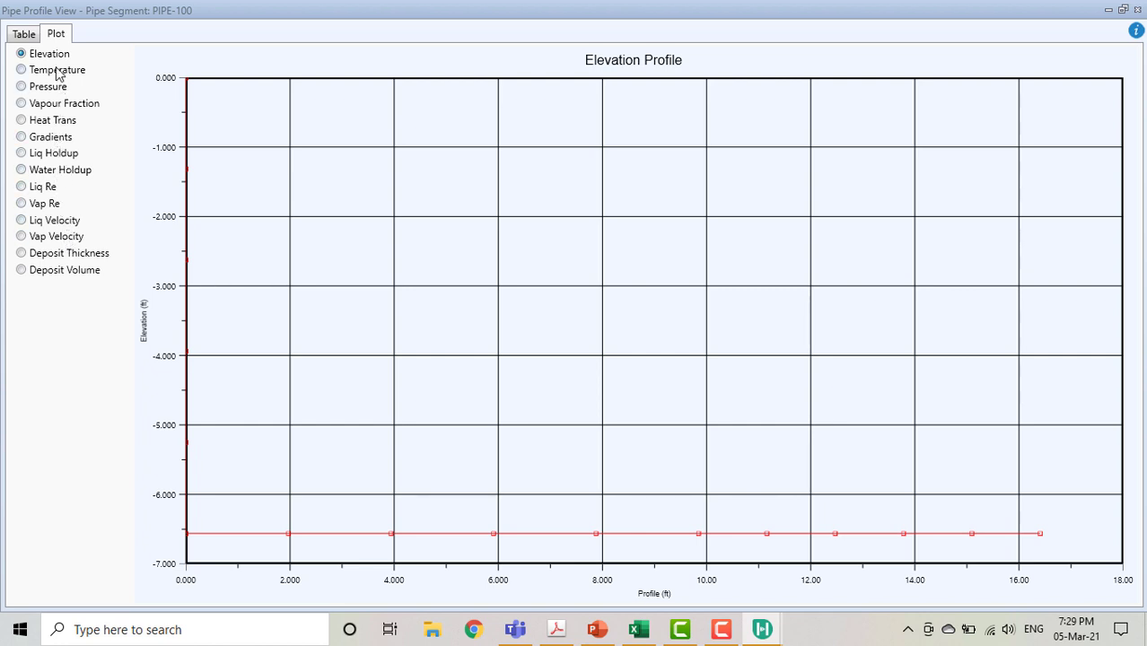
left_click(1138, 9)
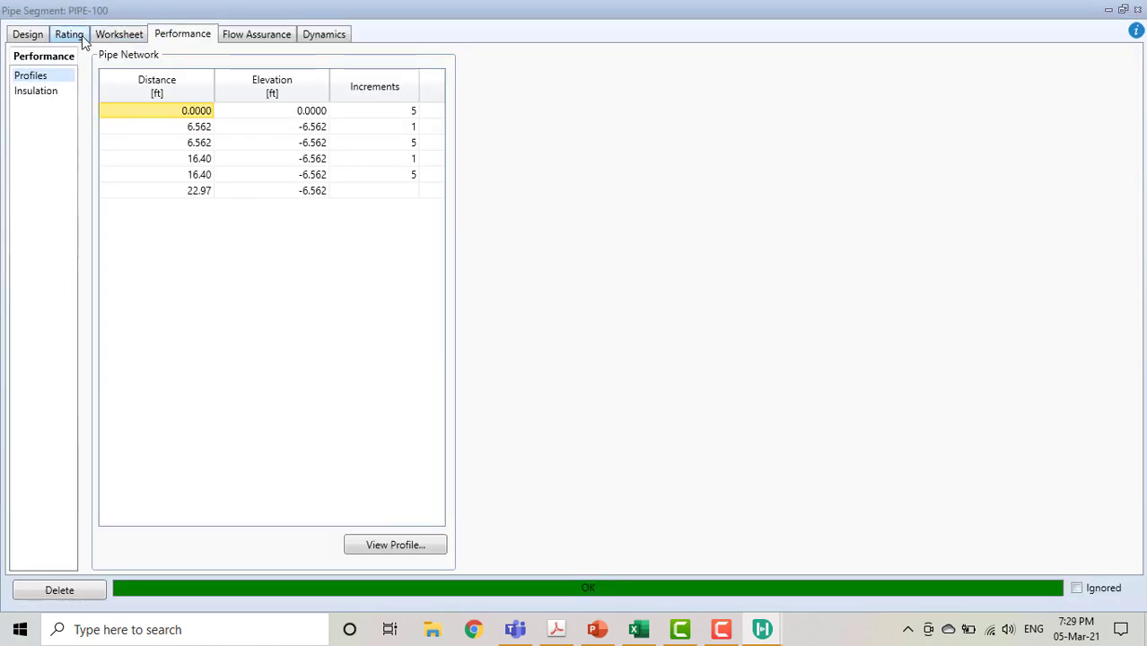
left_click(116, 36)
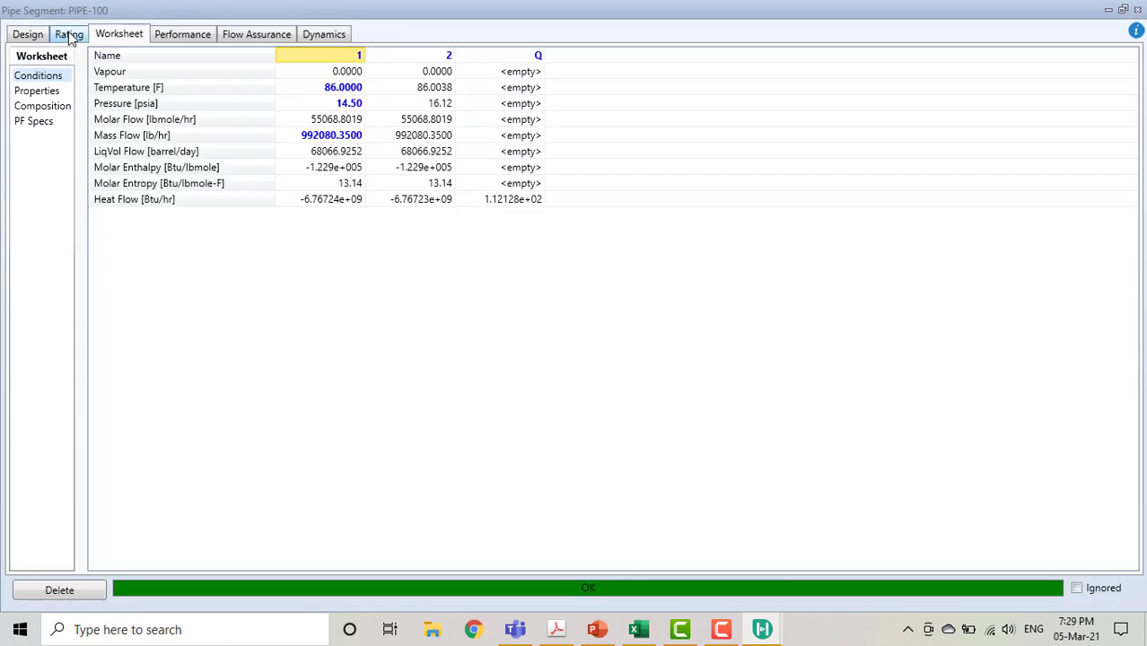
- Review the PIPE-100 design parameters and the available horizontal pipe flow correlations, and close the pipe segment without changing the correlation
left_click(70, 36)
left_click(24, 36)
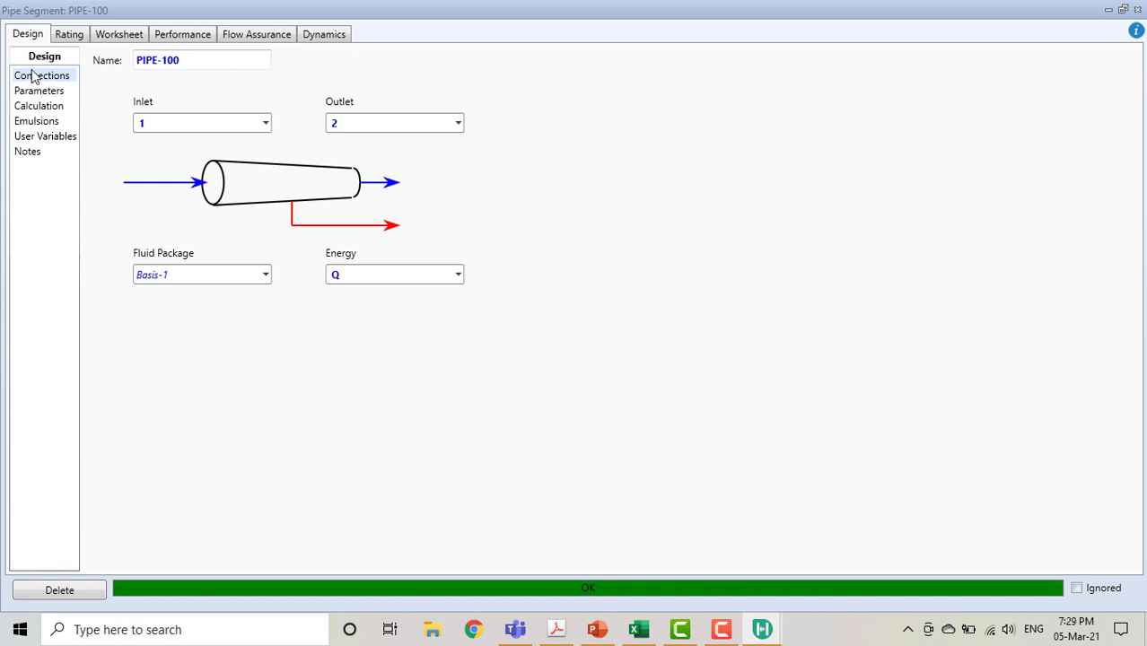
left_click(50, 93)
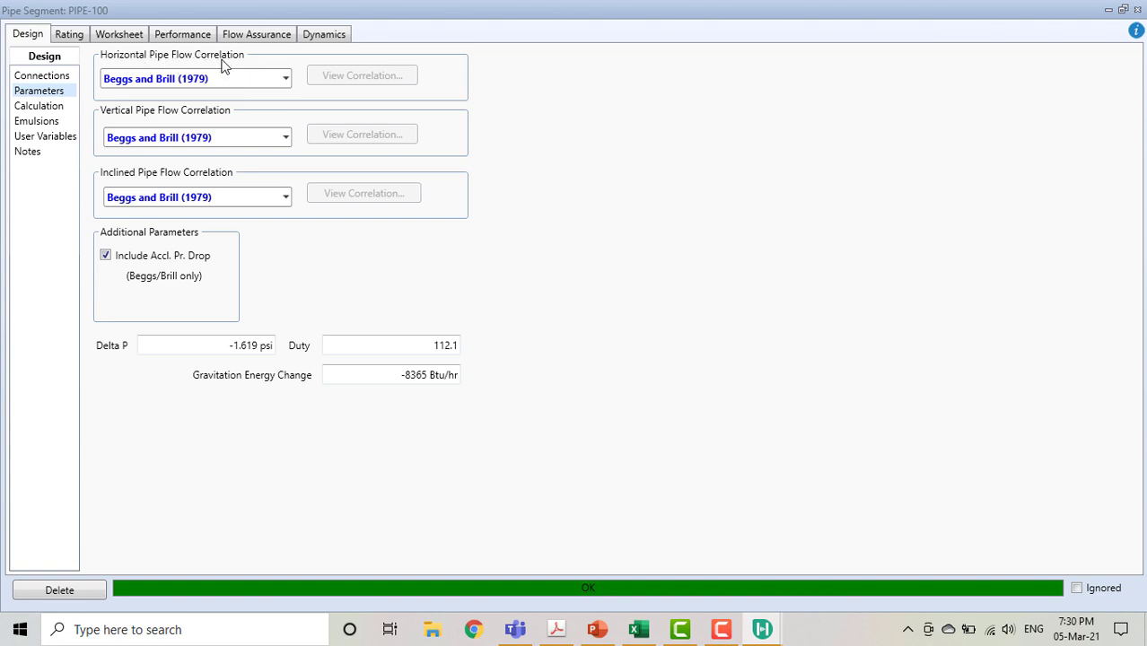
left_click(287, 80)
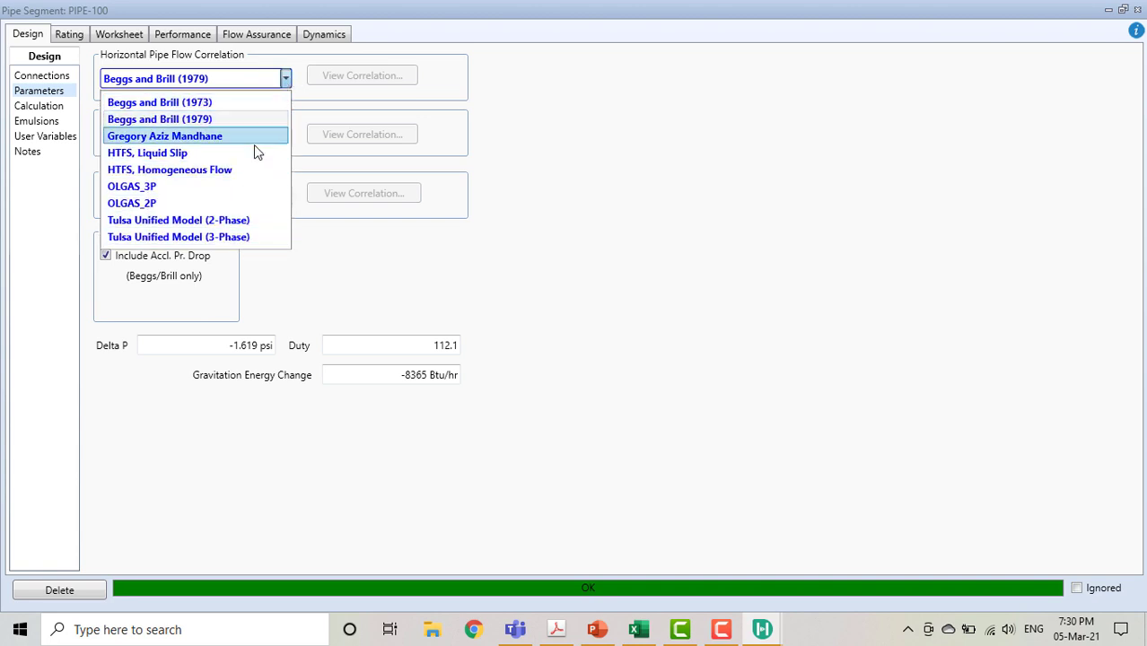
left_click(524, 214)
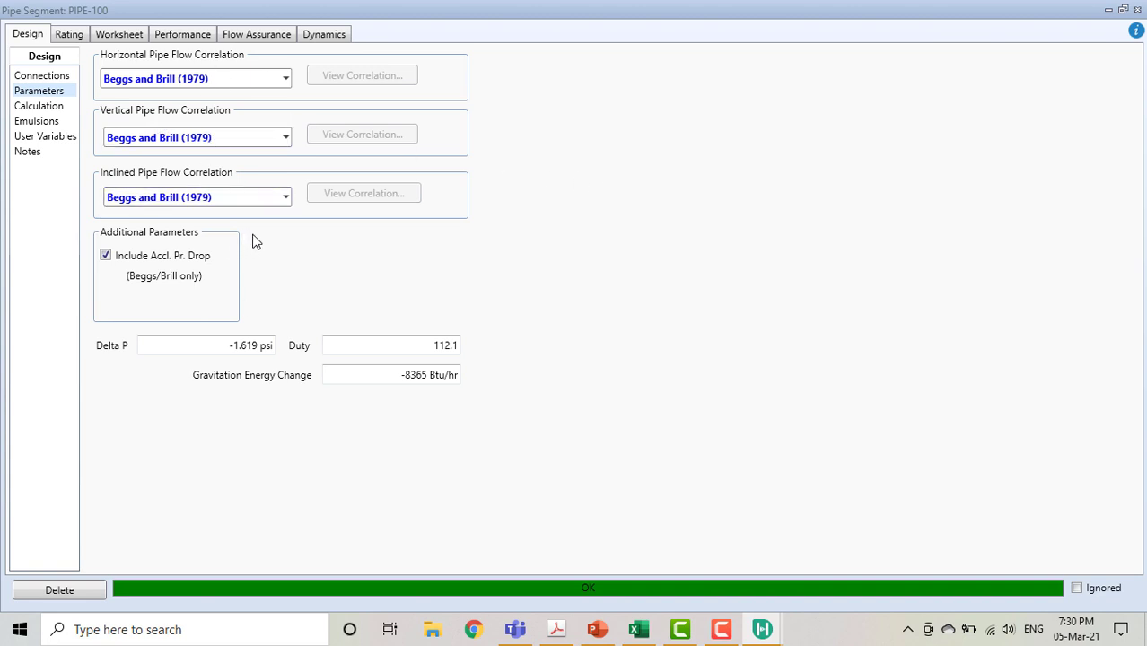
left_click(275, 83)
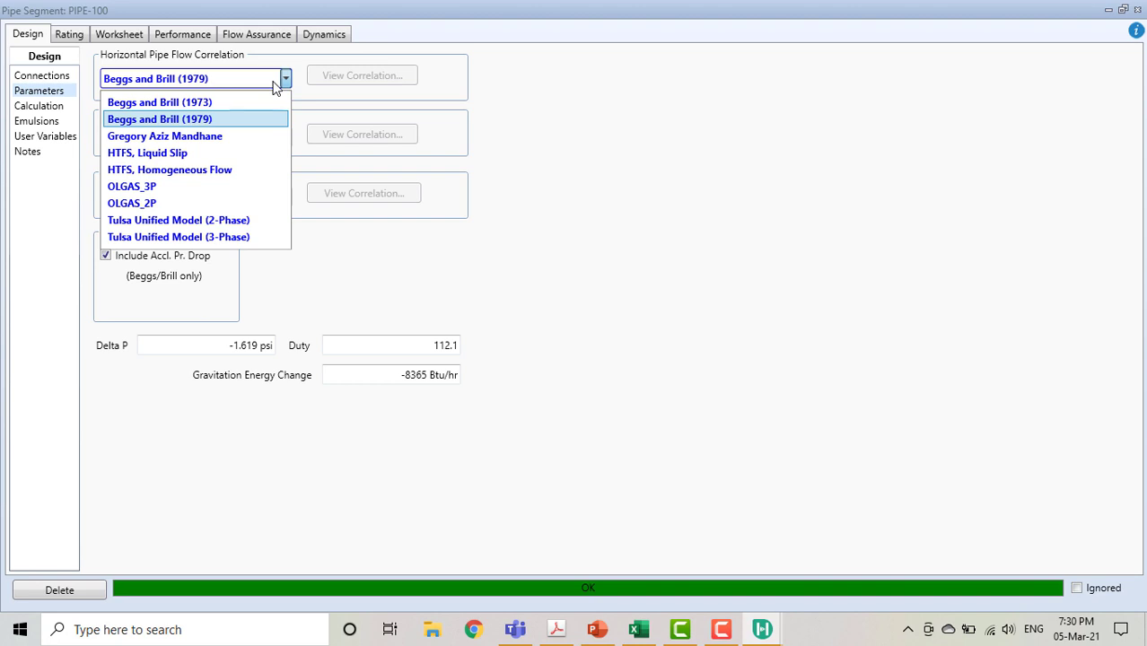
left_click(615, 72)
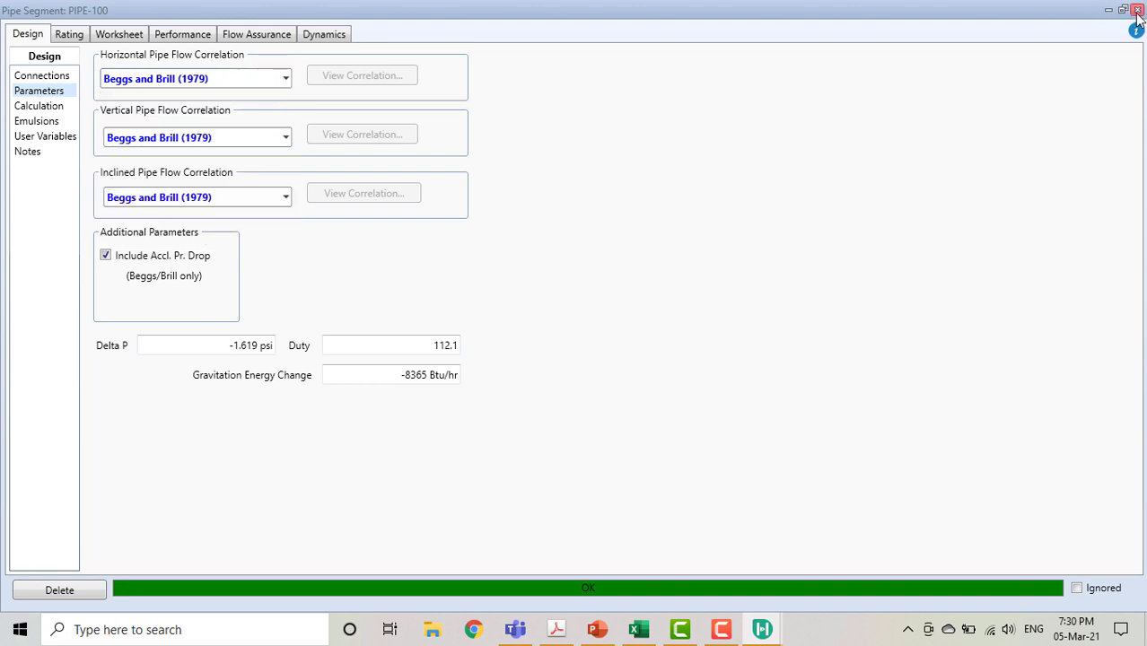
left_click(1137, 9)
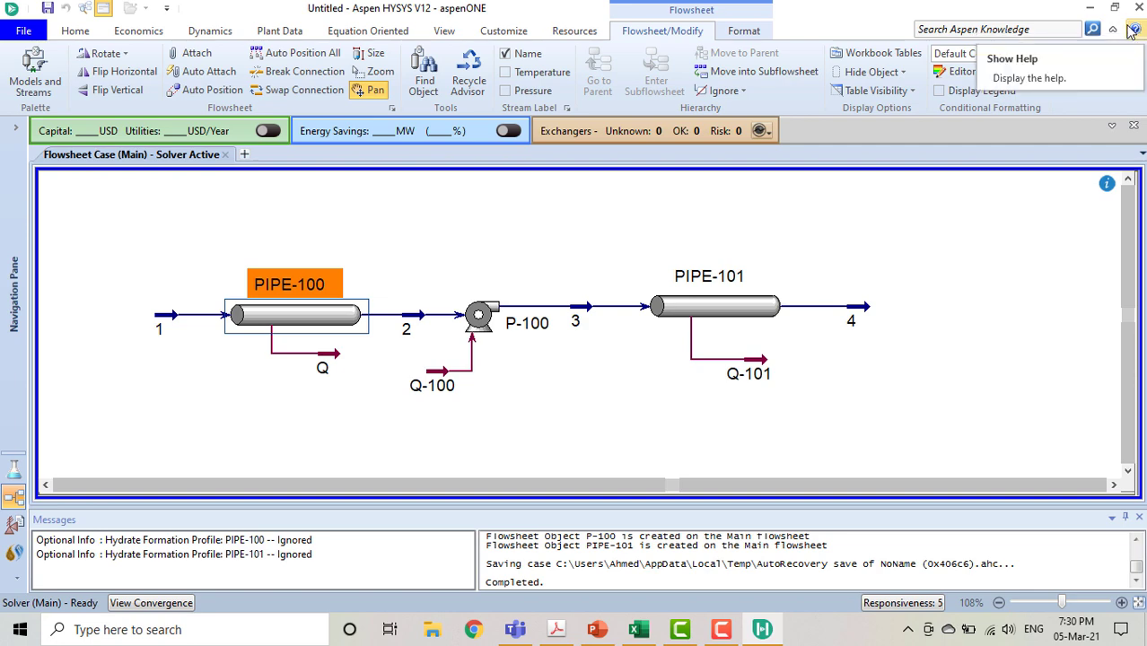
left_click(1133, 31)
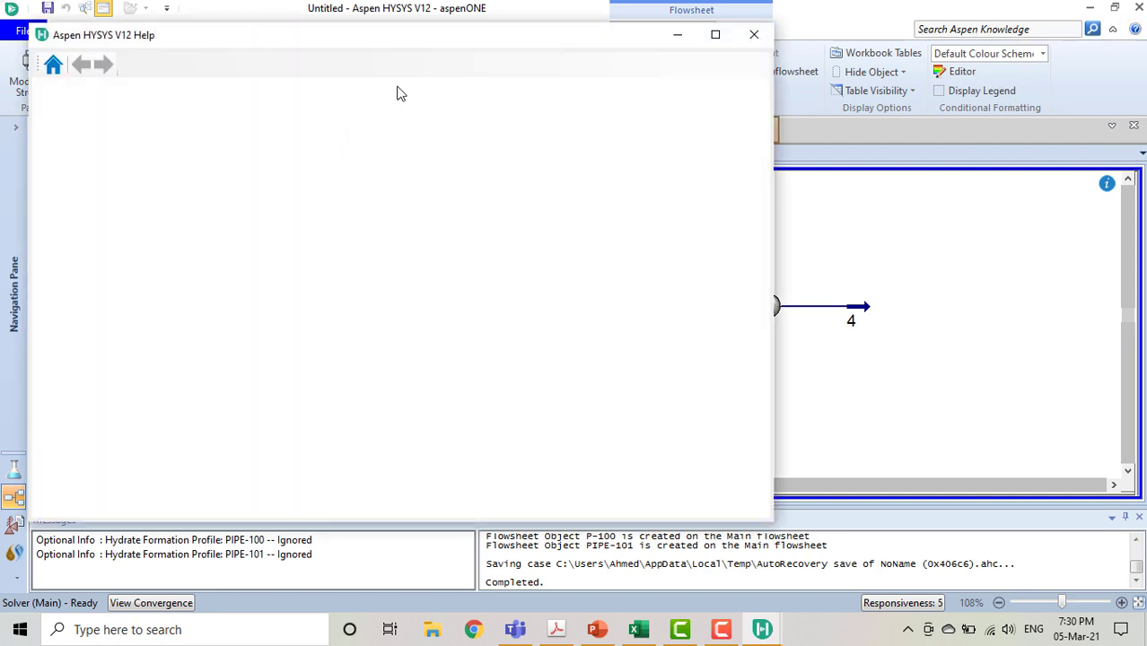
left_click(755, 34)
left_click(807, 213)
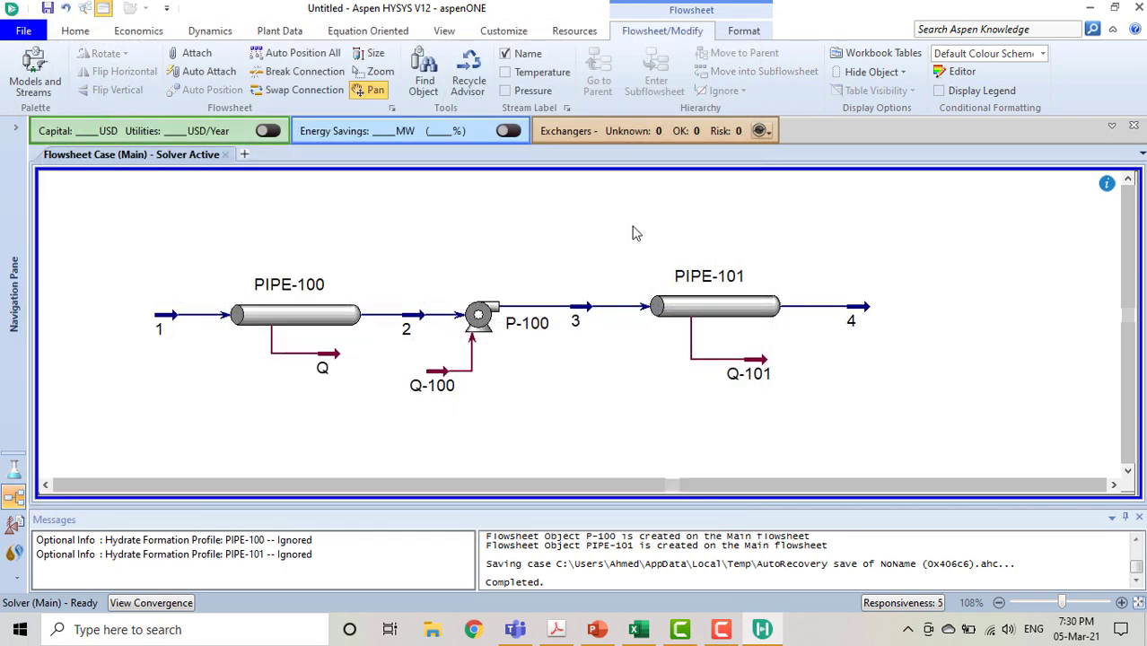
left_click_drag(600, 223, 622, 203)
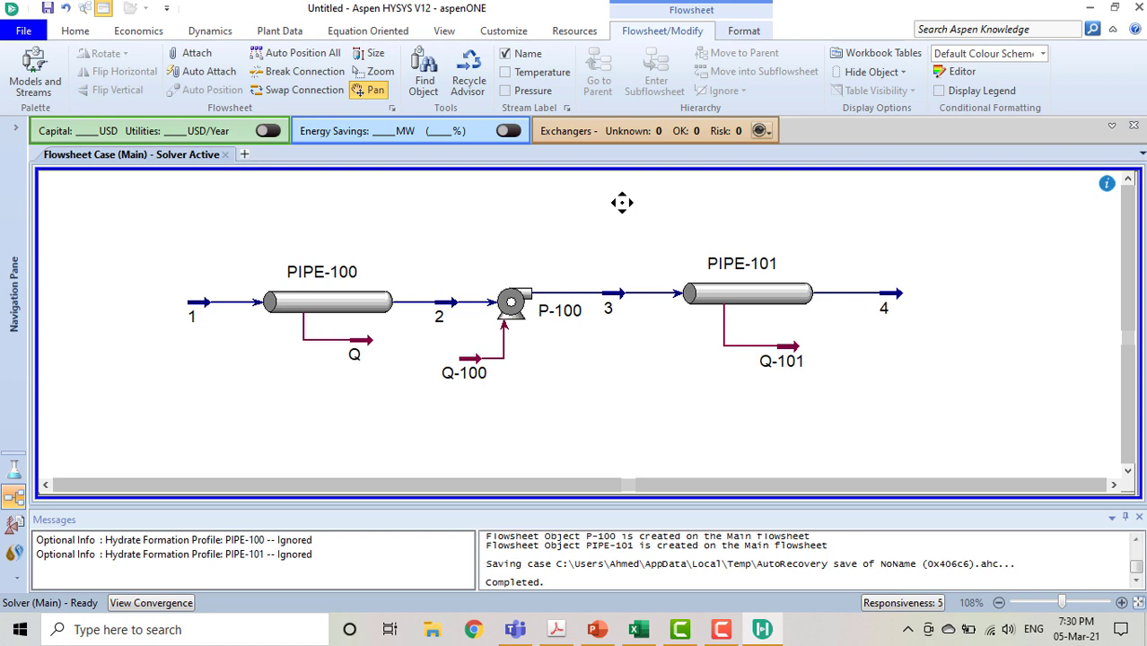
- Switch to the Teams meeting, stop attendees from unmuting themselves, and return to the HYSYS flowsheet
left_click(516, 629)
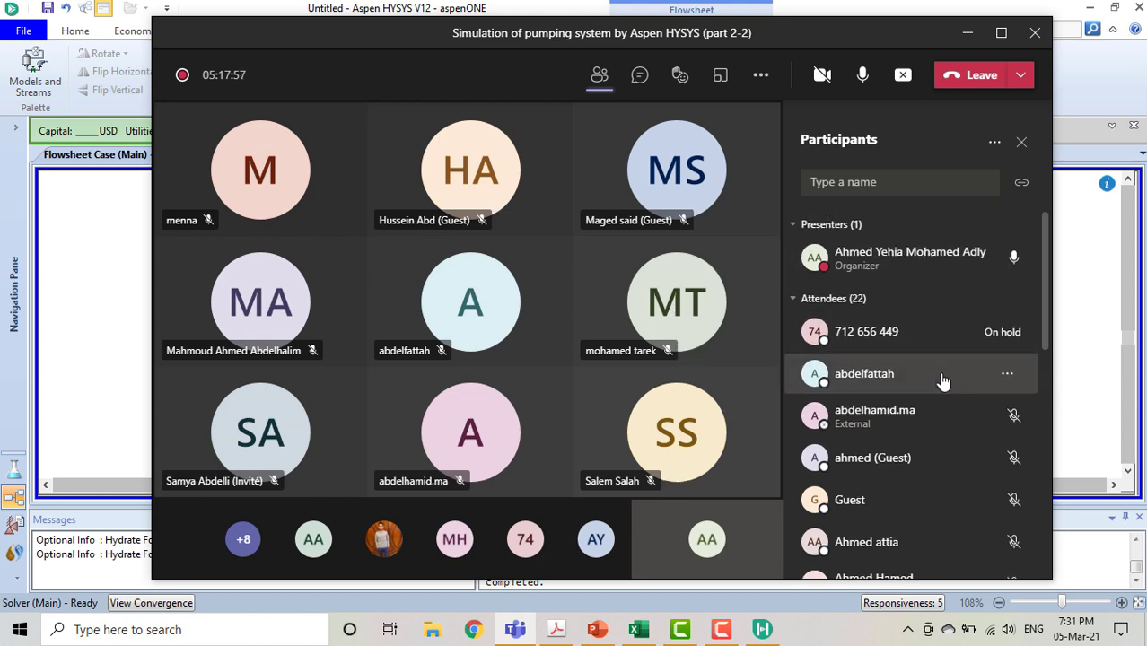
scroll(943, 379, "down", 5)
scroll(940, 371, "up", 8)
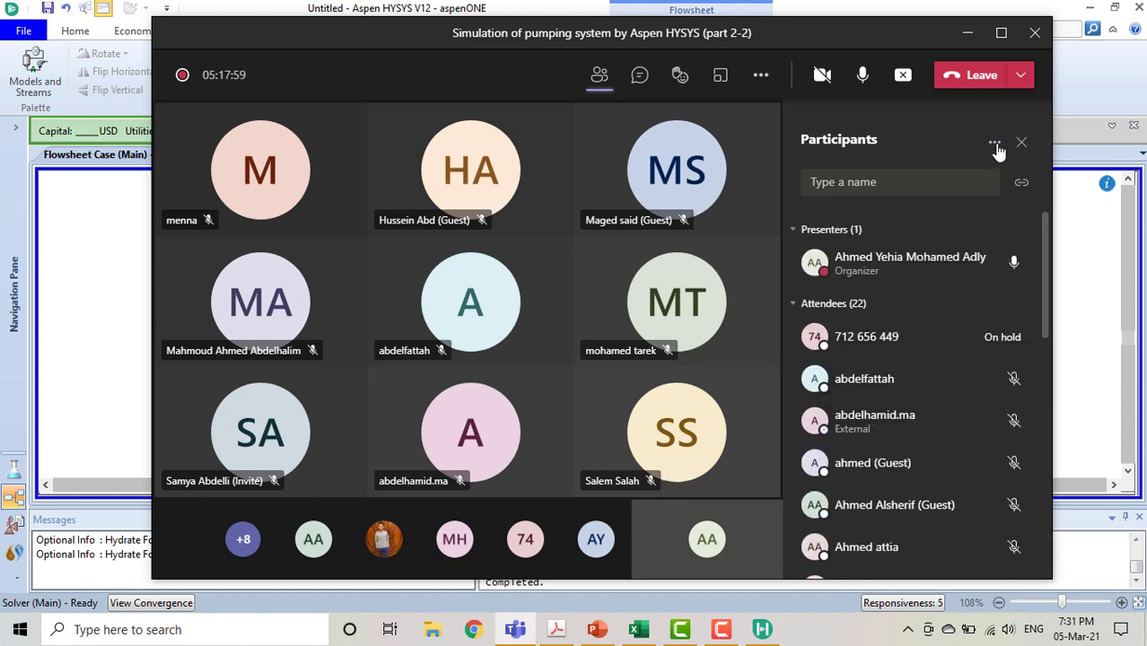
left_click(996, 144)
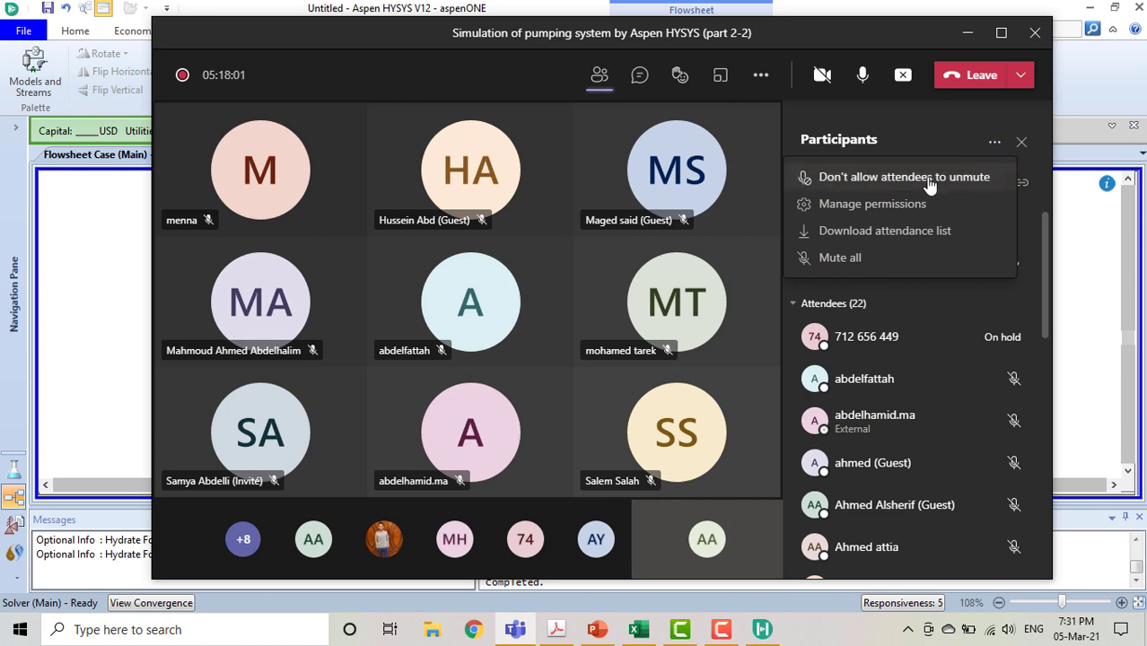
left_click(895, 184)
left_click(707, 399)
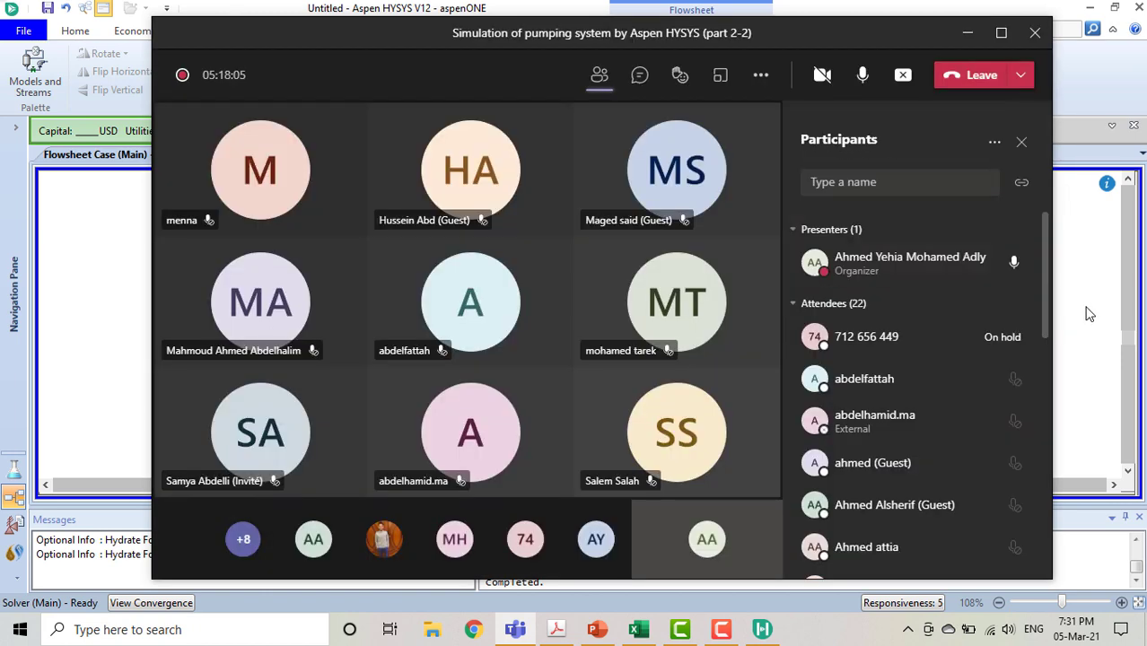
left_click(1089, 314)
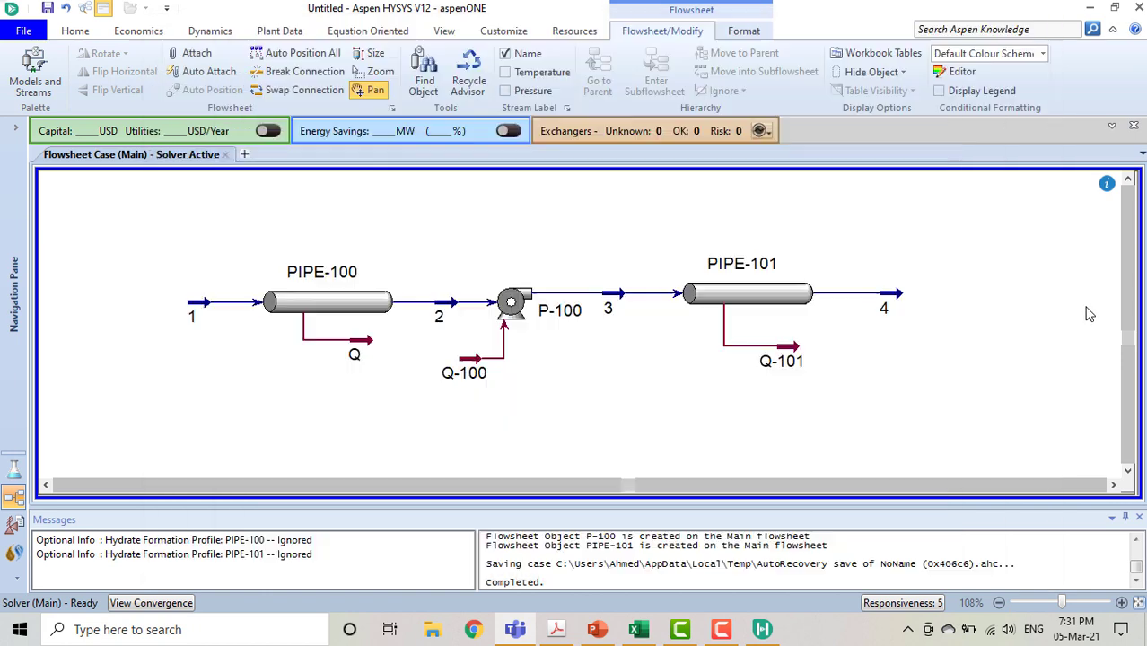
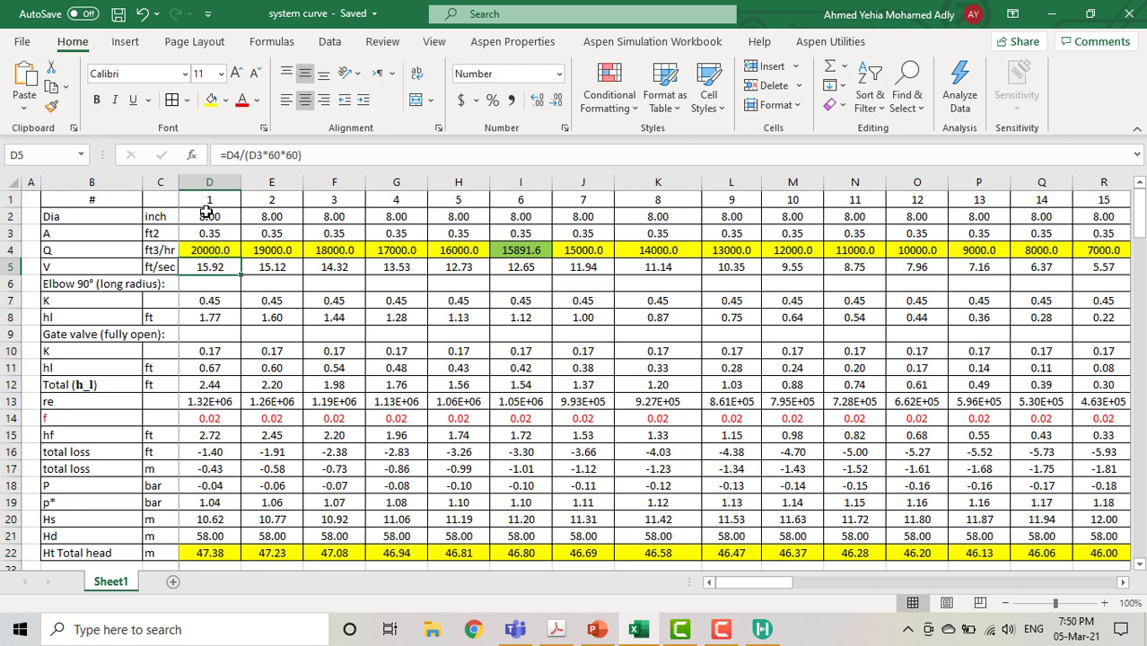
- Inspect the diameter, area and flow cells in the first case column of the system curve worksheet
left_click_drag(205, 222, 222, 552)
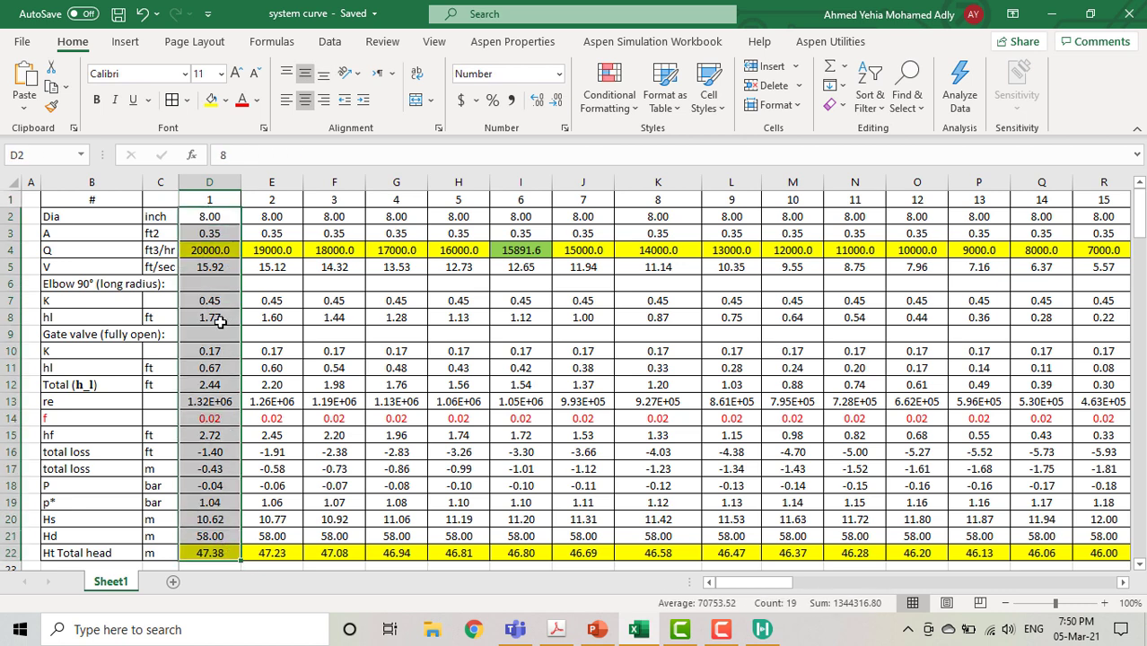
left_click(221, 253)
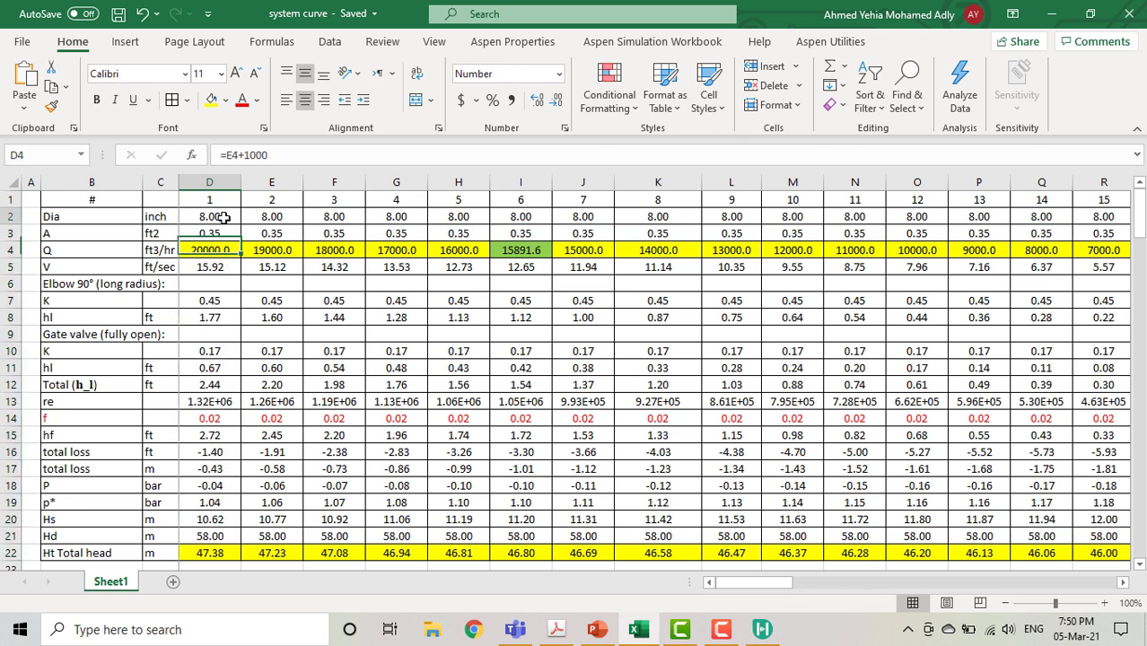
left_click(216, 219)
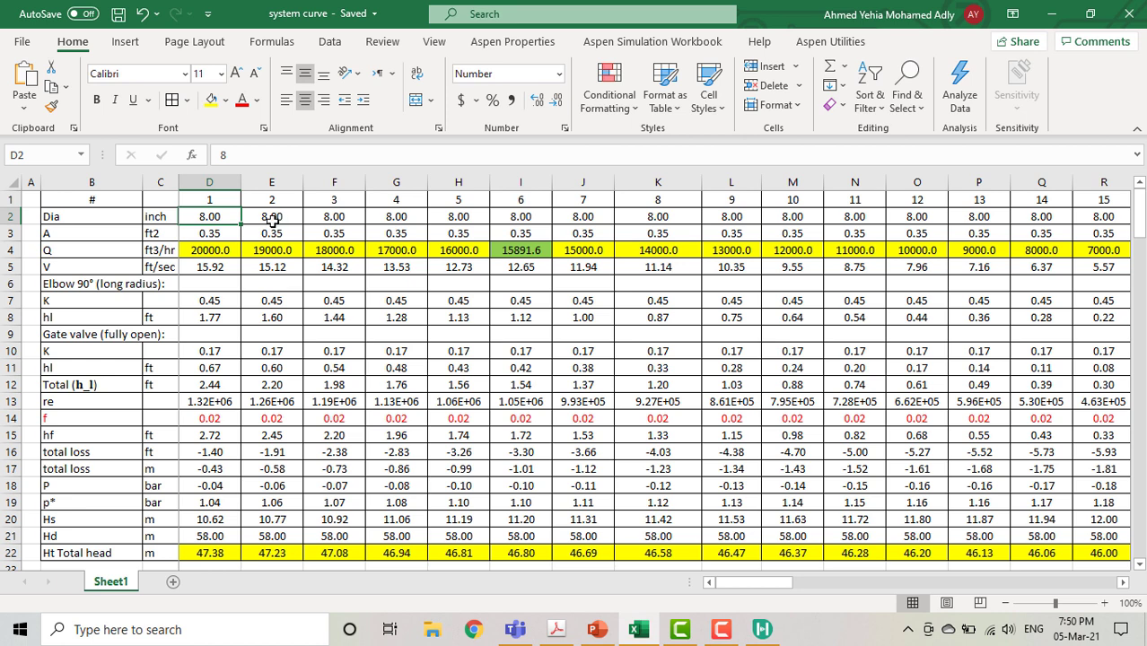
left_click(219, 232)
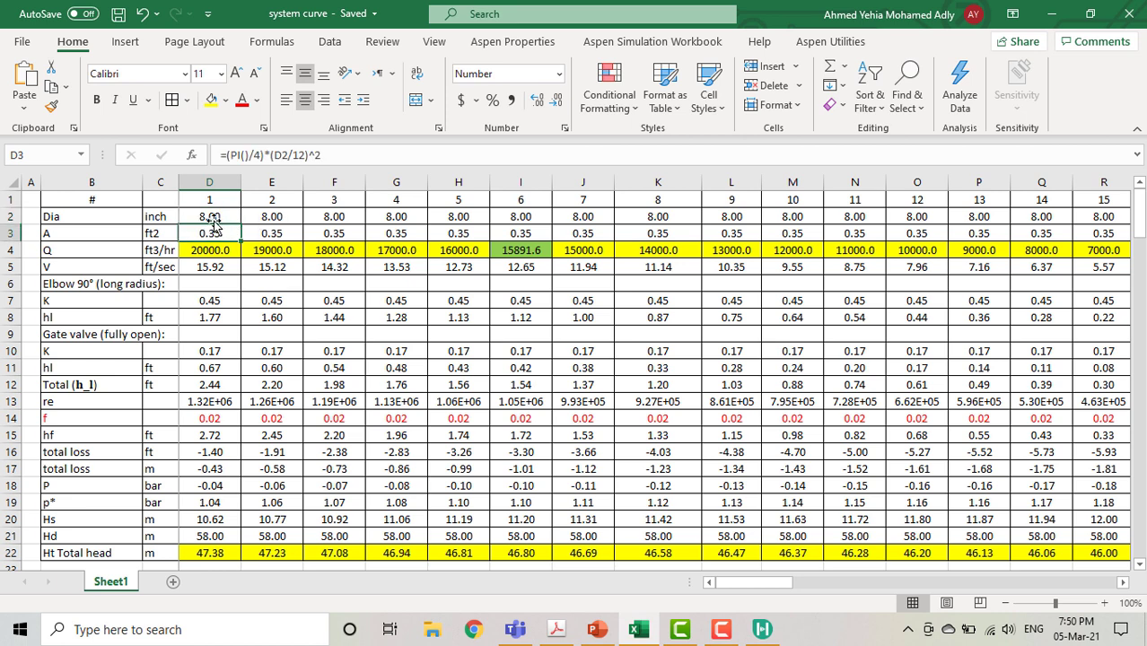
left_click(208, 253)
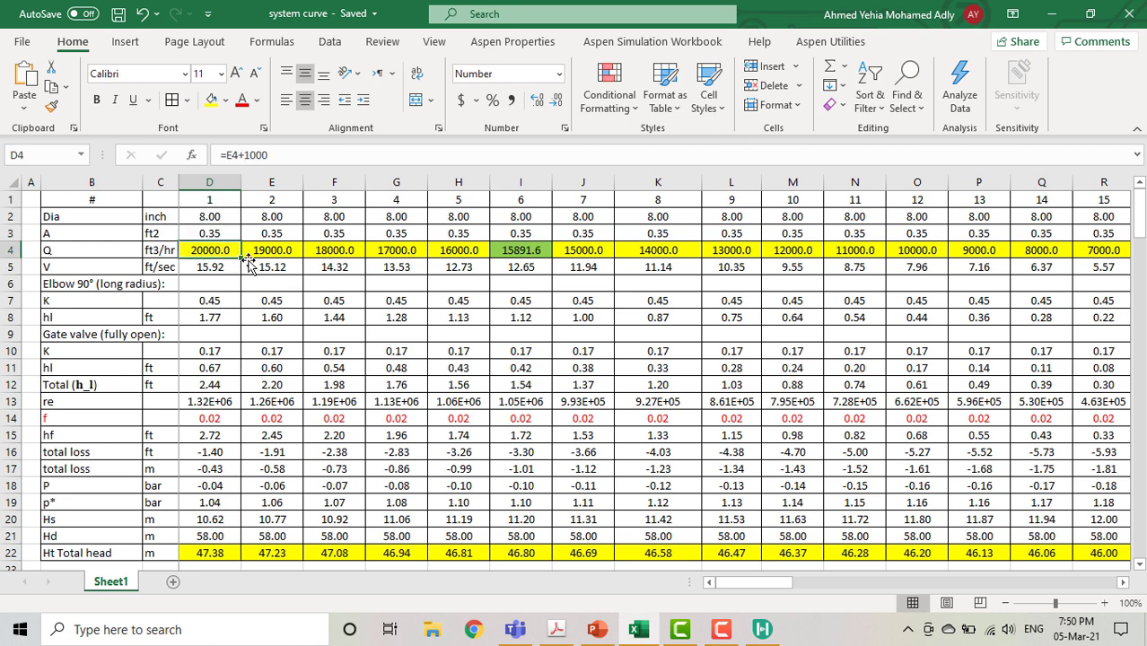
- Examine the flow rate row Q from case 6 back to case 1, checking how each value is built
left_click(521, 255)
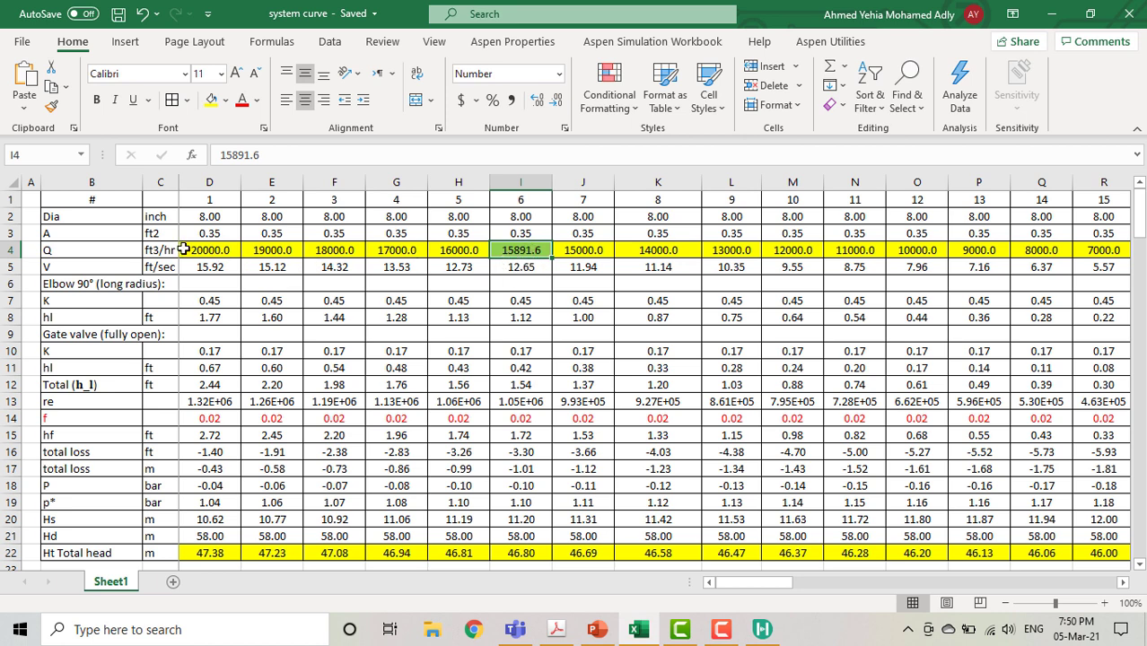
left_click(456, 252)
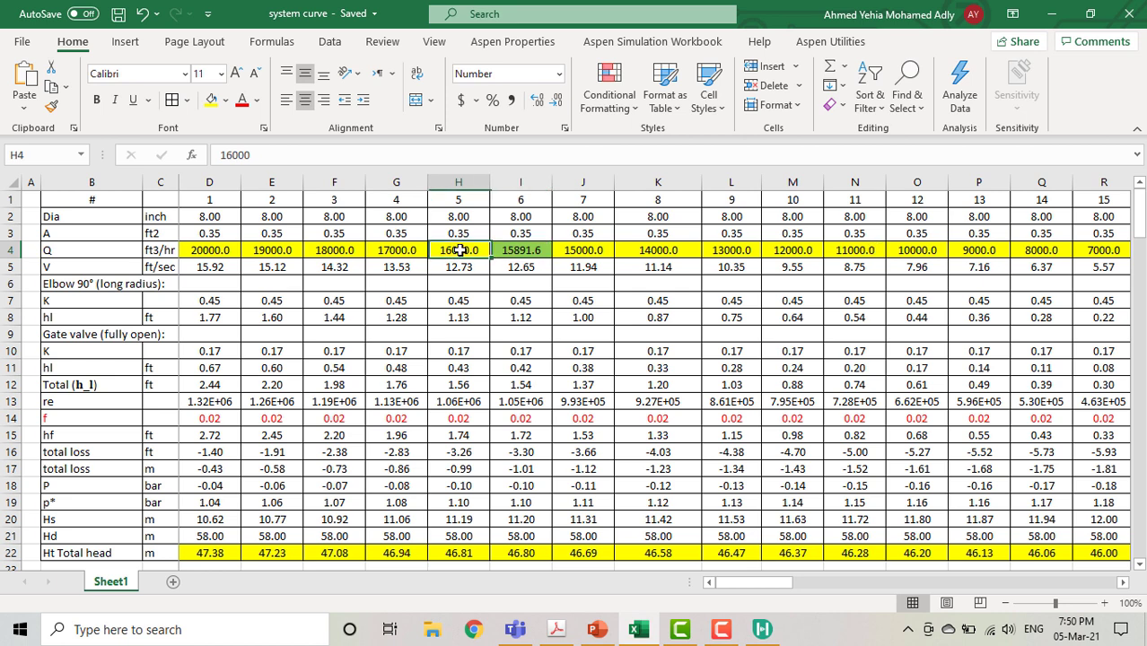
left_click(390, 260)
left_click(334, 252)
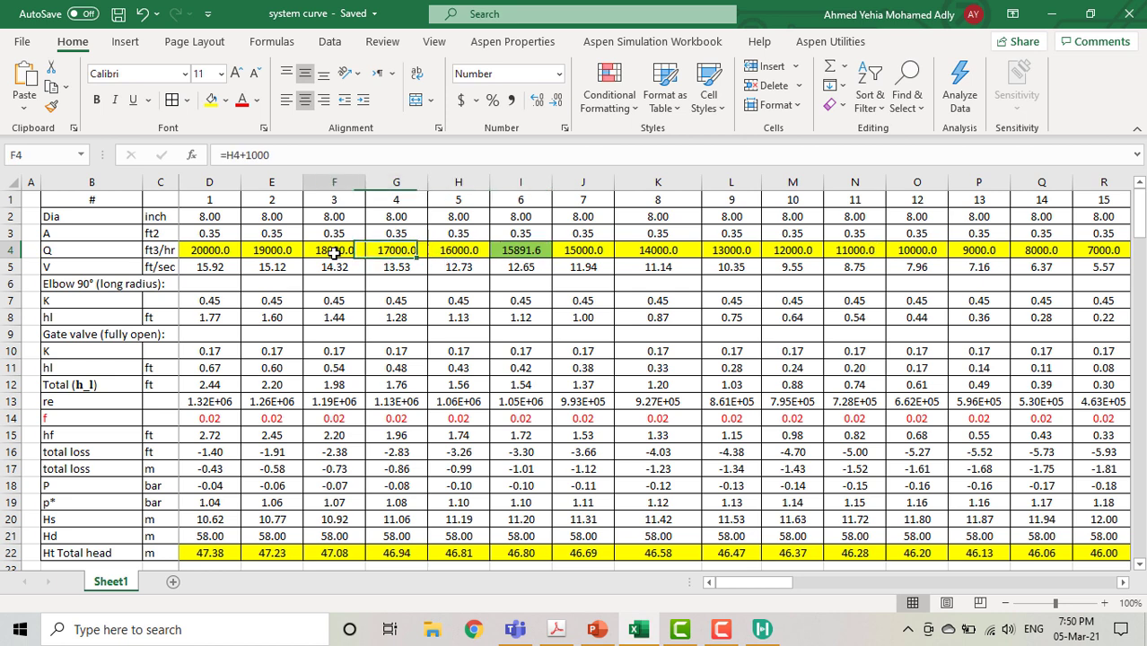
left_click_drag(274, 253, 194, 252)
left_click(194, 253)
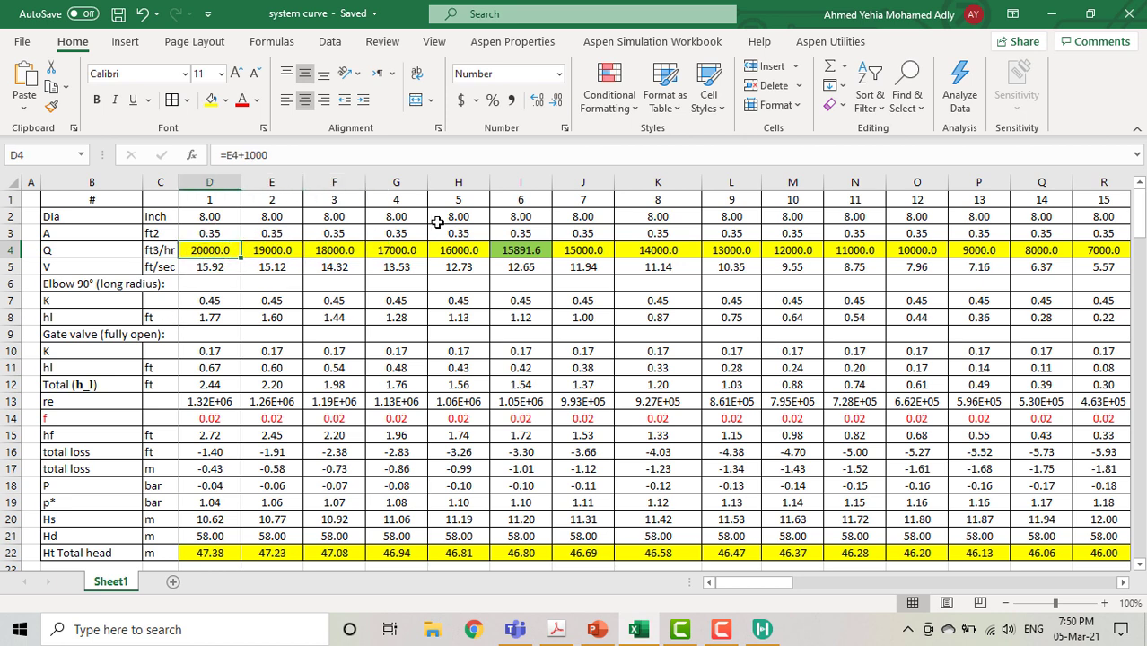
- Review the velocity, elbow and gate valve loss values in column D, down to the total fitting loss
left_click(218, 268)
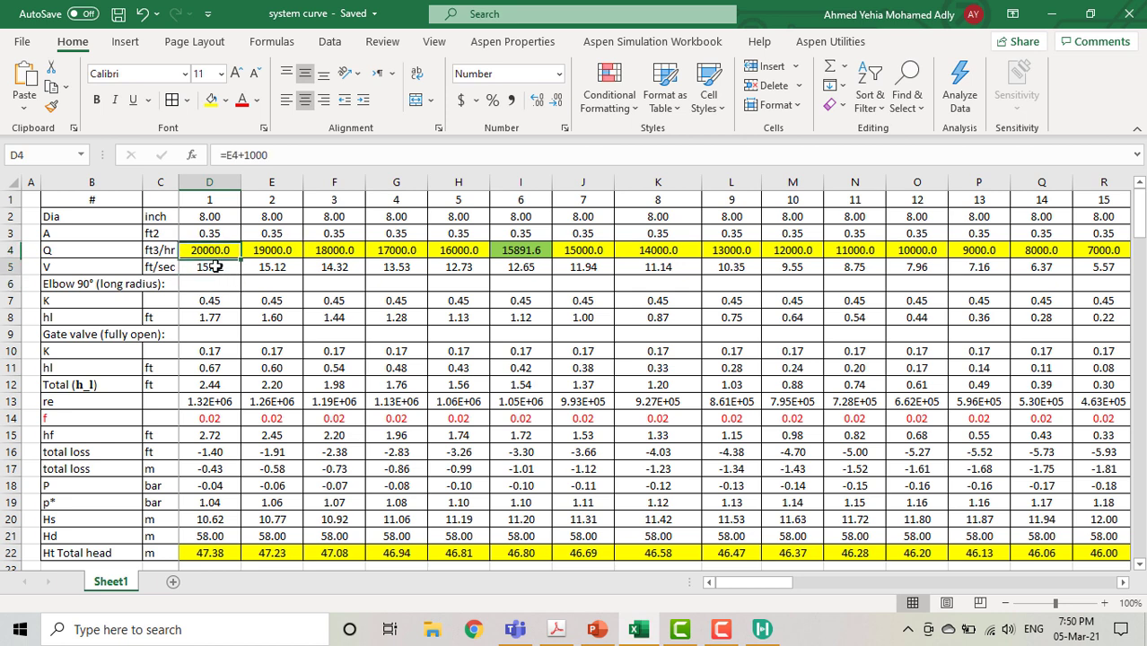
left_click_drag(220, 300, 220, 384)
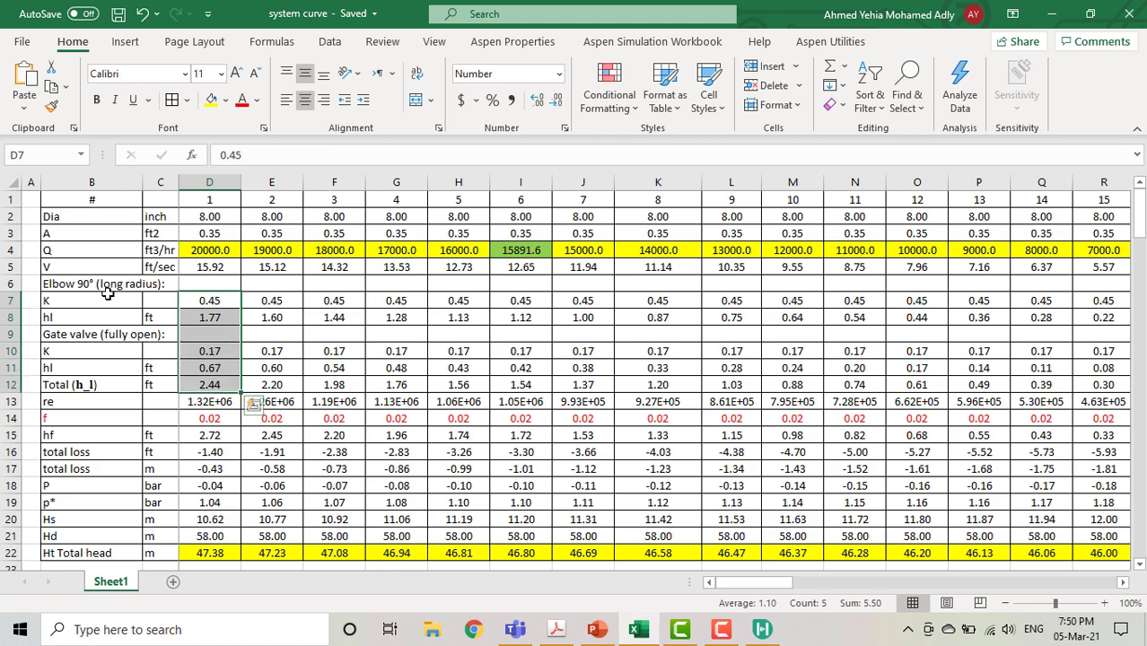
scroll(134, 337, "down", 1)
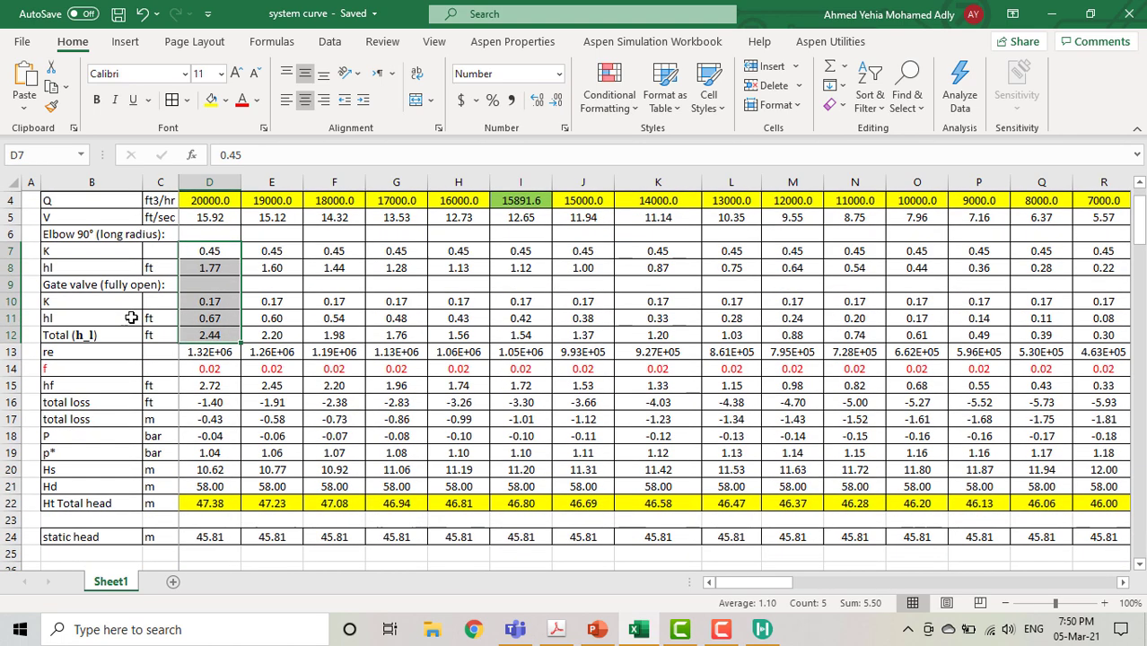
scroll(179, 298, "down", 2)
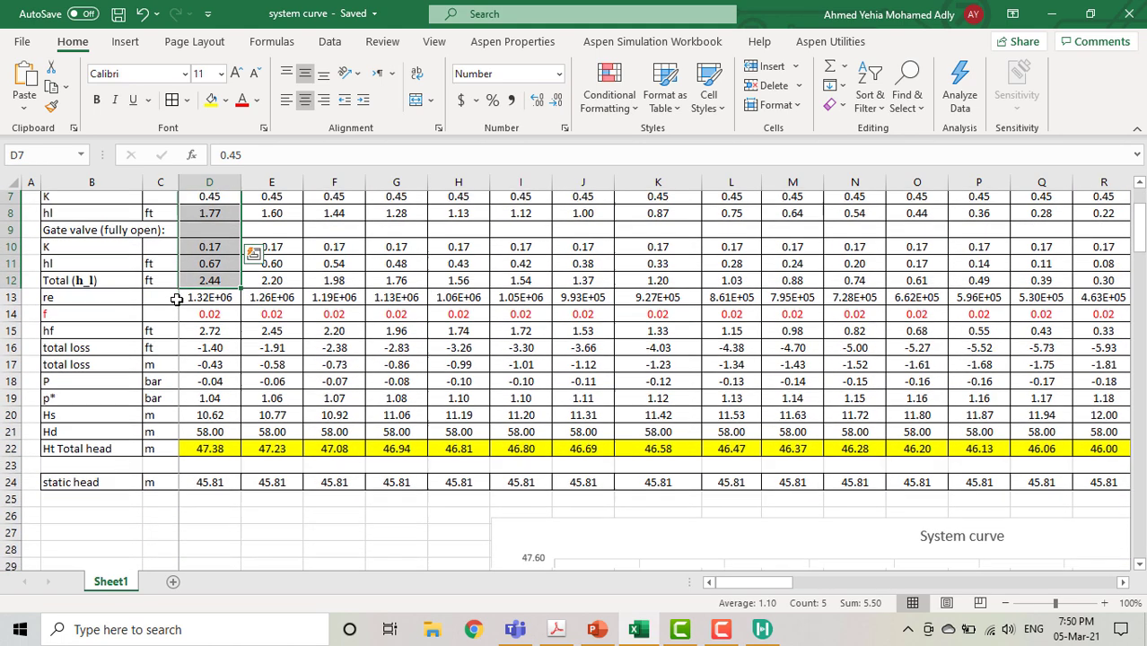
- Inspect the Reynolds number, friction factor and hf entries in D13 to D15 for the first case
left_click(210, 236)
mouse_move(72, 234)
left_mouse_down()
mouse_move(211, 233)
mouse_move(215, 282)
left_mouse_up()
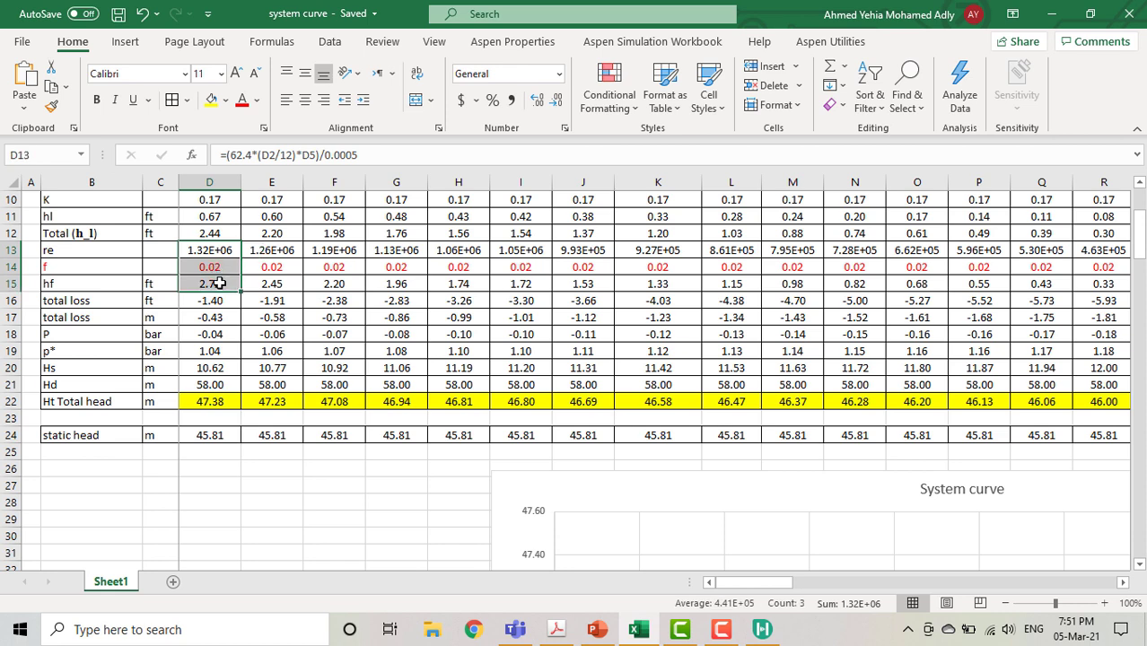
left_click(218, 284)
scroll(219, 284, "up", 1)
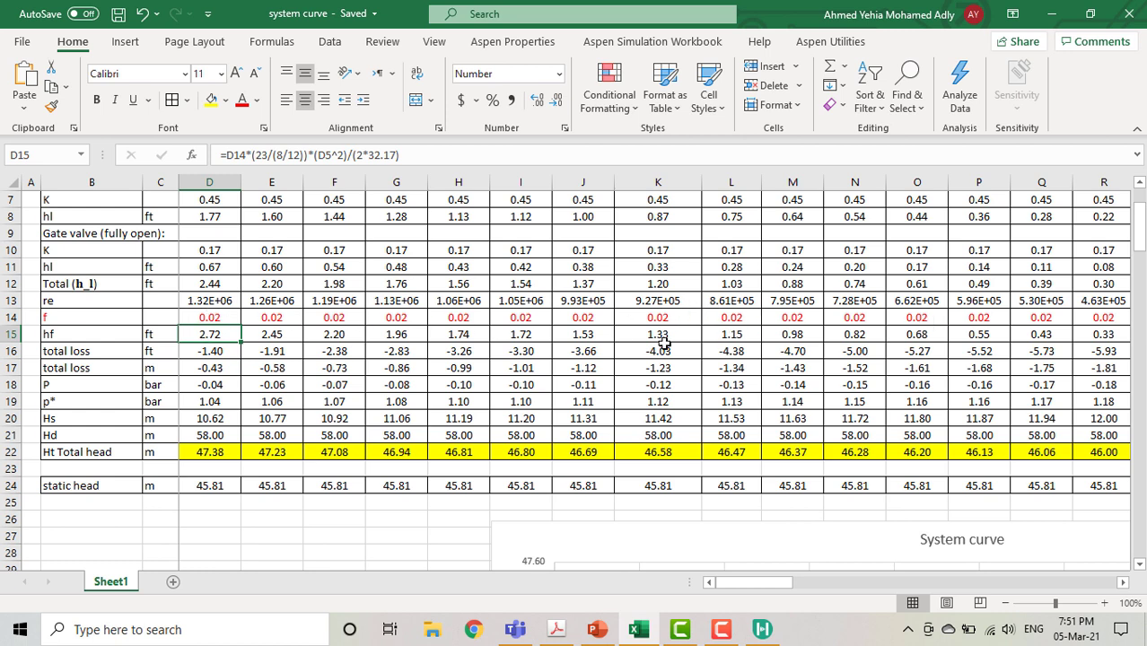
left_click(221, 300)
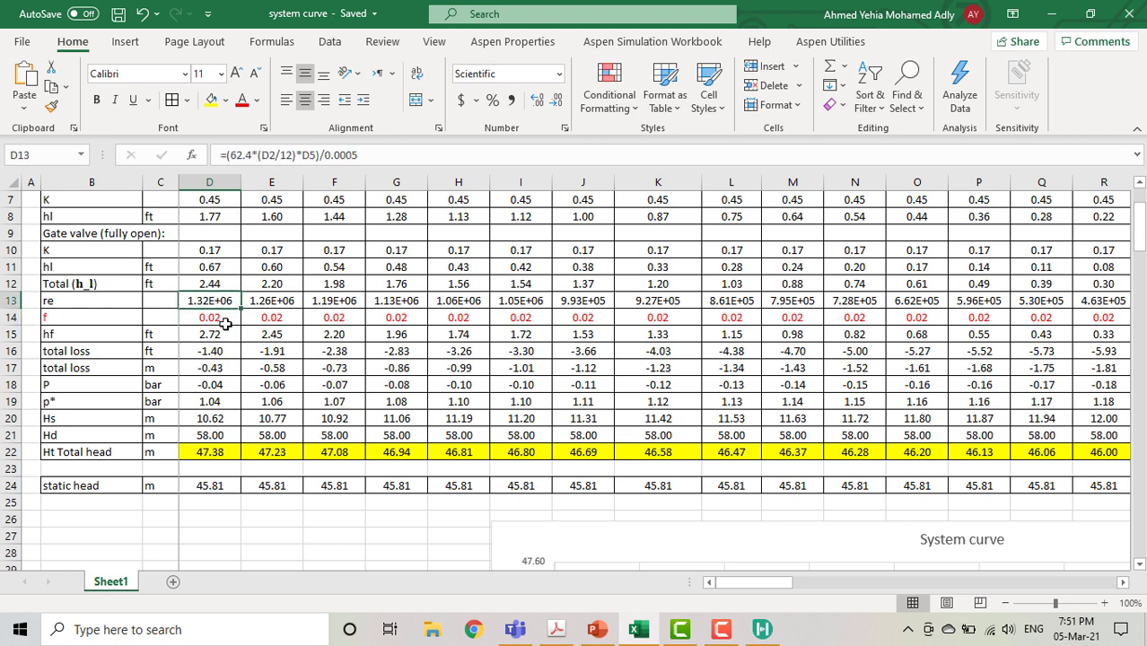
left_click(225, 317)
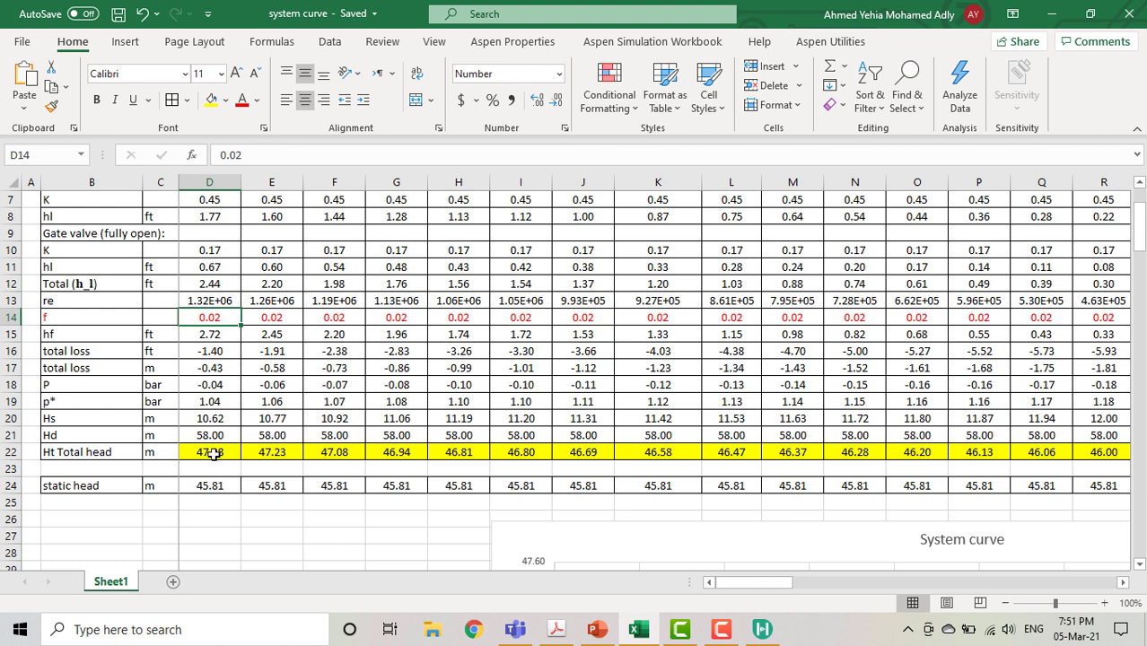
- Check how the total loss of the first case is built in feet and metres, from hf in D15 to D17
left_click(219, 335)
left_click(225, 351)
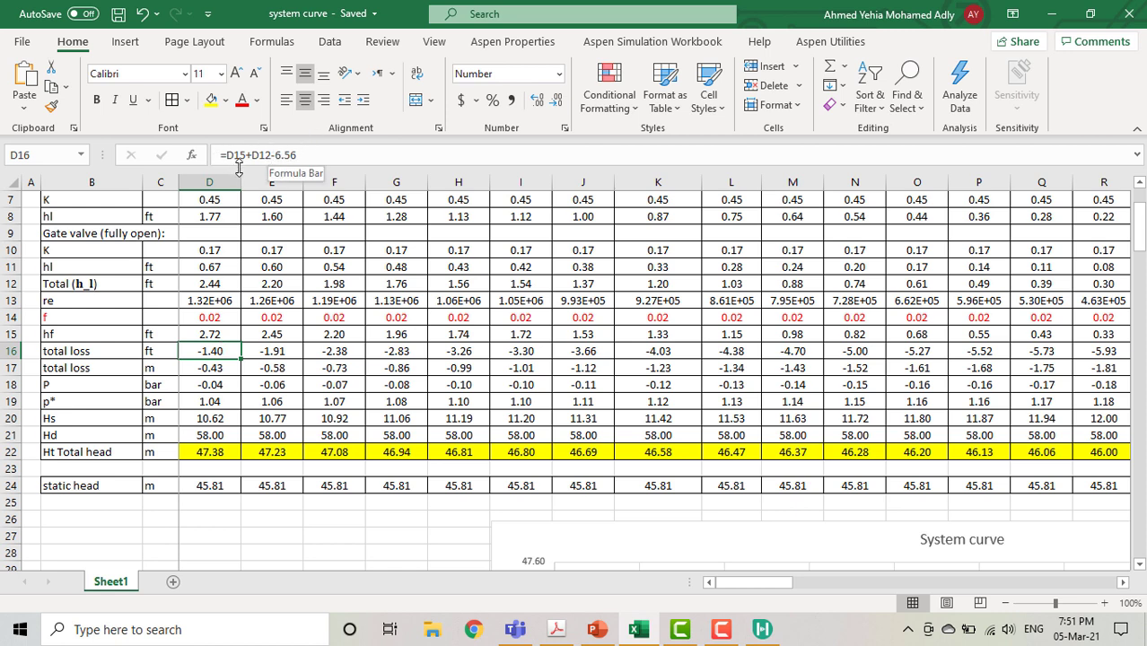
left_click(310, 156)
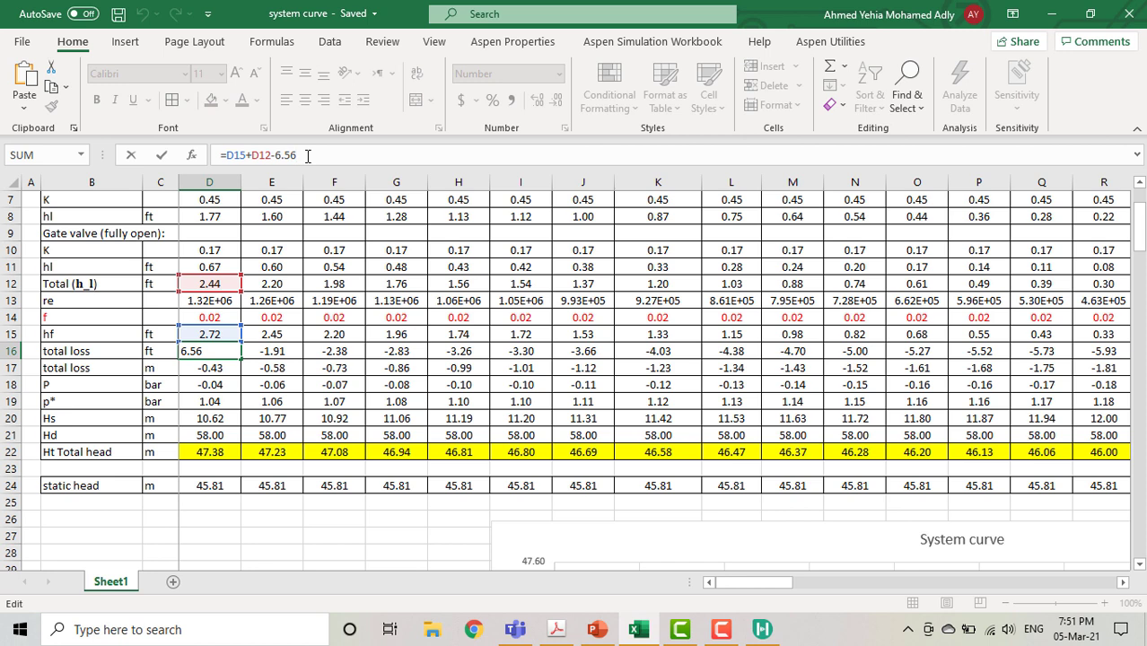
left_click(224, 382)
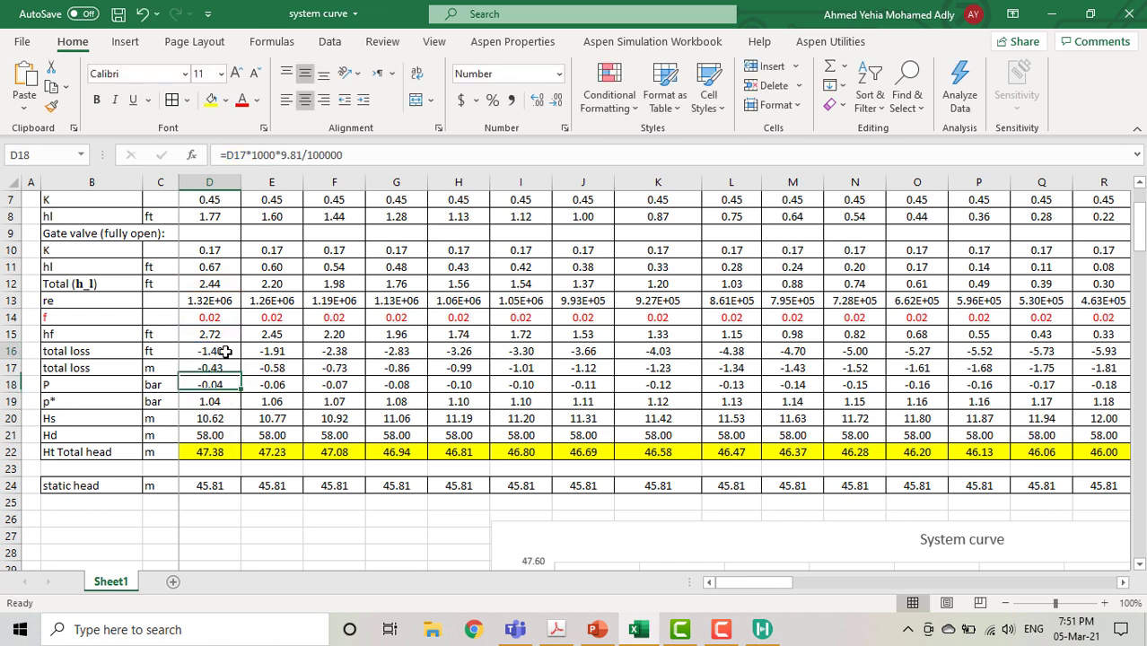
left_click(223, 365)
left_click_drag(92, 368, 216, 367)
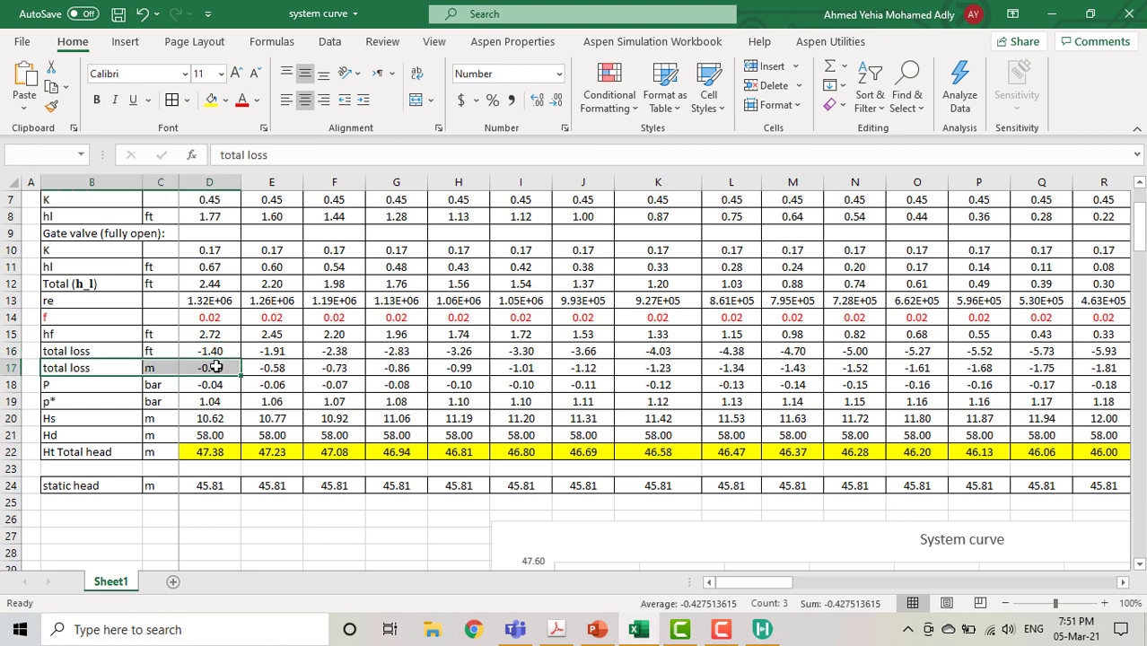
- Trace the P, p* and suction head Hs formulas in D18 to D20, consulting the pipeline sketch slide in PowerPoint before returning to Excel
left_click_drag(90, 384, 231, 384)
key("ctrl+v")
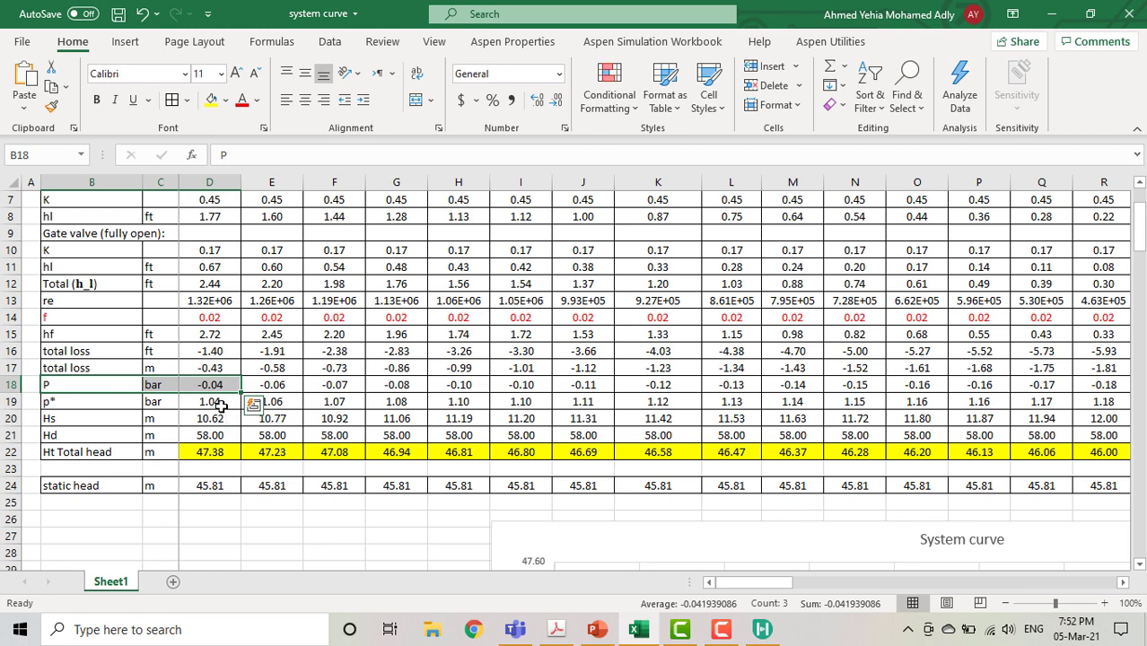
left_click(219, 405)
scroll(230, 399, "down", 1)
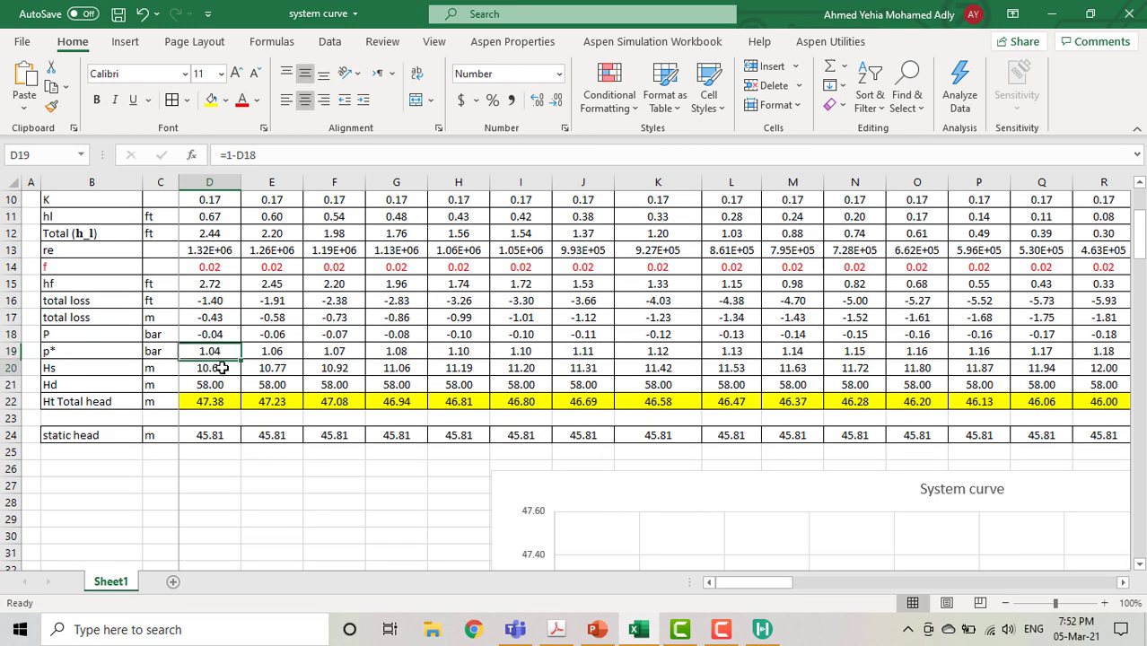
left_click(225, 368)
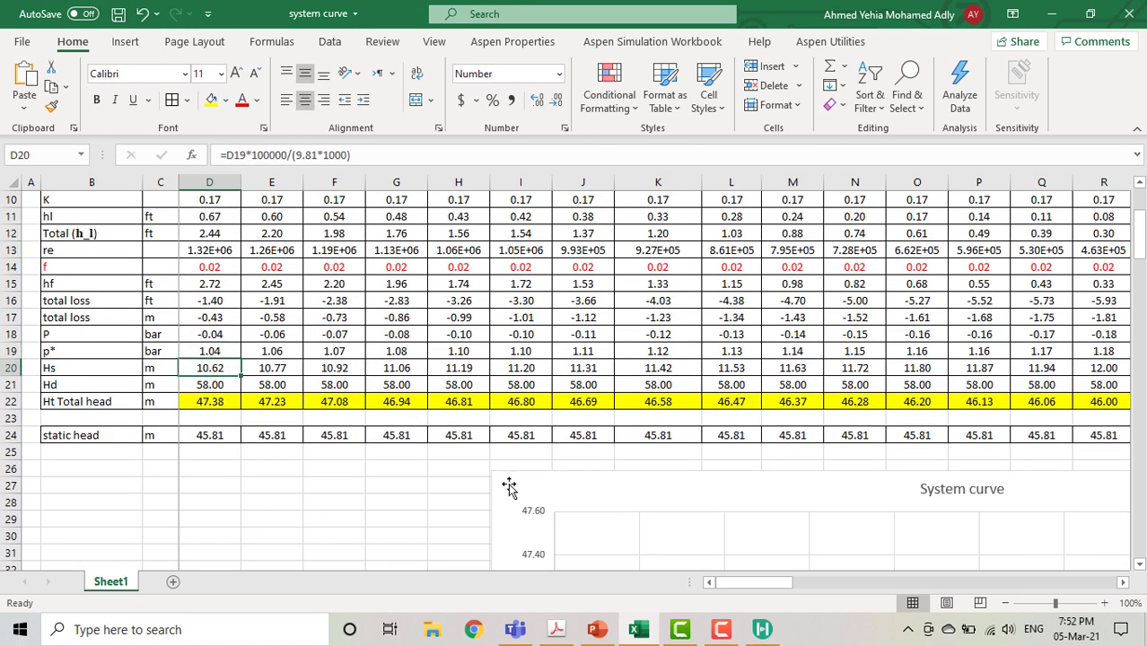
left_click(597, 629)
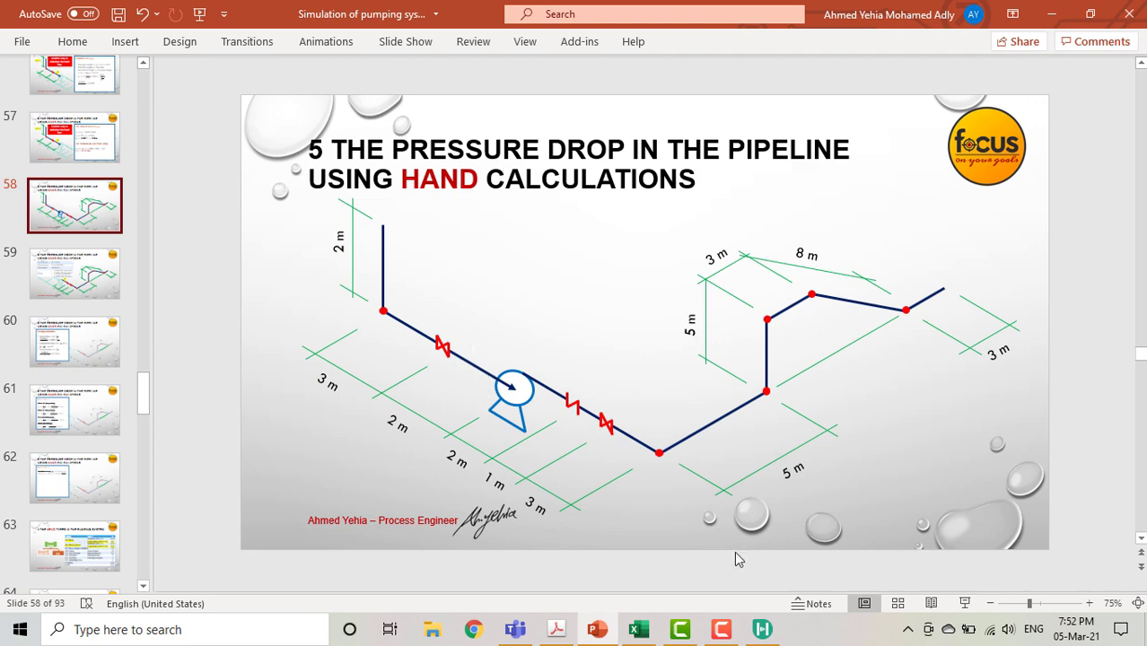
left_click(641, 630)
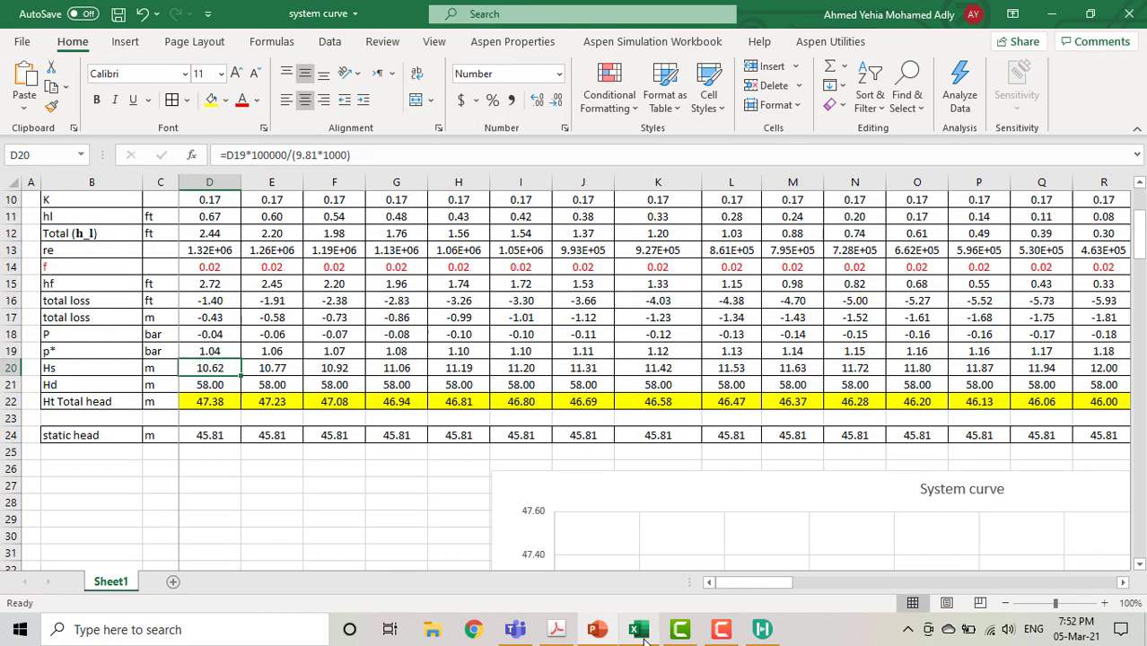
- Review the total head Ht of cases 1 to 5 in row 22 against the flow rates Q of cases 1 to 6
left_click(231, 402)
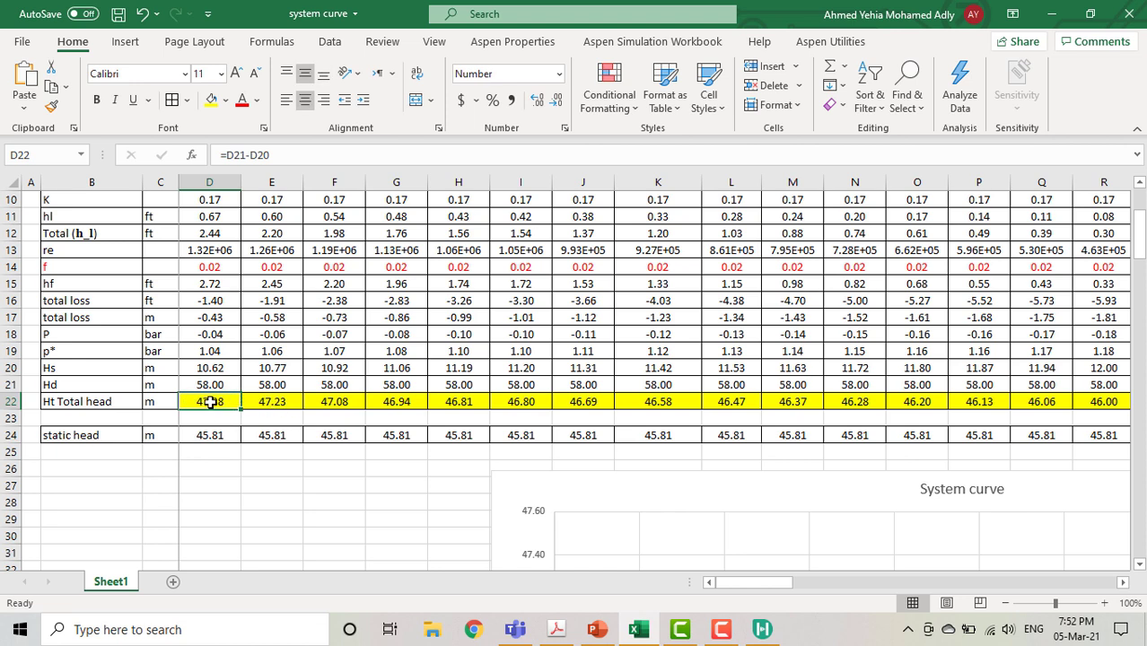
left_click_drag(210, 402, 463, 401)
scroll(211, 298, "up", 3)
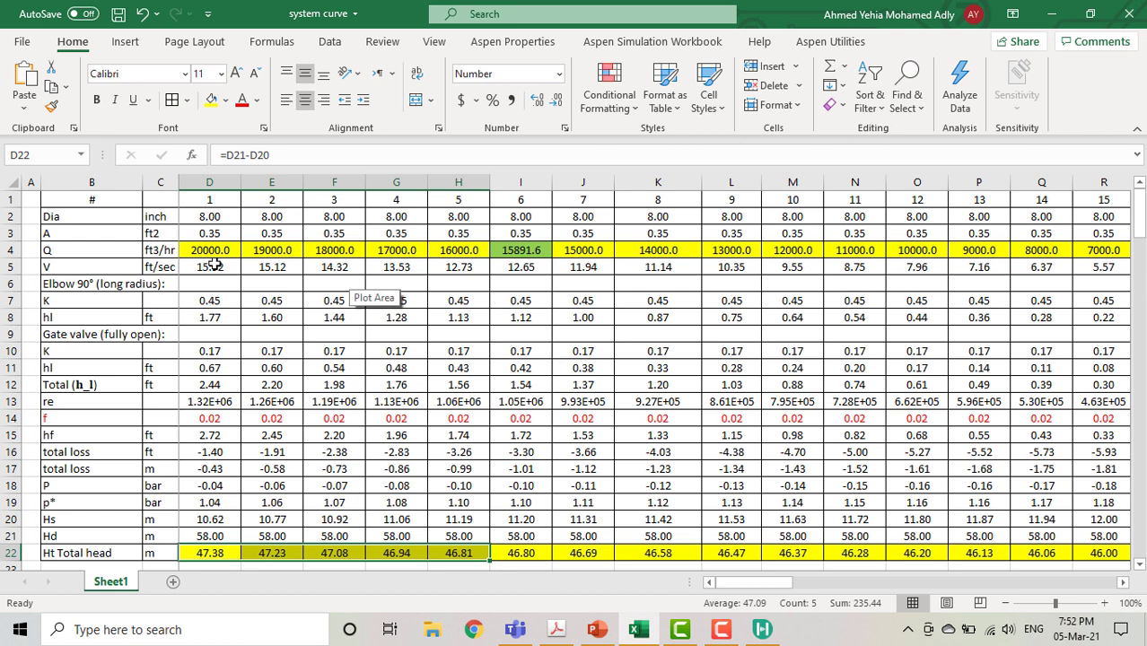
left_click(210, 253)
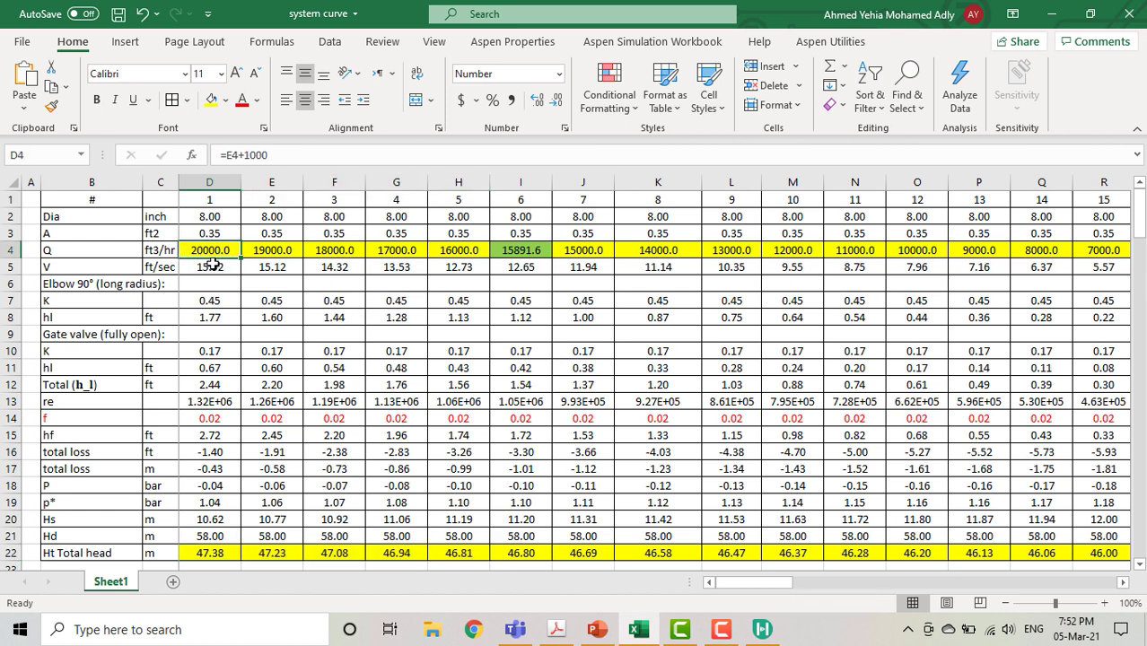
key("Right")
key("Right")
key("Right")
key("Right")
key("Right")
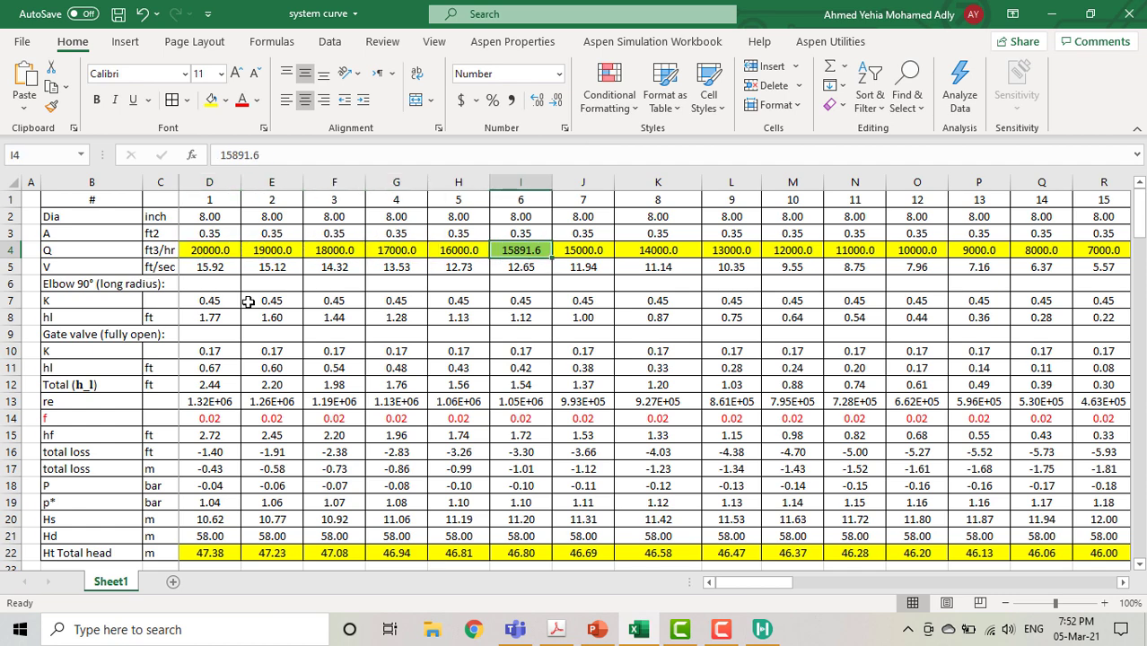
- Examine the zero-flow case 22 from its flow Q to its discharge head Hd, consulting the pipeline sketch slide in PowerPoint in between
left_click_drag(759, 584, 813, 583)
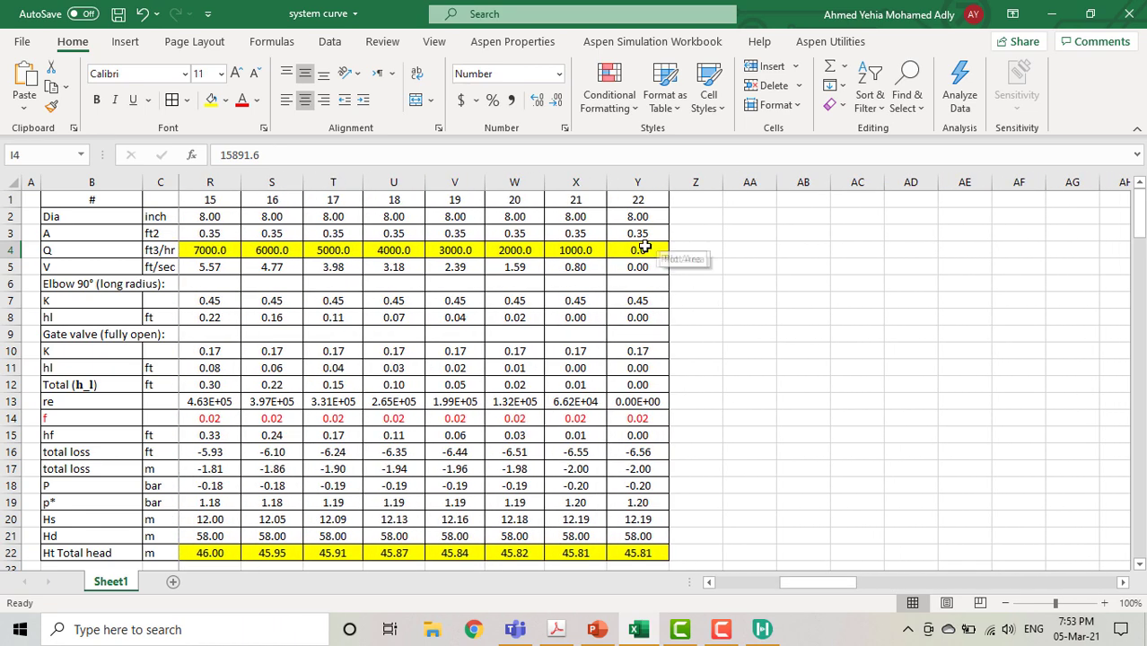
left_click(651, 251)
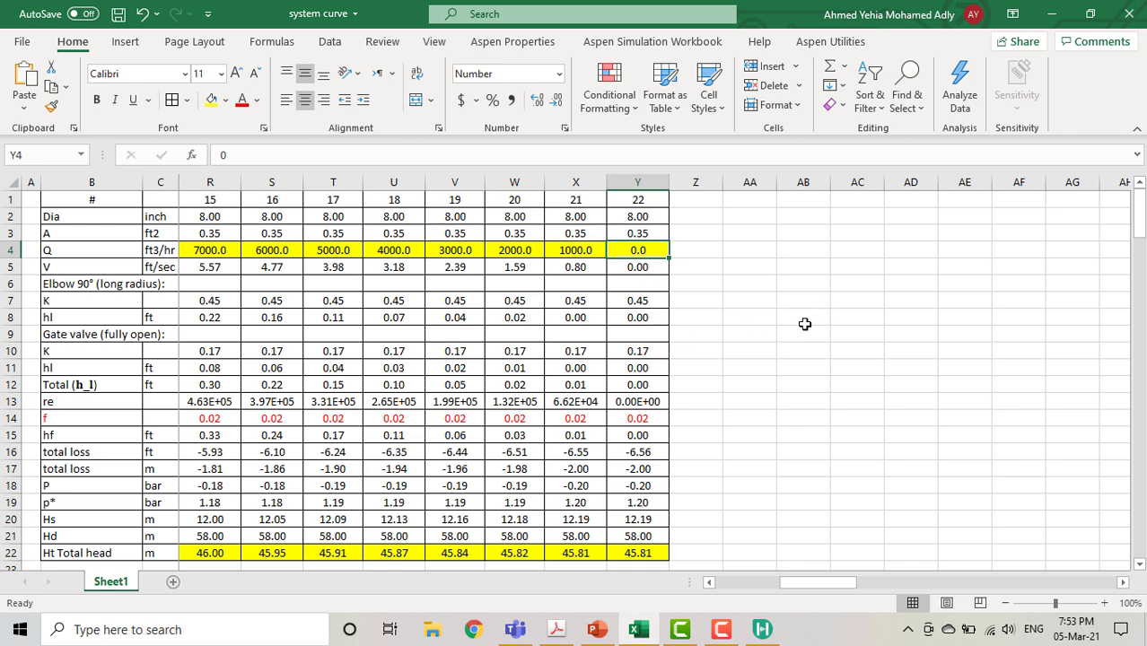
left_click(597, 630)
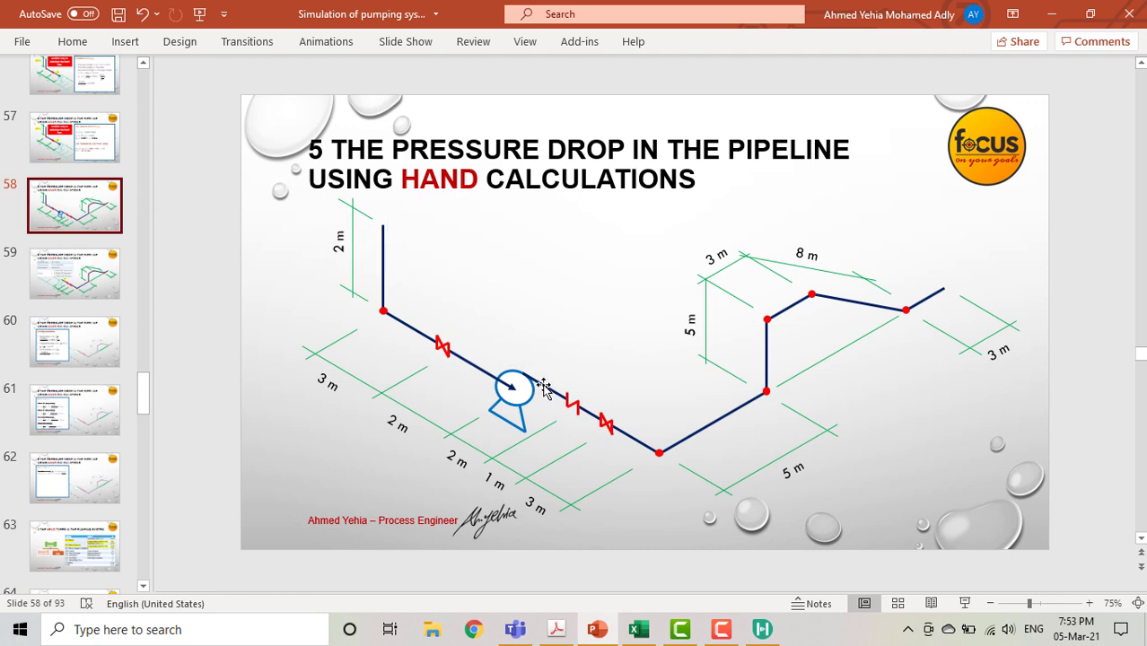
left_click(638, 631)
left_click(640, 536)
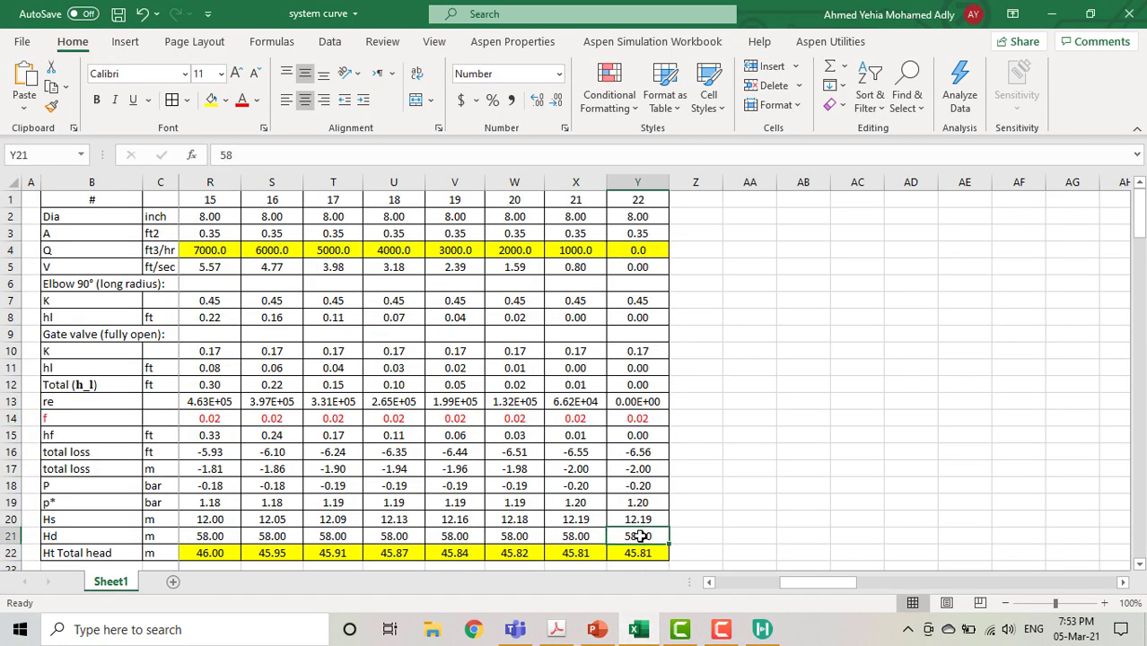
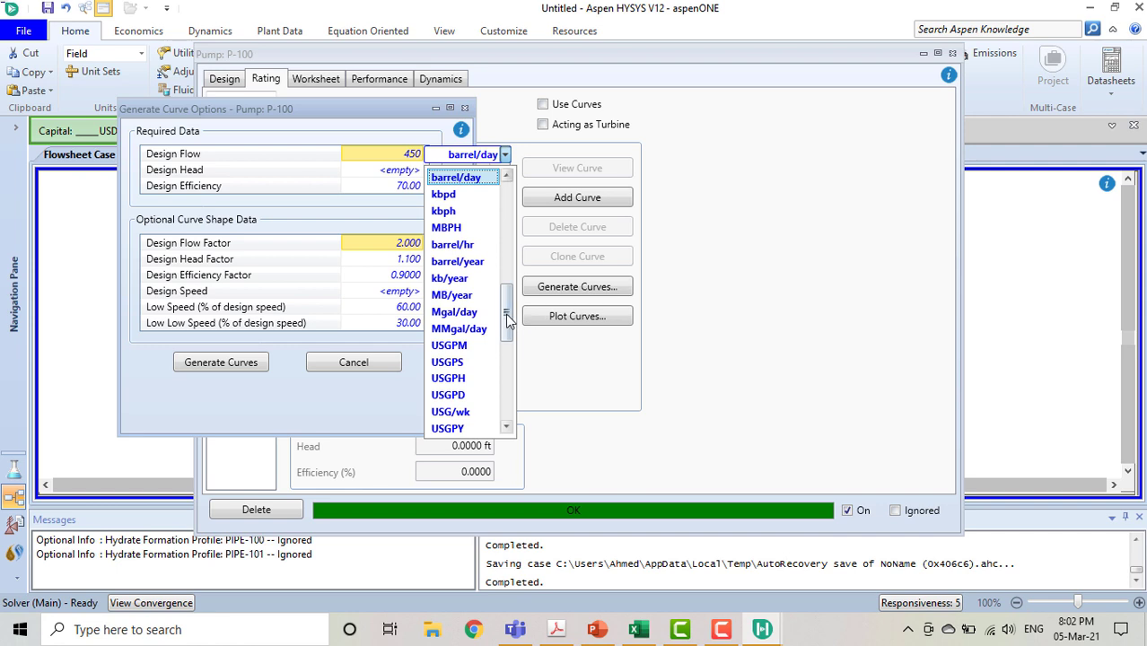
- Set the design flow to 450 m3/h in the curve generation options for pump P-100
left_click_drag(510, 321, 514, 202)
left_click(440, 184)
key("Return")
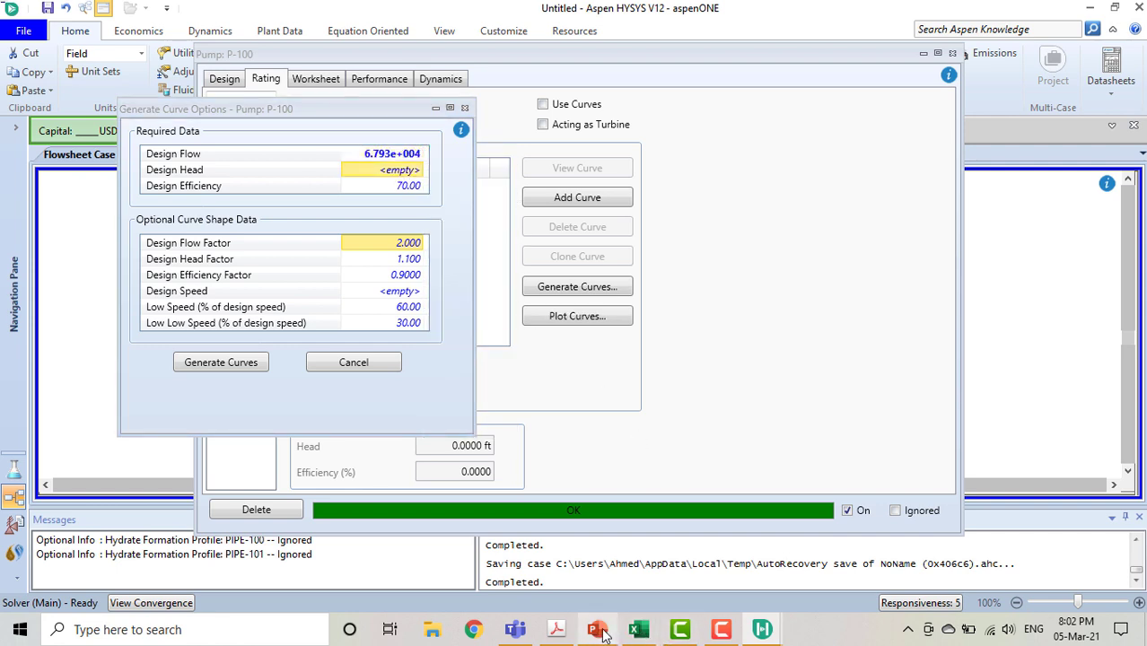
mouse_move(600, 636)
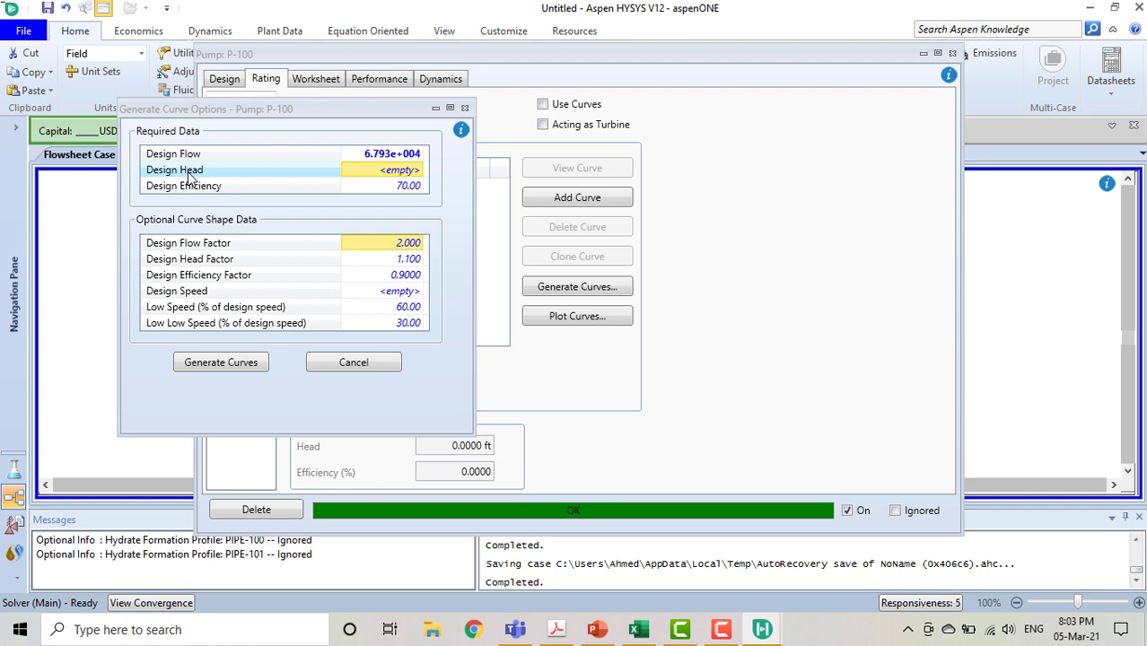
- Set the design head for the generated pump curves to 47 m
left_click(401, 172)
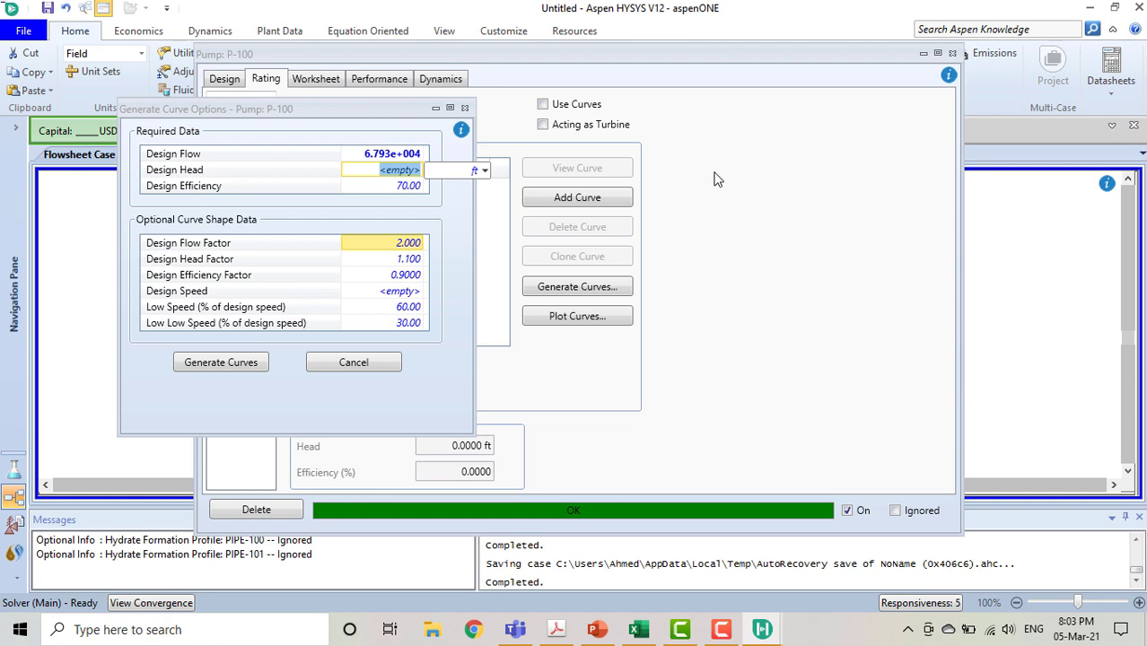
type("45")
key("alt+Down")
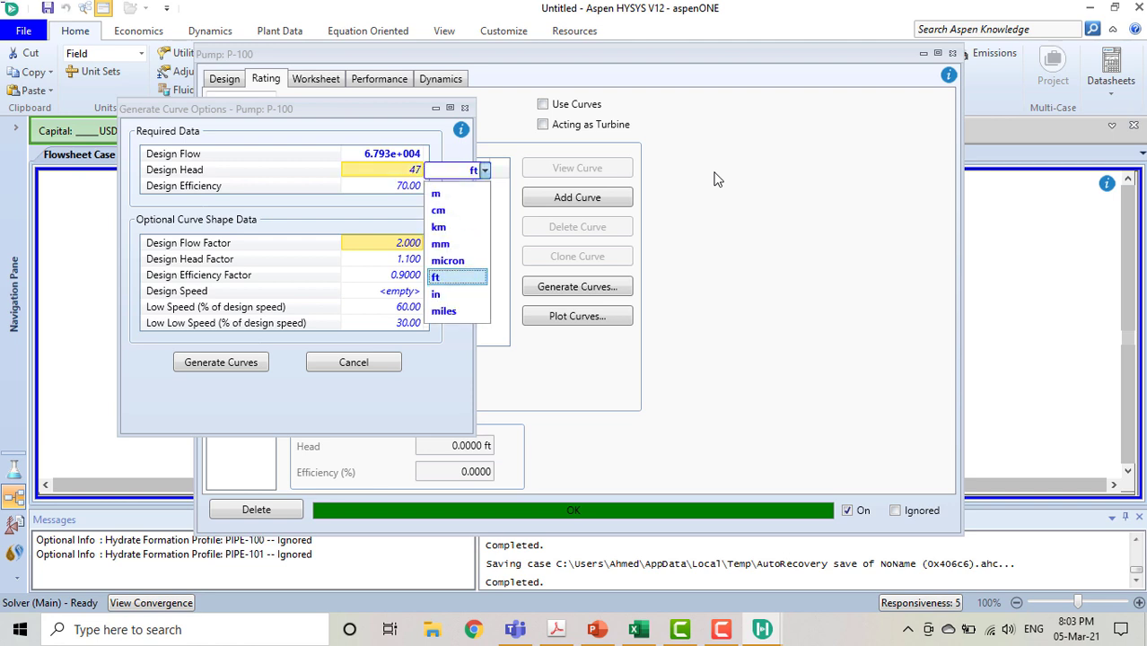
key("Up")
key("Up")
key("Return")
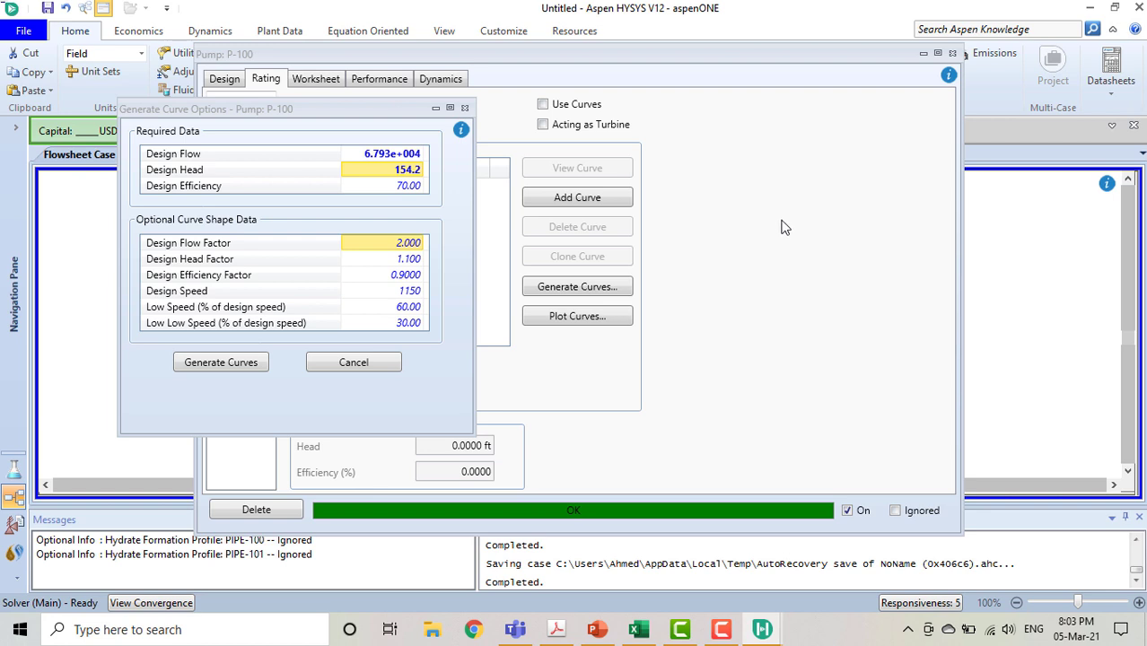
- Review the design efficiency, the flow, head and efficiency factors, and the low speed percentage against the design flow and head
left_click(377, 186)
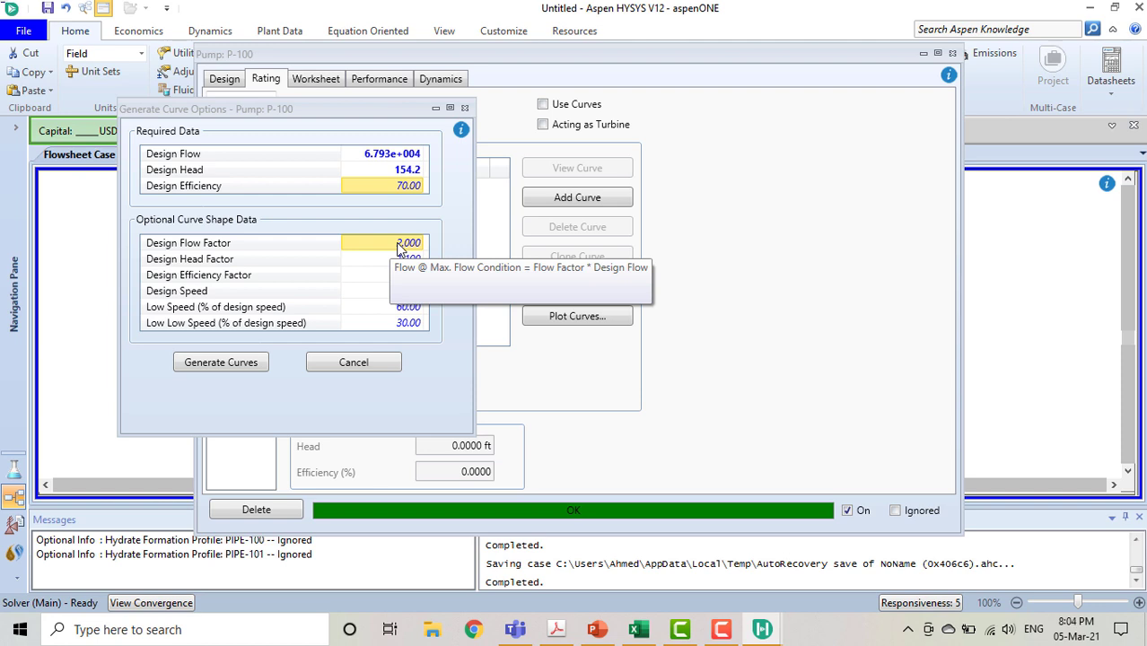
left_click(396, 156)
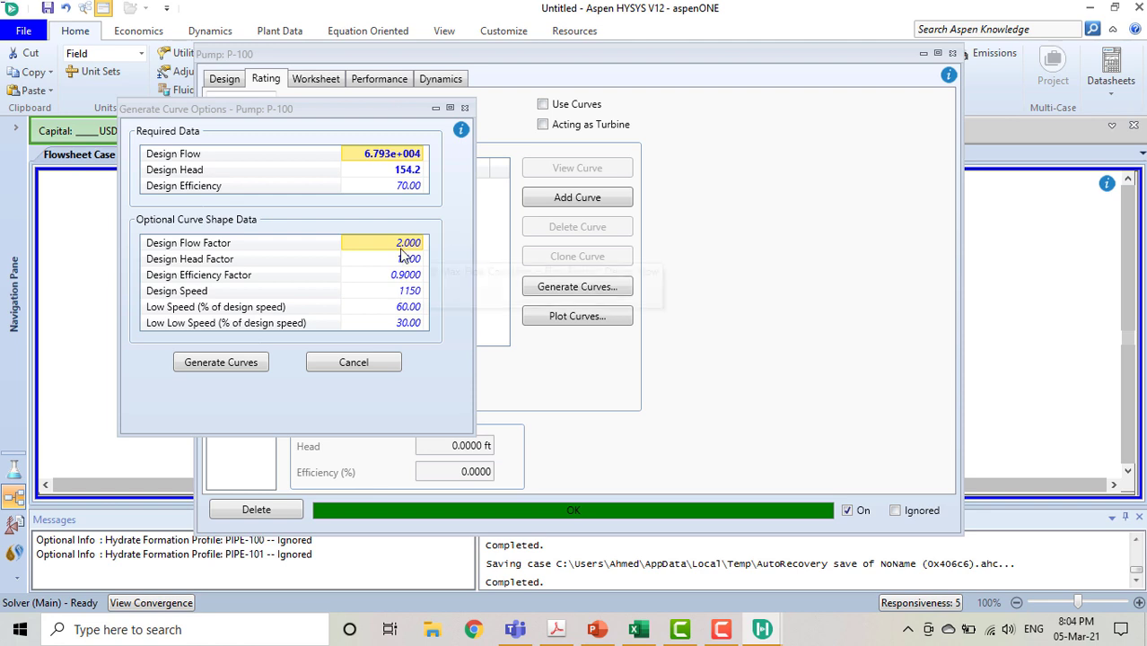
left_click(351, 262)
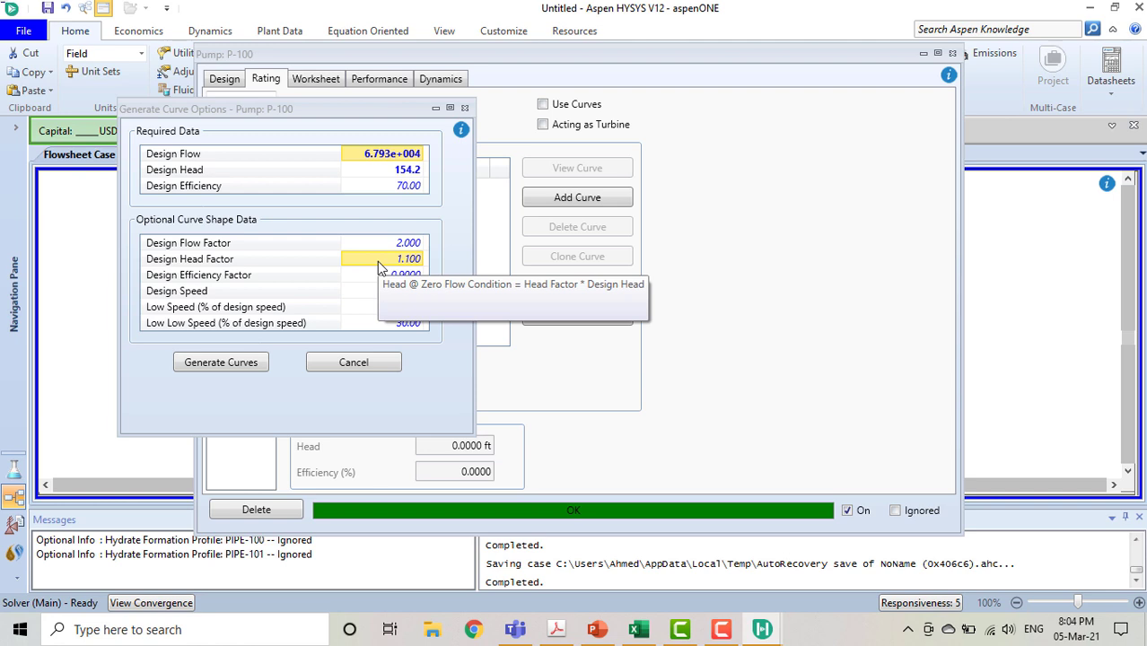
left_click(408, 173)
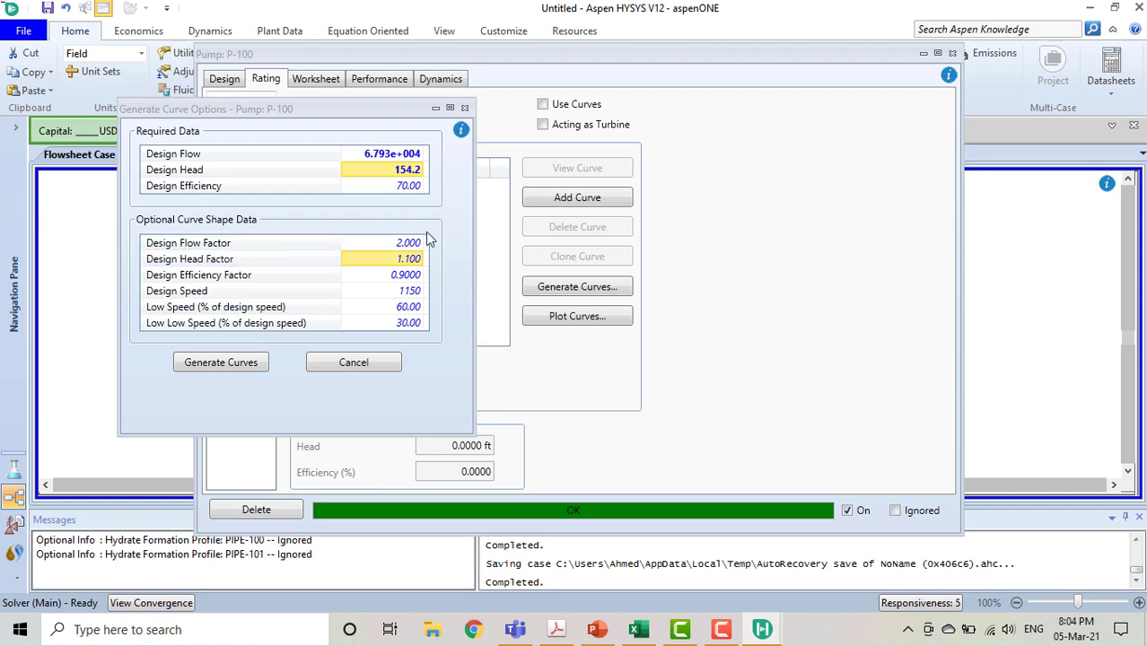
left_click(399, 275)
left_click(400, 307)
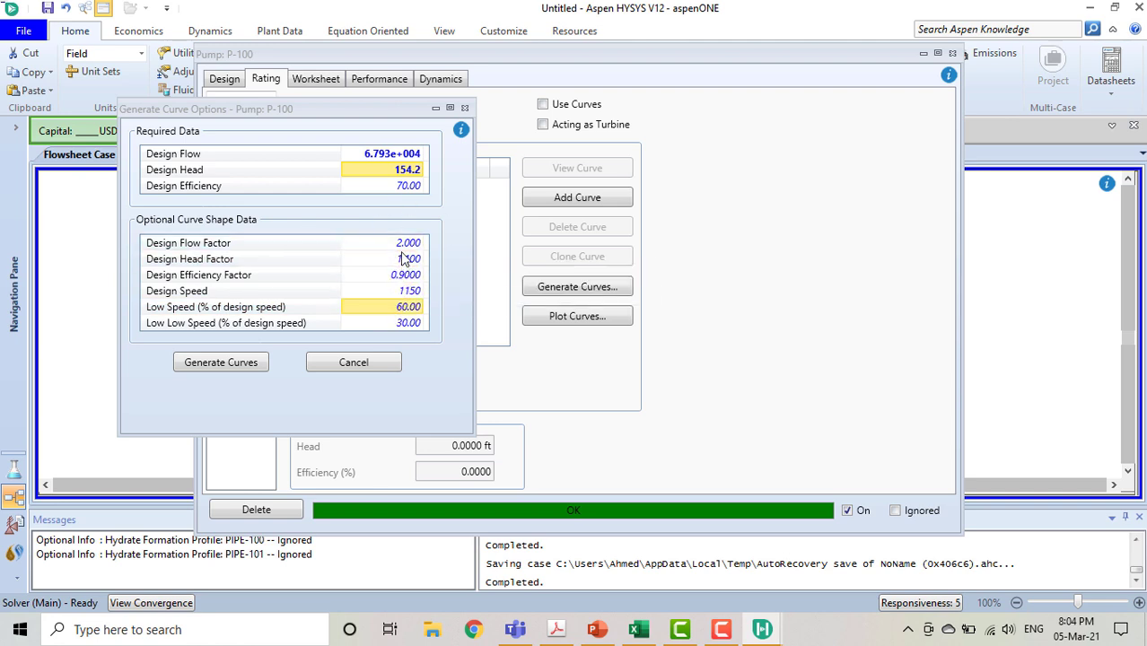
left_click(409, 245)
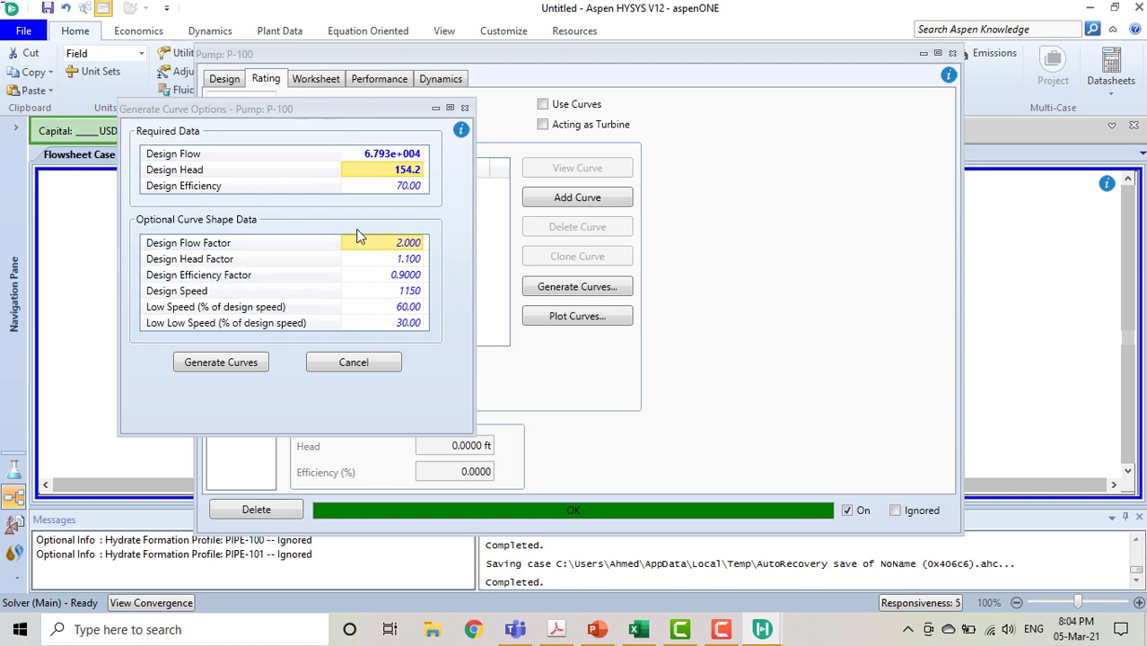
- Generate the pump curves from the design data and spread the three curve windows apart so their flow, head and efficiency tables can be compared
left_click(212, 376)
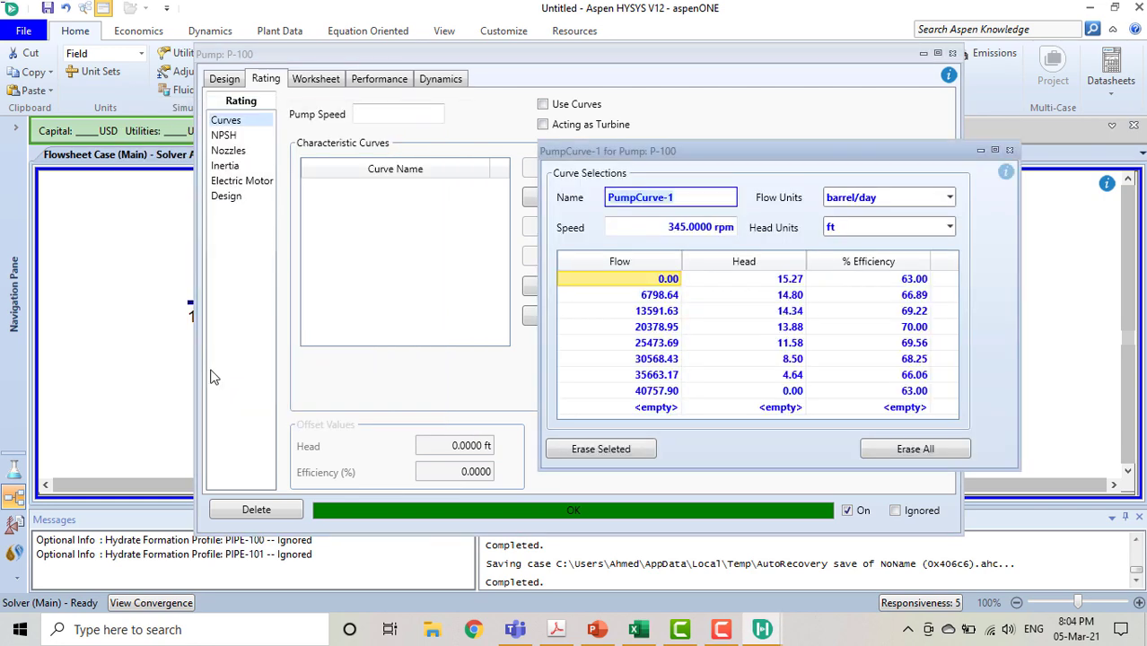
left_click_drag(694, 159, 302, 209)
left_click_drag(702, 158, 555, 38)
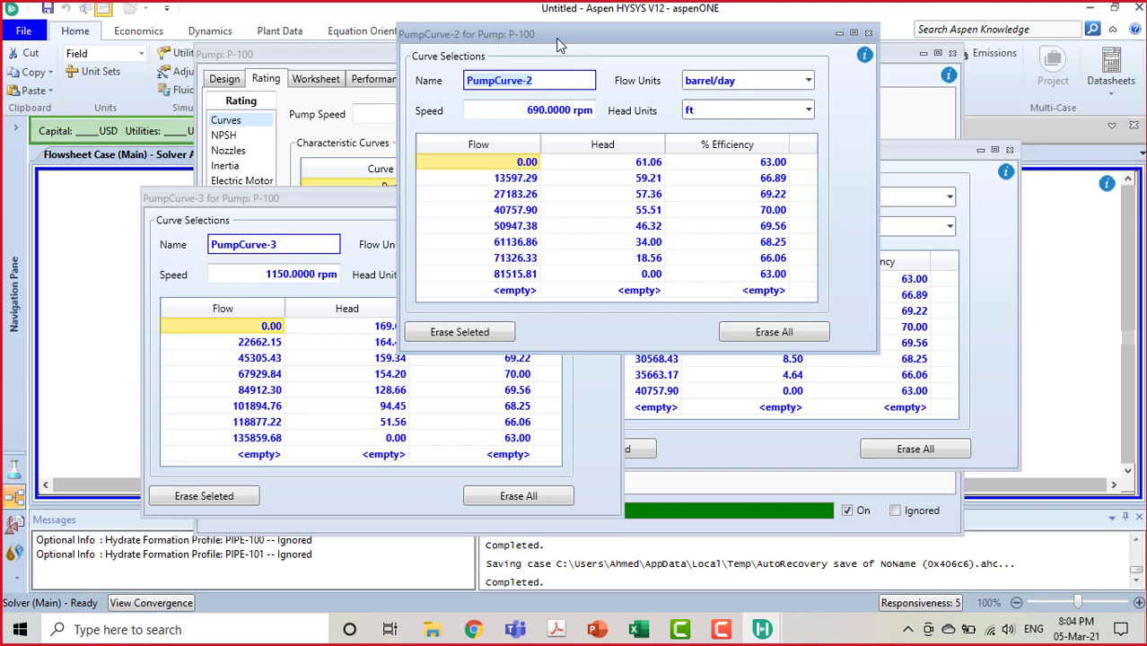
left_click(883, 153)
left_click_drag(959, 153, 1073, 203)
left_click_drag(368, 199, 294, 251)
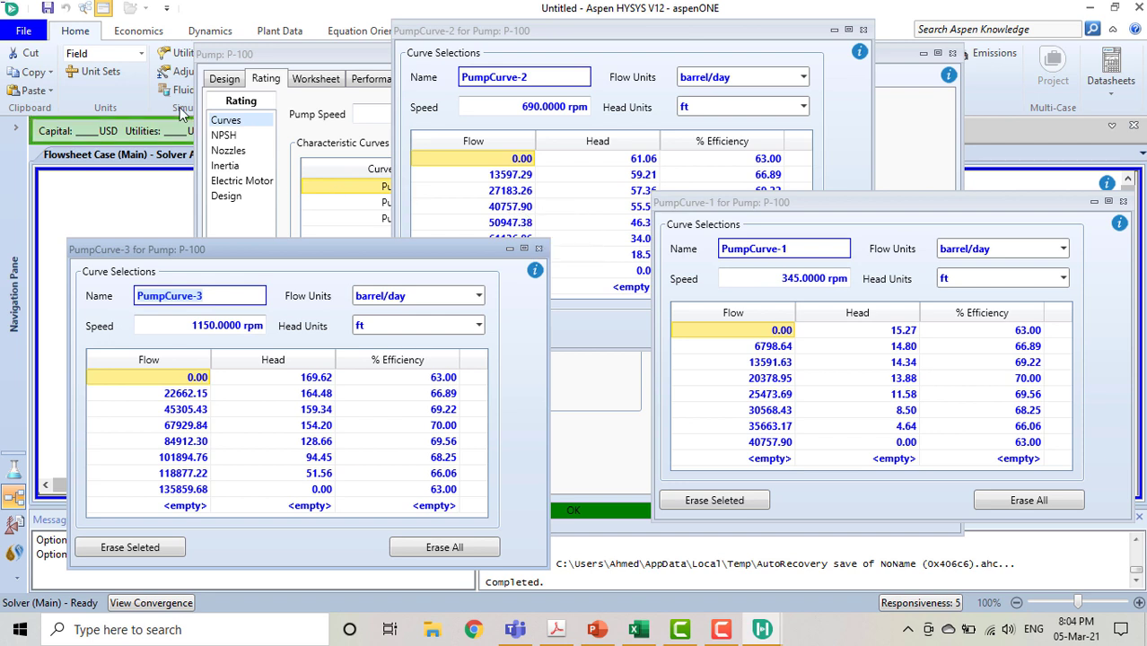
- Switch the unit set to SI and close the three pump curve windows
left_click(141, 52)
left_click(113, 106)
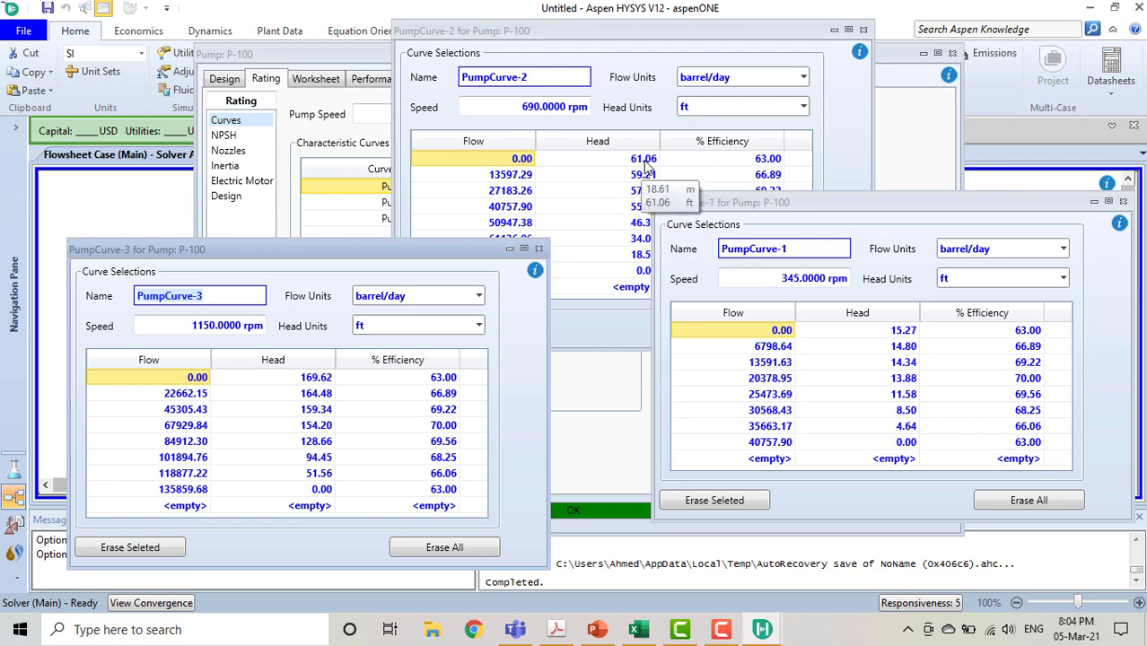
left_click(864, 30)
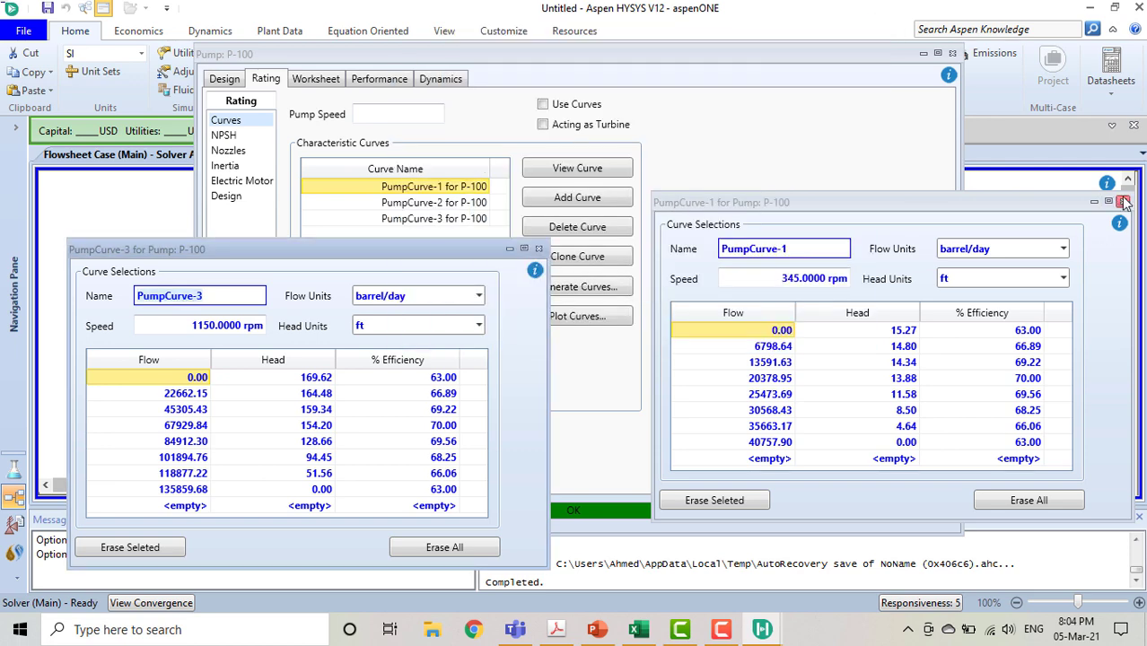
left_click(1125, 202)
left_click(539, 249)
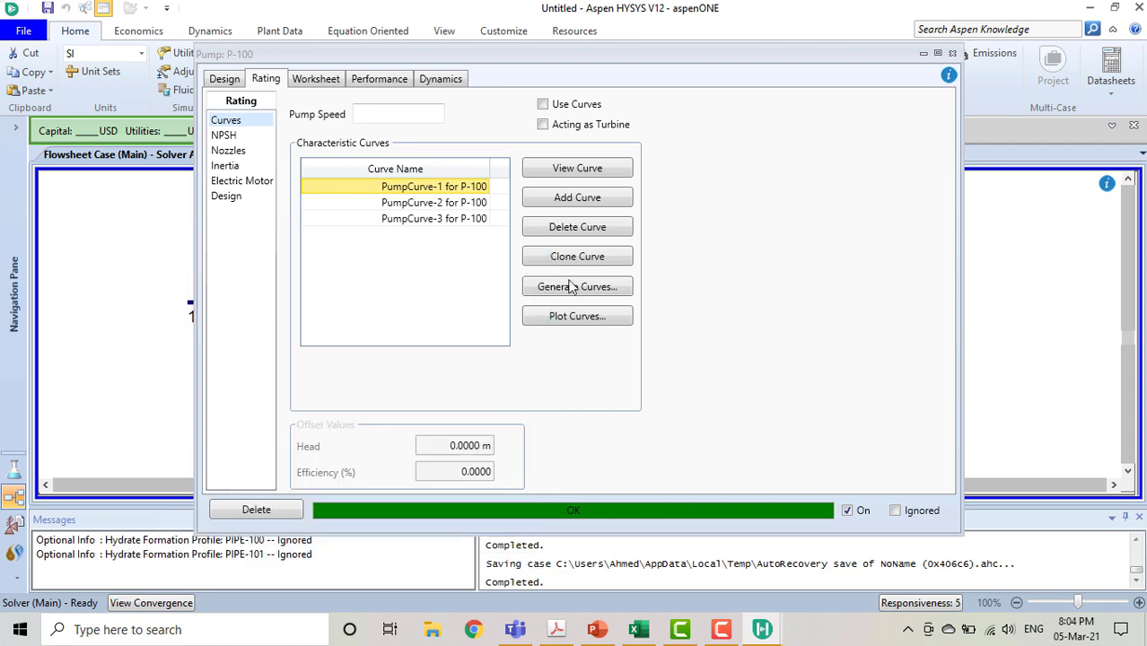
- Delete the three existing characteristic curves of pump P-100 and generate them again from the same design data
left_click(590, 232)
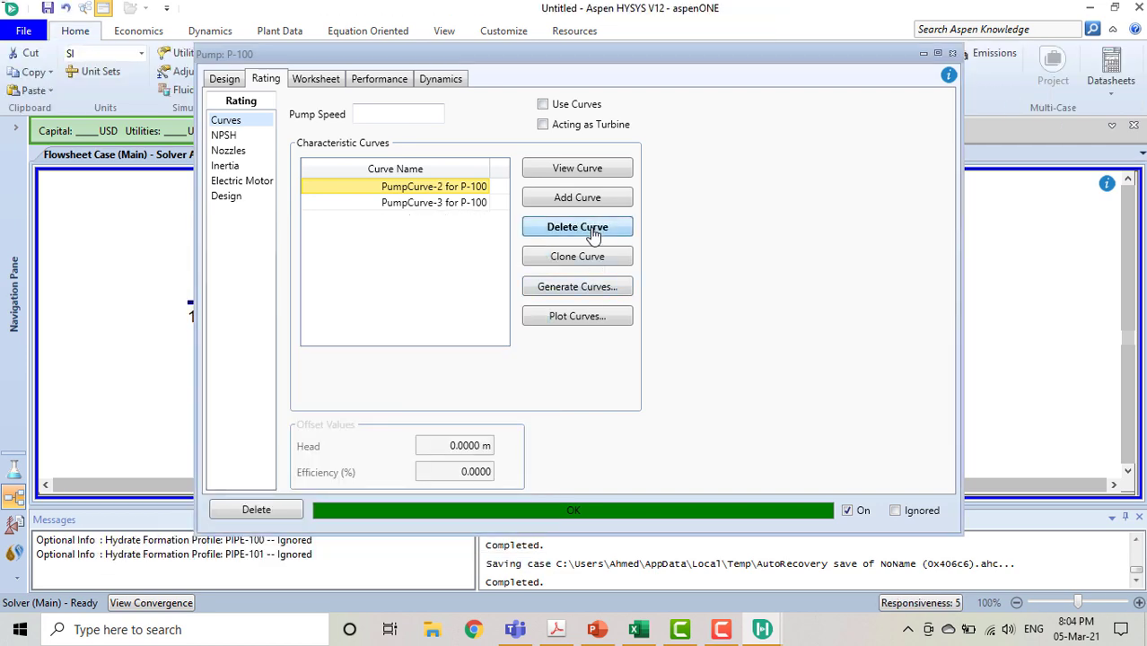
left_click(592, 232)
left_click(591, 231)
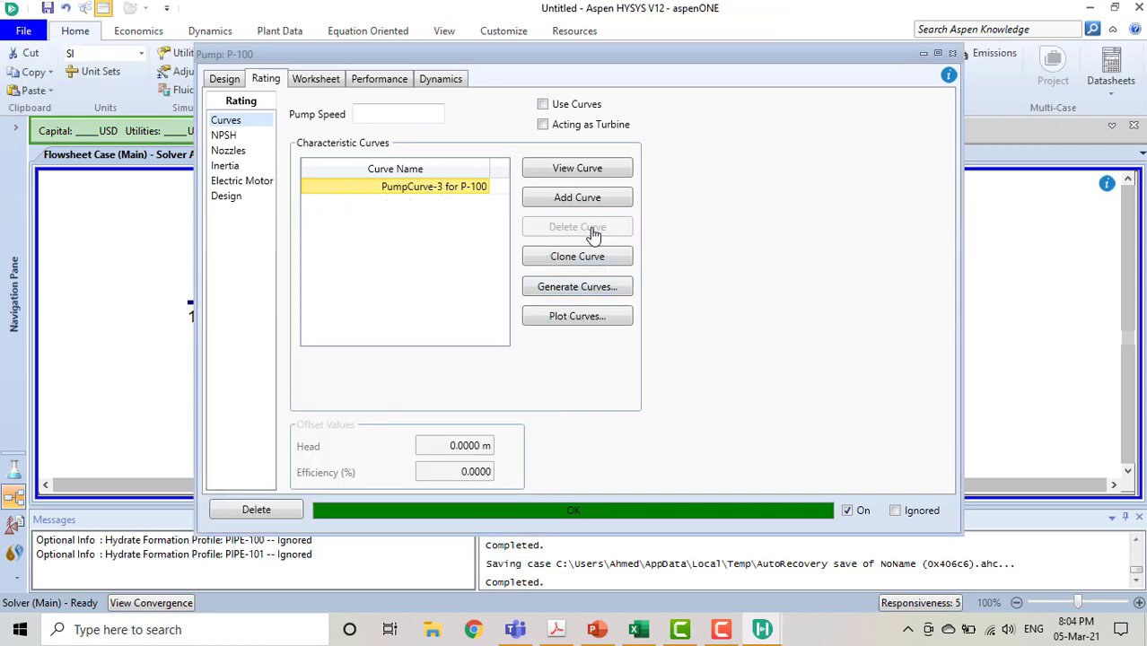
left_click(591, 289)
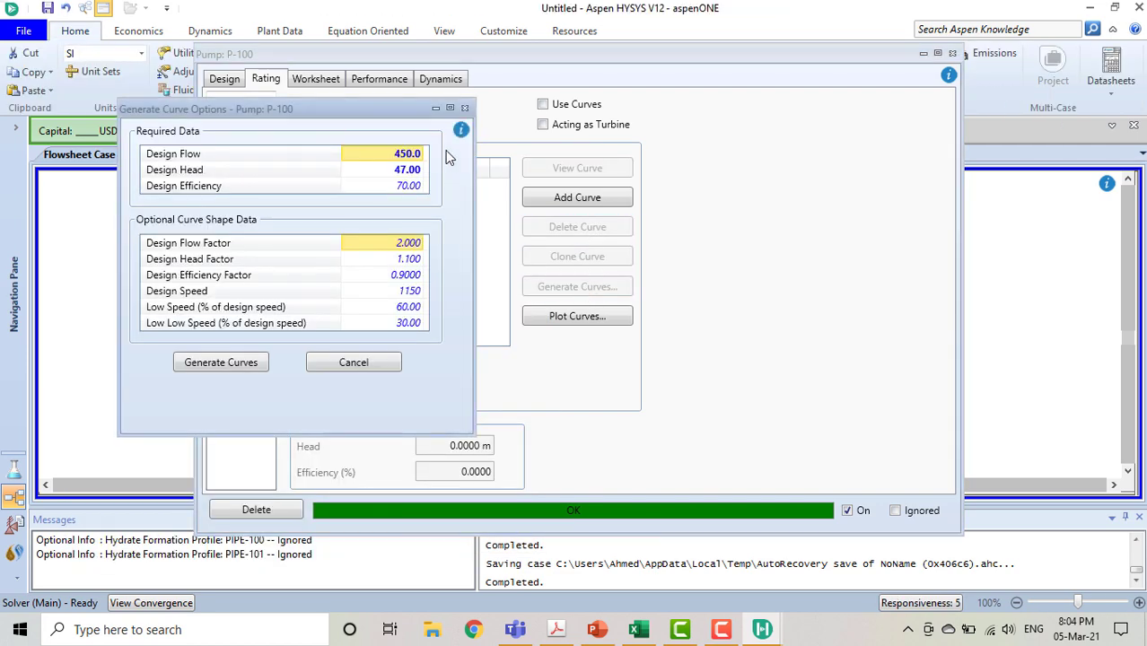
left_click(239, 366)
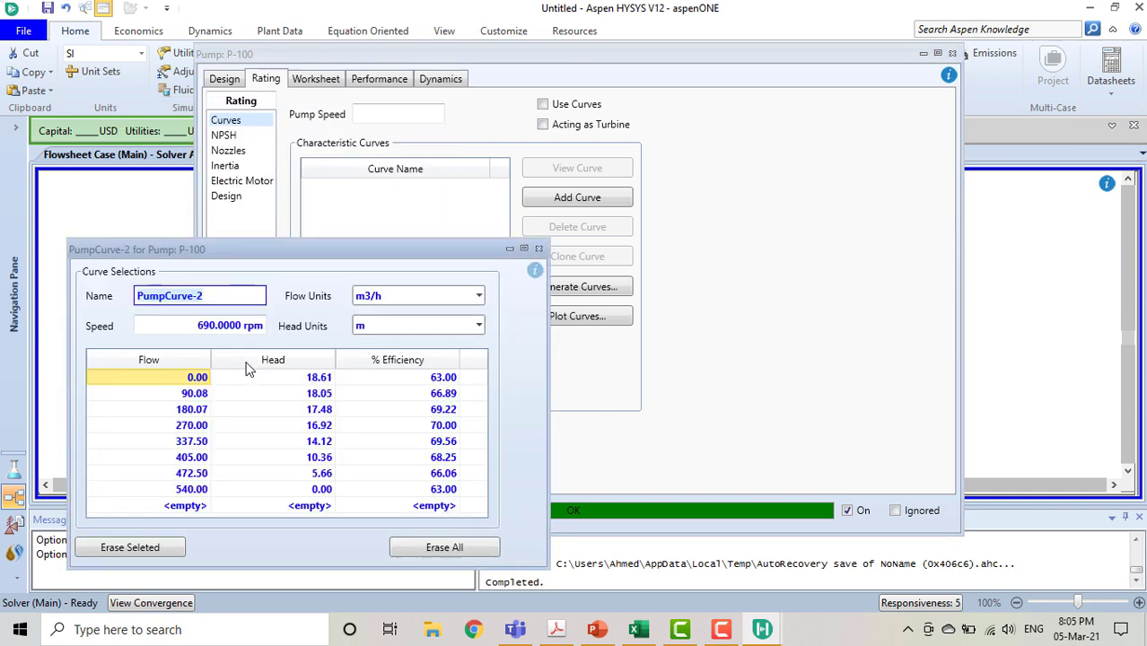
- Spread the three pump curve windows apart and examine the head and flow values of the 690 rpm curve
left_click_drag(389, 252, 894, 176)
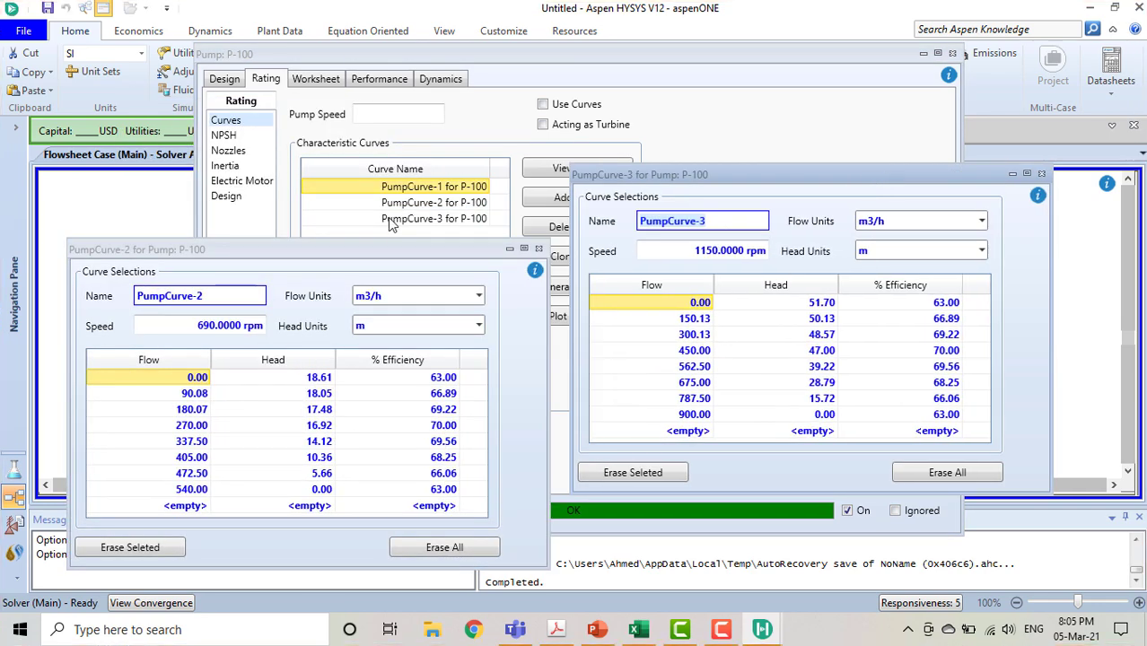
left_click_drag(350, 254, 586, 22)
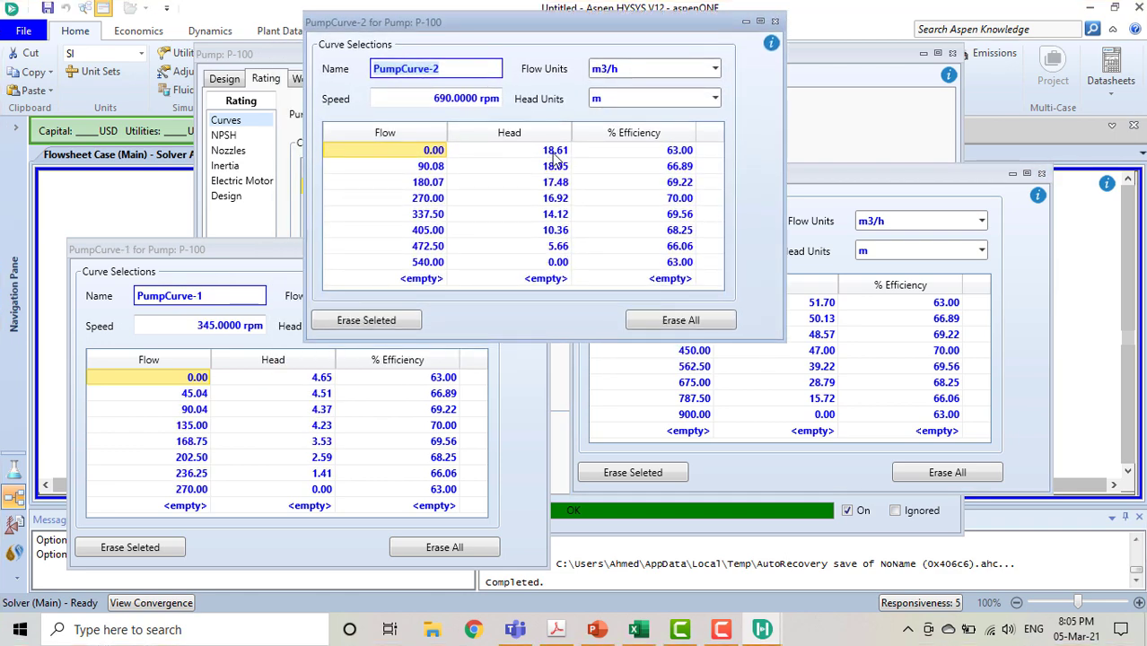
left_click(555, 152)
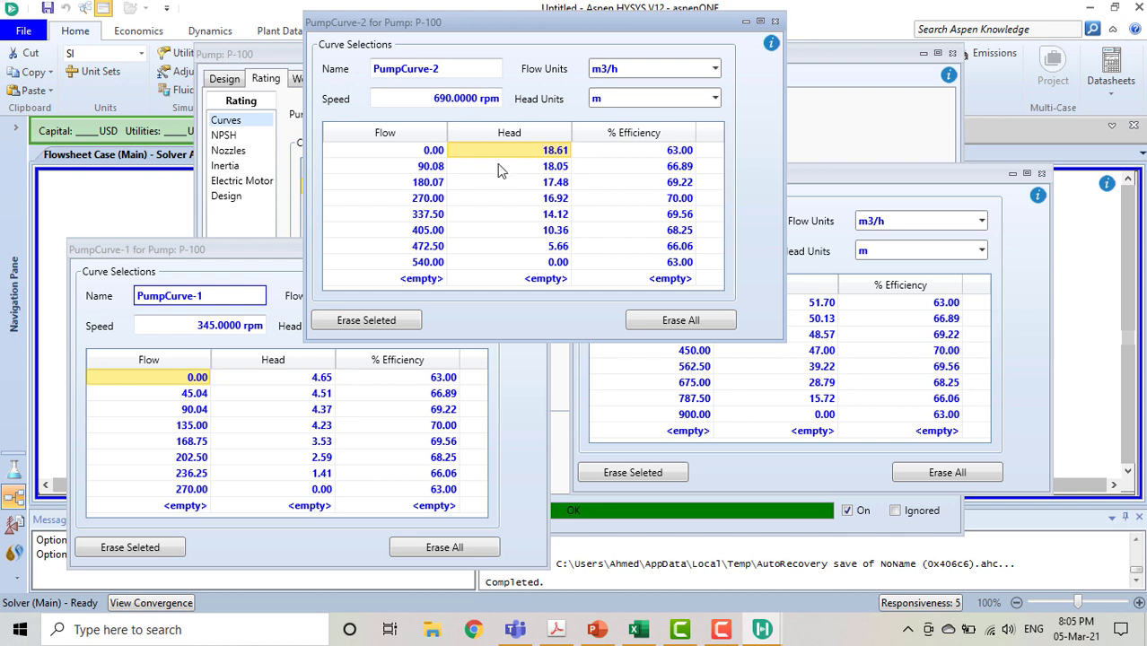
mouse_move(568, 153)
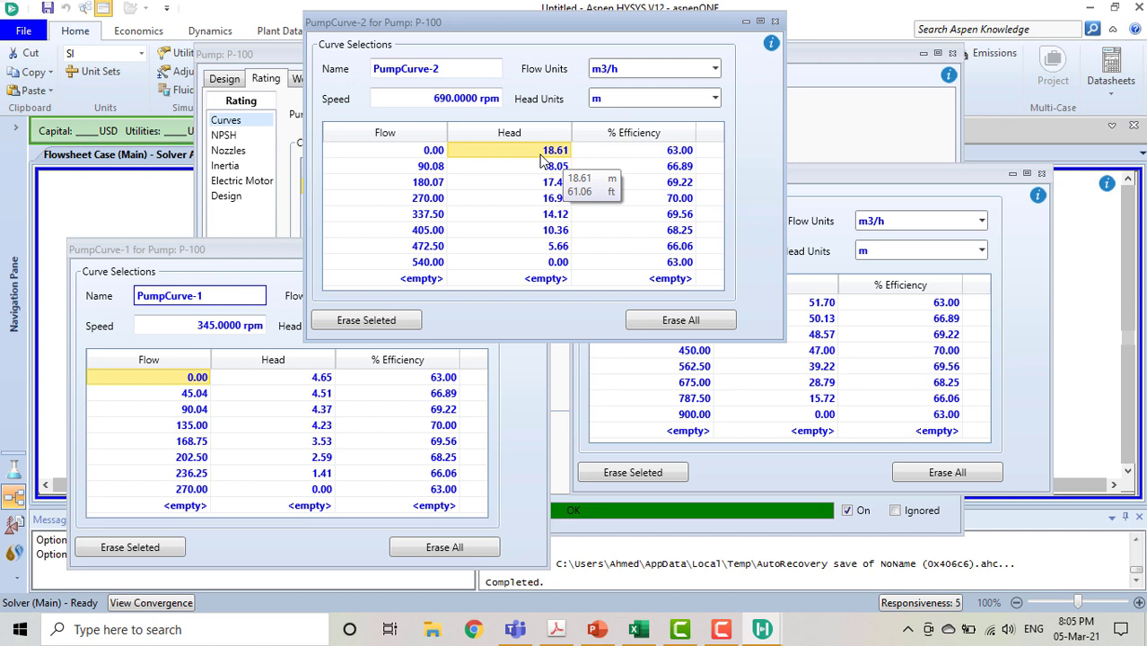
mouse_move(415, 158)
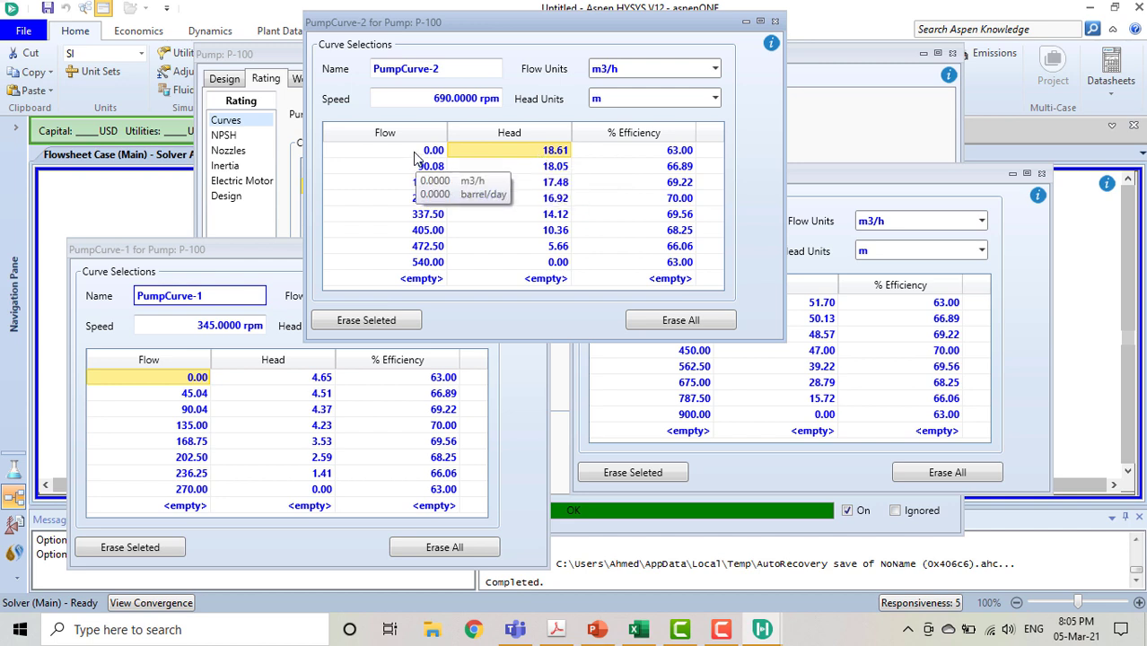
mouse_move(416, 183)
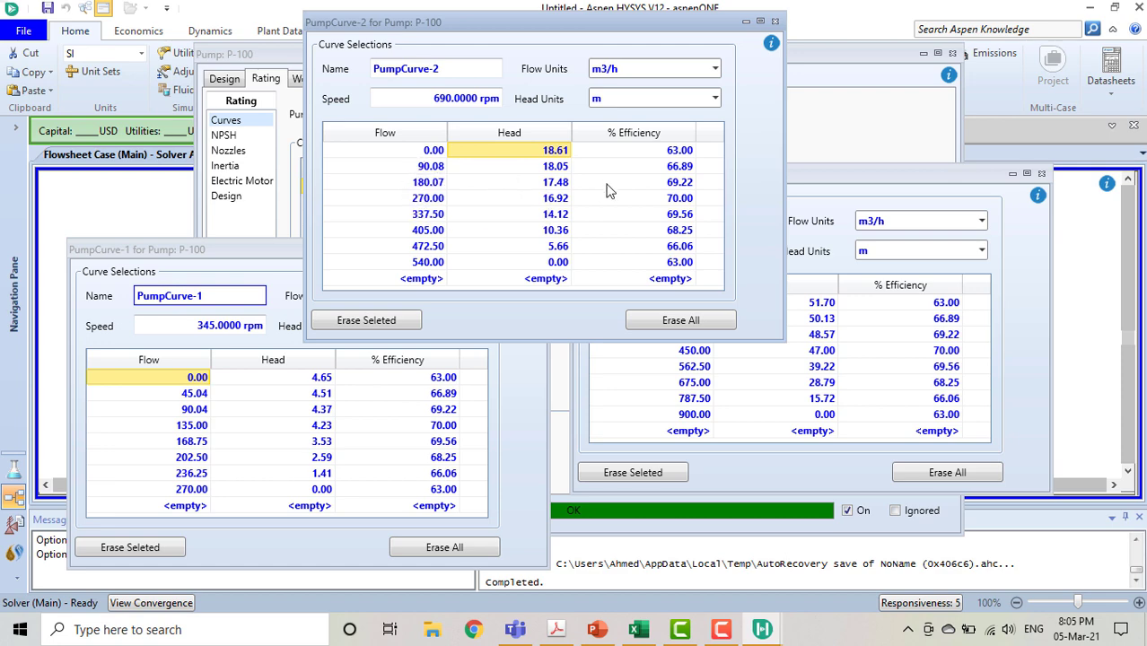
left_click_drag(808, 184, 832, 204)
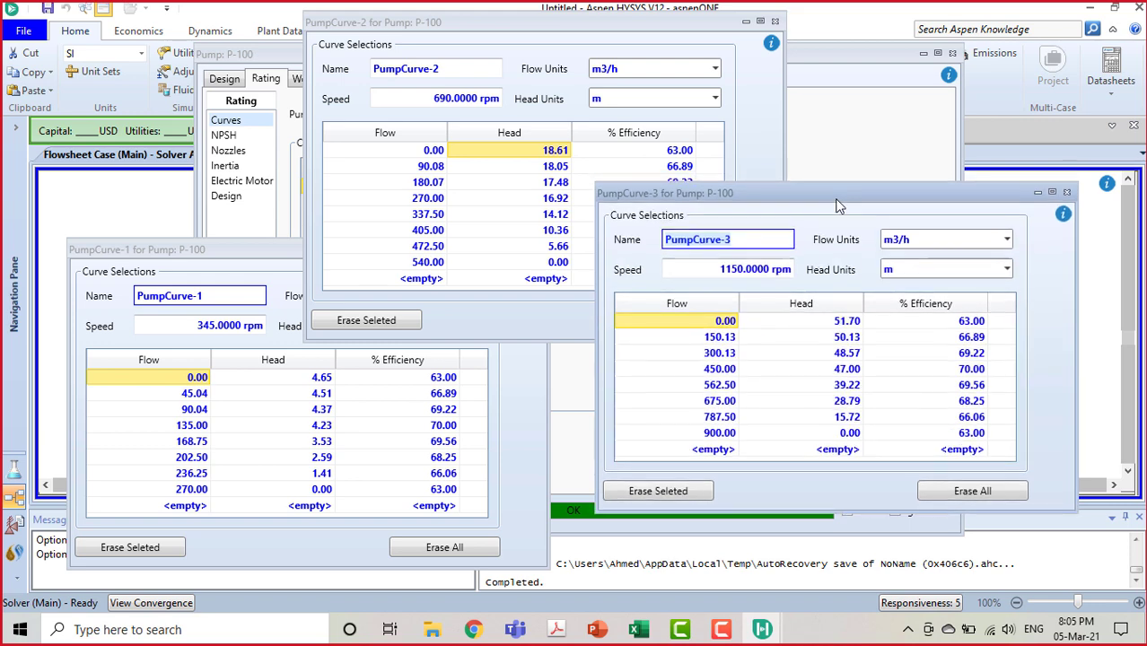
- Compare the speeds of the three generated curves and close all three curve windows
left_click(296, 251)
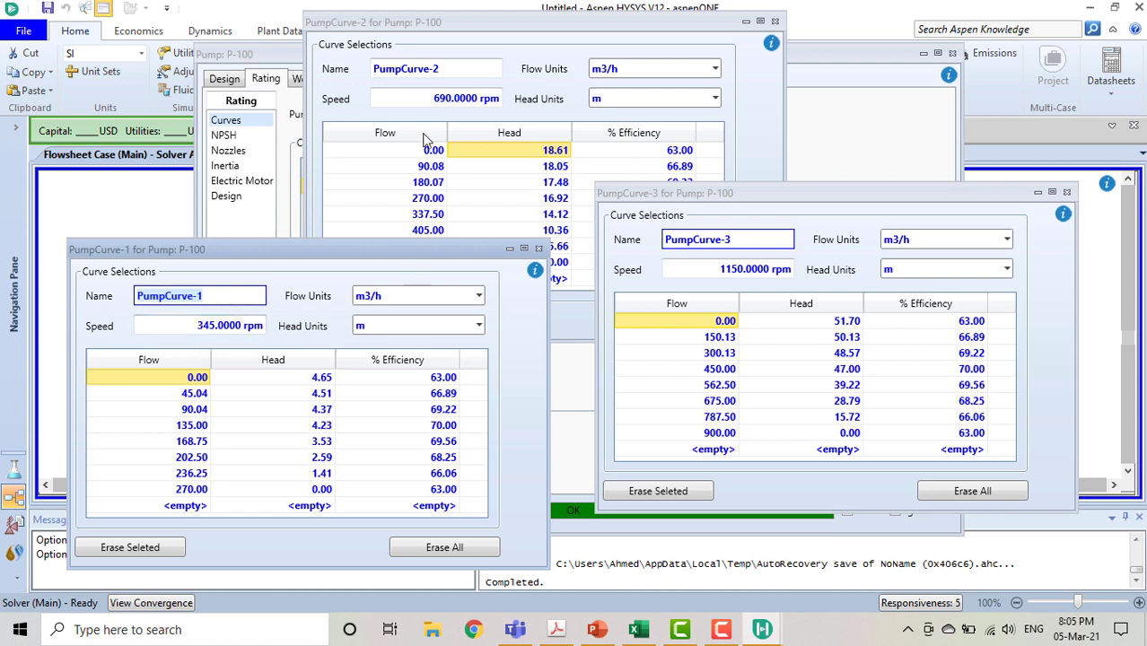
left_click(436, 99)
left_click(897, 205)
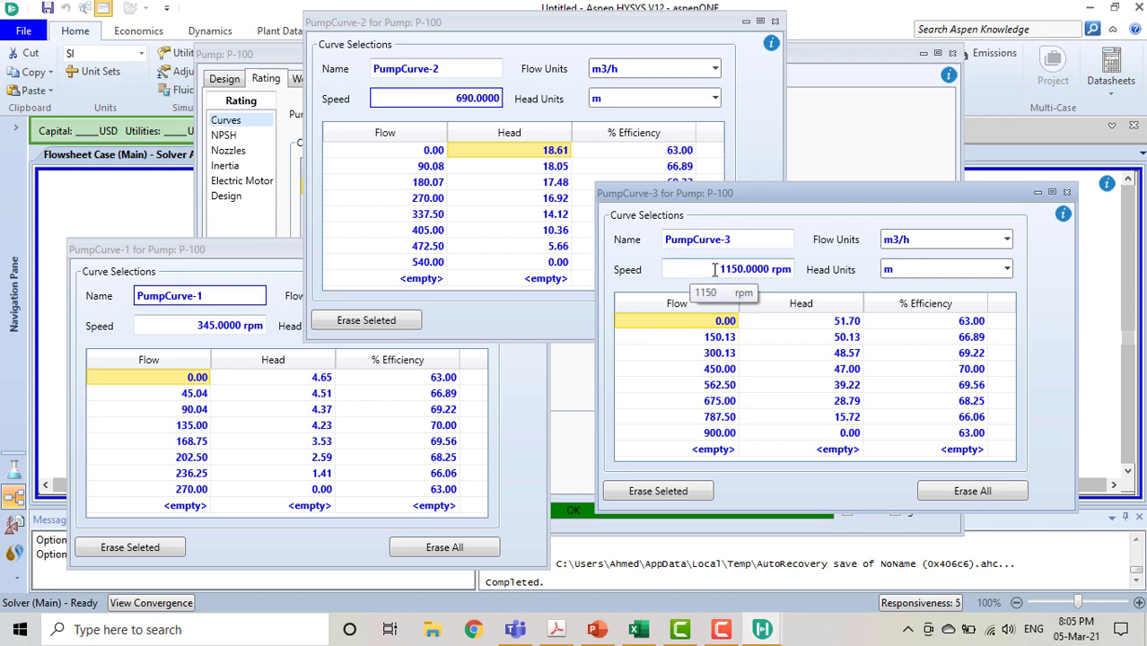
left_click(1066, 193)
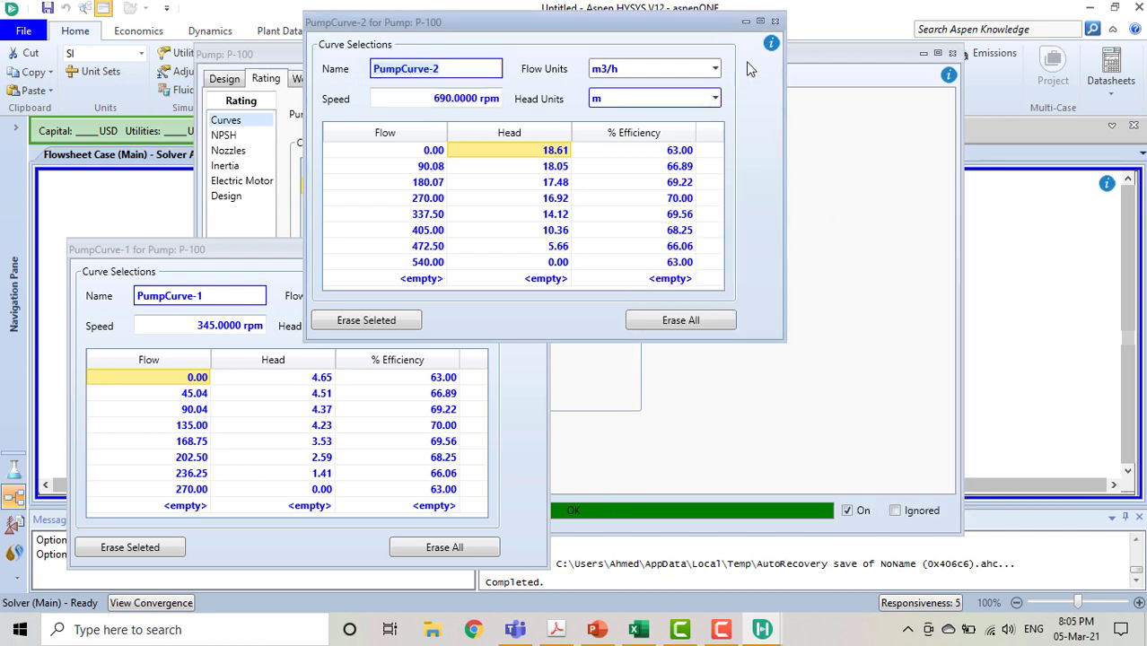
left_click(776, 20)
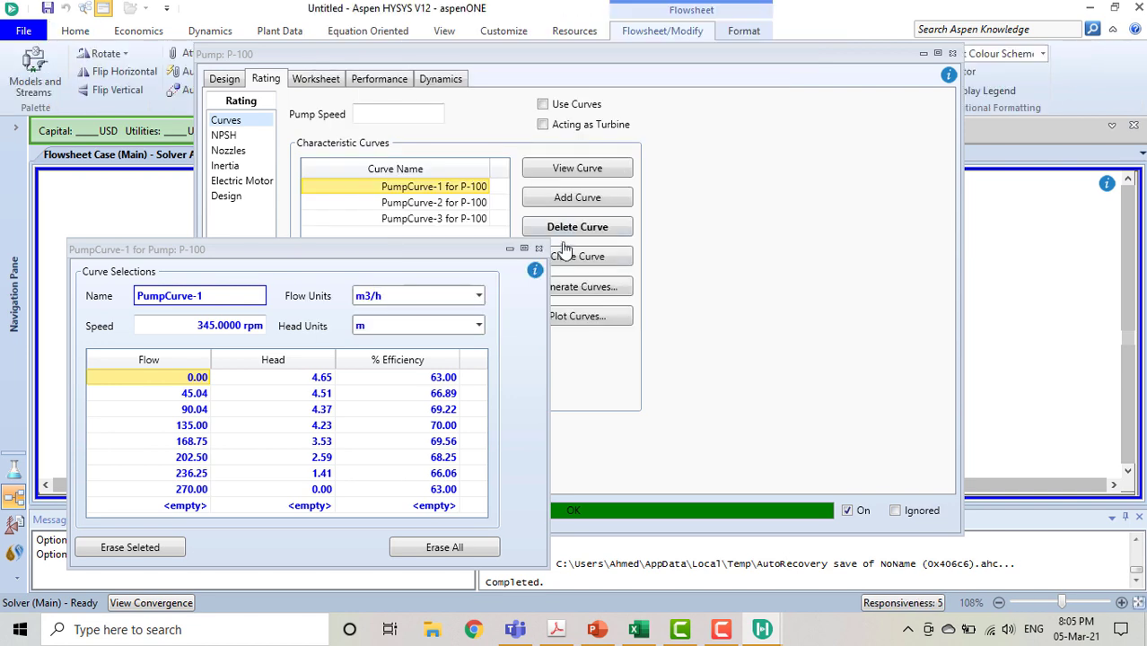
left_click(539, 249)
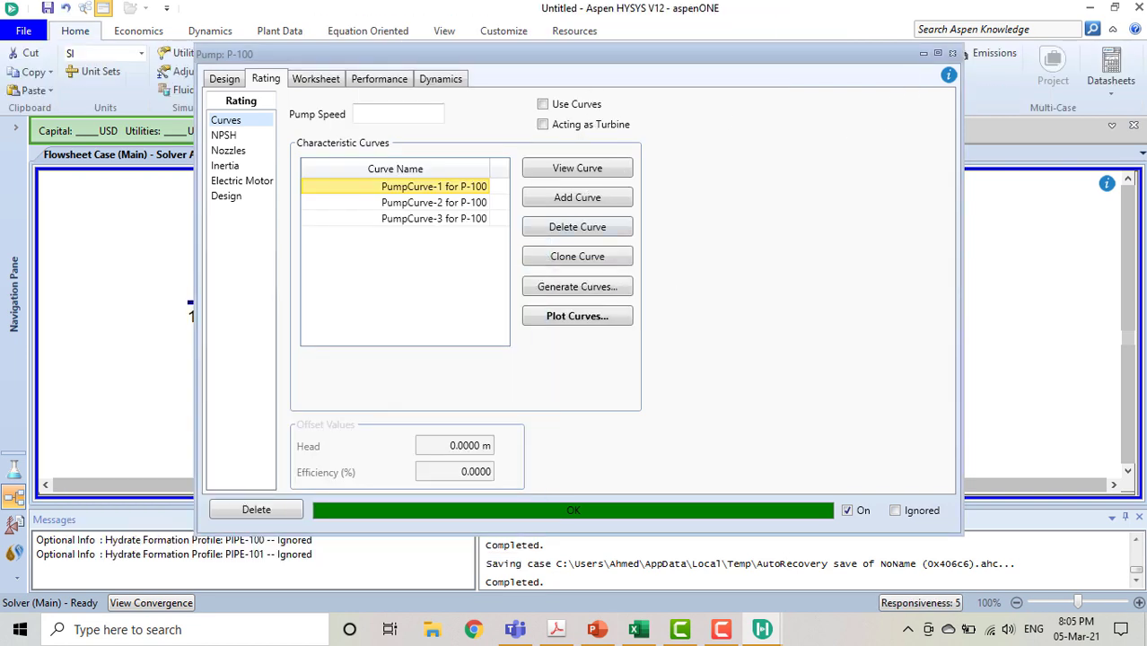
- Switch to the system curve workbook in Excel and review the pump curve data table, including the 345 RPM block
left_click(639, 629)
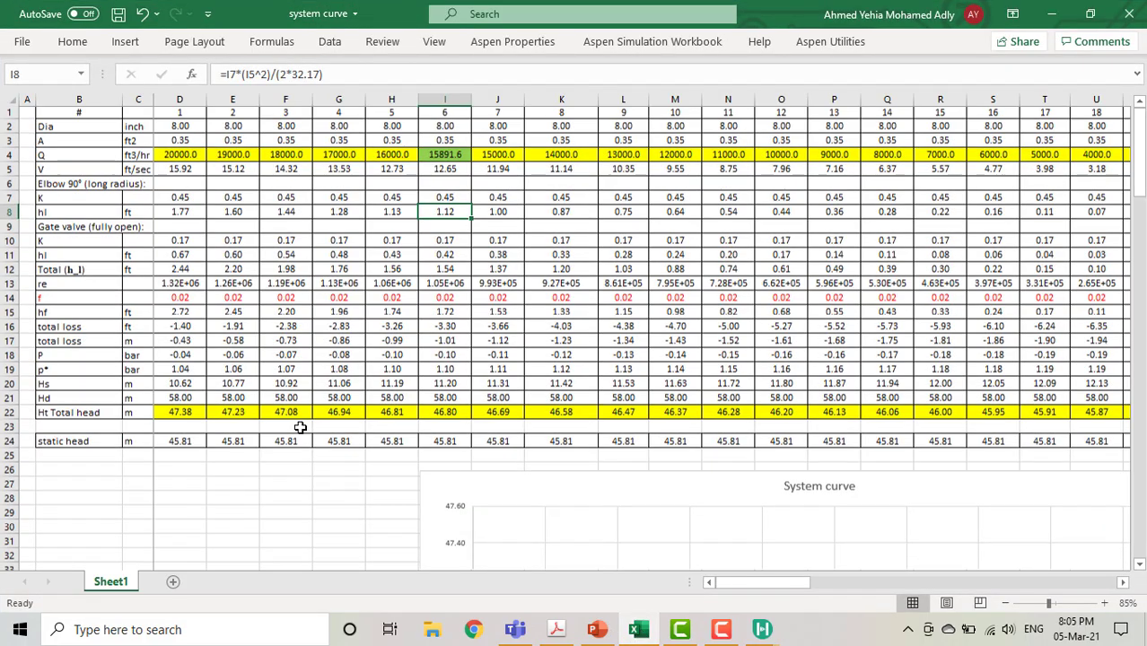
scroll(301, 428, "down", 19)
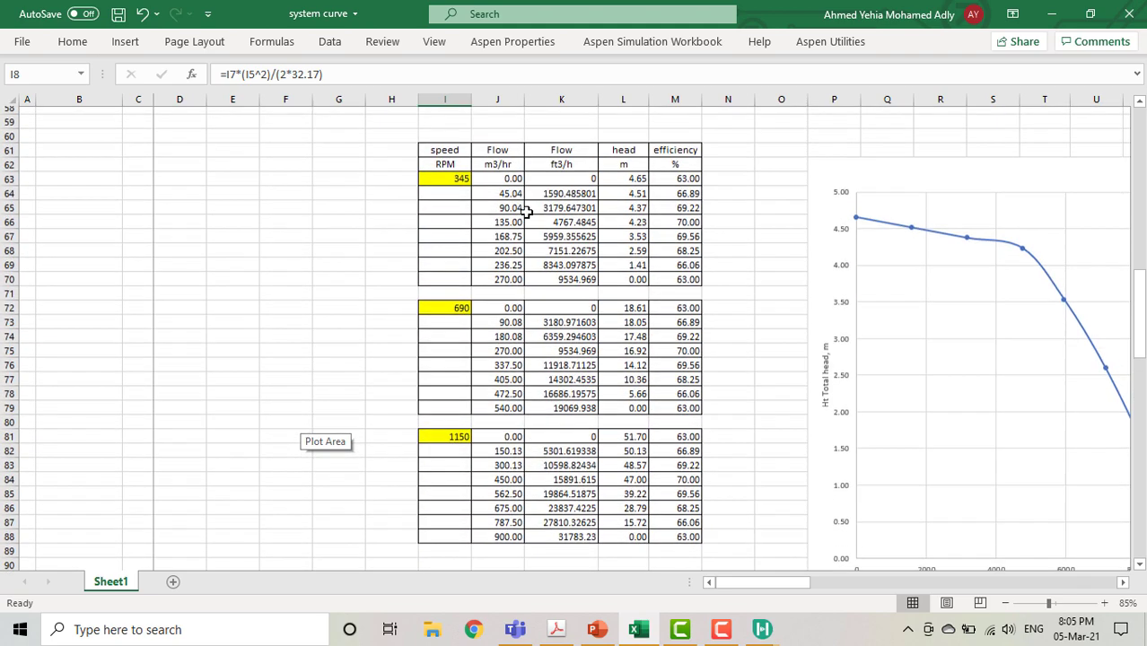
scroll(527, 212, "up", 1)
left_click_drag(431, 195, 661, 543)
left_click(410, 244)
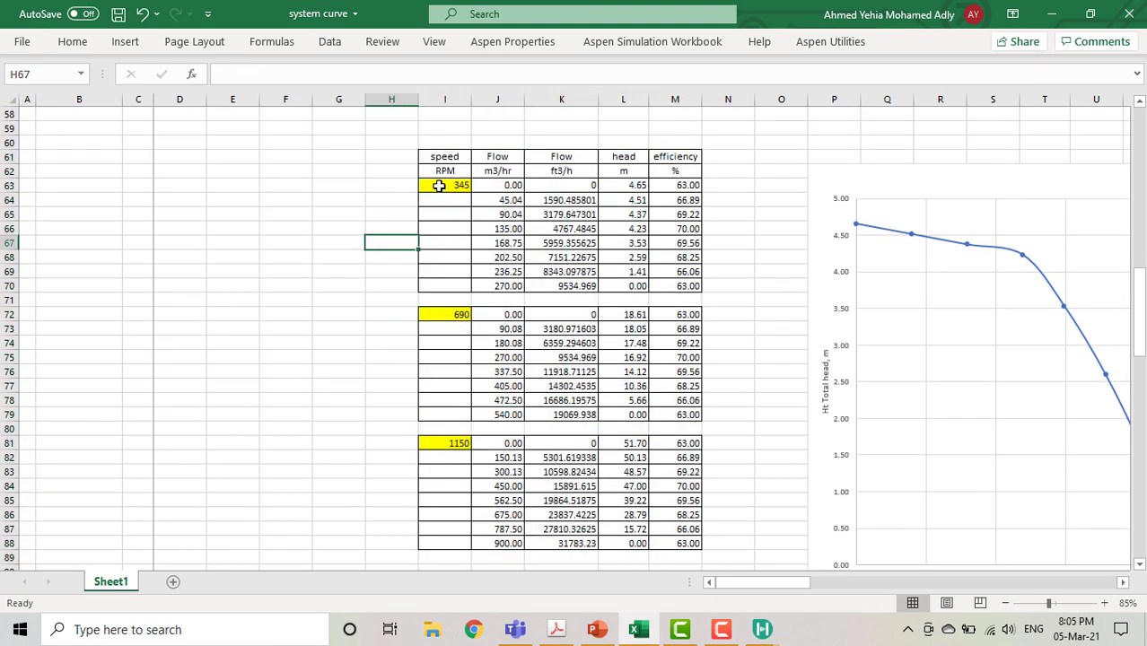
left_click_drag(439, 185, 682, 282)
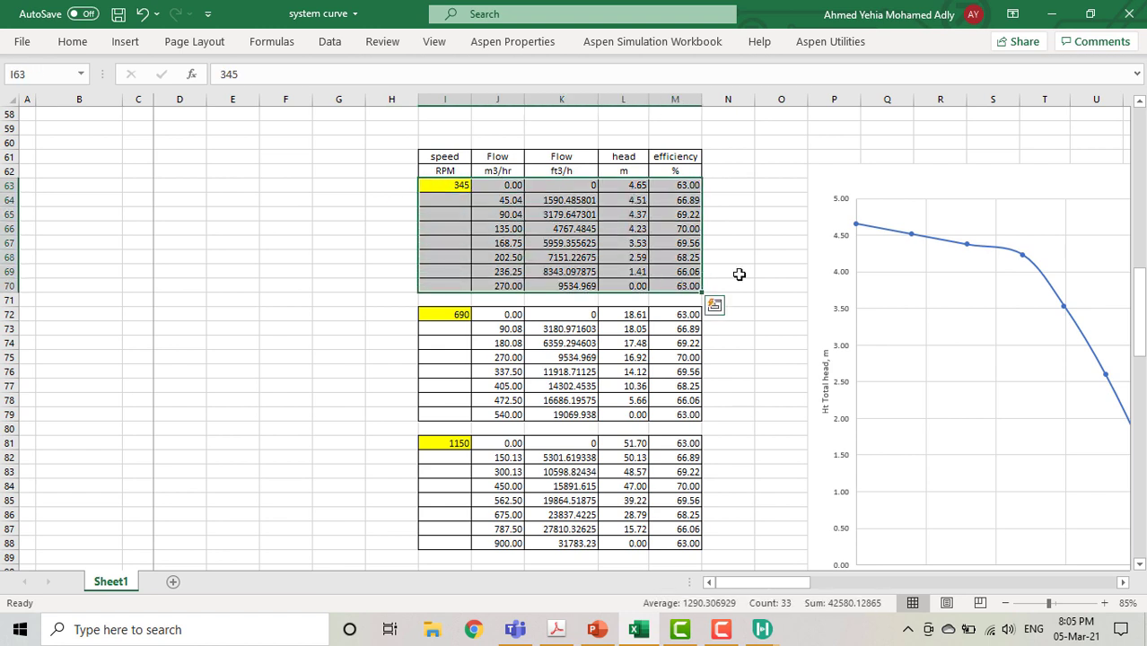
left_click(739, 274)
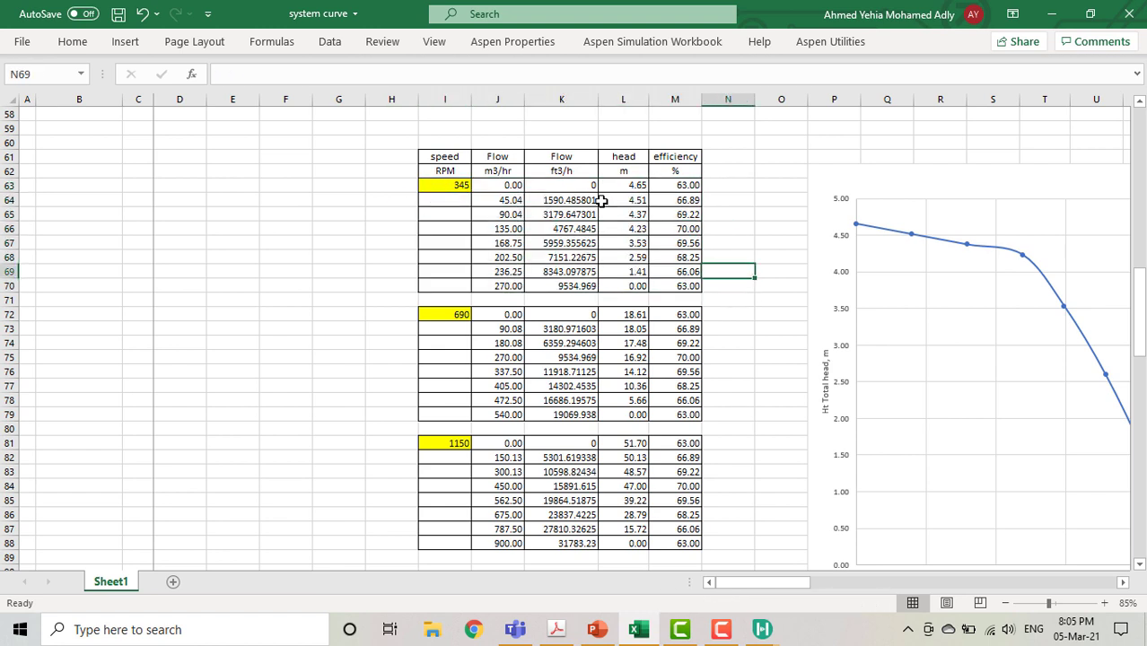
- Compare the m3/hr and ft3/h flow columns of the 345 RPM data with the flow axis of the system curve chart
left_click_drag(509, 185, 507, 258)
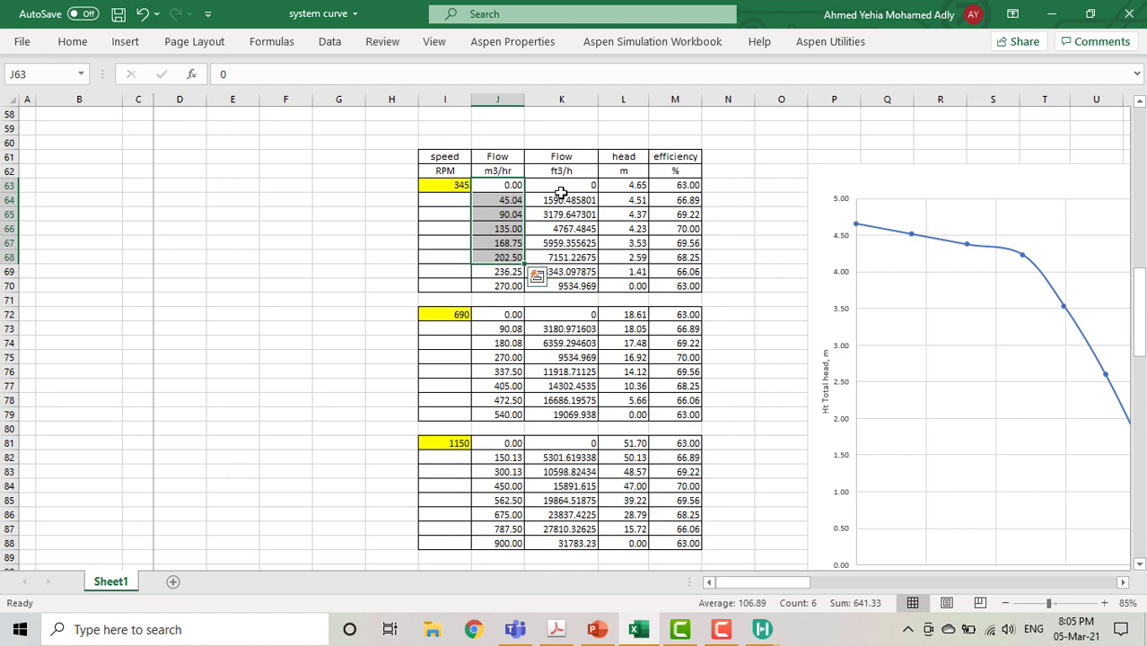
left_click_drag(561, 199, 566, 257)
scroll(626, 255, "up", 1)
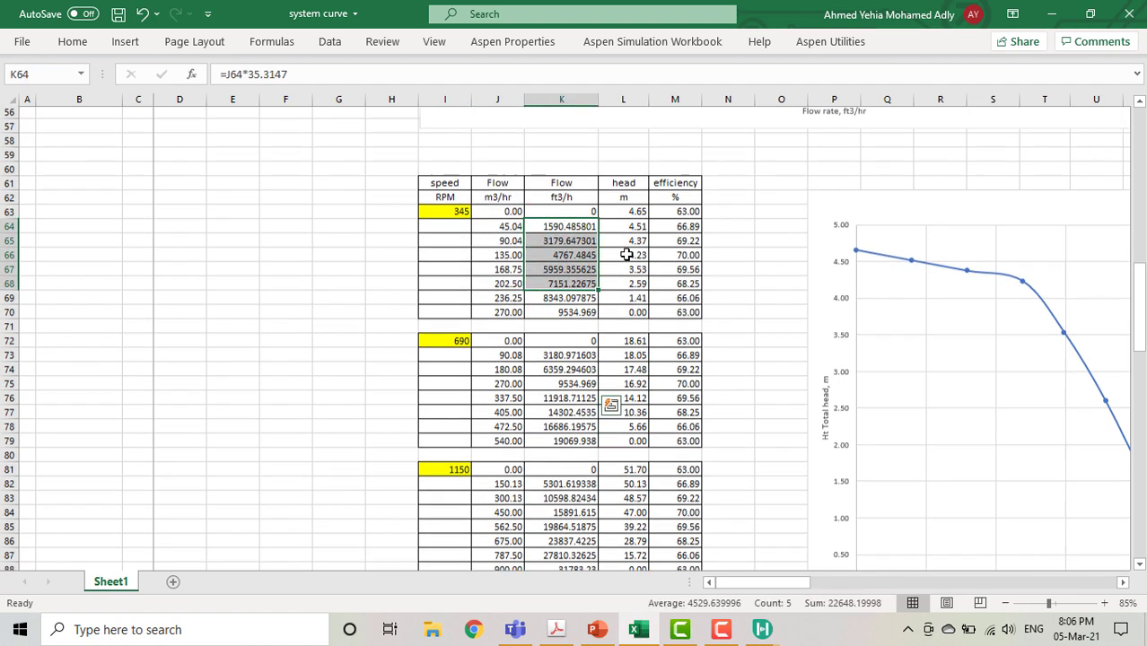
scroll(628, 256, "up", 11)
scroll(628, 256, "down", 2)
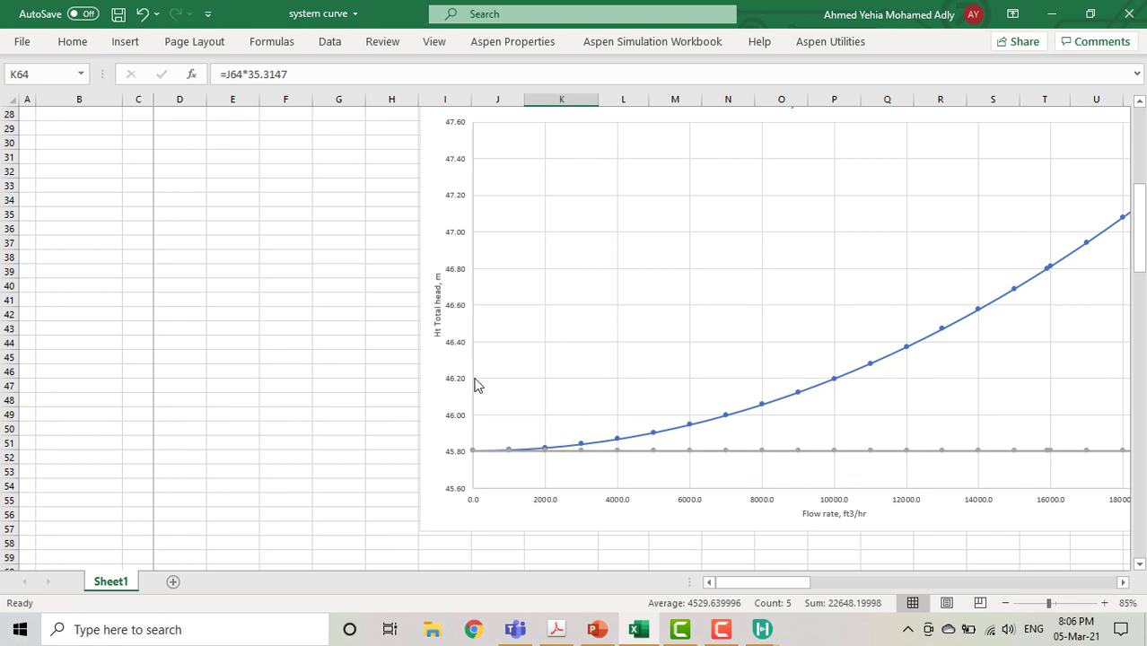
scroll(477, 385, "down", 8)
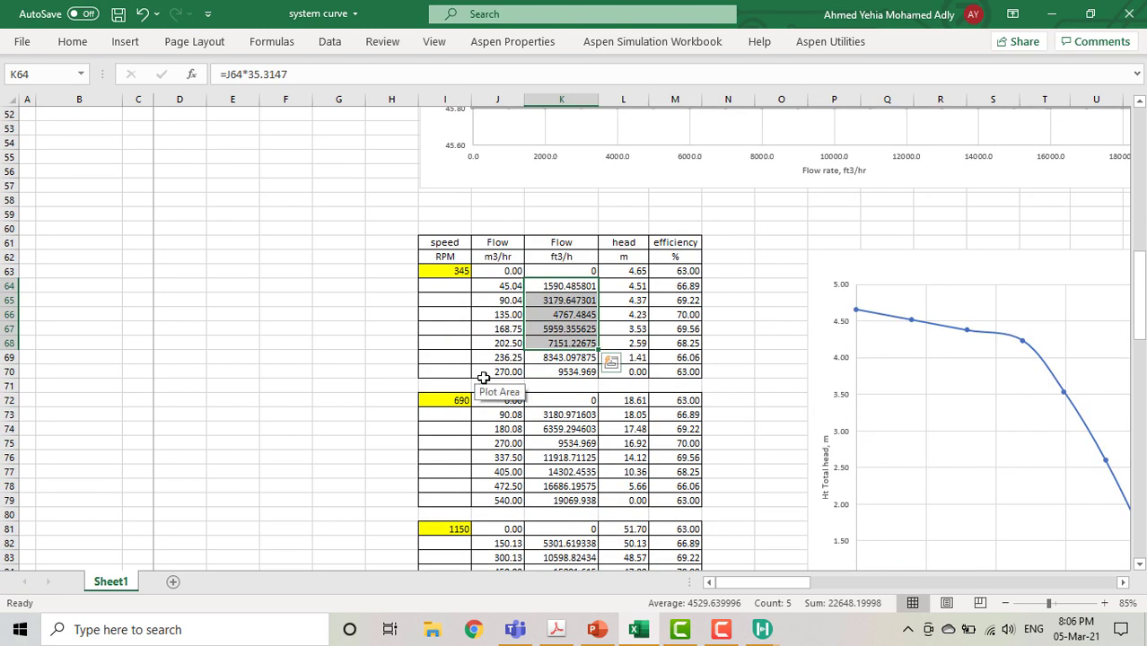
left_click(501, 281)
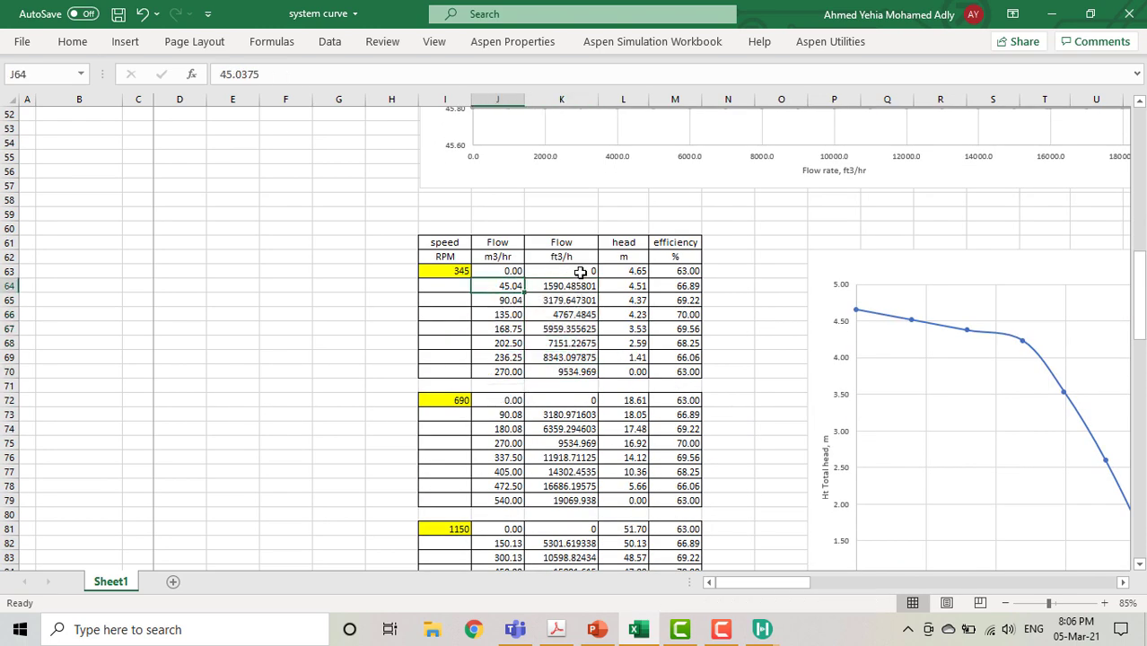
left_click_drag(581, 272, 582, 358)
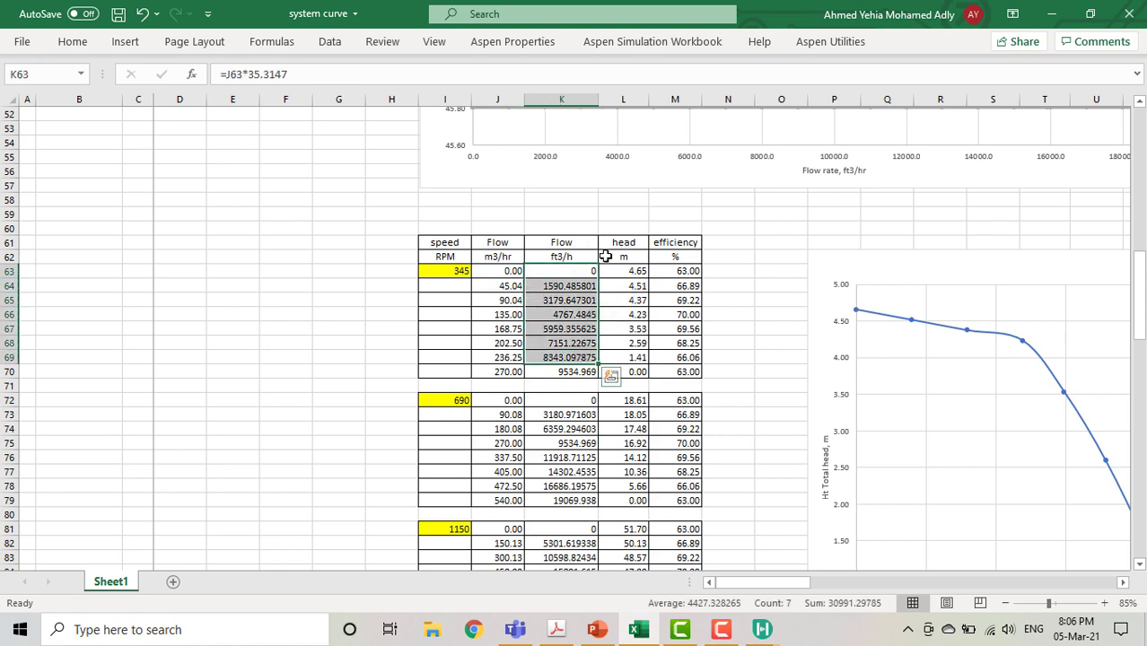
- Examine the head-versus-flow chart plotted from the 345 RPM data, including its ft3/hr flow axis and total head axis
left_click_drag(763, 583, 787, 583)
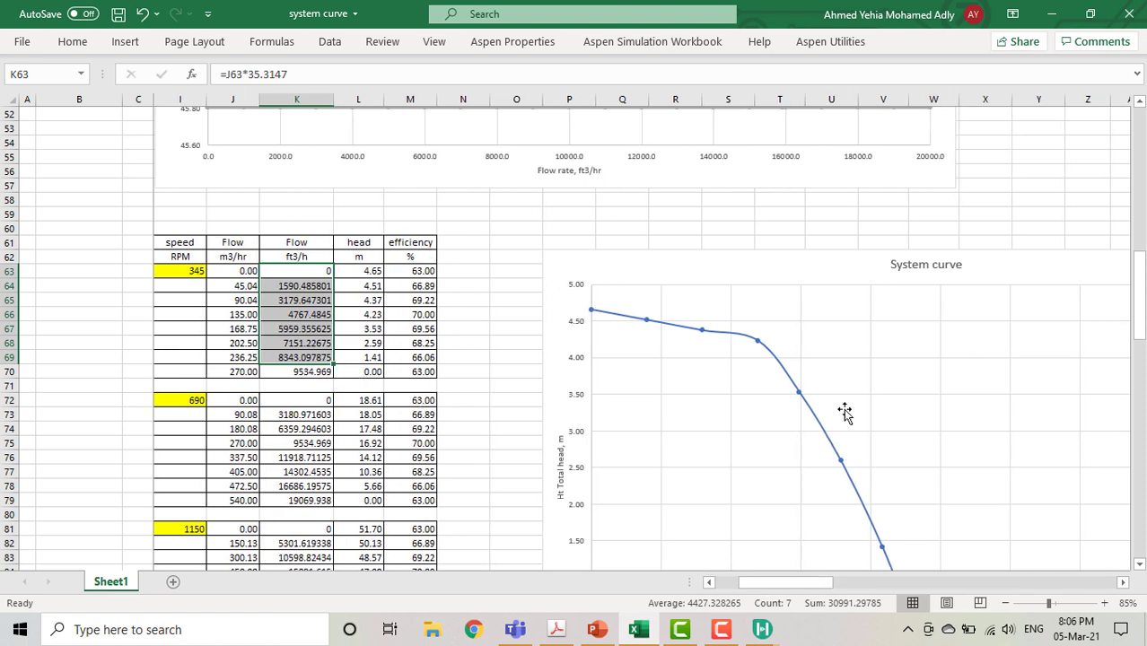
scroll(849, 404, "down", 7)
scroll(857, 409, "up", 1)
left_click(940, 418)
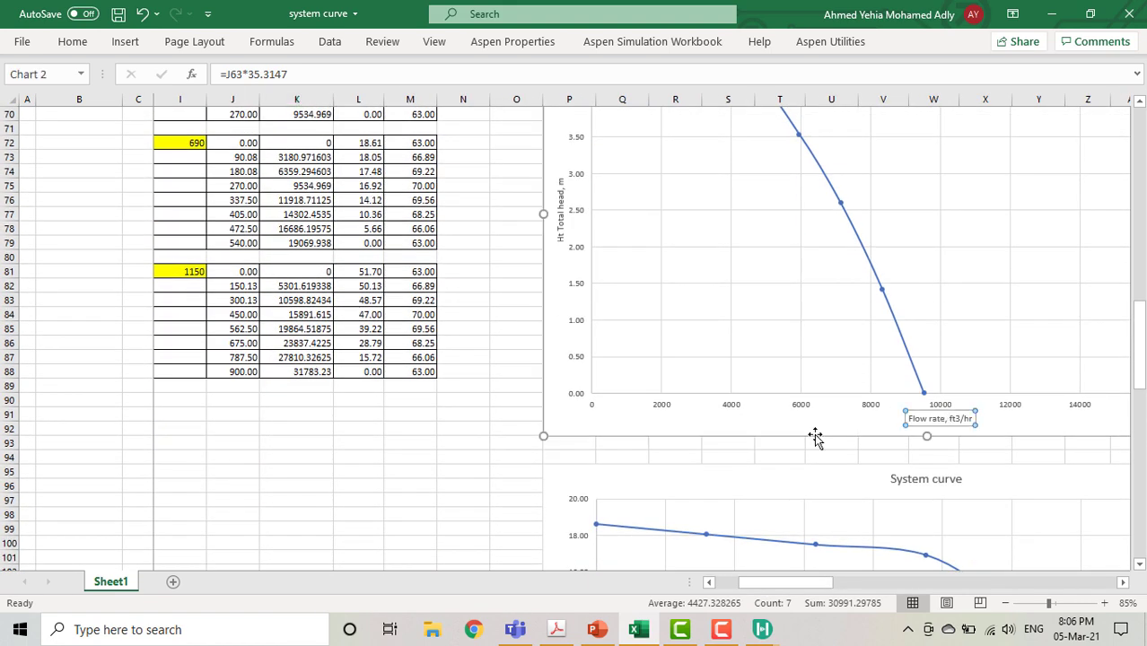
scroll(720, 413, "up", 1)
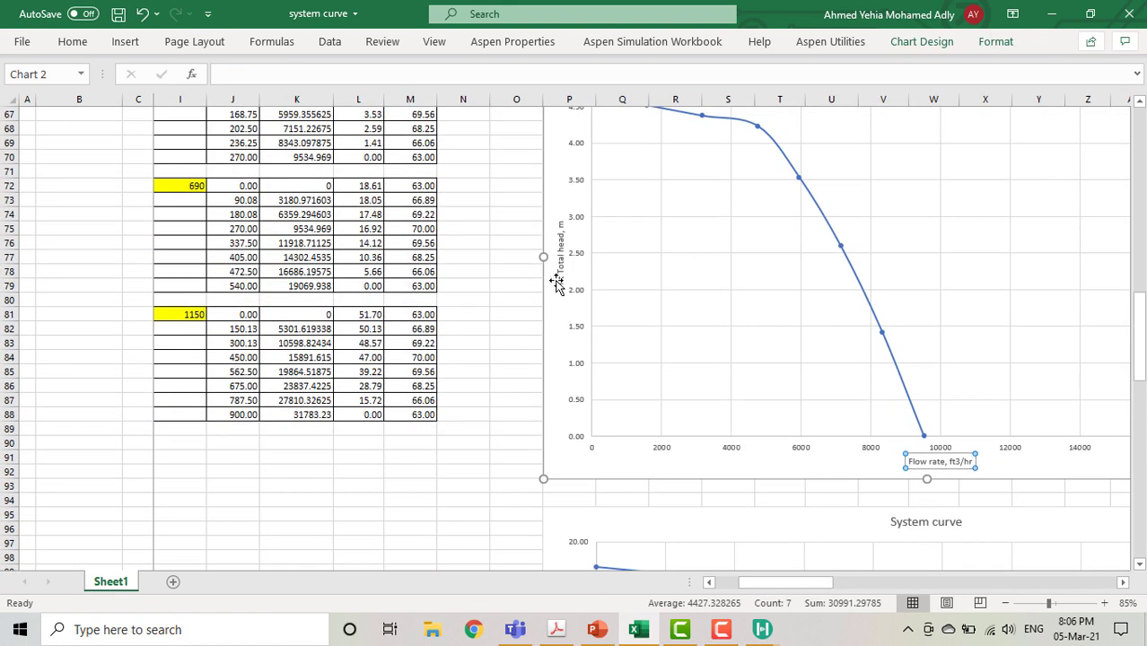
left_click(511, 282)
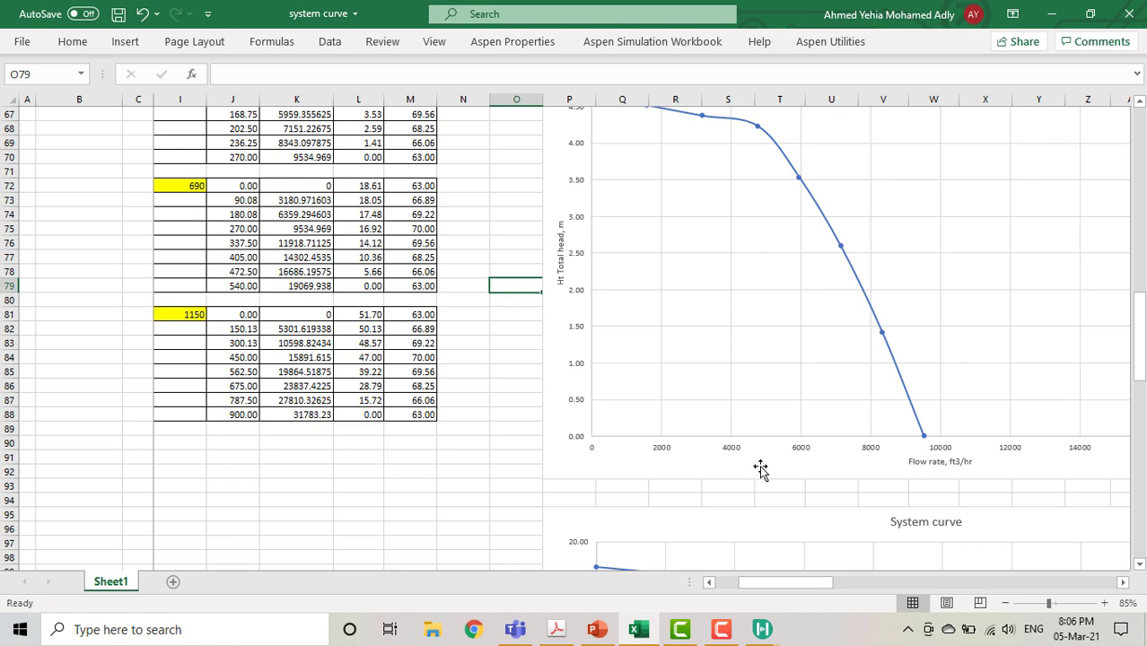
- Review the head-versus-flow charts for the 690 and 1150 RPM curves and return to the 345 RPM chart
scroll(763, 468, "down", 13)
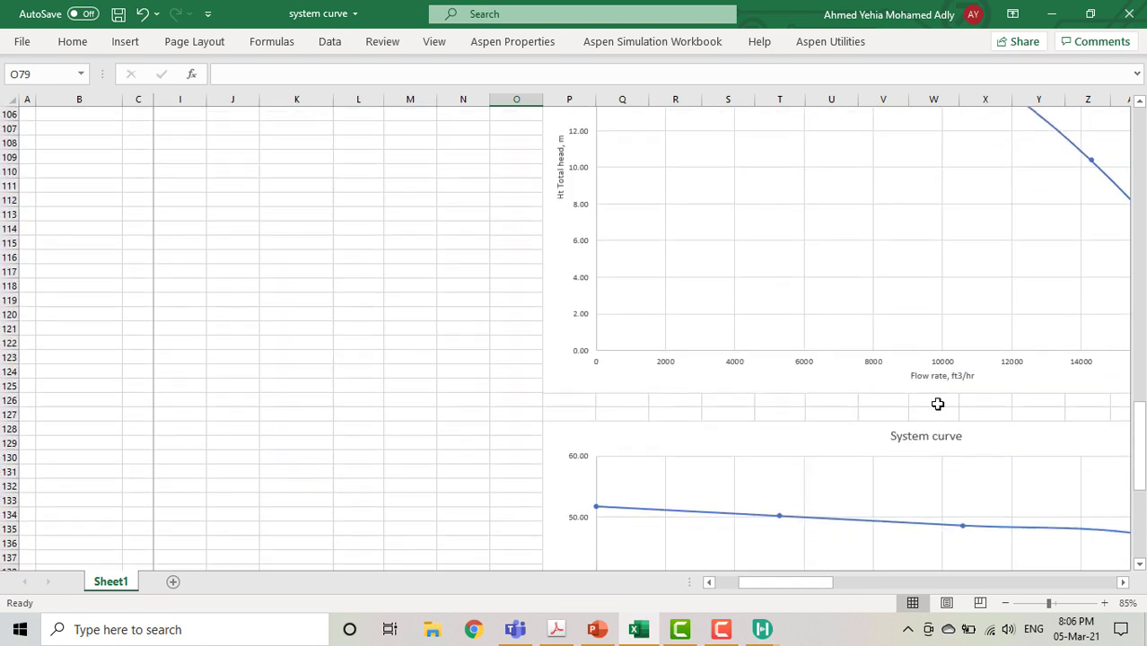
scroll(942, 384, "up", 2)
mouse_move(793, 585)
left_mouse_down()
mouse_move(822, 584)
mouse_move(812, 584)
left_mouse_up()
scroll(795, 543, "down", 7)
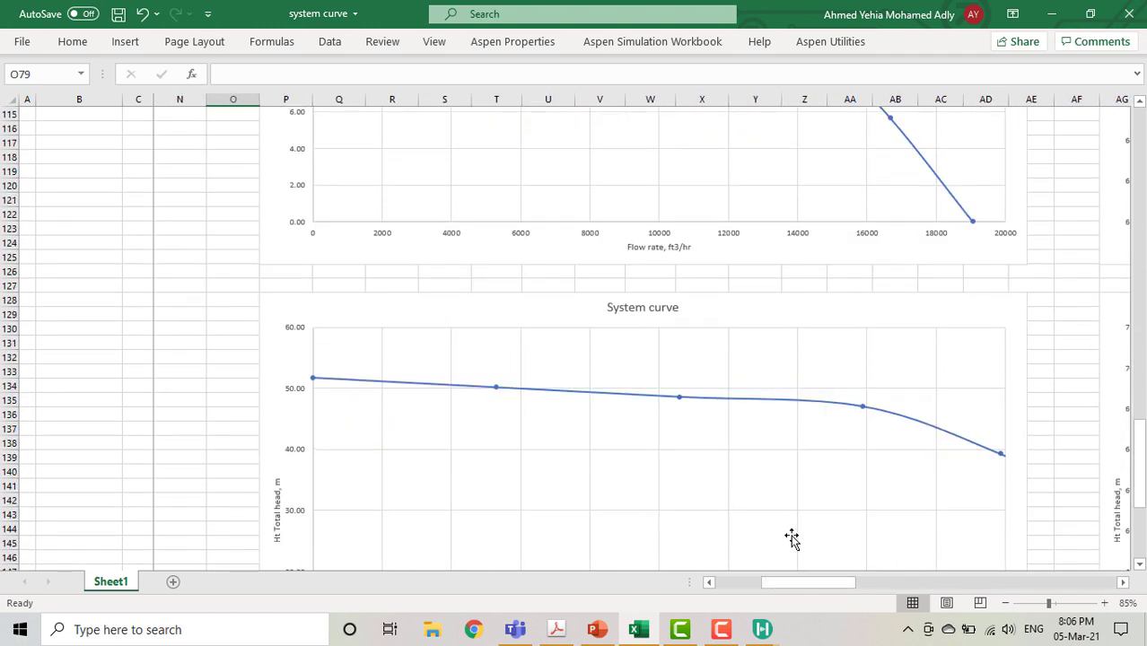
scroll(690, 371, "down", 3)
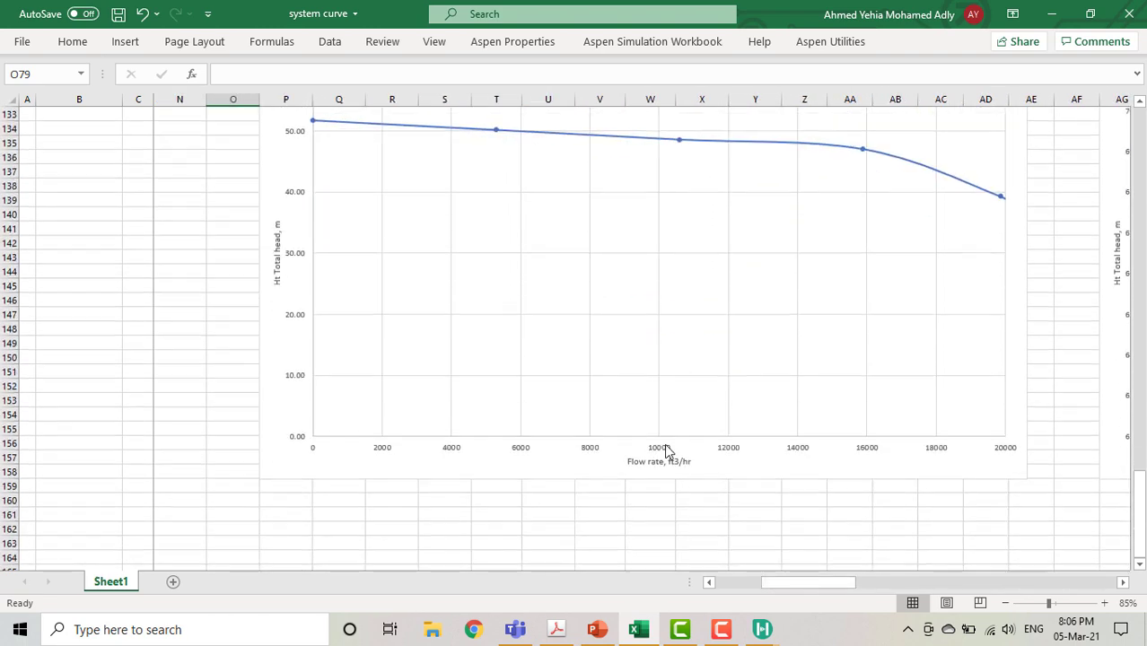
scroll(669, 450, "up", 6)
scroll(665, 446, "up", 20)
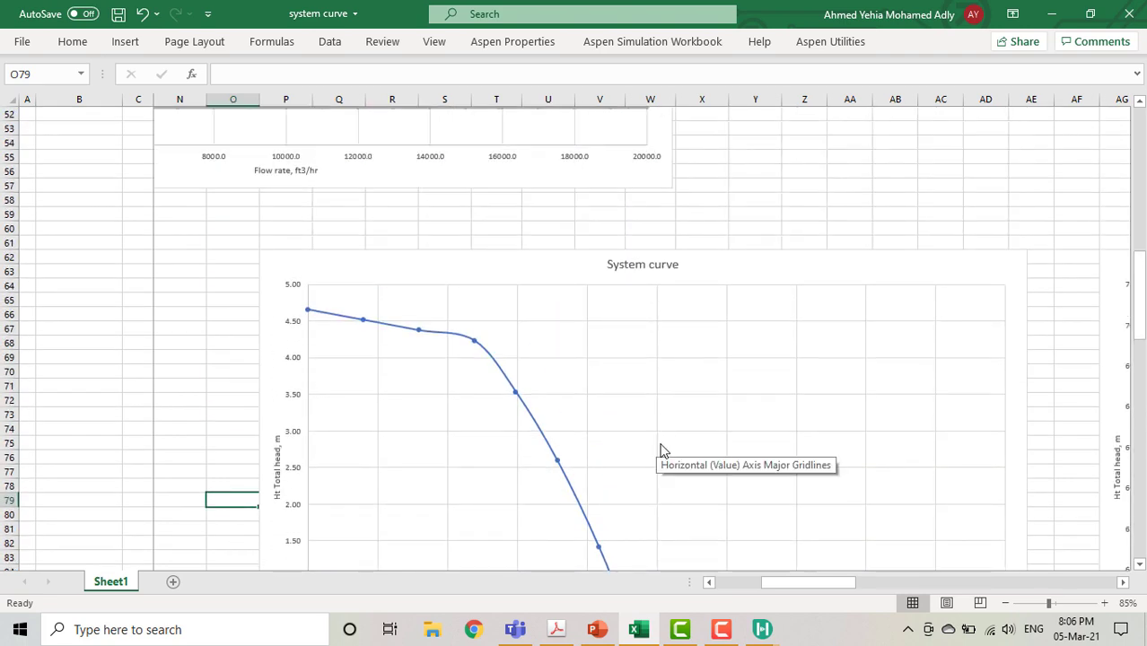
- Examine the efficiency-versus-flow chart for 345 RPM and compare its shape with the performance curves on PowerPoint slide 88
left_click_drag(801, 590, 869, 590)
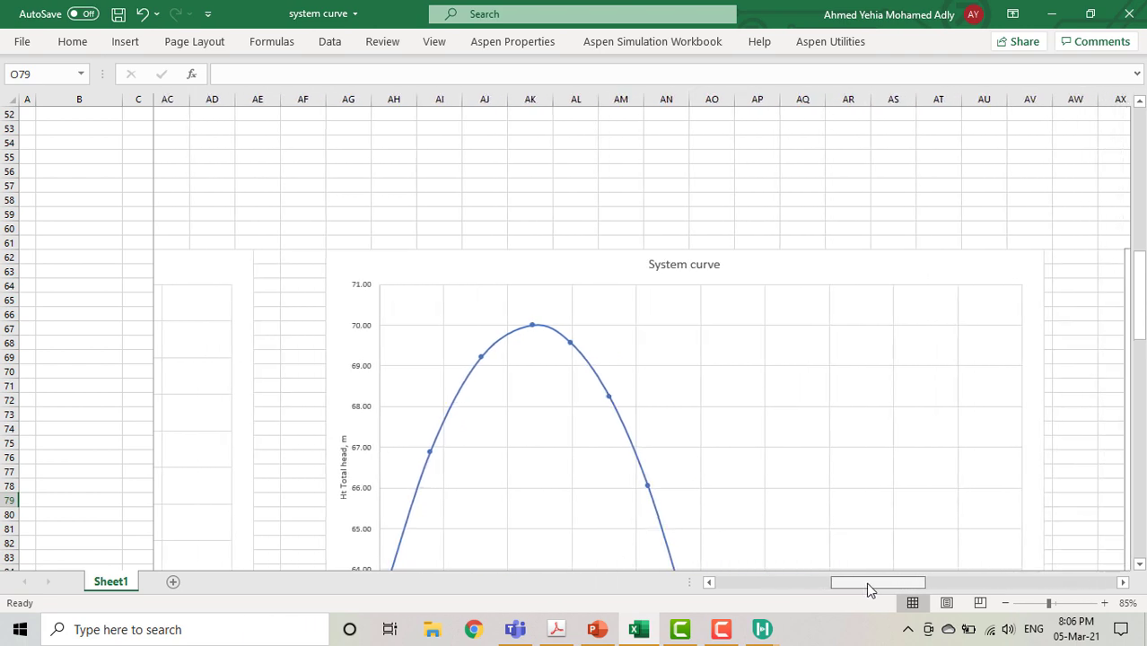
scroll(773, 372, "down", 6)
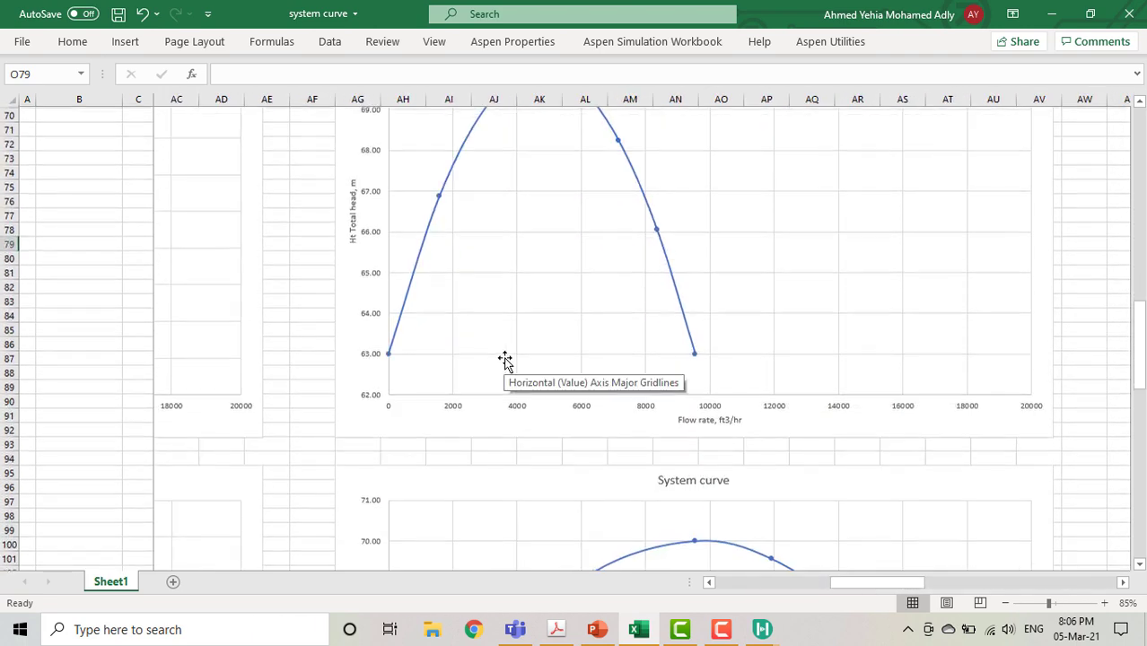
scroll(691, 379, "up", 3)
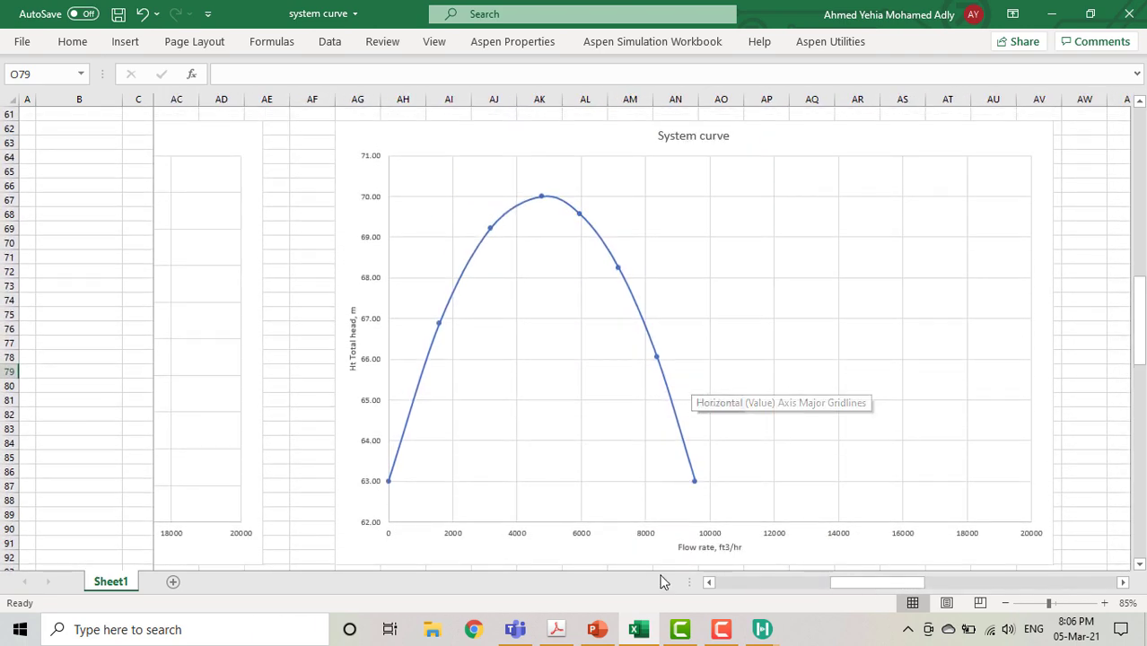
left_click(597, 629)
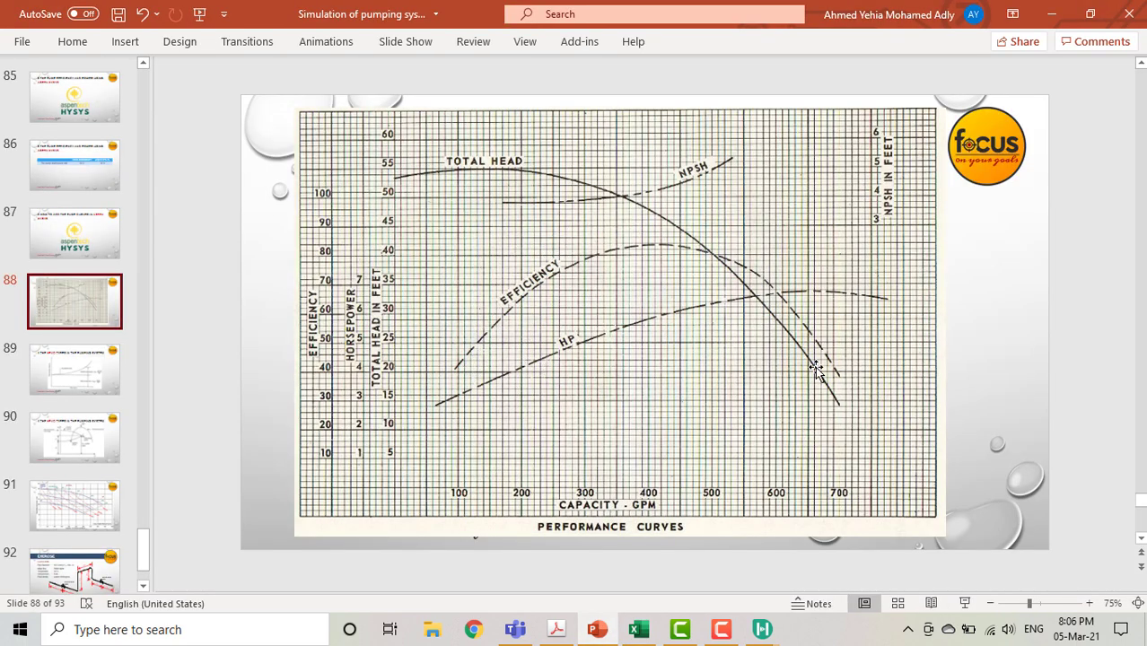
left_click(1052, 14)
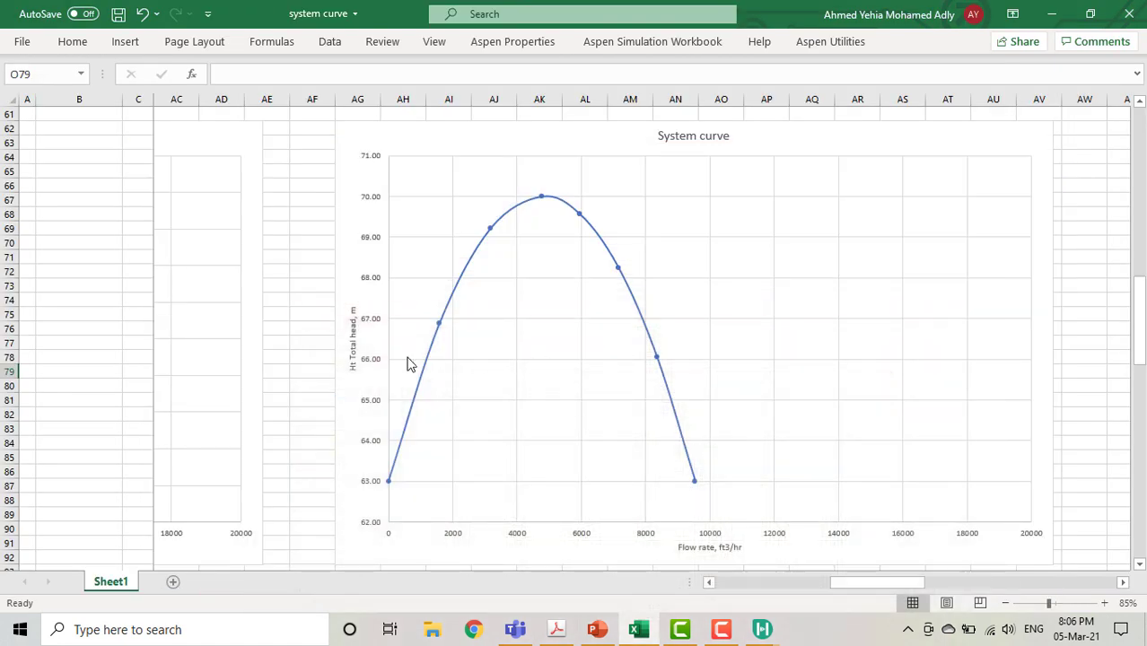
left_click(303, 339)
left_click(1074, 355)
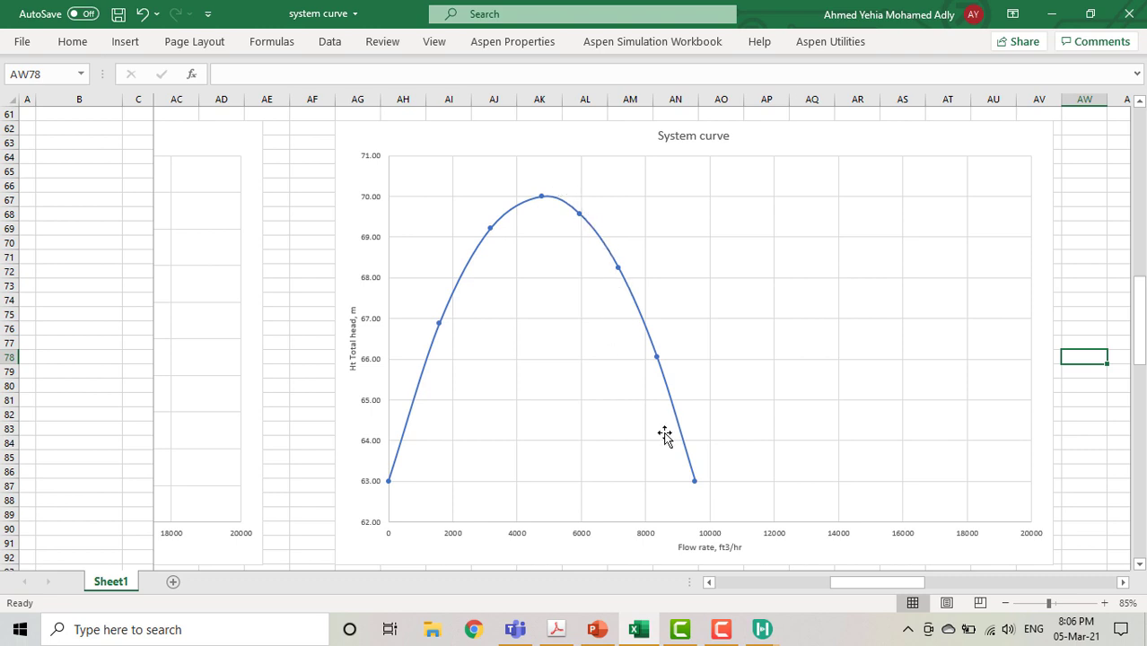
- Review the efficiency-versus-flow charts for 690 and 1150 RPM, including the flow axis limit, and return to the 345 RPM chart
scroll(664, 436, "down", 13)
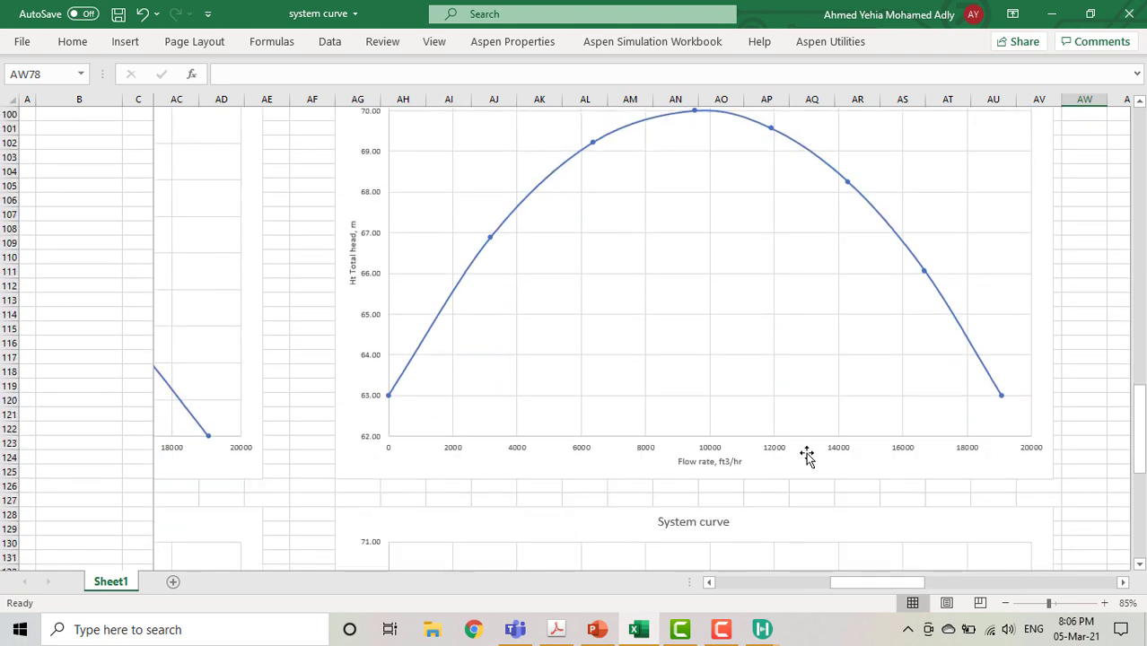
scroll(807, 456, "down", 9)
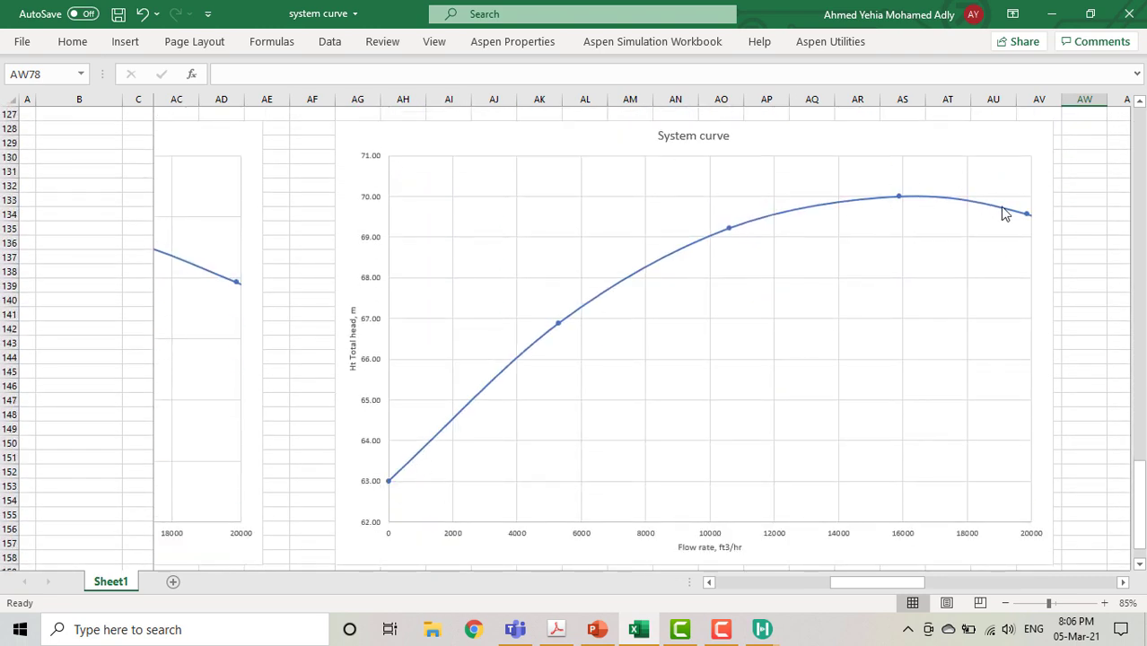
left_click(1031, 541)
left_click(1084, 431)
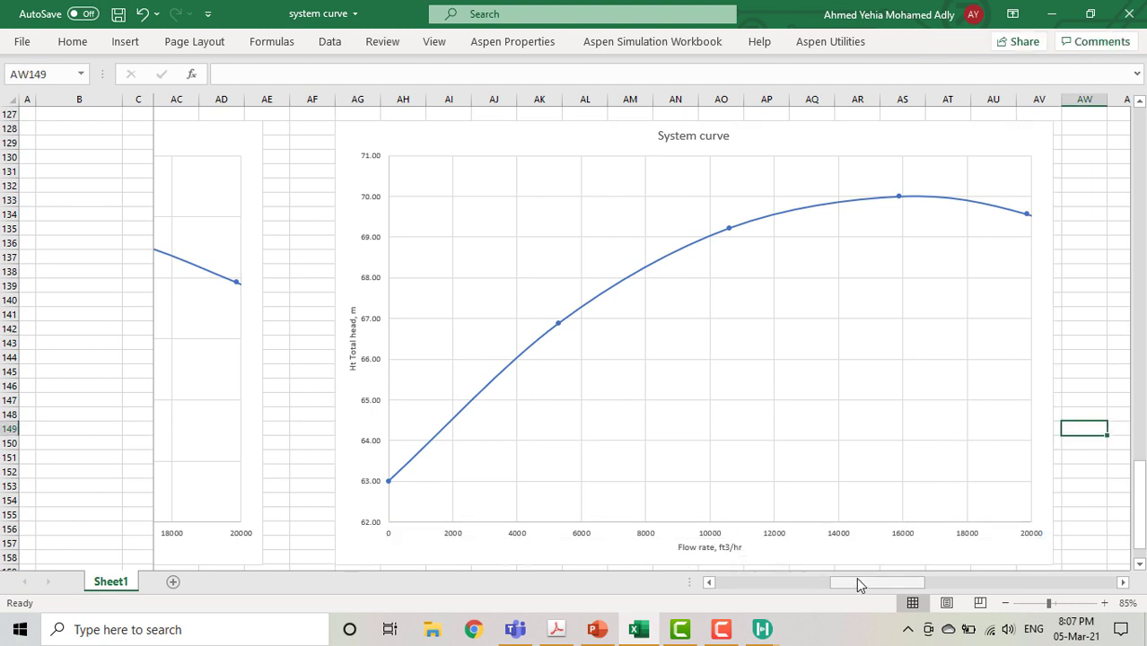
scroll(804, 303, "up", 7)
scroll(803, 308, "up", 15)
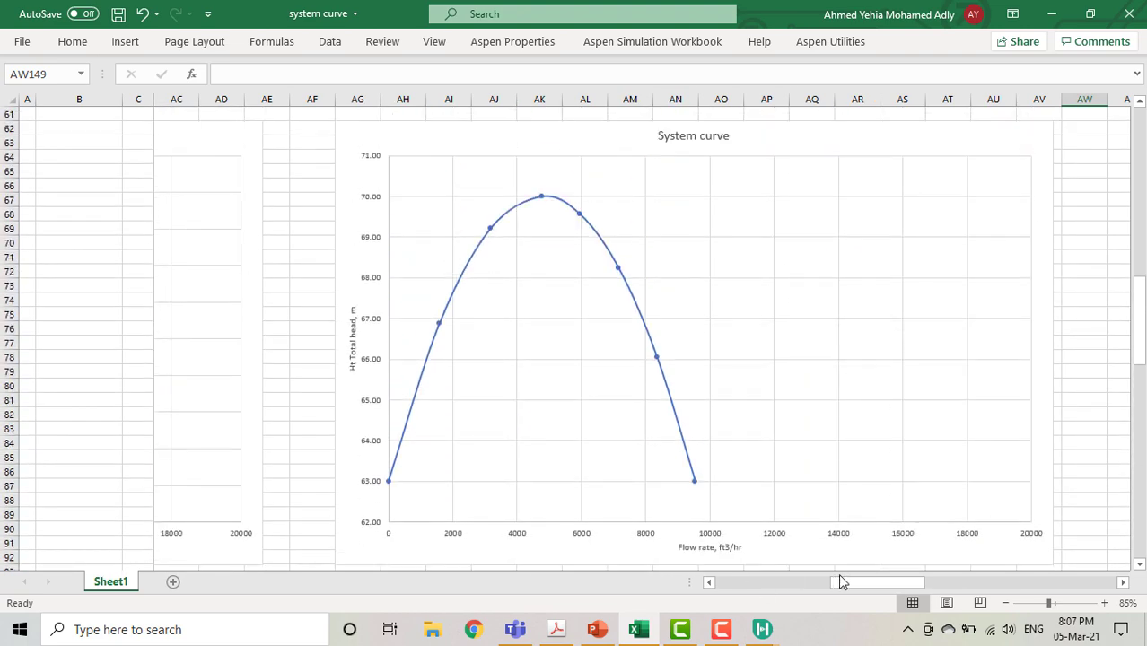
- Review the original system curve chart with its static head line and the pump curve data table beneath it
left_click_drag(857, 583, 826, 592)
scroll(620, 422, "up", 13)
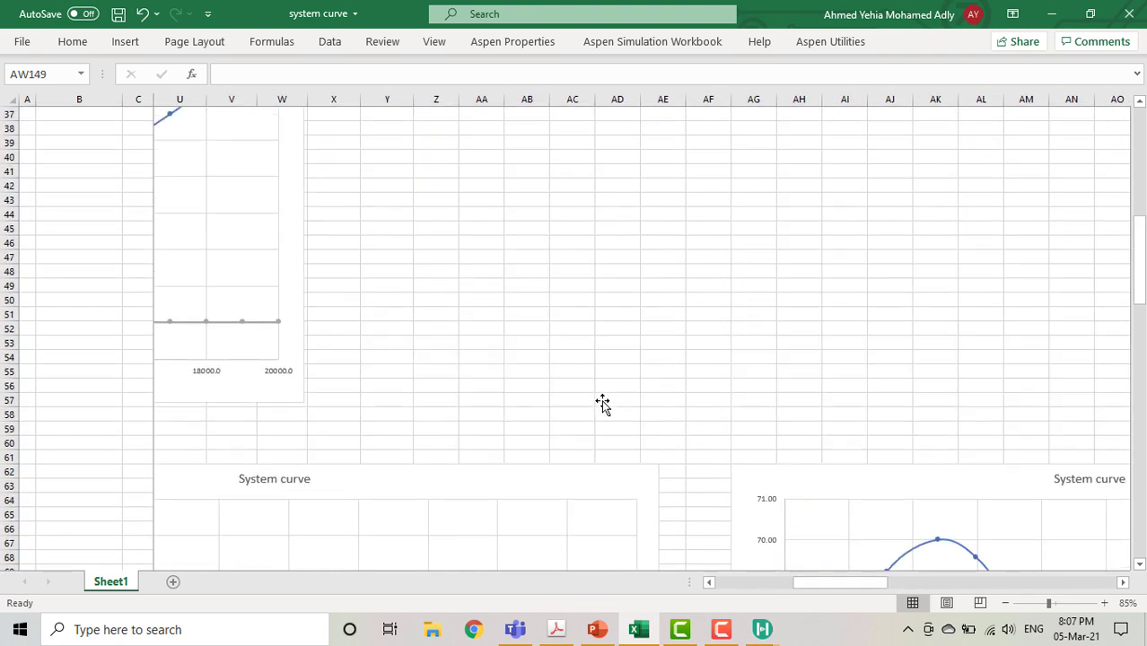
left_click(299, 367)
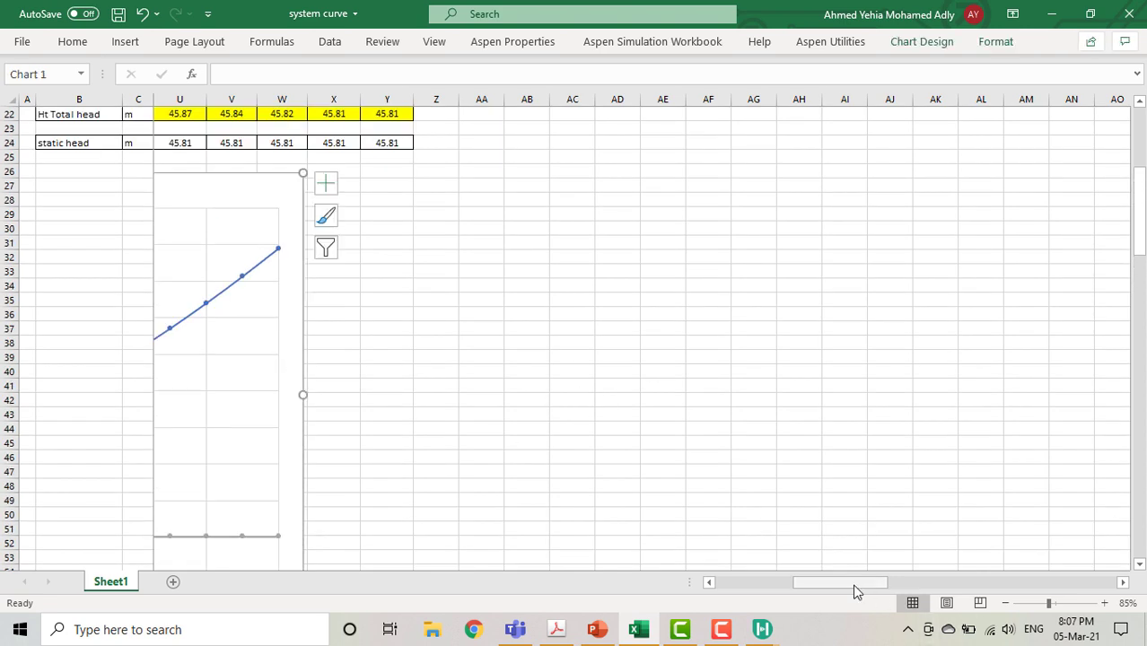
left_click_drag(855, 586, 792, 584)
scroll(648, 380, "down", 2)
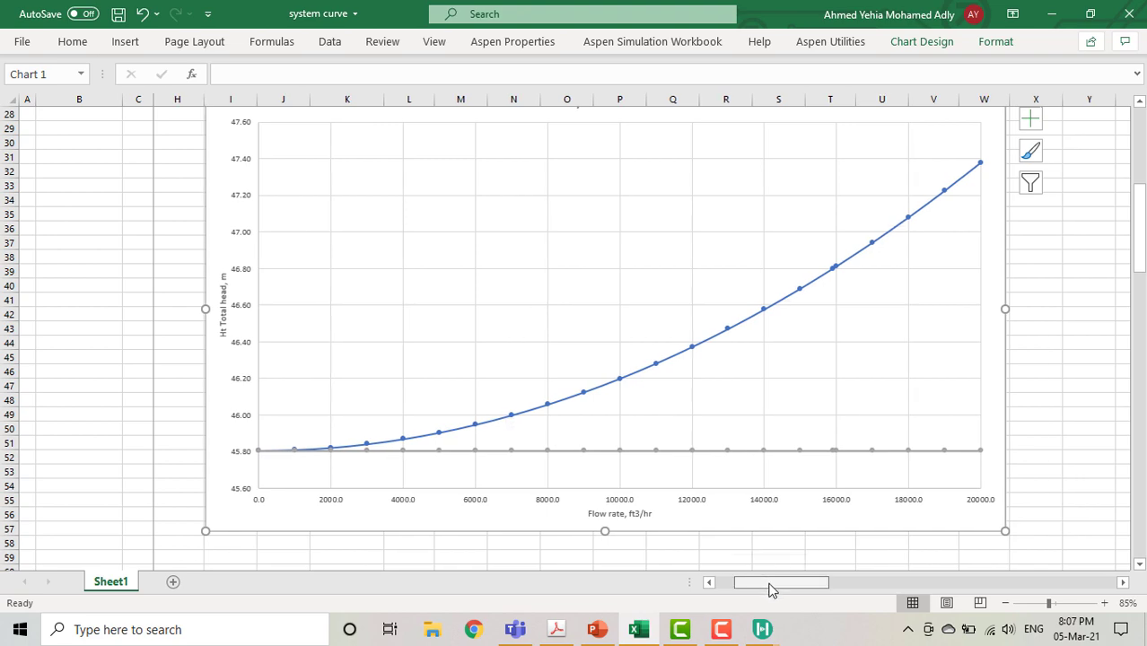
scroll(735, 474, "down", 8)
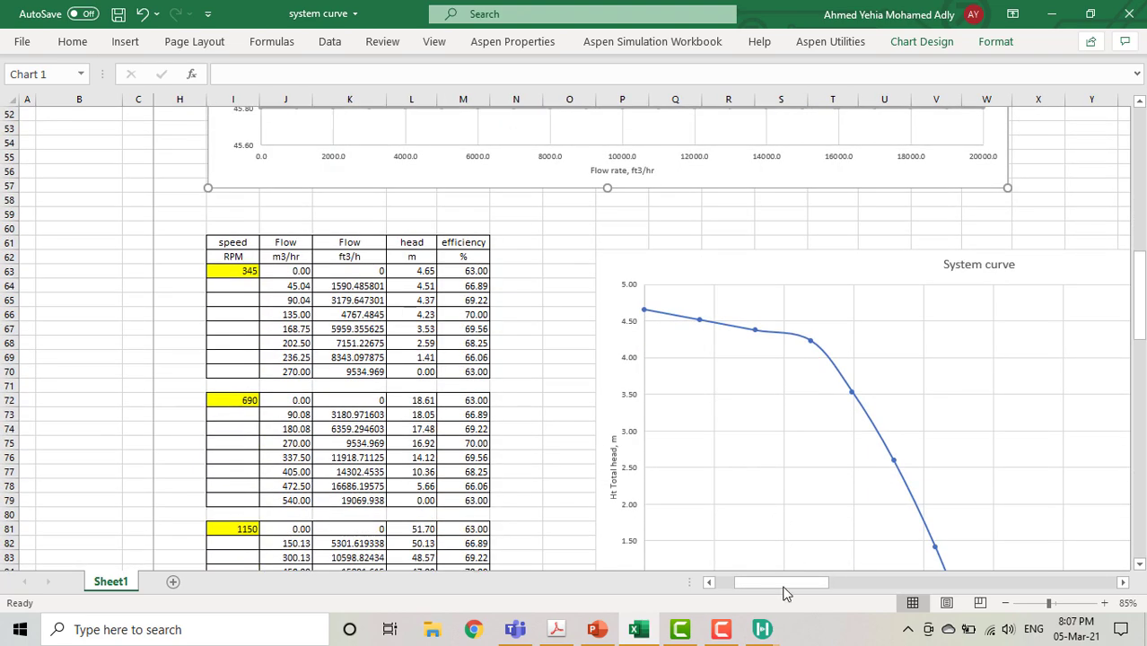
- Examine the combined chart of efficiency, system, static head and pump curves for 345 RPM, checking it against the 345 RPM data block
left_click_drag(787, 585, 992, 588)
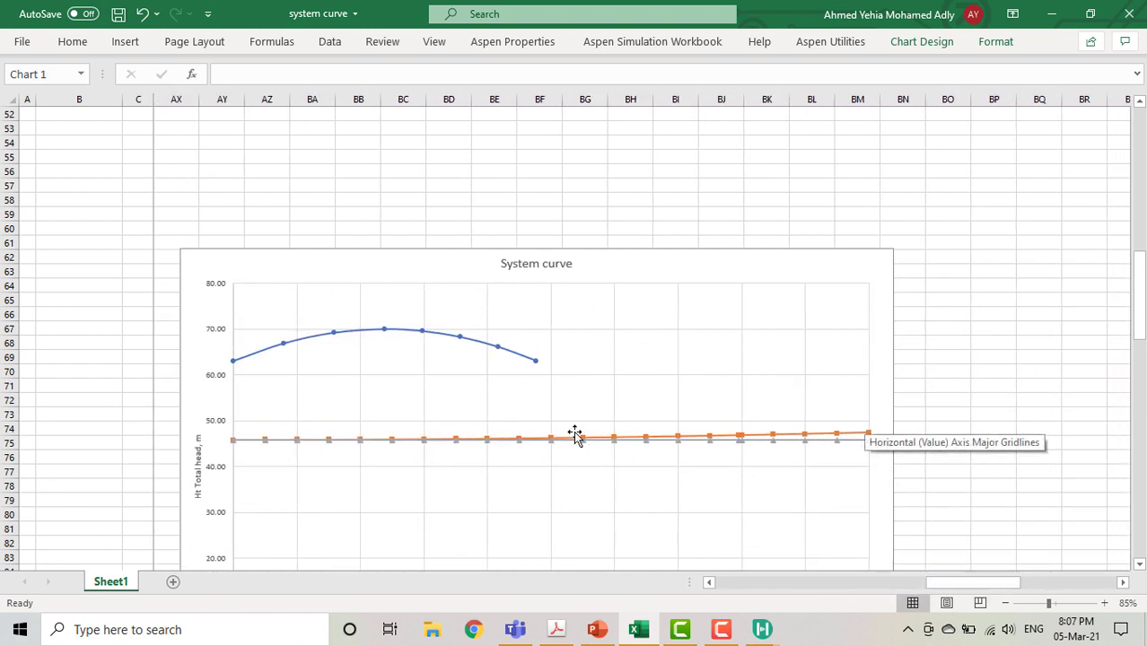
scroll(568, 441, "down", 3)
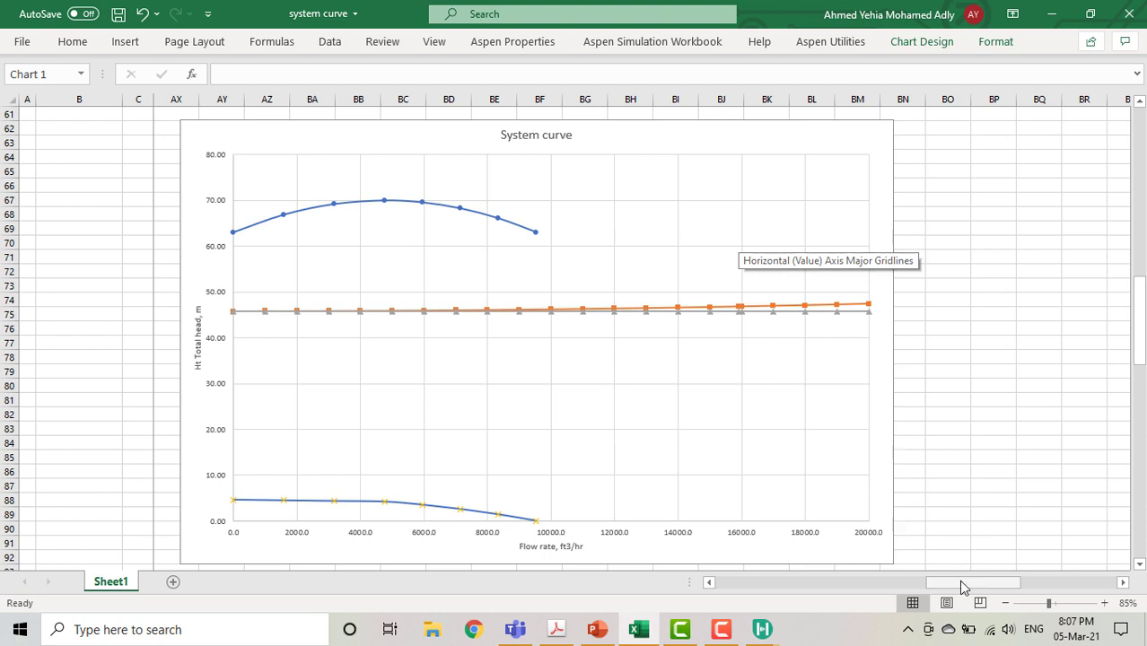
mouse_move(959, 583)
left_mouse_down()
mouse_move(778, 588)
mouse_move(949, 580)
left_mouse_up()
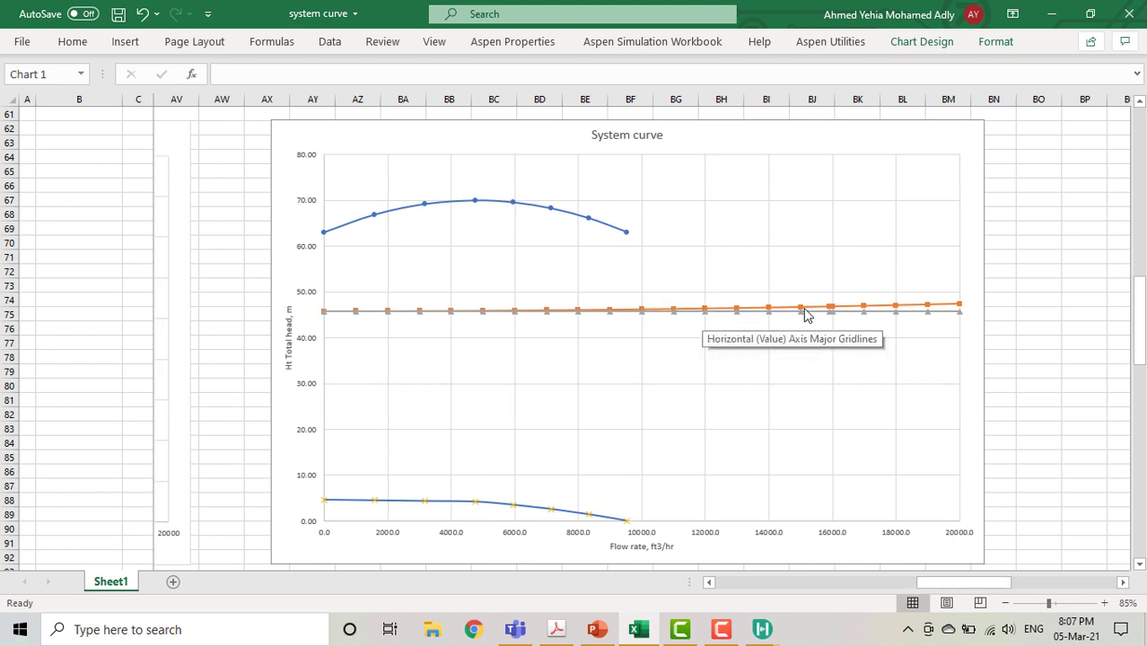
left_click_drag(937, 584, 738, 585)
left_click(463, 145)
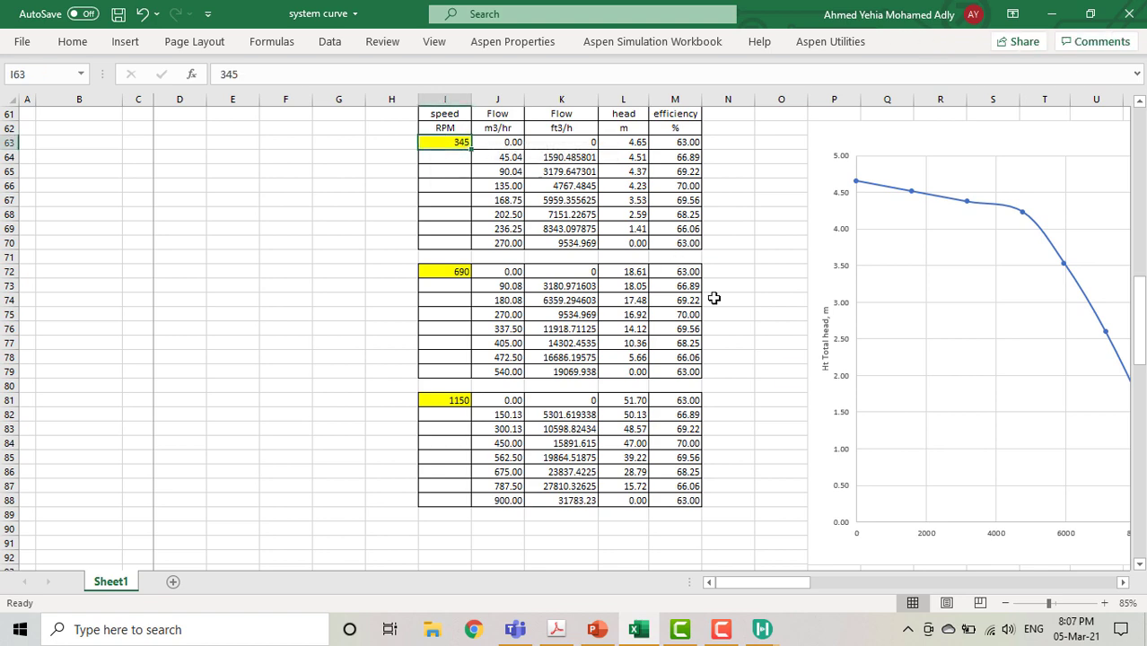
left_click_drag(800, 585, 1004, 579)
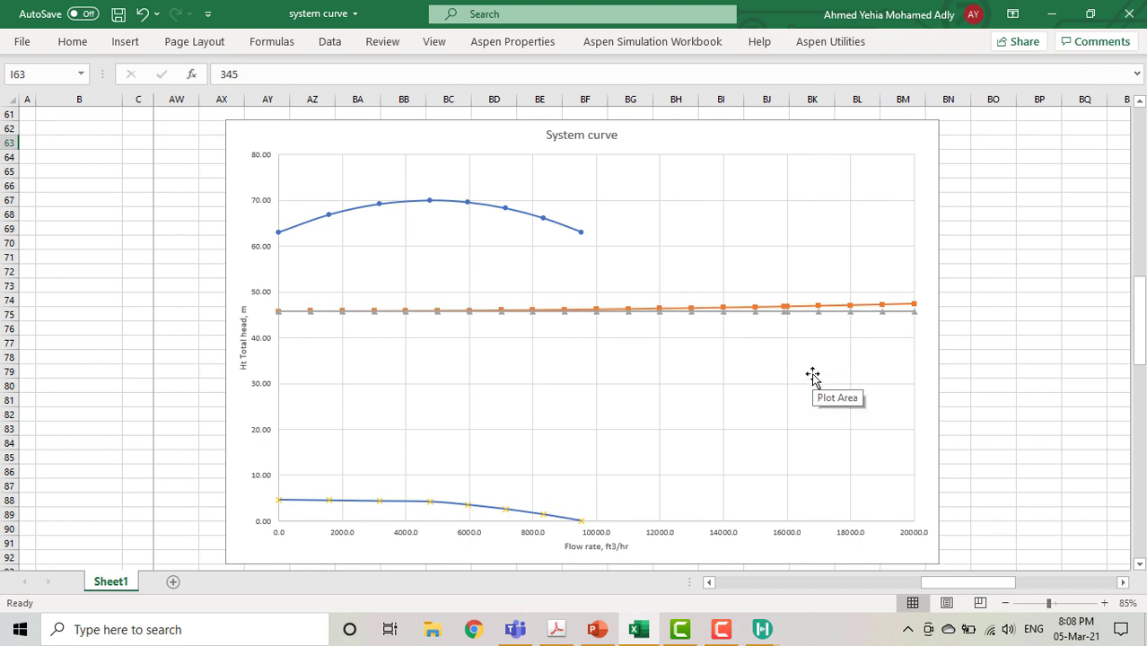
- Switch to PowerPoint, study the operating point and BEP diagram on slide 90, and return to the Excel workbook
left_click(597, 630)
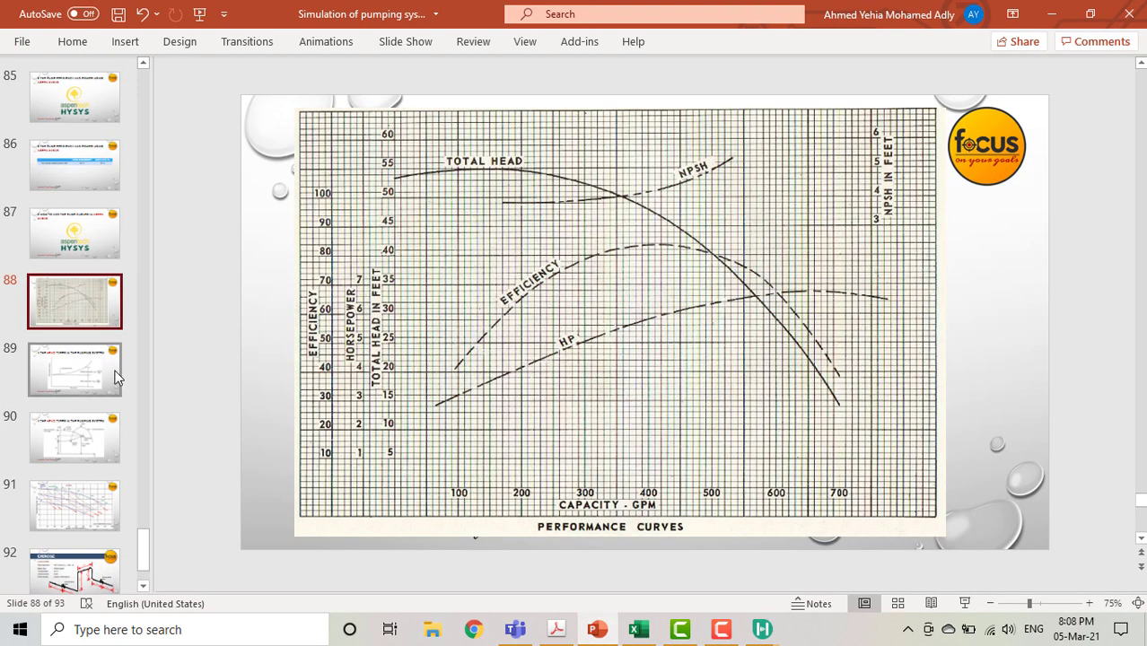
left_click(96, 449)
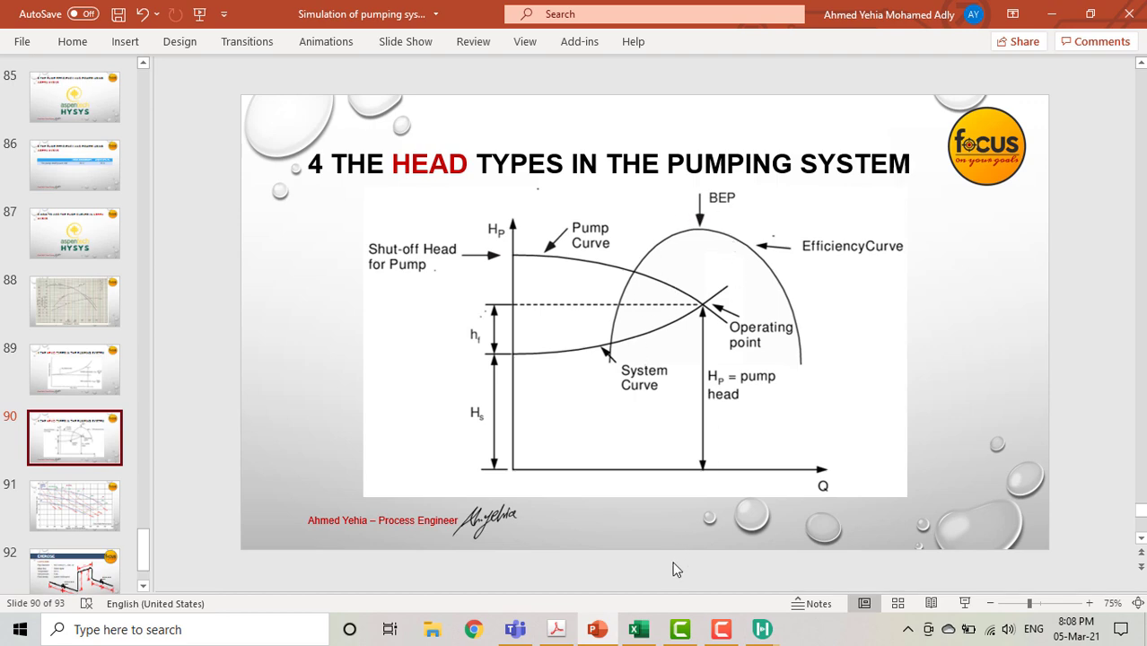
left_click(641, 628)
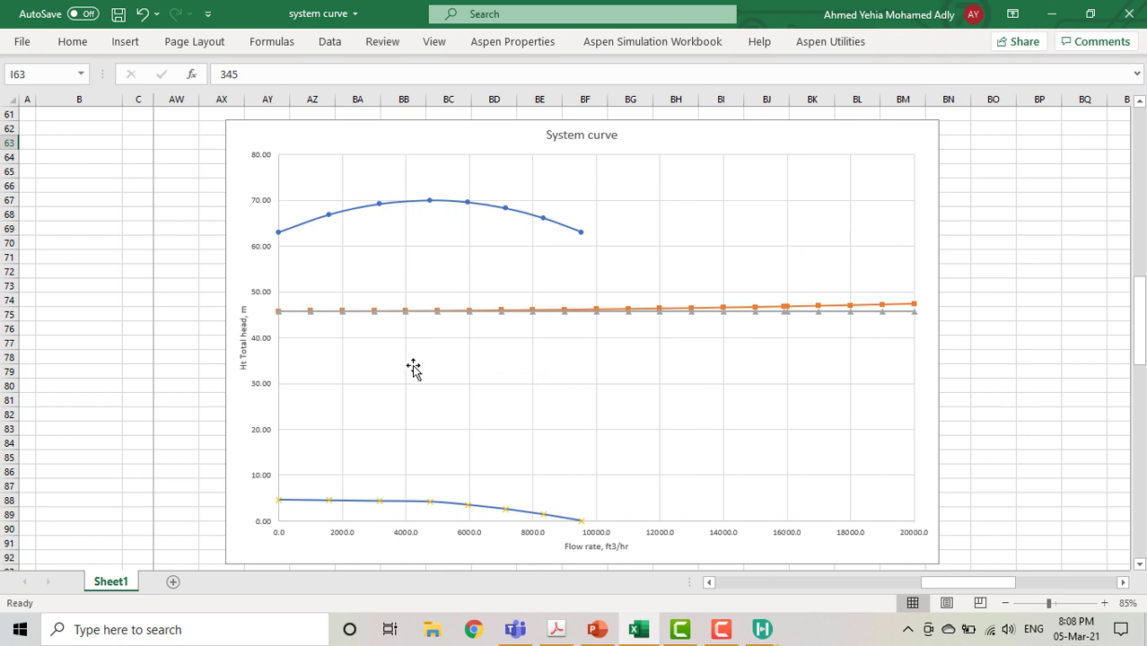
- Locate the 690 RPM data block and examine whether its pump curve meets the system curve in the combined 690 RPM chart
left_click_drag(945, 590, 979, 582)
left_click(407, 274)
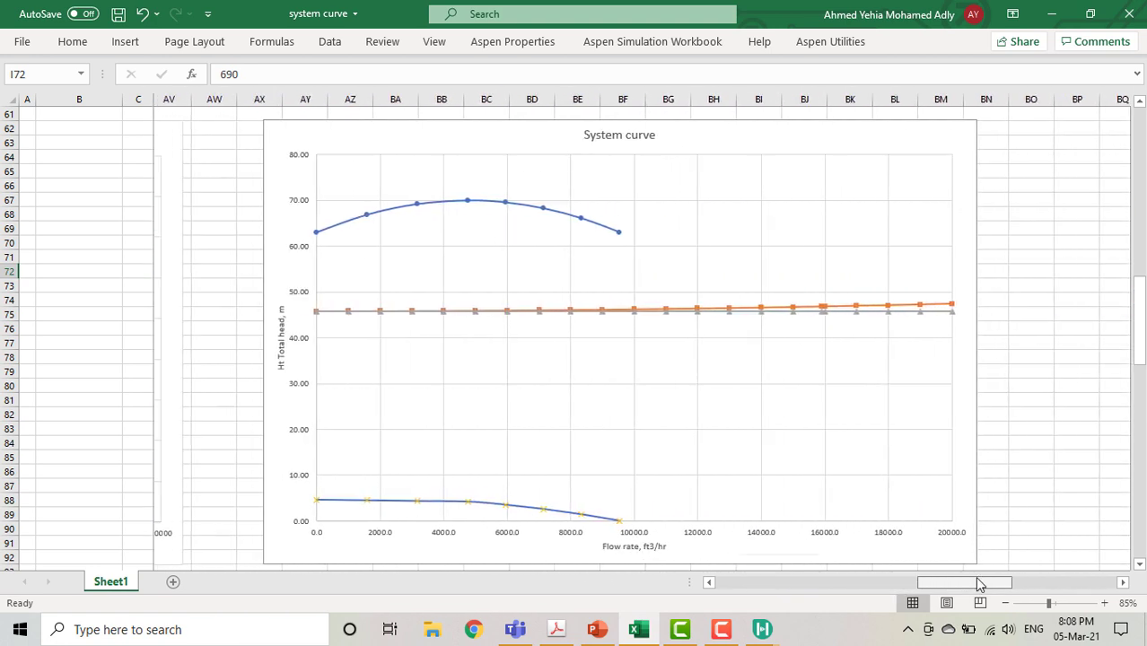
scroll(688, 418, "down", 8)
scroll(705, 419, "down", 3)
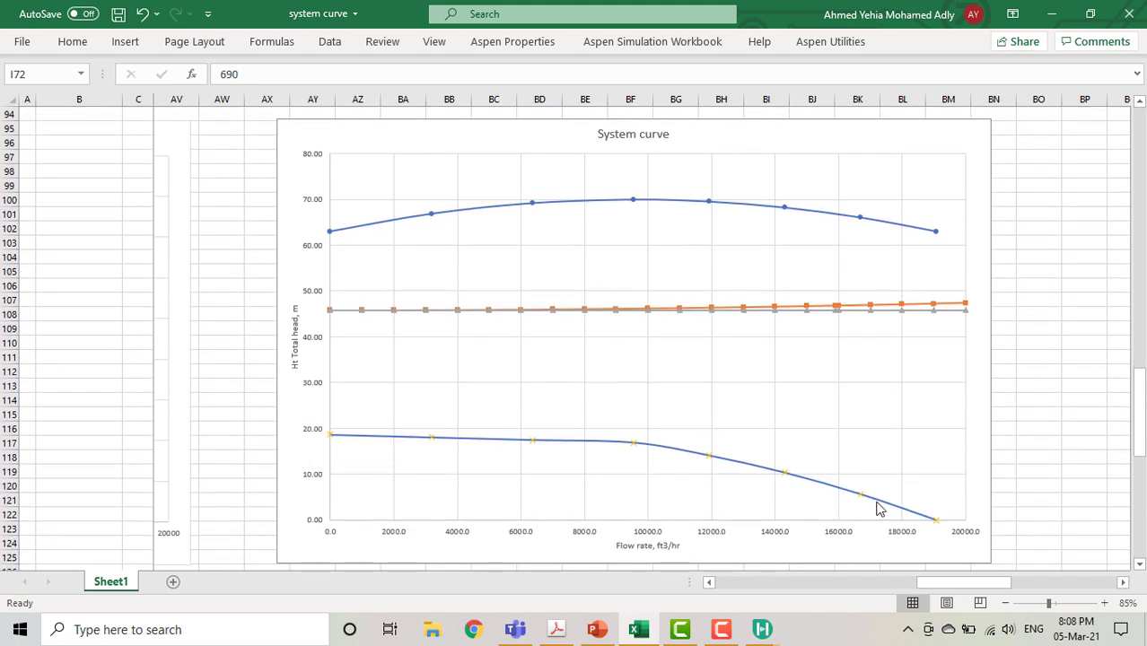
mouse_move(880, 509)
left_click(1034, 345)
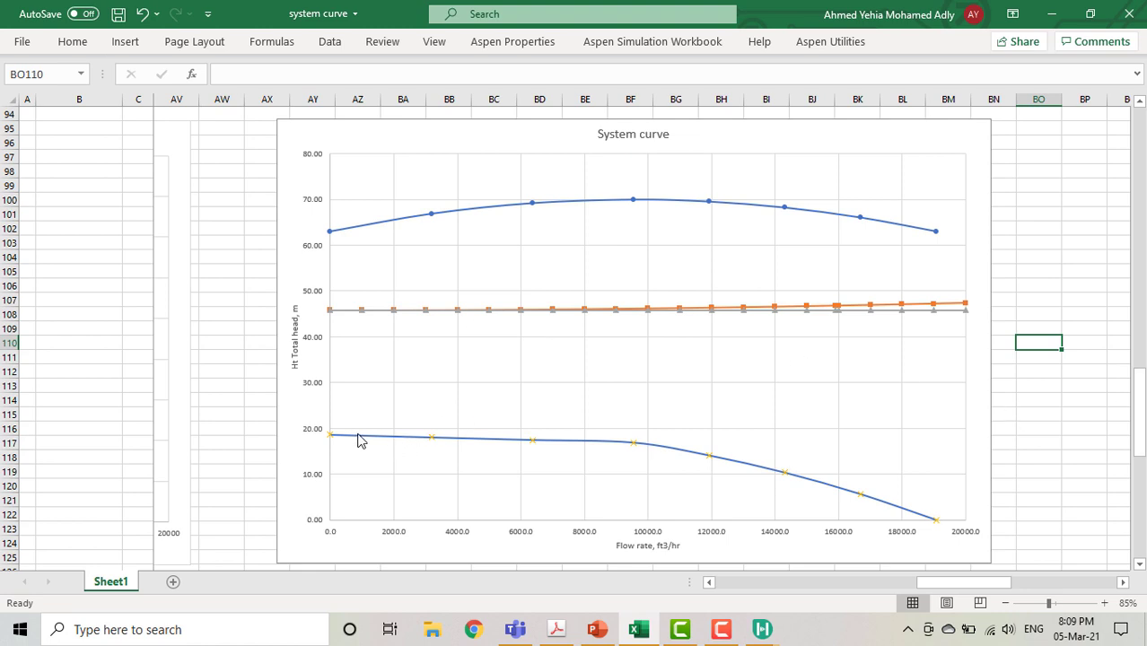
left_click(1023, 437)
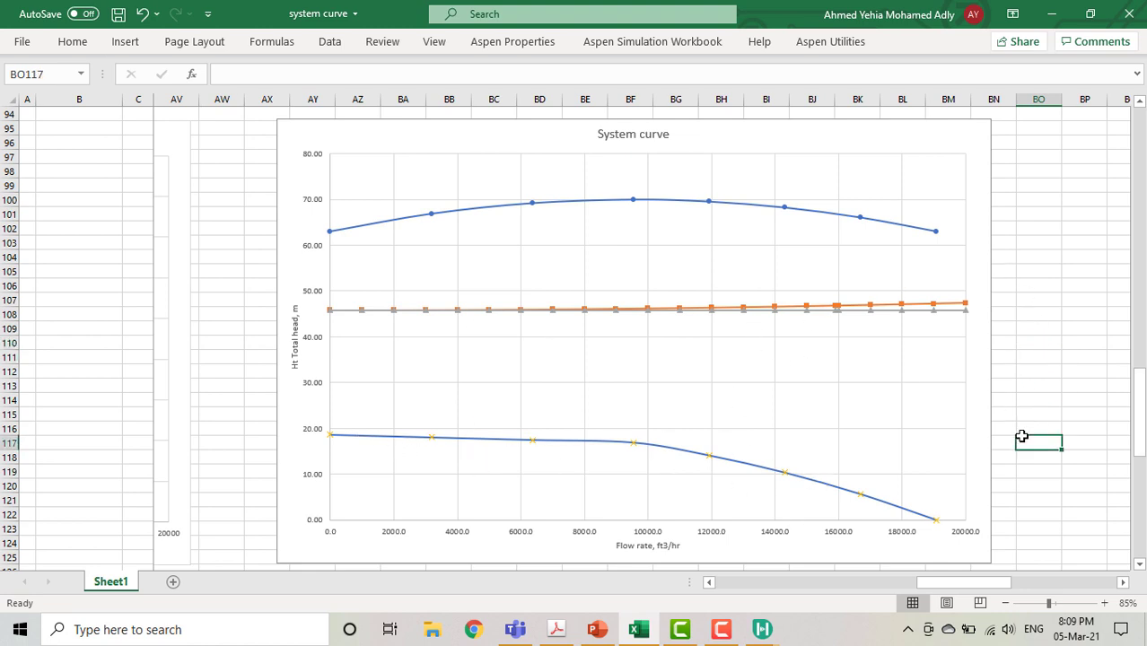
- Examine the combined chart for 1150 RPM, check it against the 1150 RPM data block, and return to the chart
scroll(1023, 440, "down", 11)
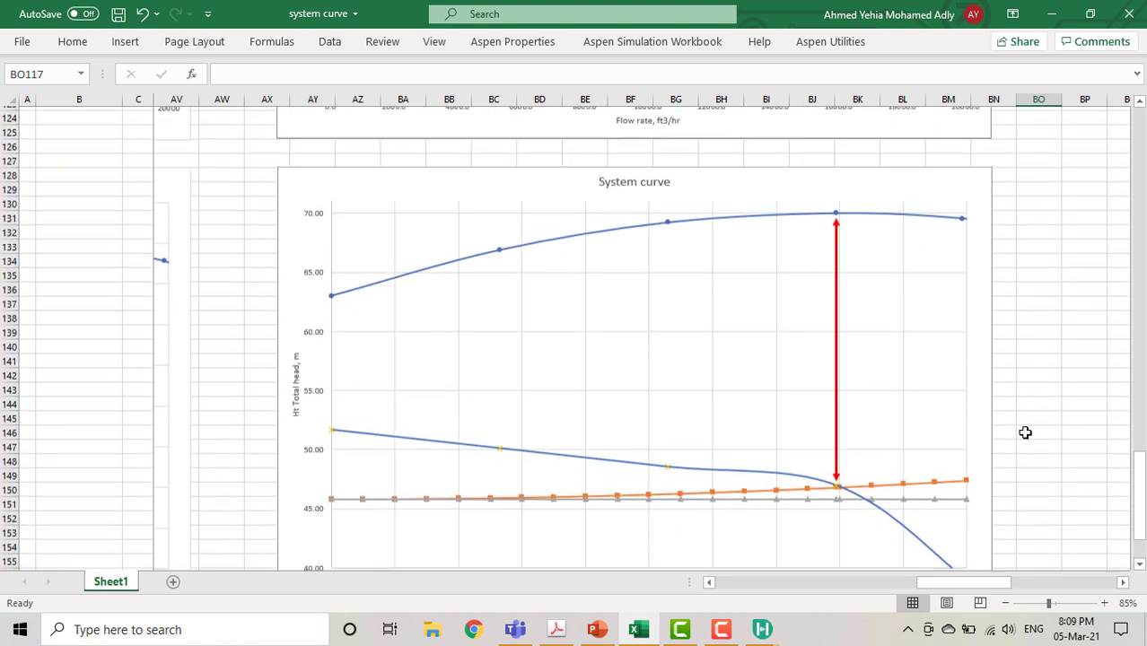
scroll(1025, 433, "down", 1)
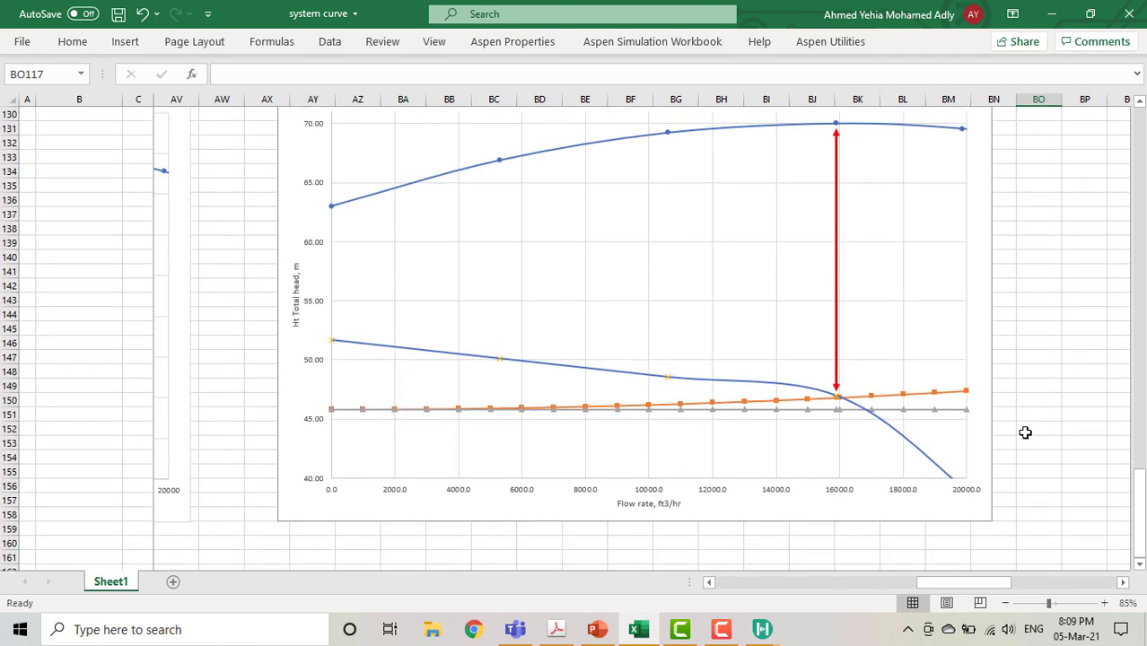
scroll(1025, 433, "up", 1)
left_click_drag(953, 583, 754, 584)
scroll(597, 316, "up", 16)
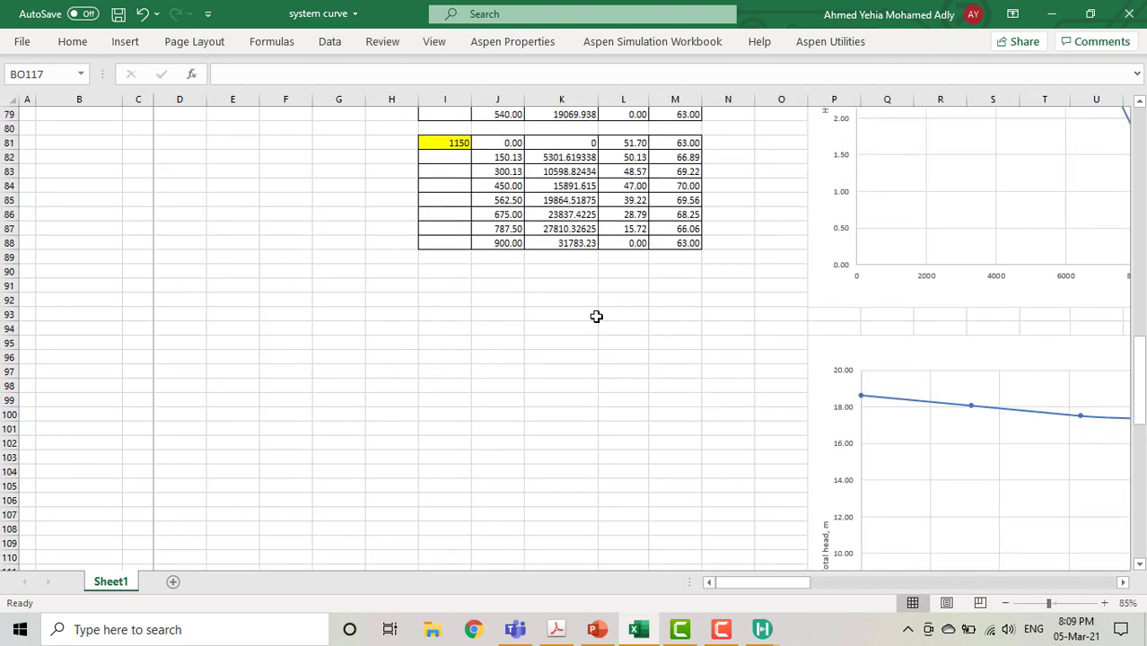
scroll(597, 316, "up", 2)
left_click(453, 230)
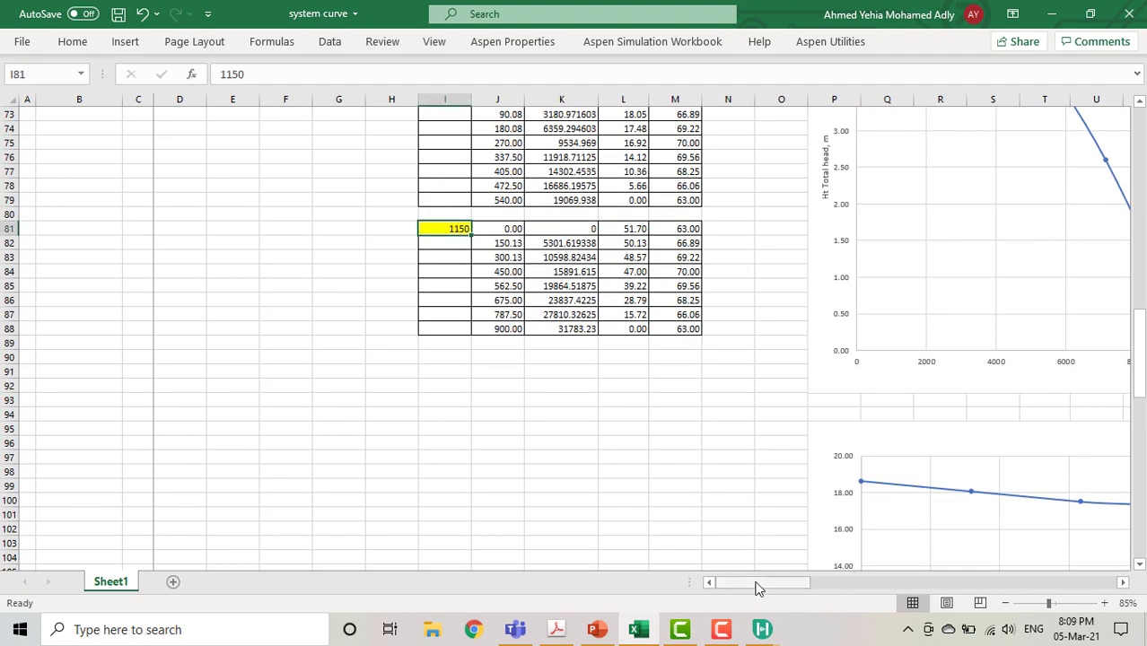
left_click_drag(758, 585, 963, 585)
scroll(805, 386, "down", 19)
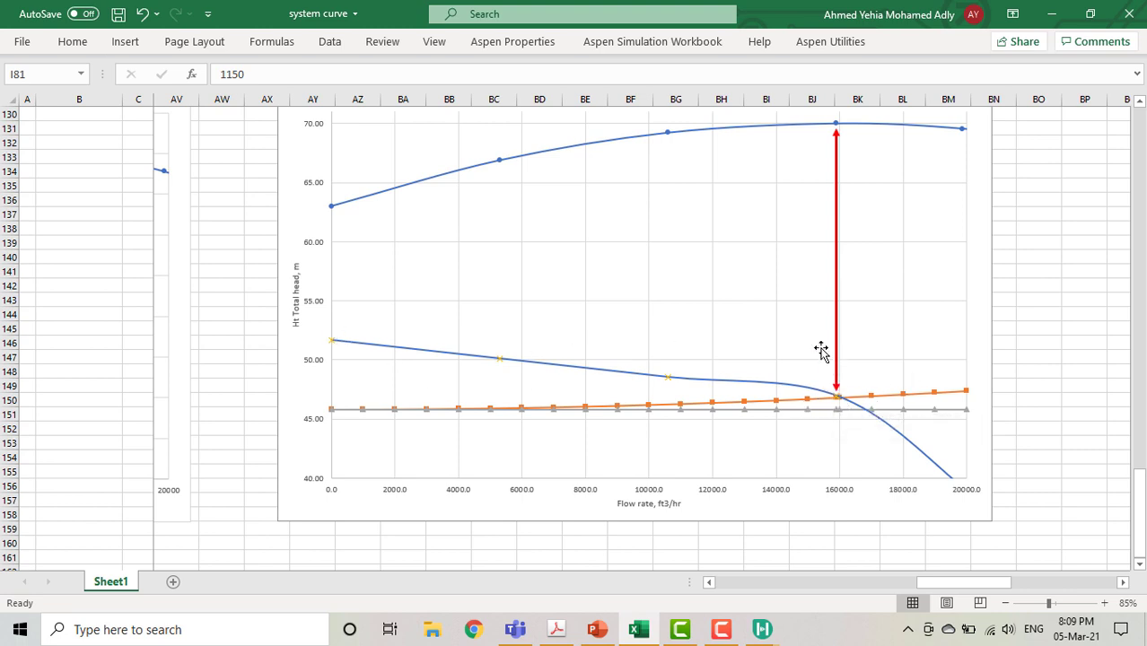
- Examine the red arrow linking the pump and system curve intersection to the efficiency curve in the 1150 RPM chart
left_click(836, 289)
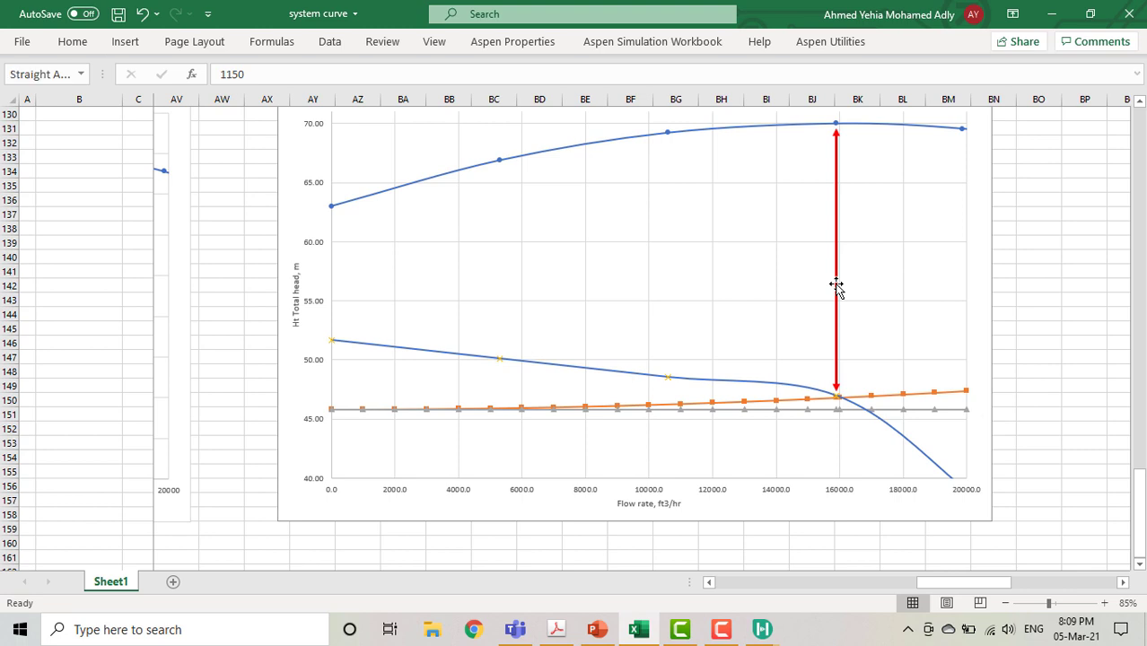
left_click(1049, 287)
mouse_move(834, 405)
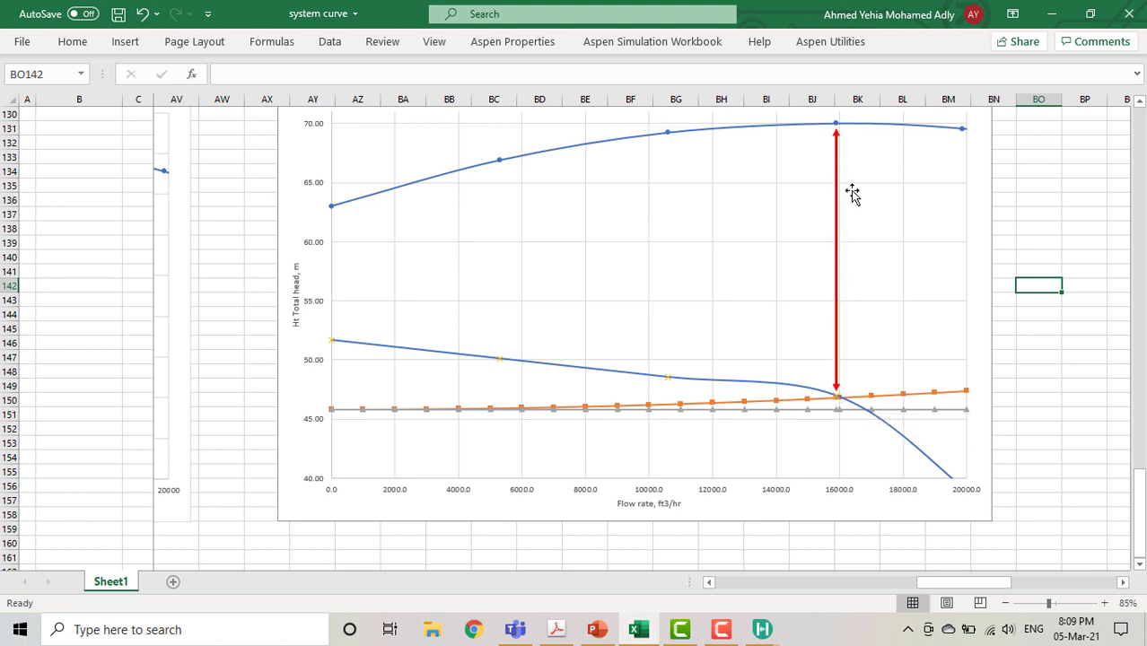
left_click(1020, 213)
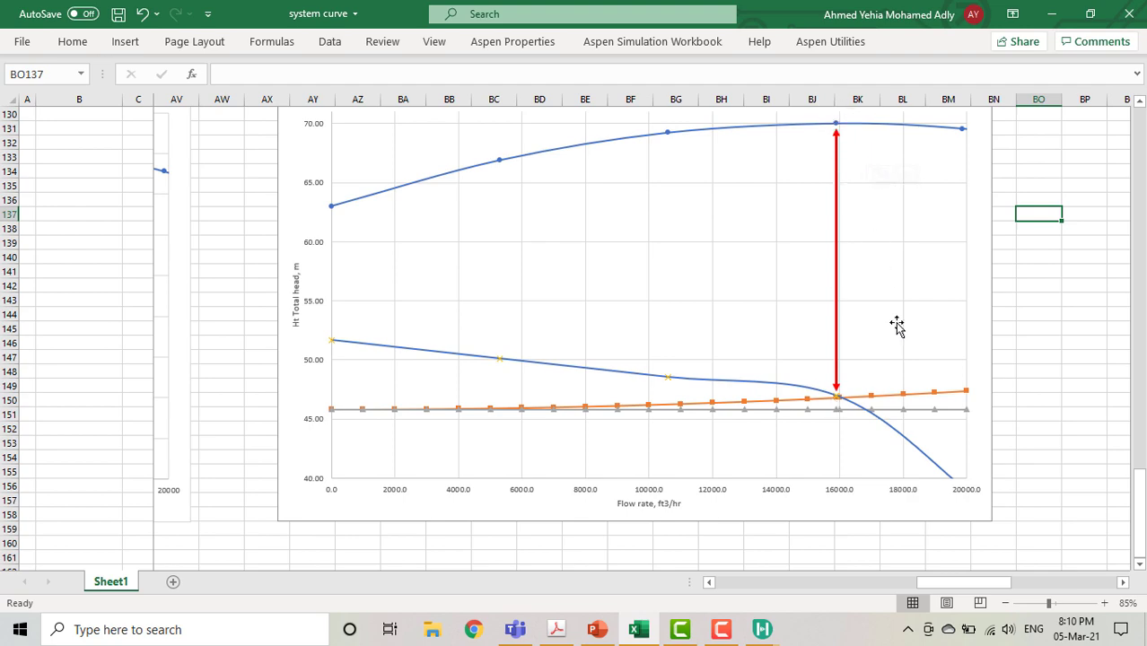
- Switch to the API 610 PDF and study clause 6.1.12 on the preferred operating region and rated flow limits relative to best efficiency flowrate
left_click(556, 629)
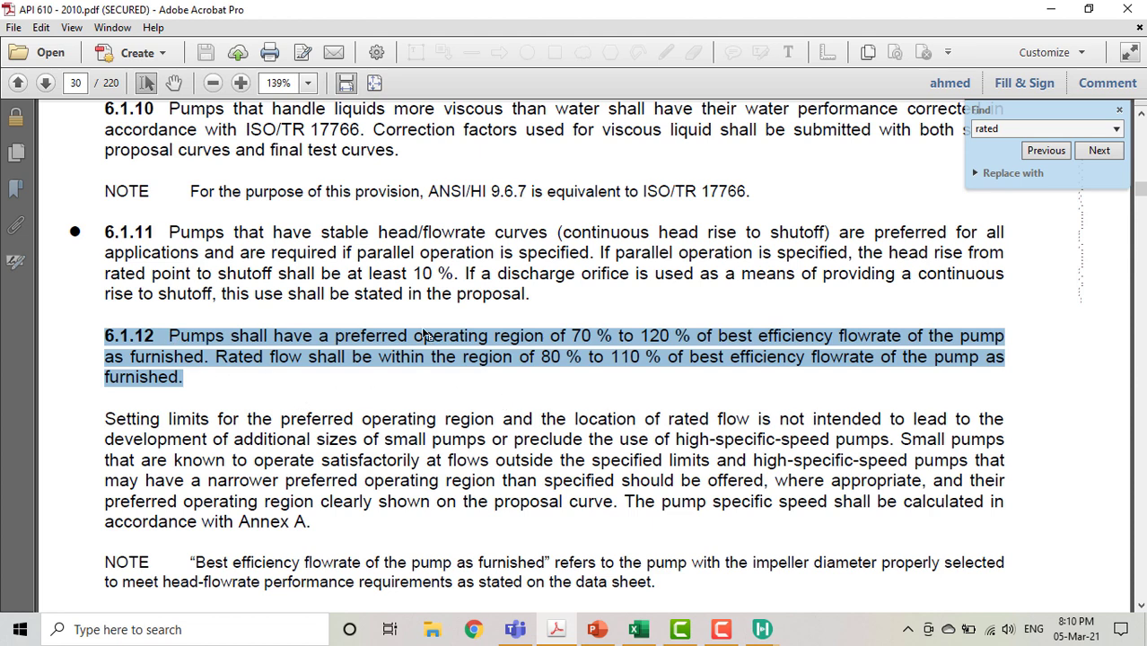
left_click(611, 341)
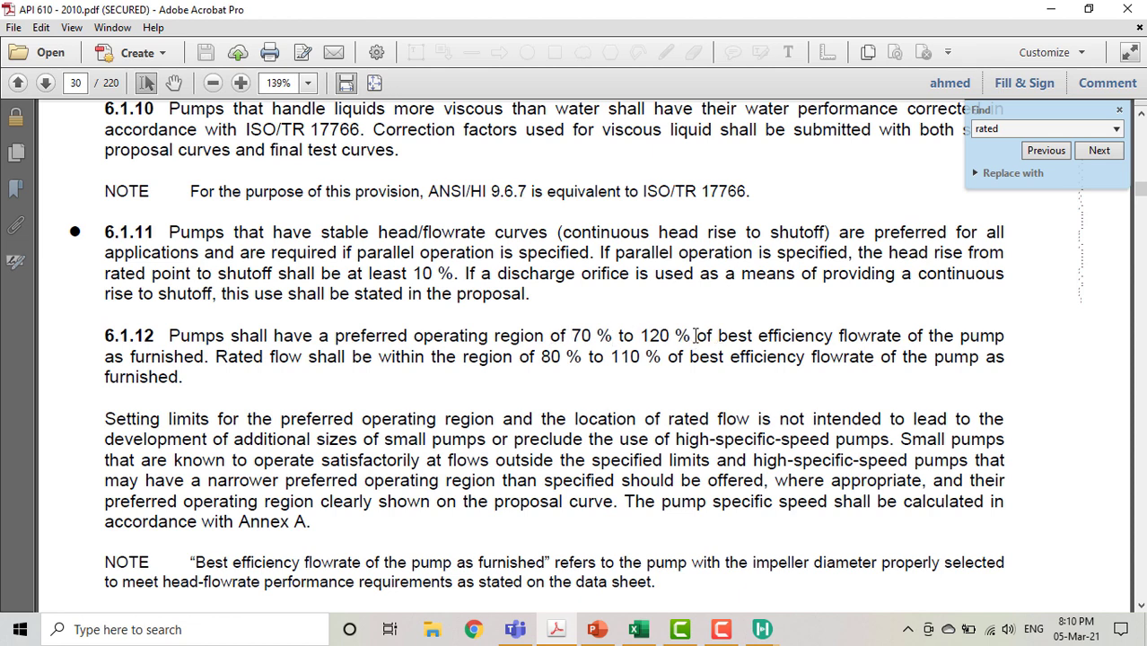
left_click_drag(695, 336, 346, 337)
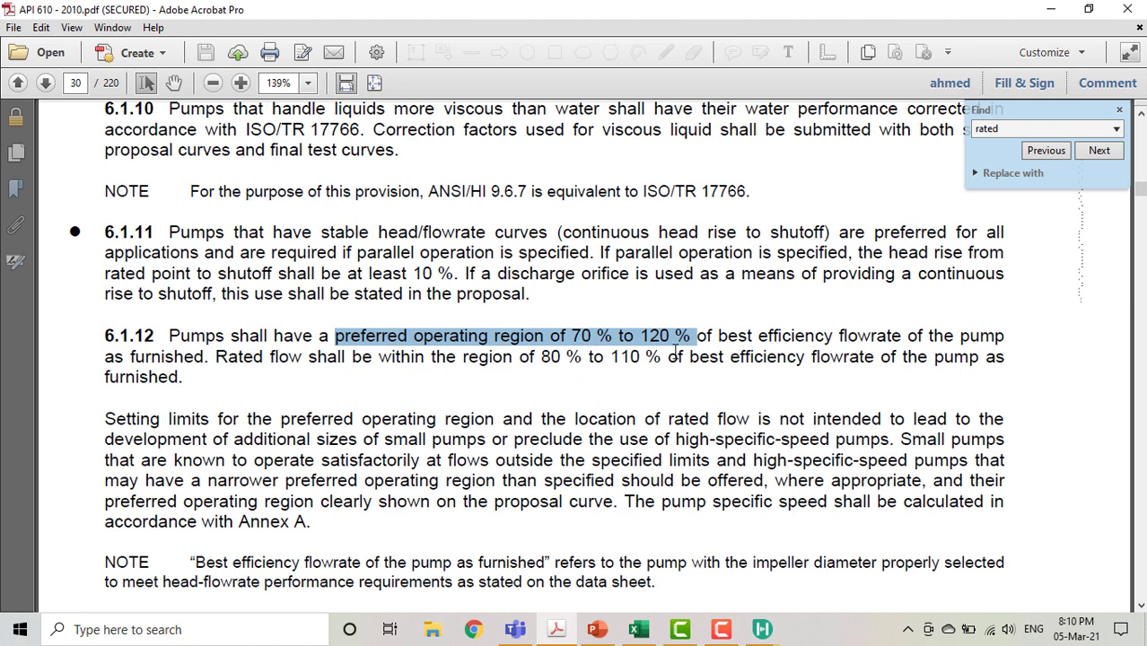
left_click_drag(718, 334, 900, 336)
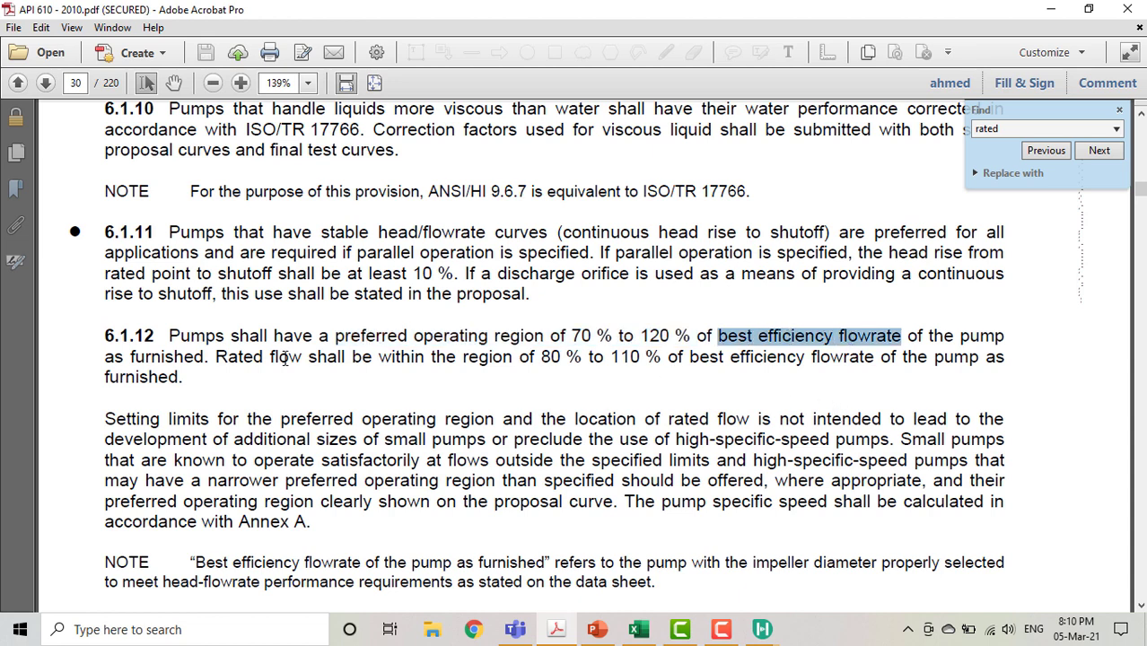
left_click_drag(217, 356, 300, 357)
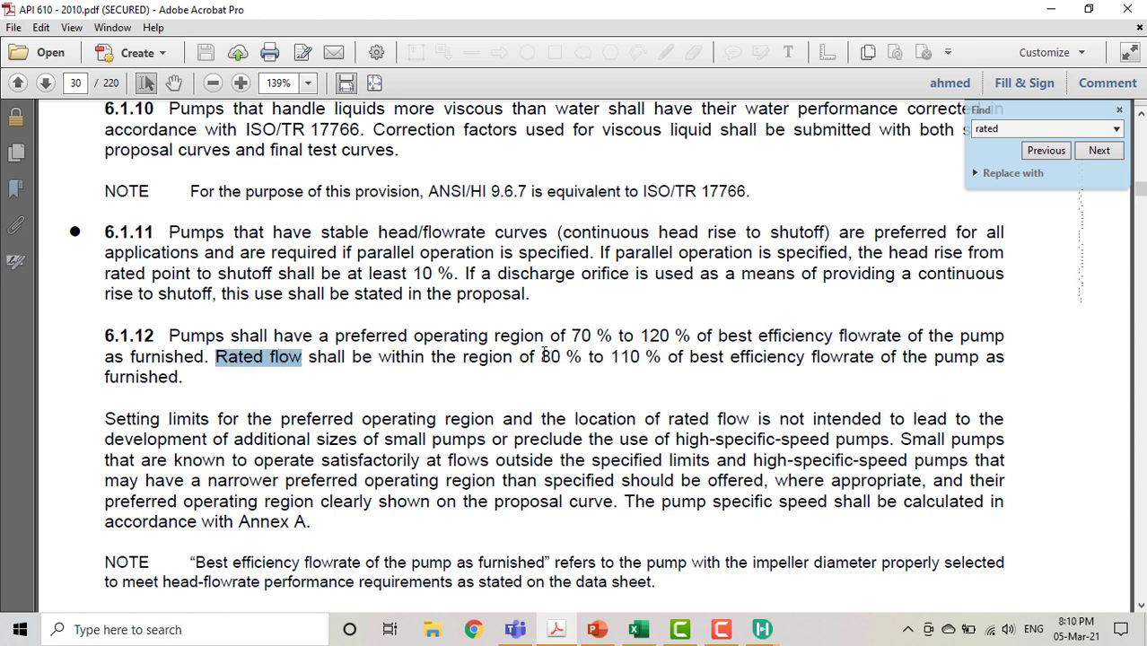
left_click_drag(543, 356, 874, 356)
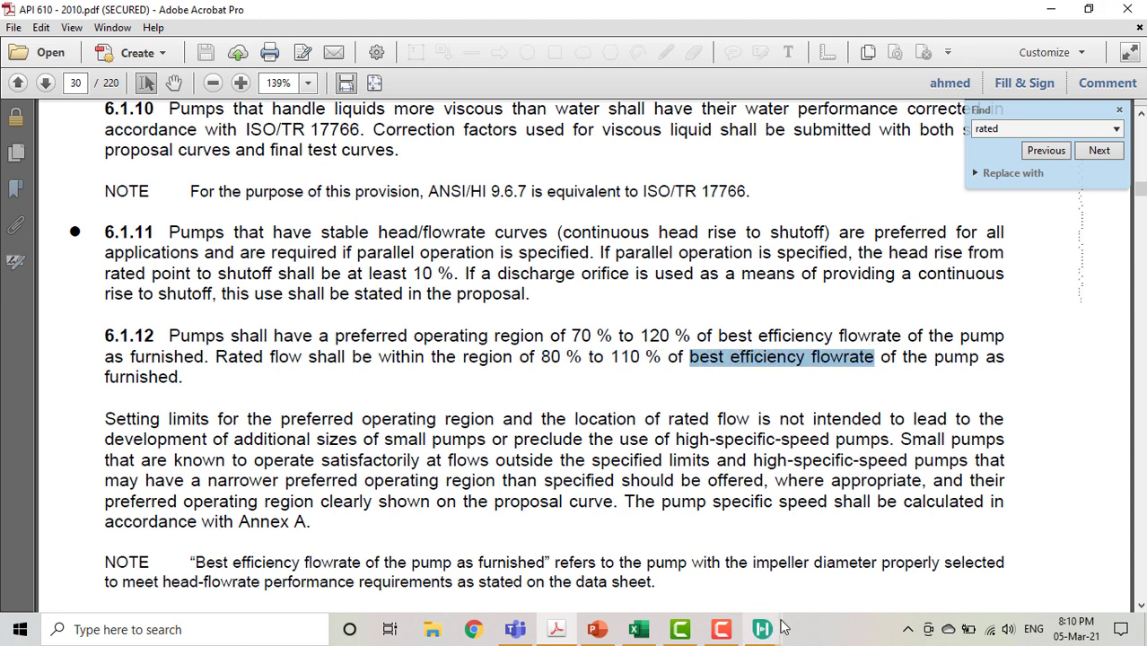
- Return to the Excel workbook and examine the green and blue shaded flow regions around the operating point in the 1150 RPM chart
mouse_move(781, 624)
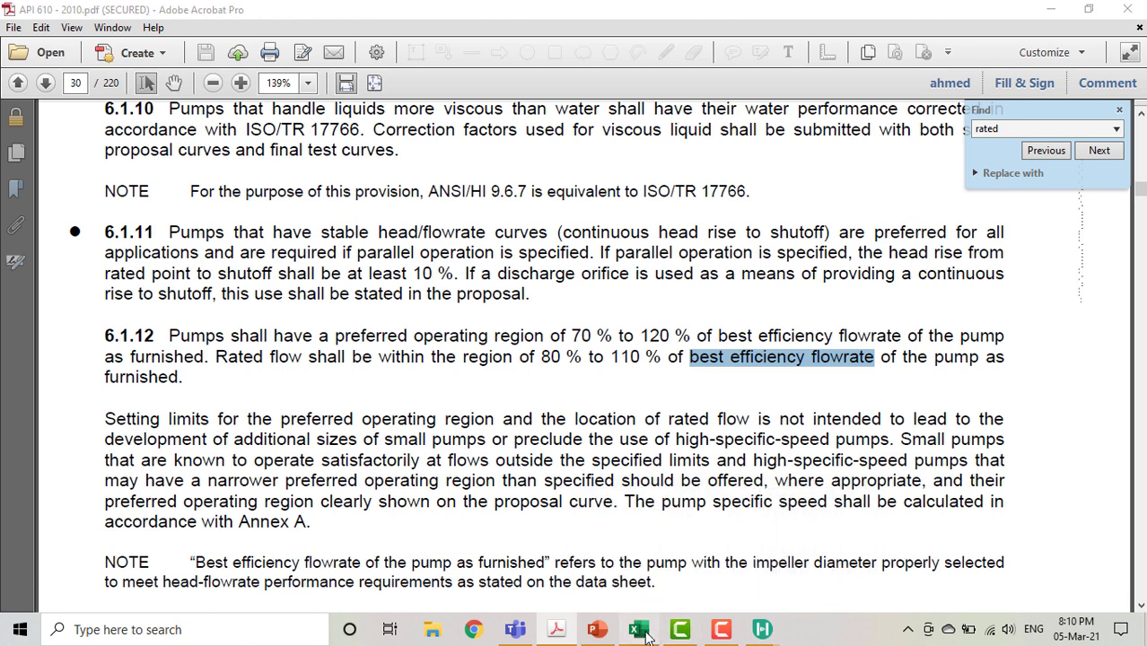
left_click(639, 630)
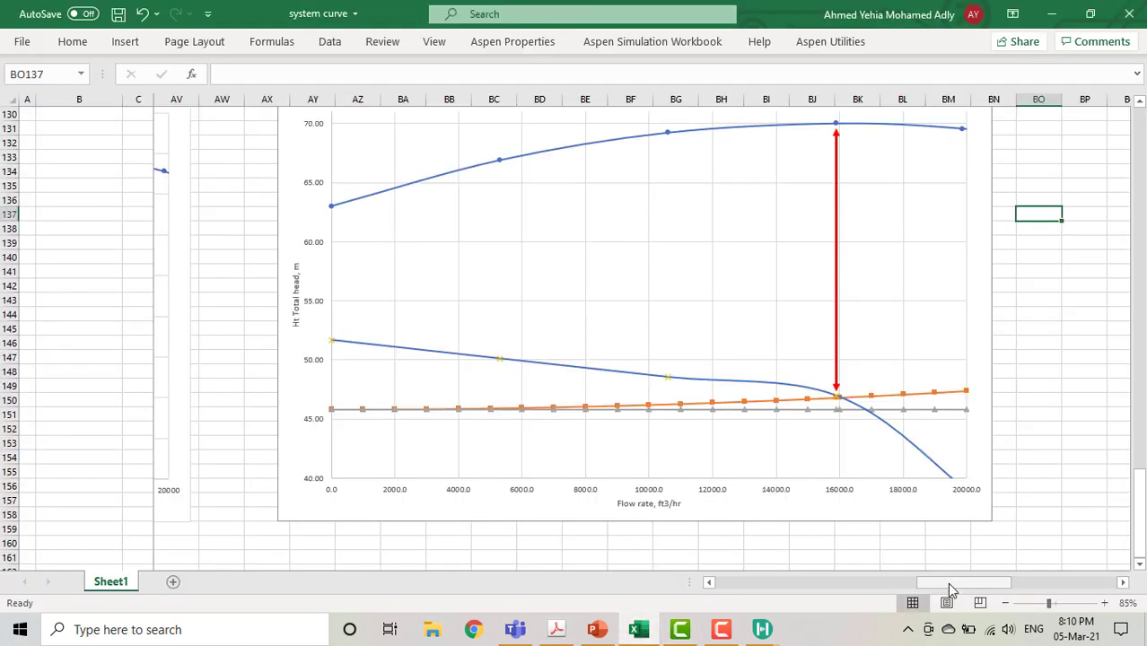
left_click_drag(950, 589, 1062, 583)
left_click(1067, 399)
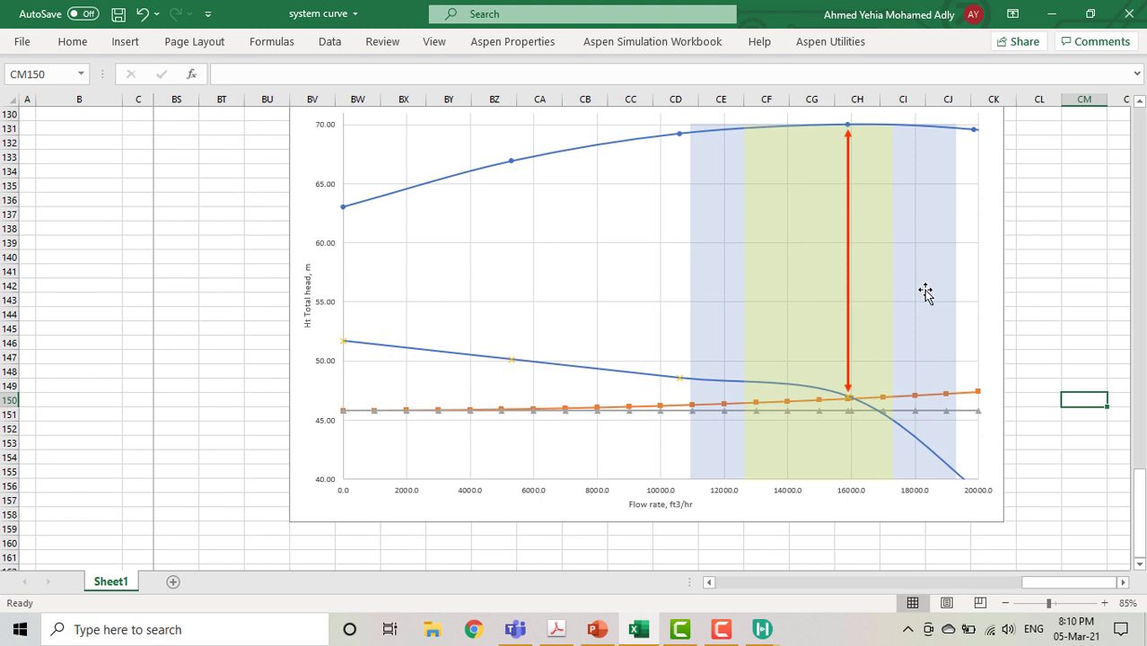
left_click(883, 272)
left_click(939, 265)
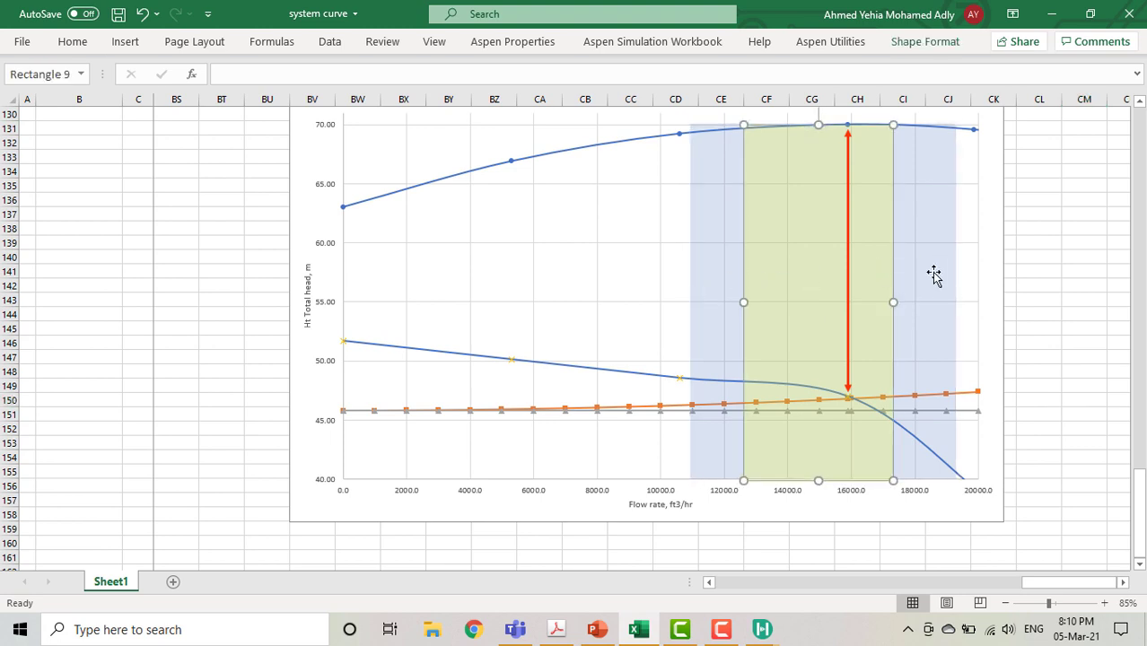
left_click(1073, 314)
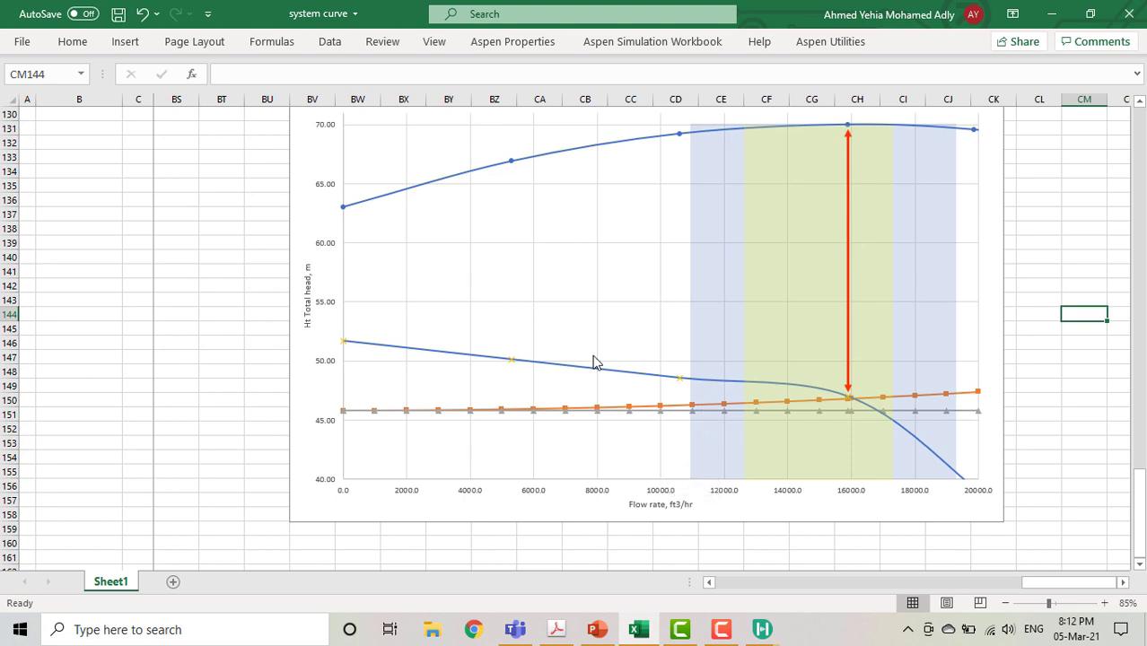
left_click(249, 323)
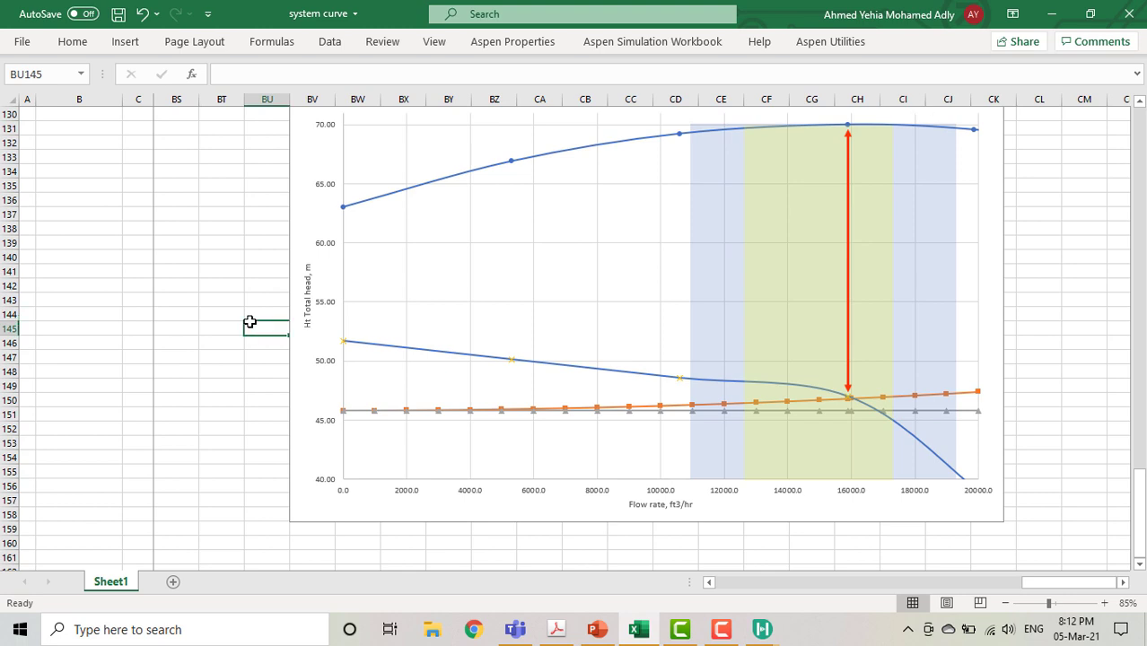
left_click(232, 299)
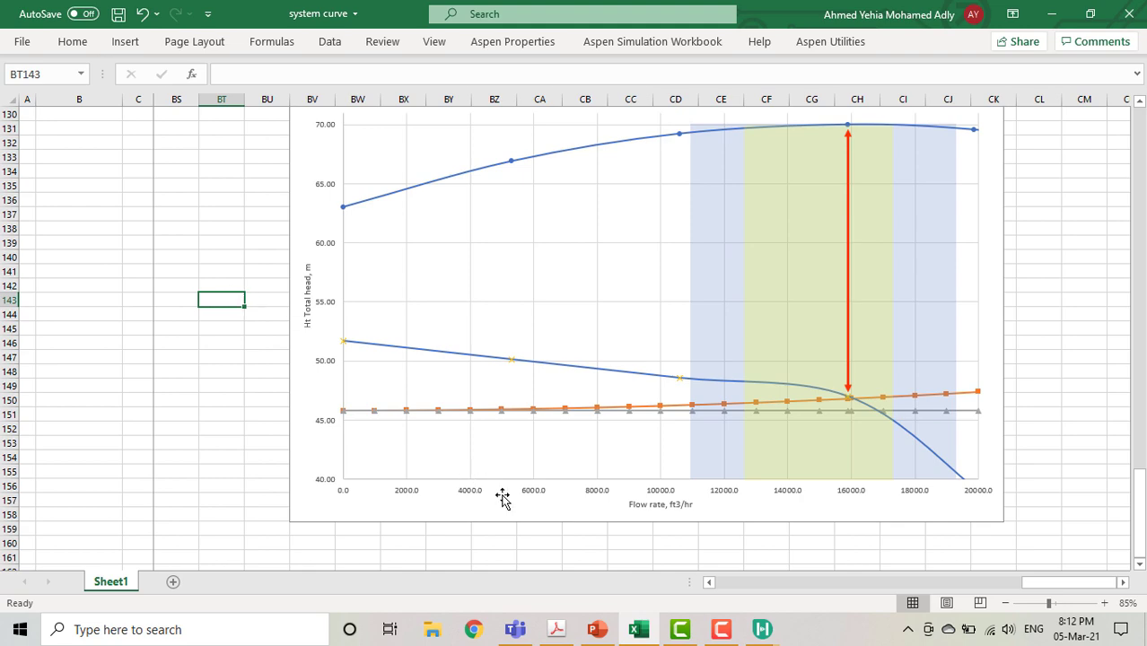
- Switch to Aspen HYSYS and enable the use of characteristic curves for pump P-100
mouse_move(758, 631)
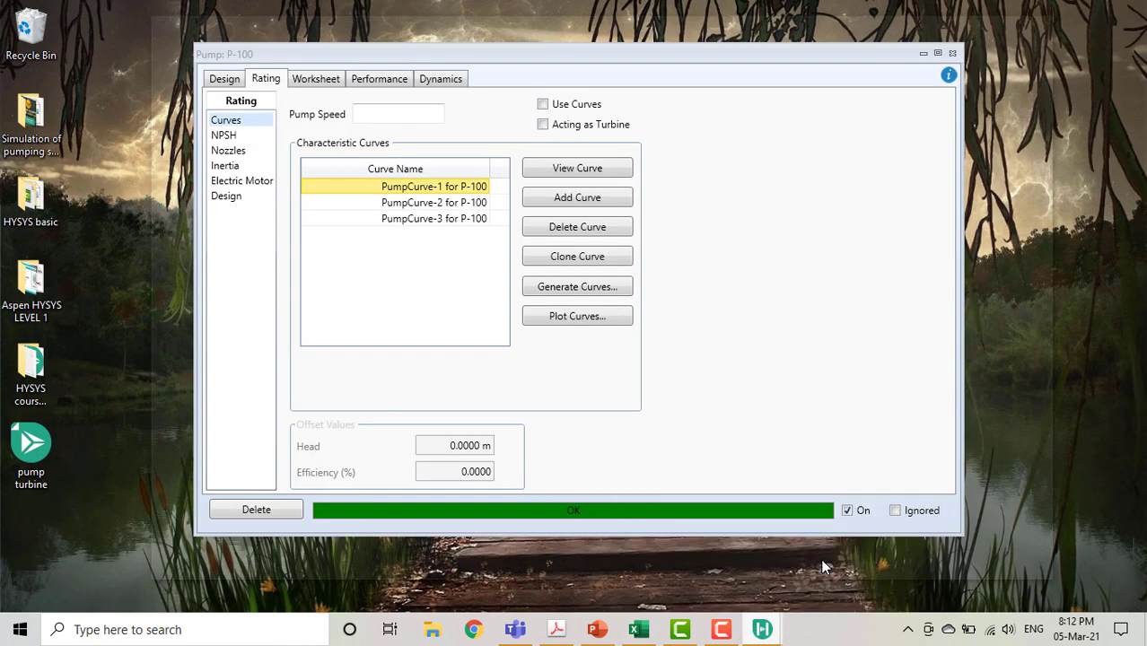
left_click(821, 558)
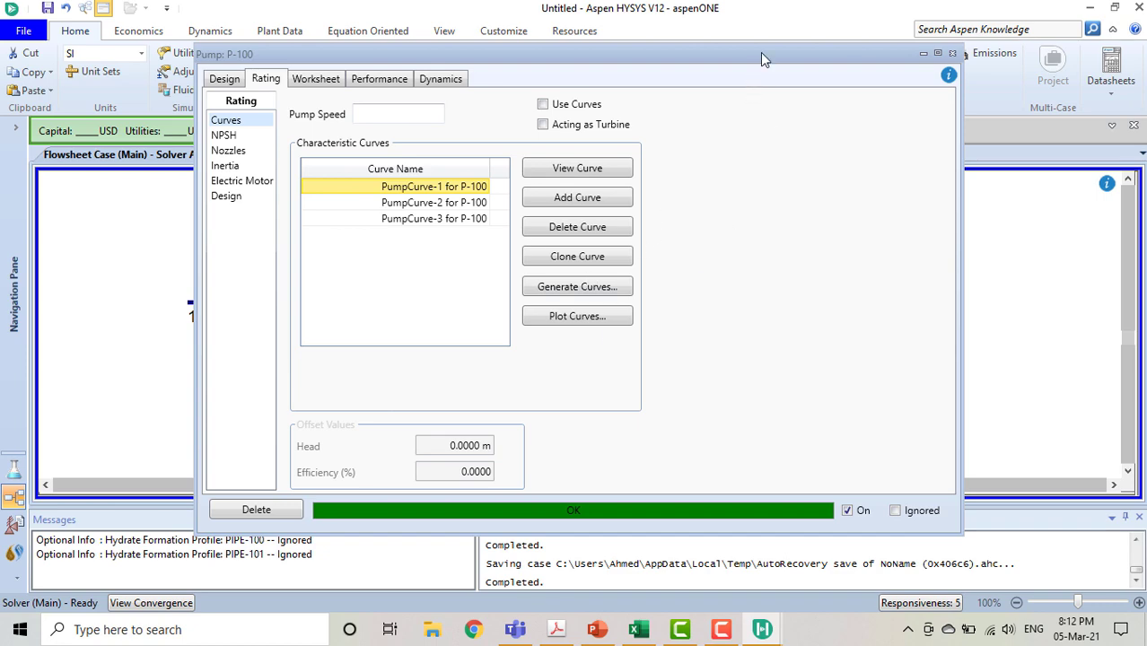
mouse_move(761, 57)
left_mouse_down()
mouse_move(643, 150)
mouse_move(788, 117)
mouse_move(783, 54)
left_mouse_up()
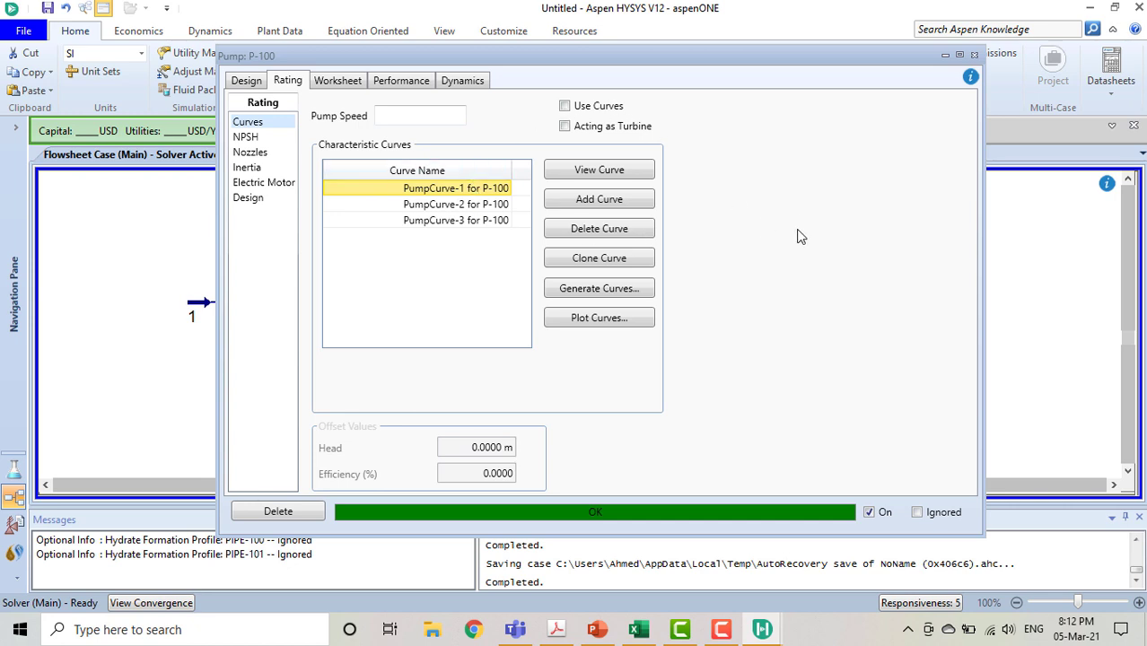
left_click(565, 107)
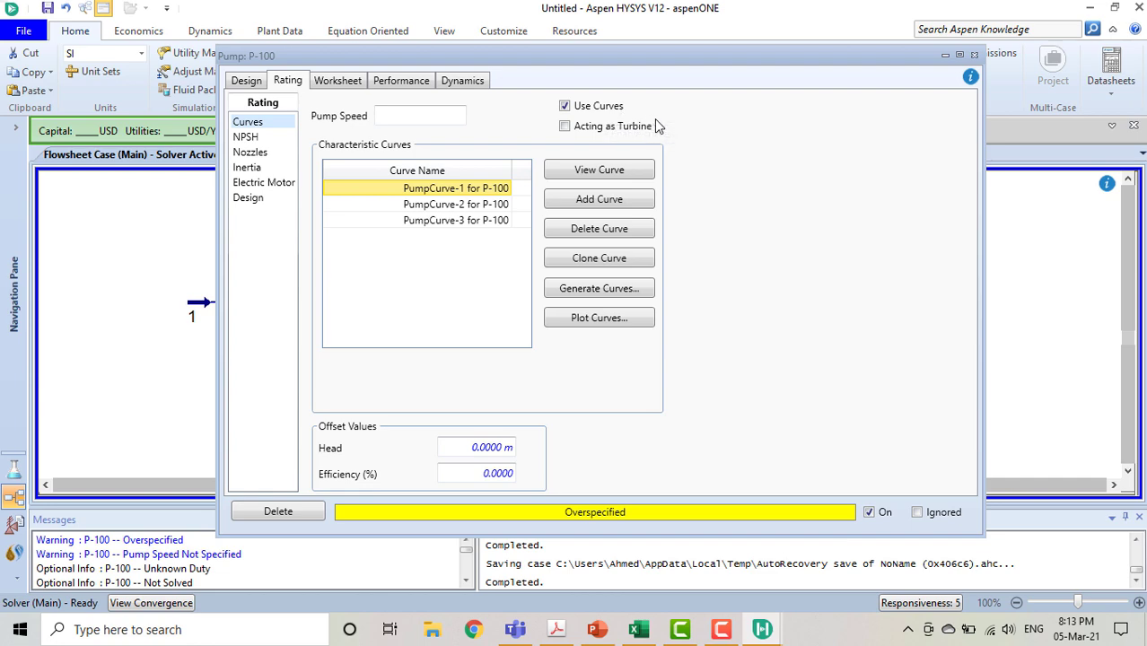
- Open the conditions of outlet stream 3 beside the pump P-100 window and check its specified pressure
left_click_drag(618, 60, 954, 63)
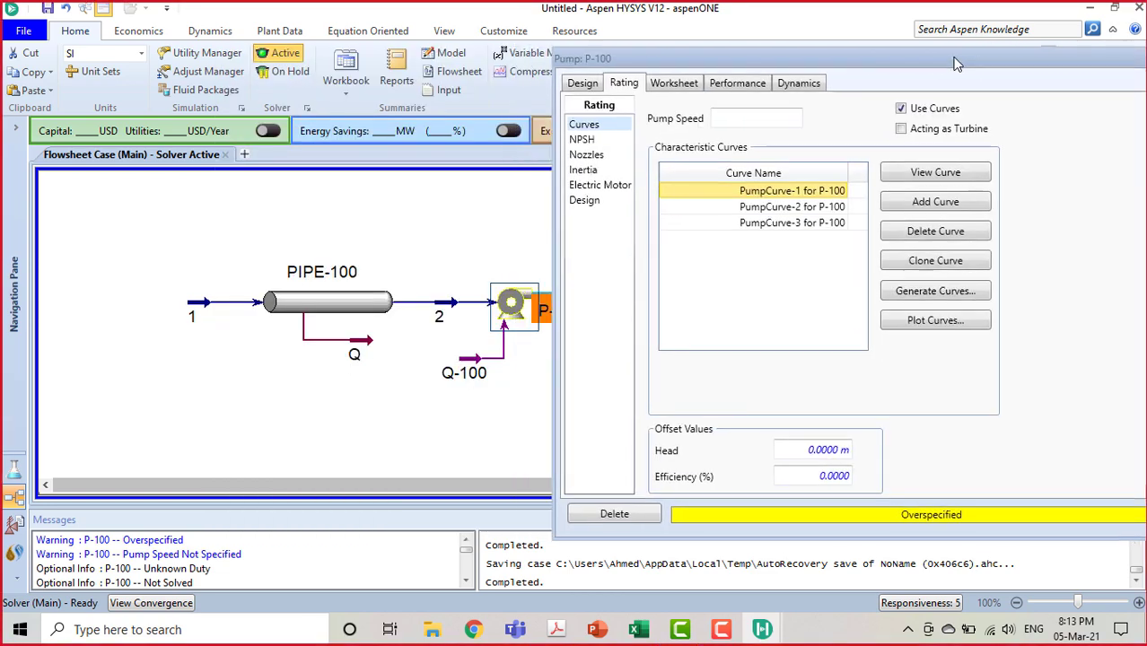
left_click(594, 83)
left_click(461, 223)
scroll(436, 269, "up", 1)
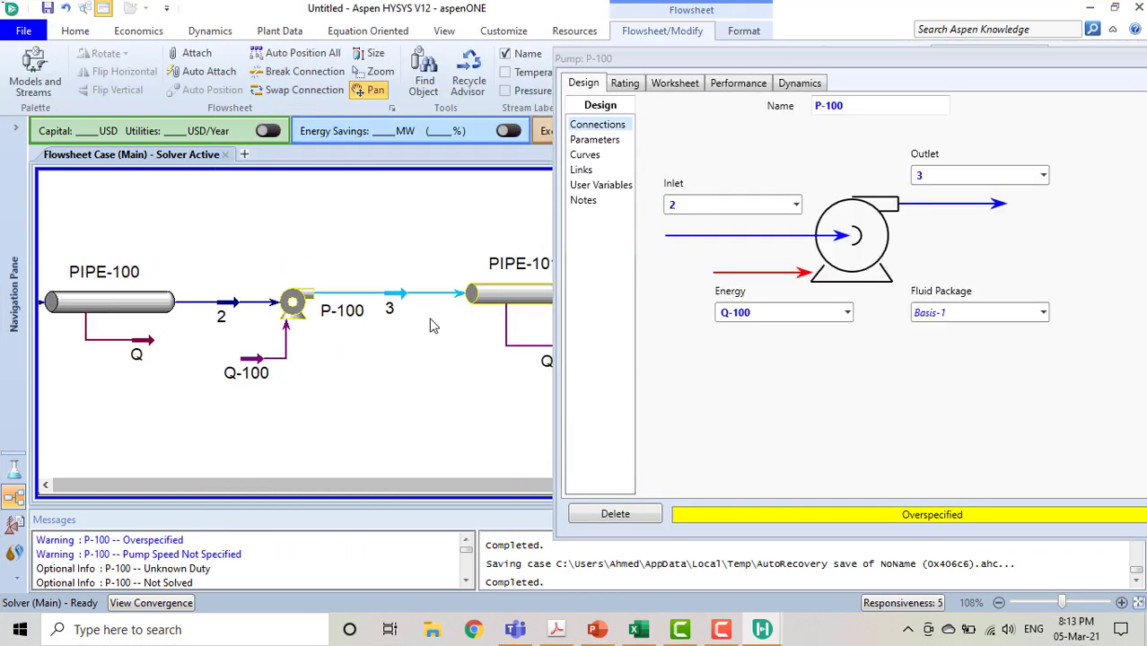
double_click(392, 298)
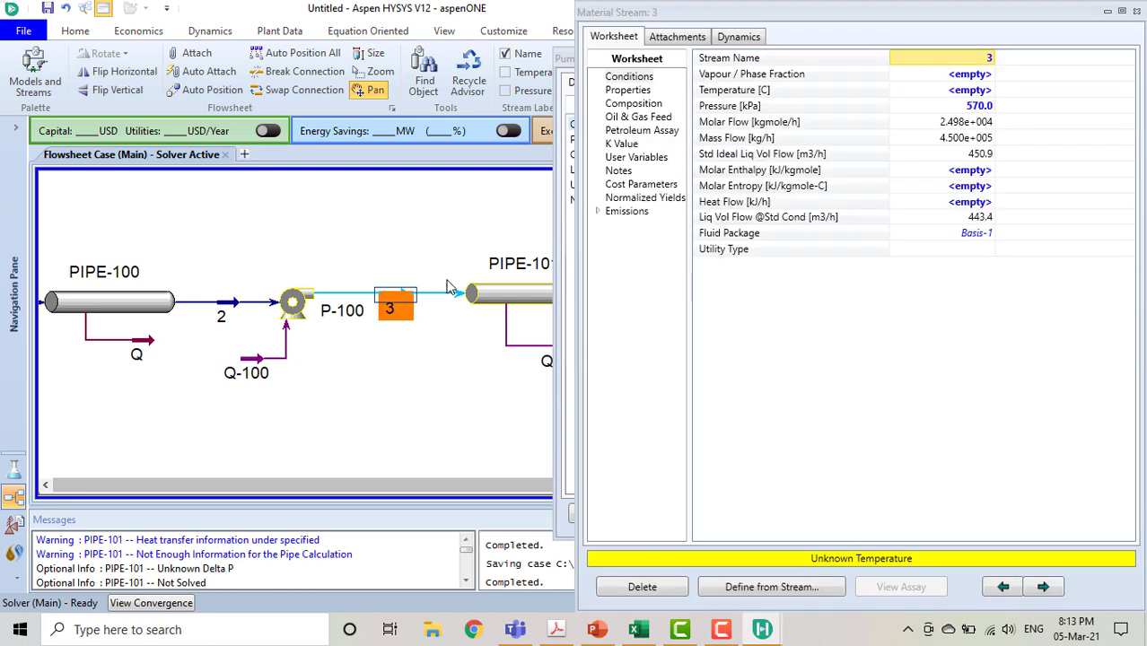
left_click(571, 59)
left_click_drag(571, 59, 141, 78)
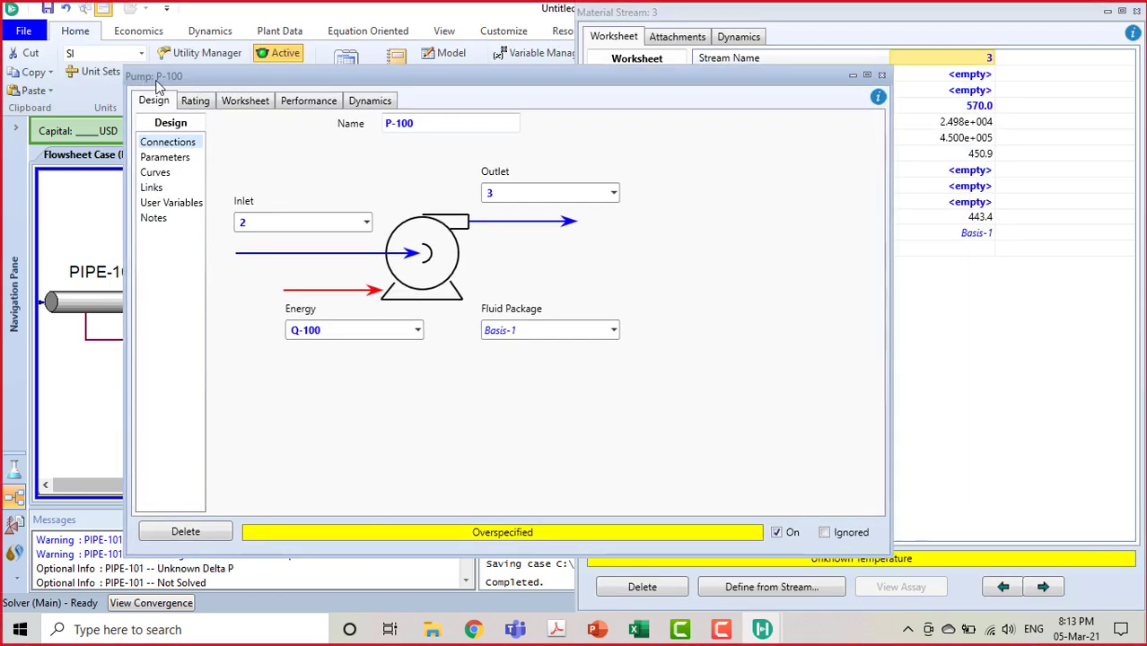
left_click_drag(530, 79, 466, 384)
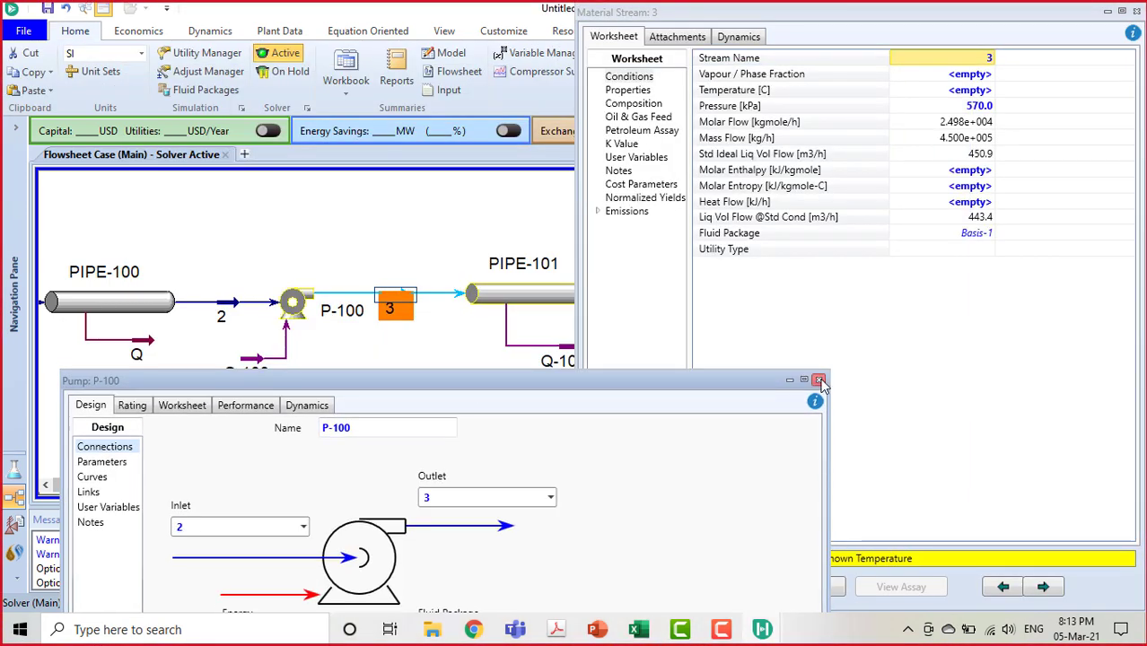
left_click(970, 107)
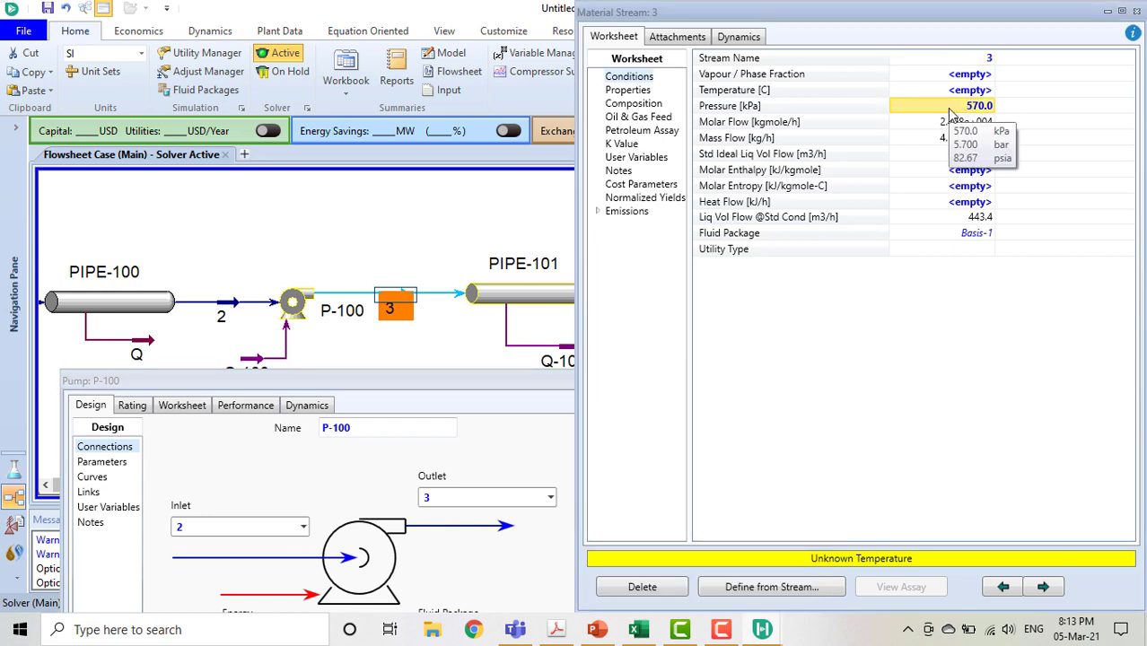
- Clear the adiabatic efficiency specification in pump P-100's design parameters
left_click_drag(353, 393, 402, 255)
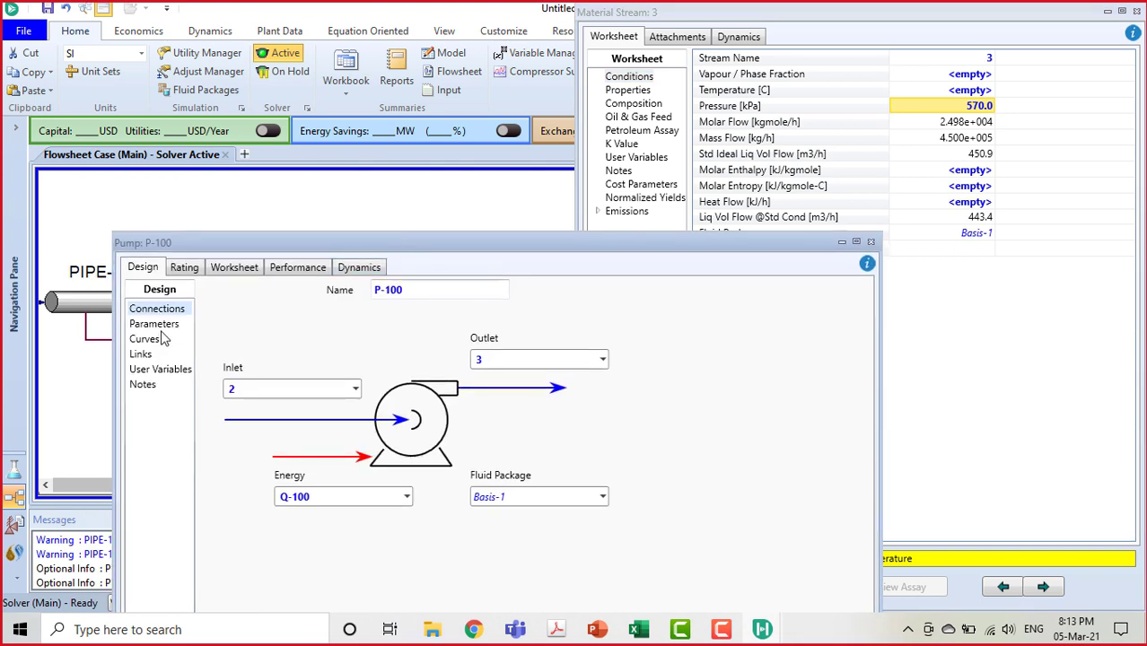
left_click(164, 325)
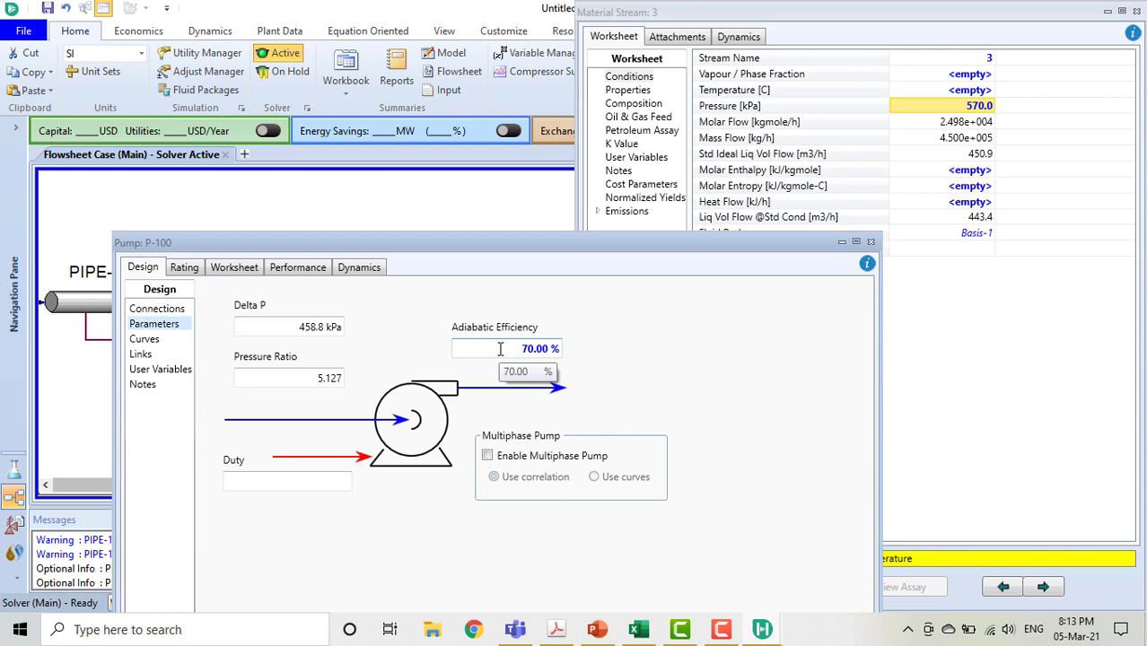
left_click_drag(545, 242, 568, 117)
left_click(554, 223)
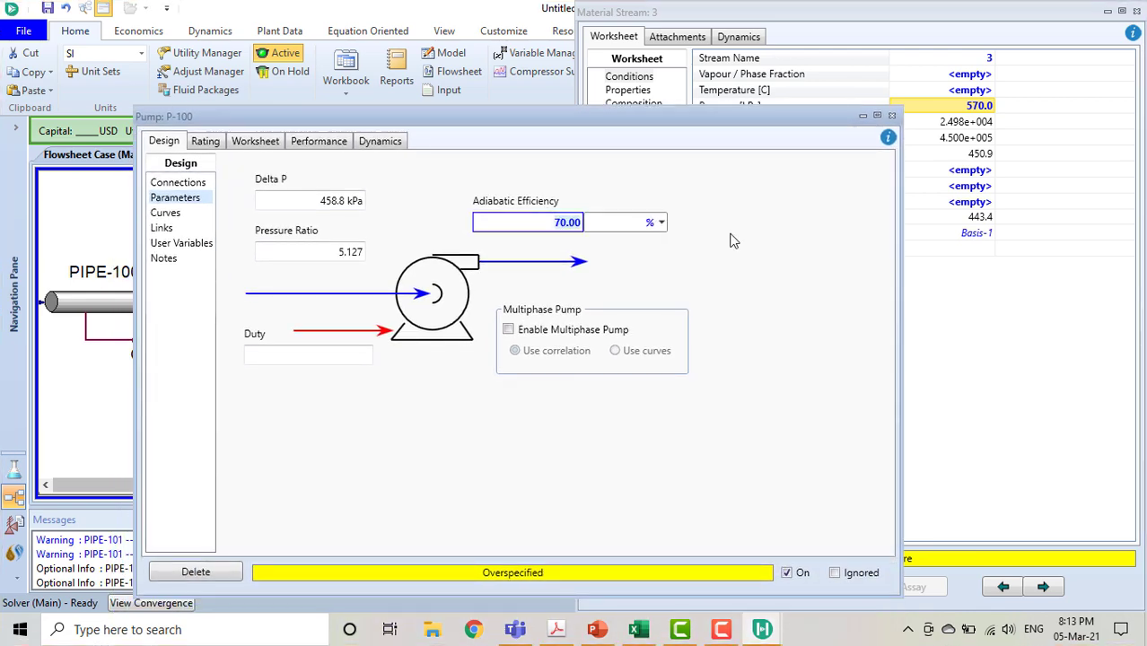
key("Delete")
key("Return")
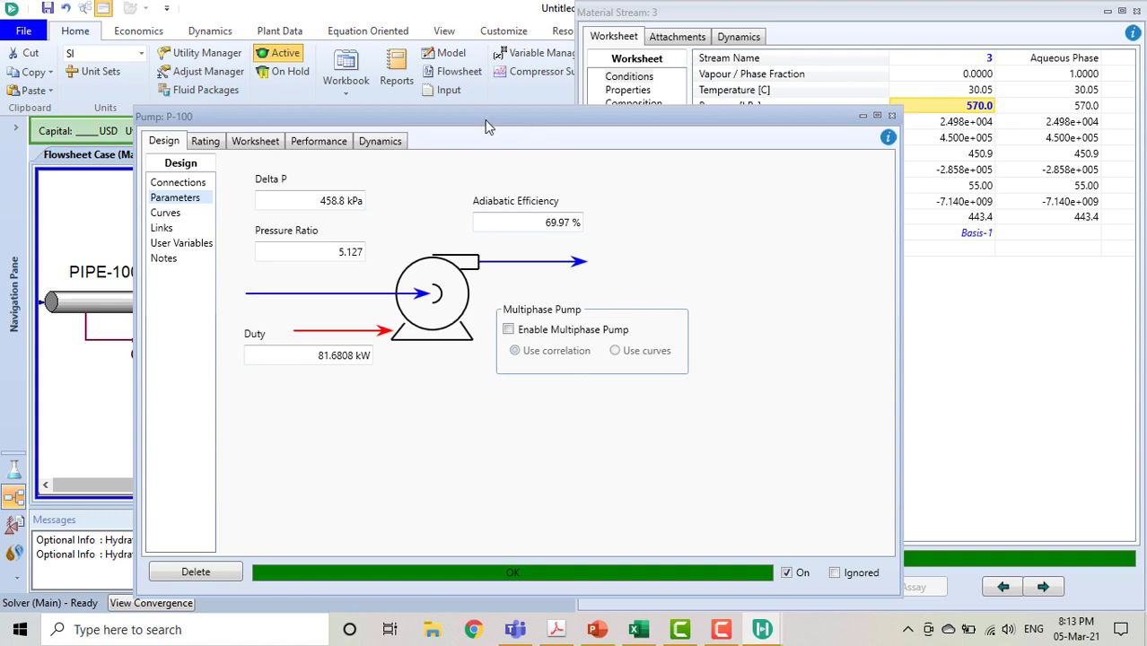
- Check pump P-100's calculated speed among its rating data and plot its characteristic curves
left_click_drag(521, 112, 519, 68)
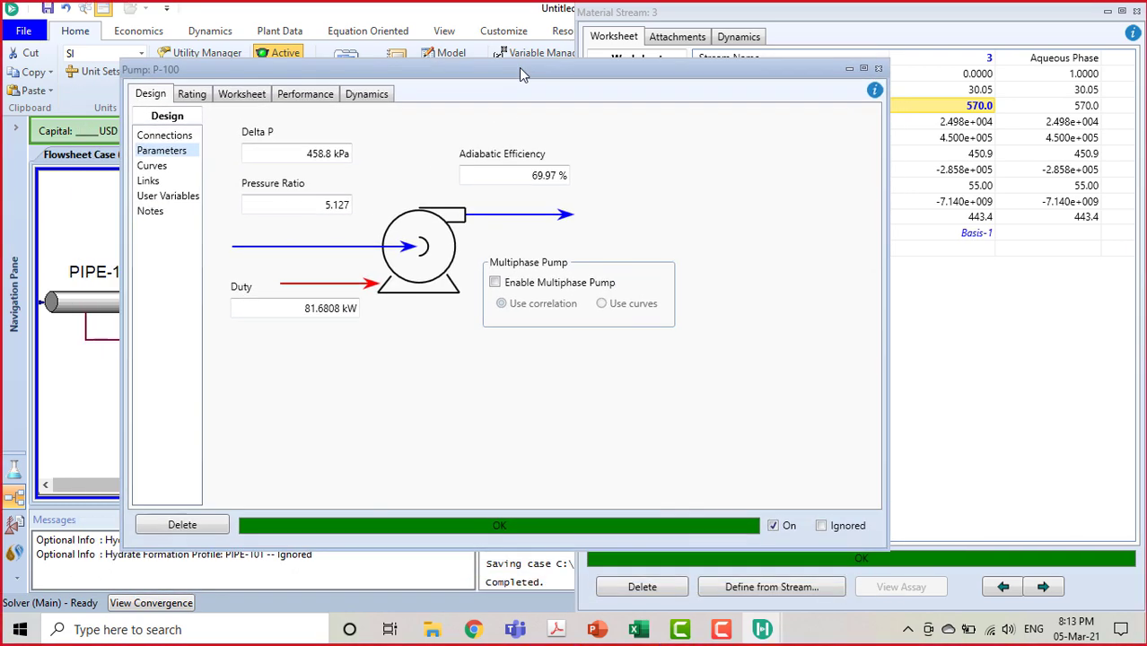
left_click(190, 95)
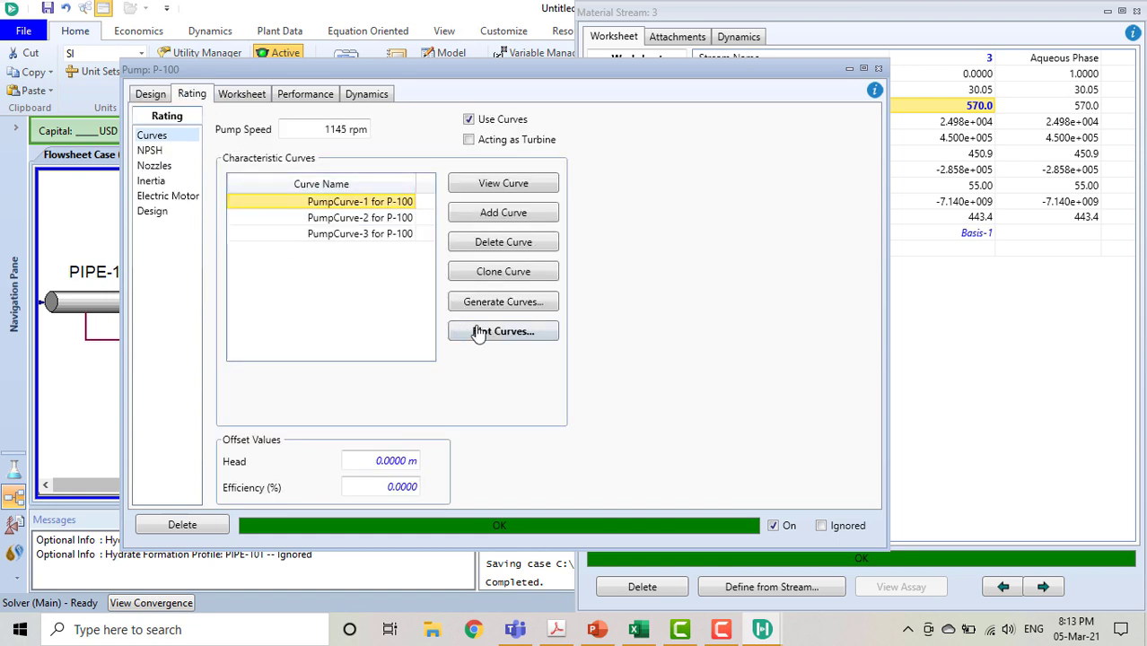
left_click(538, 337)
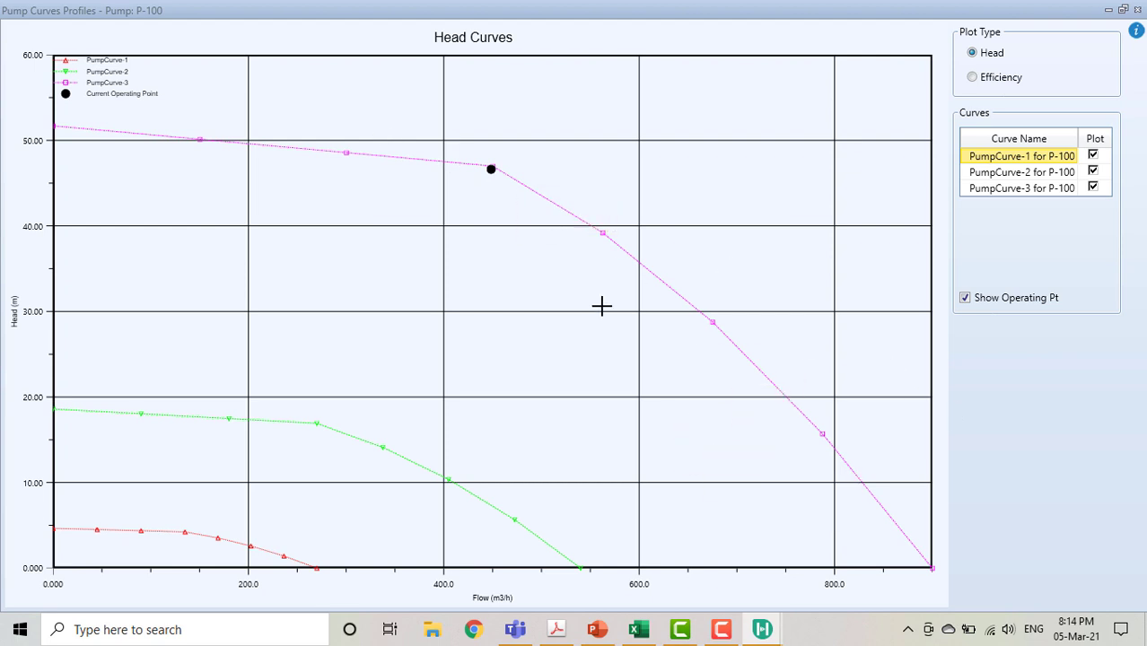
- Format PumpCurve-1 in the head curves plot with a solid line style and a thickness of 3
right_click(568, 270)
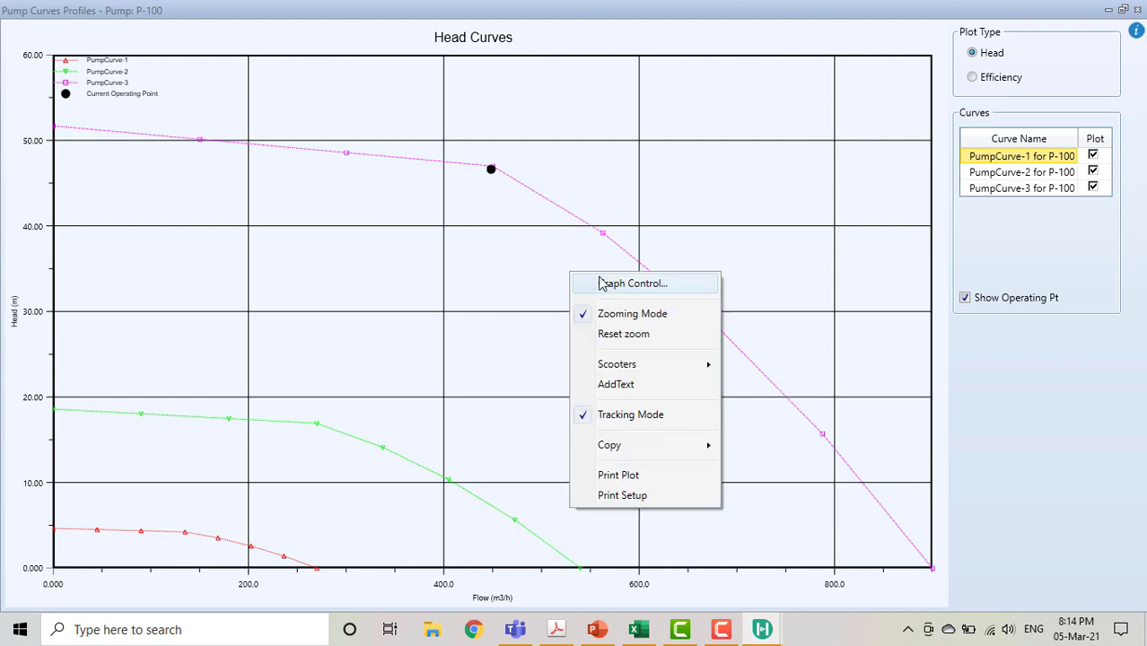
left_click(599, 285)
left_click_drag(543, 95, 940, 69)
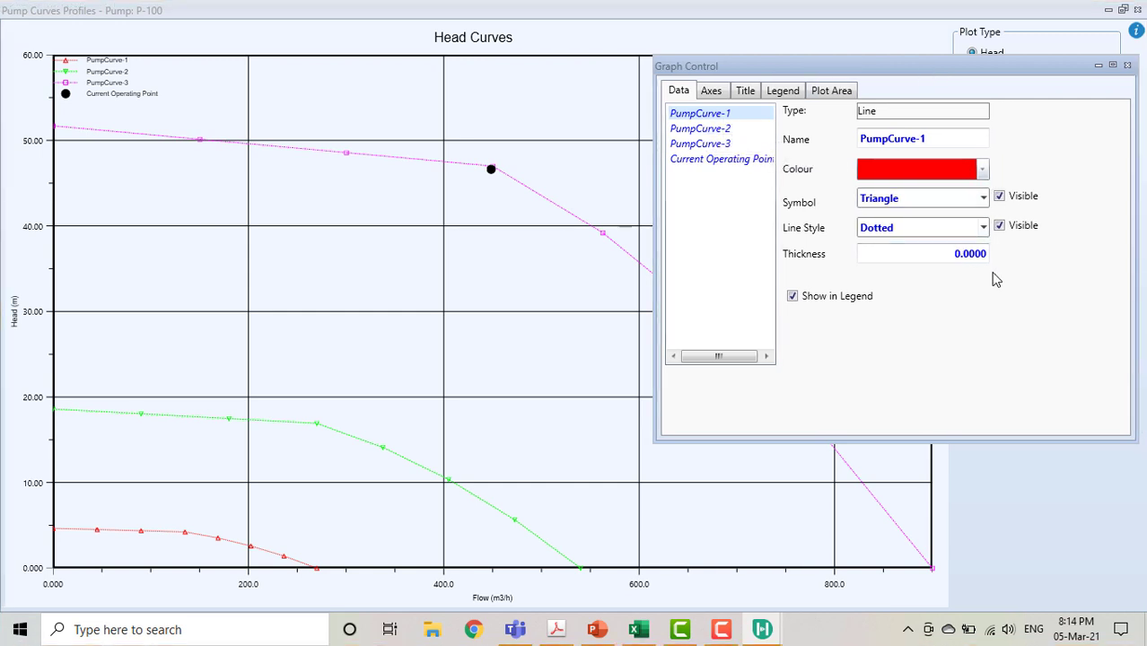
left_click(985, 228)
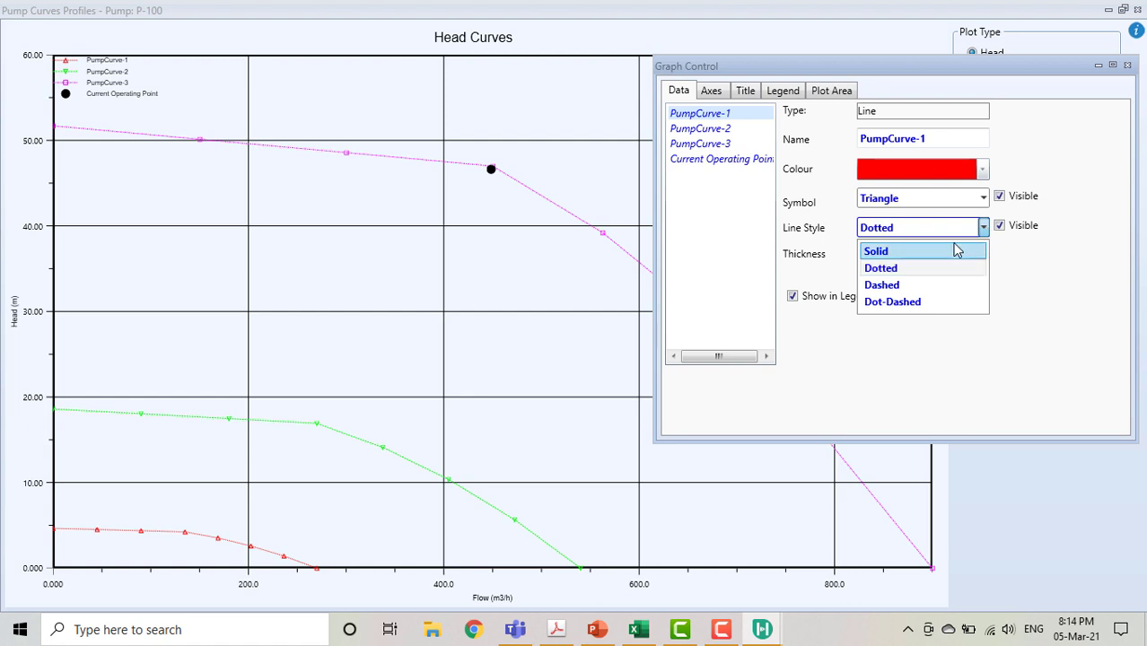
left_click(957, 251)
left_click(960, 255)
type("3")
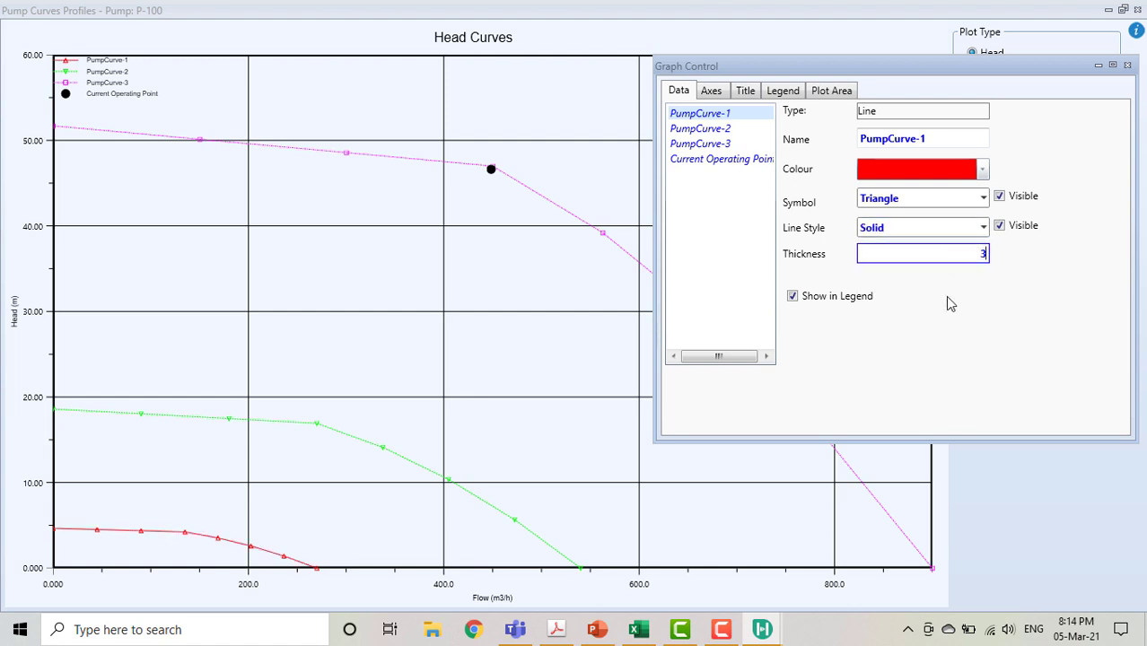
key("Tab")
- Format PumpCurve-2 in the head curves plot with a solid line style and a thickness of 3
left_click(730, 131)
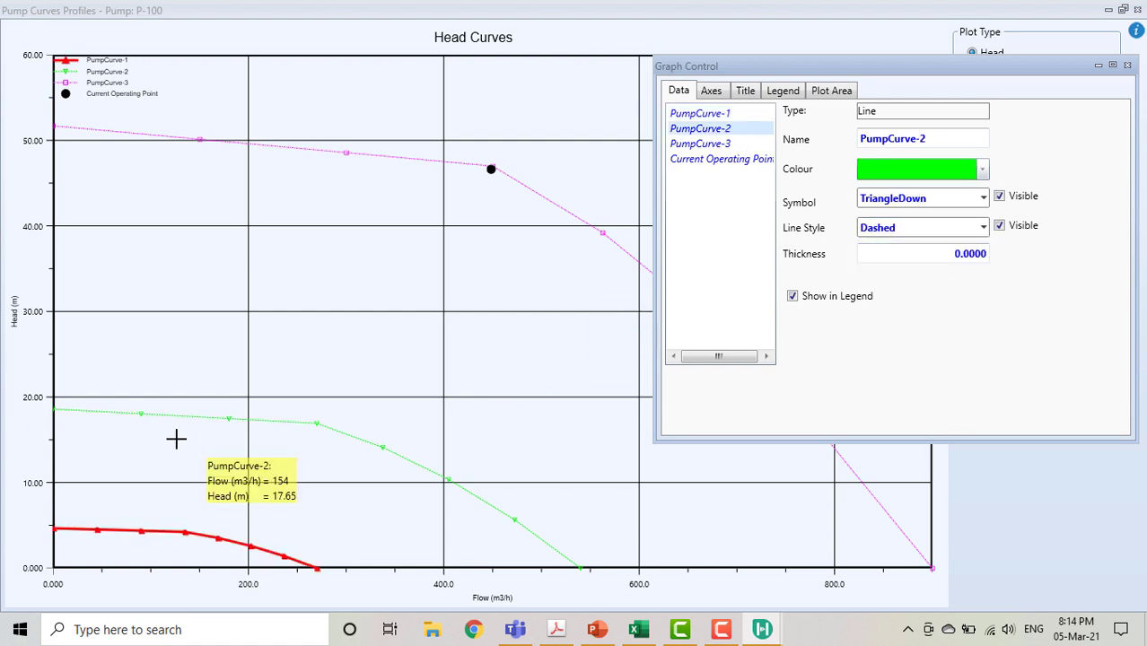
left_click(983, 227)
left_click(961, 254)
left_click(961, 254)
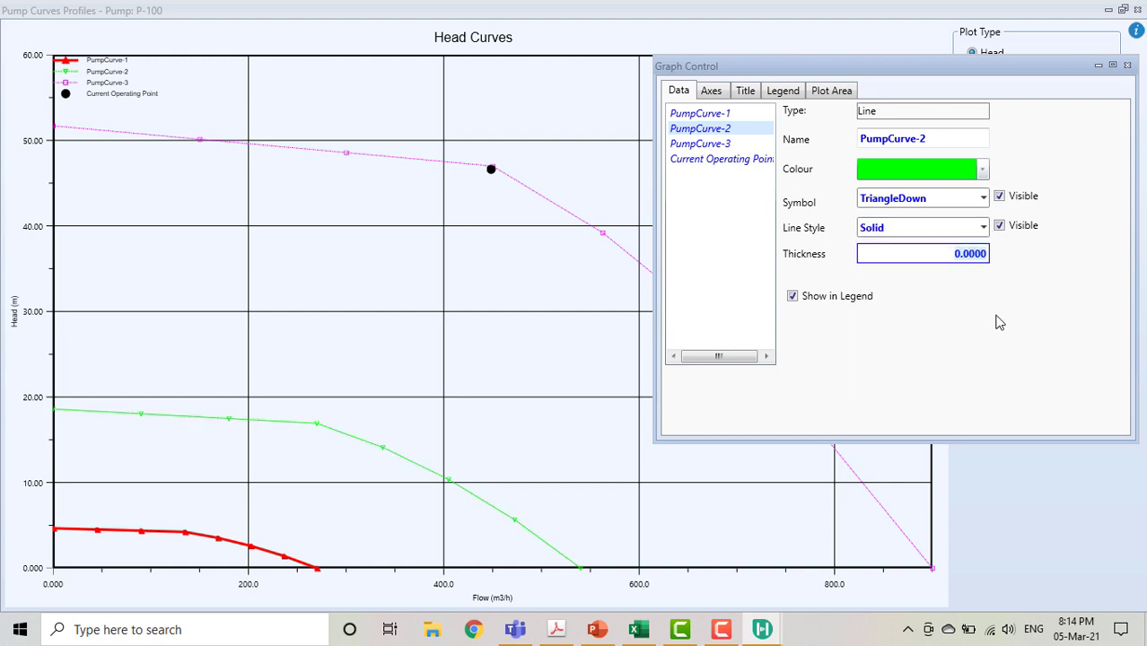
type("3")
key("Tab")
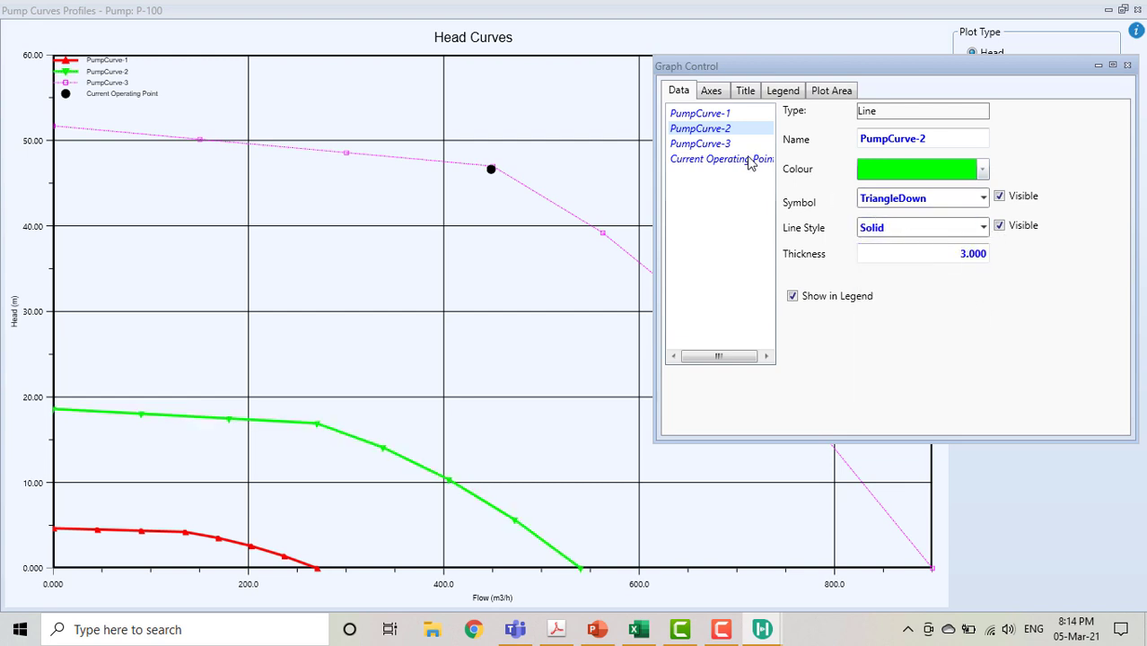
- Give PumpCurve-3 a solid line style and a thickness of 3, and close the graph settings
left_click(729, 146)
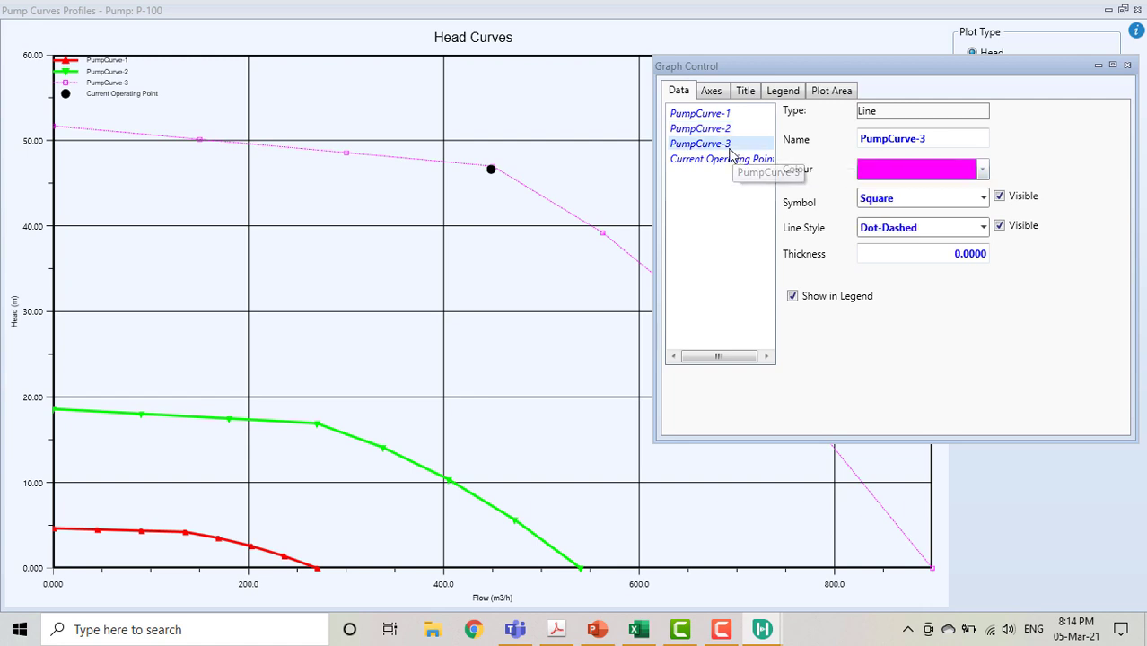
left_click(983, 228)
left_click(932, 249)
left_click(977, 254)
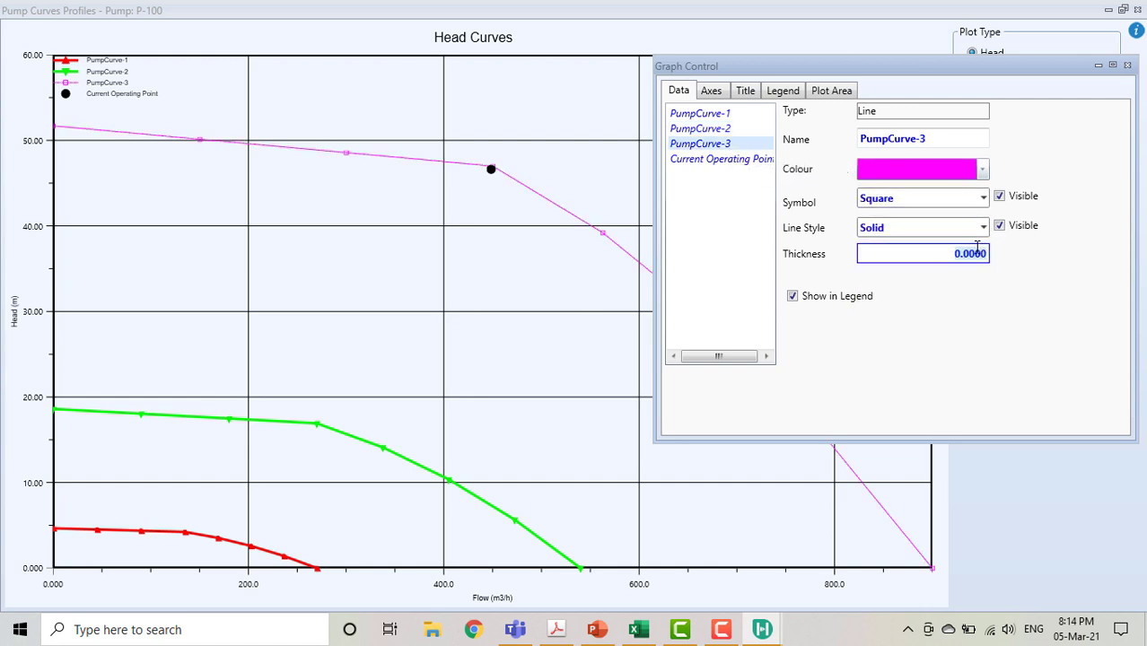
type("3")
key("Tab")
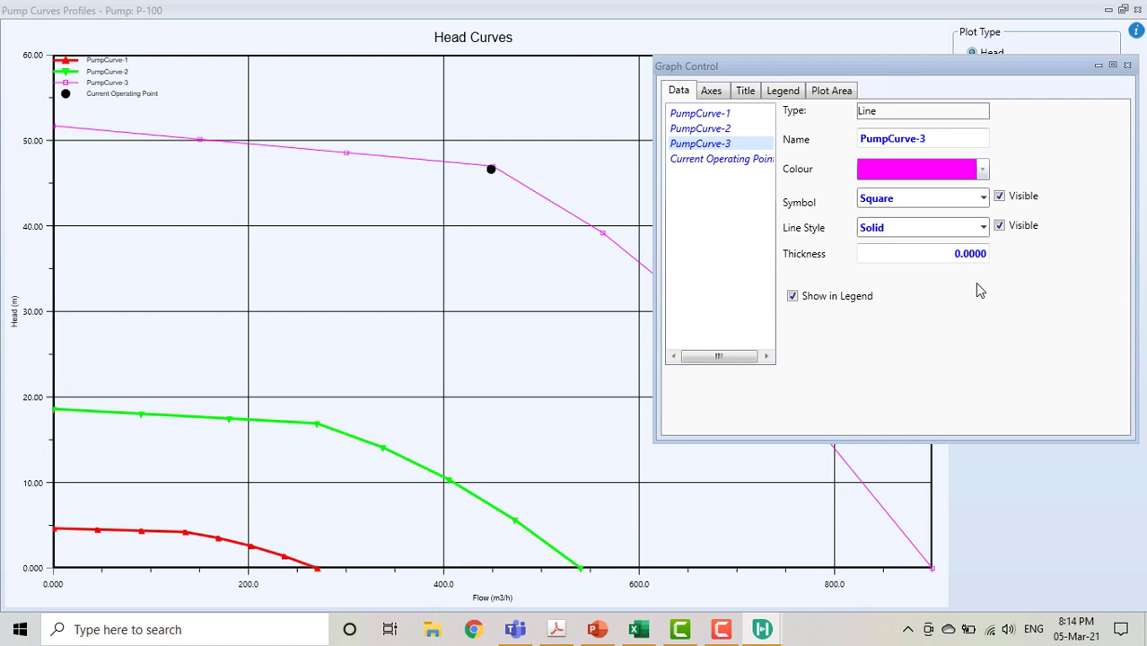
left_click_drag(1046, 76, 904, 135)
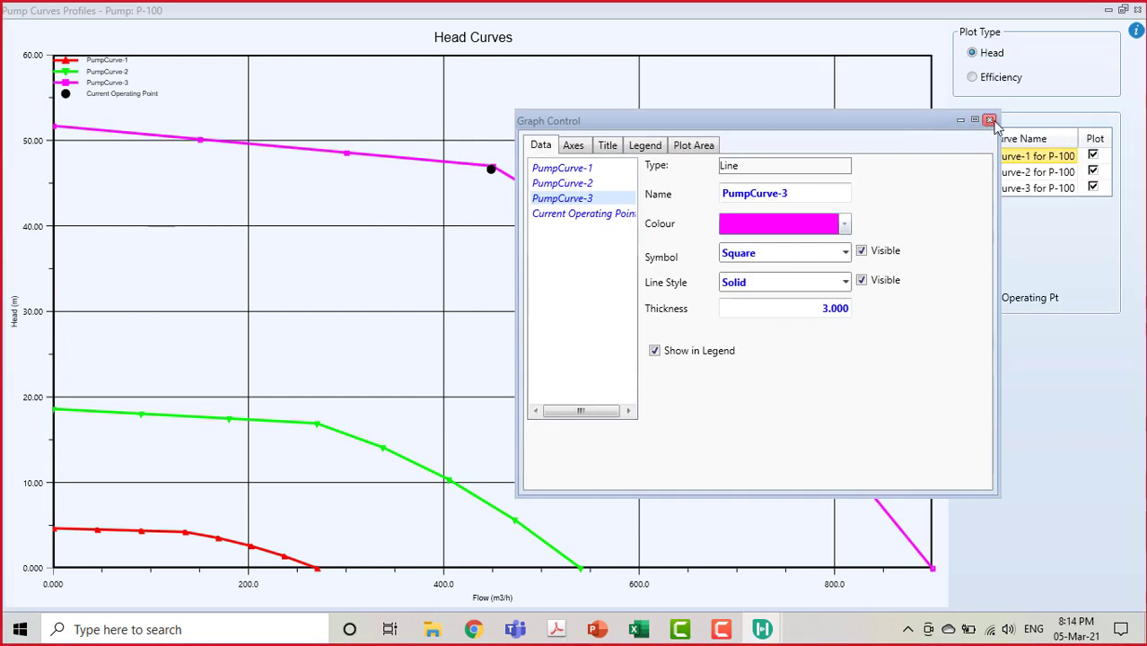
left_click(991, 117)
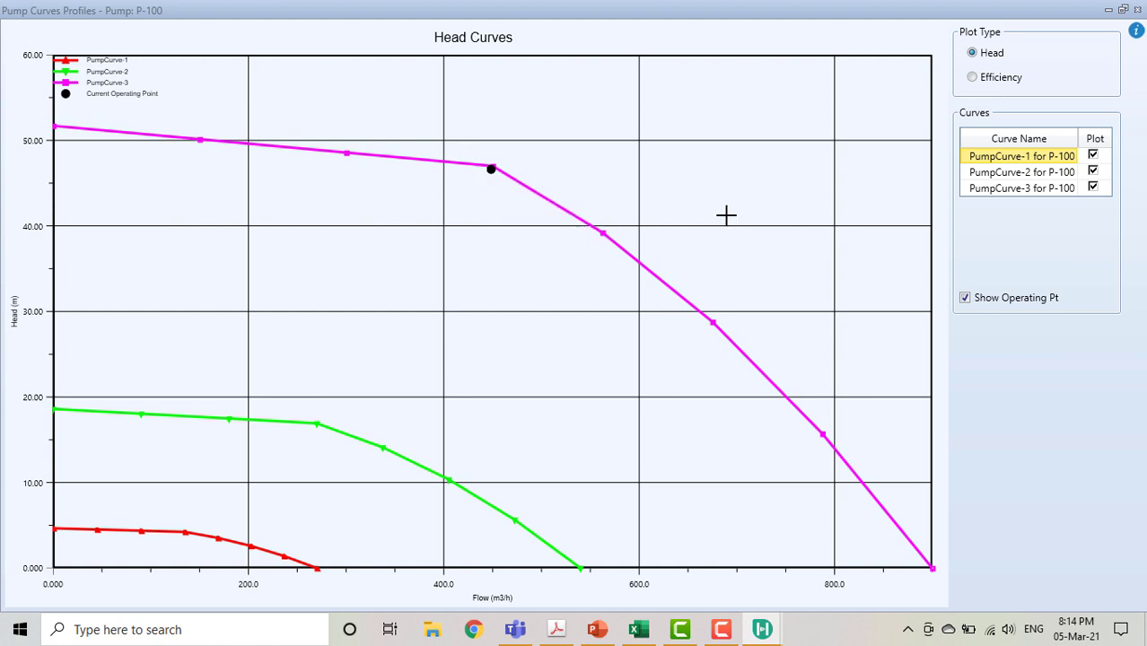
- Reduce the head curves plot to a smaller window and arrange it and the pump P-100 window to uncover stream 3
left_click(1026, 24)
left_click_drag(1026, 24, 975, 69)
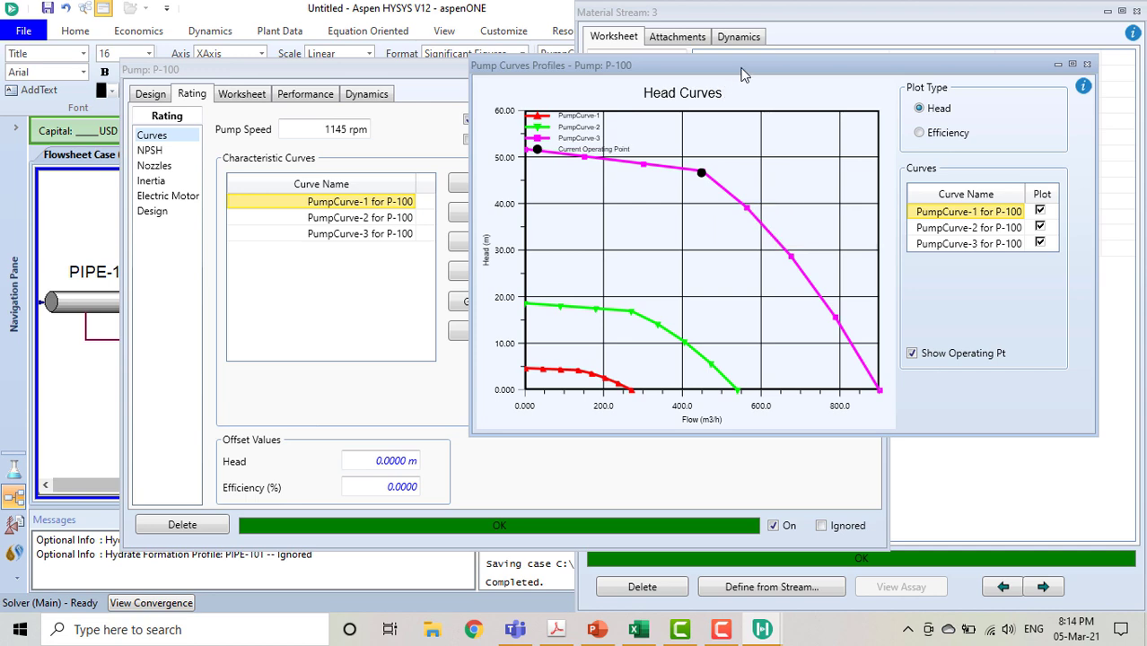
left_click_drag(744, 67, 795, 57)
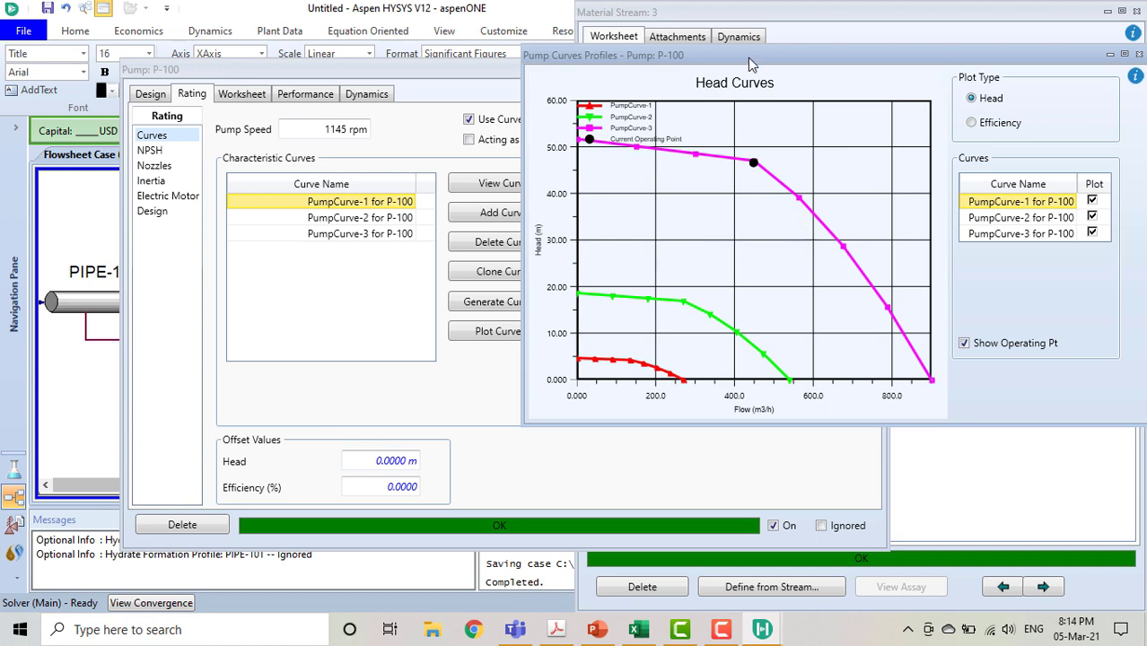
left_click_drag(750, 61, 868, 57)
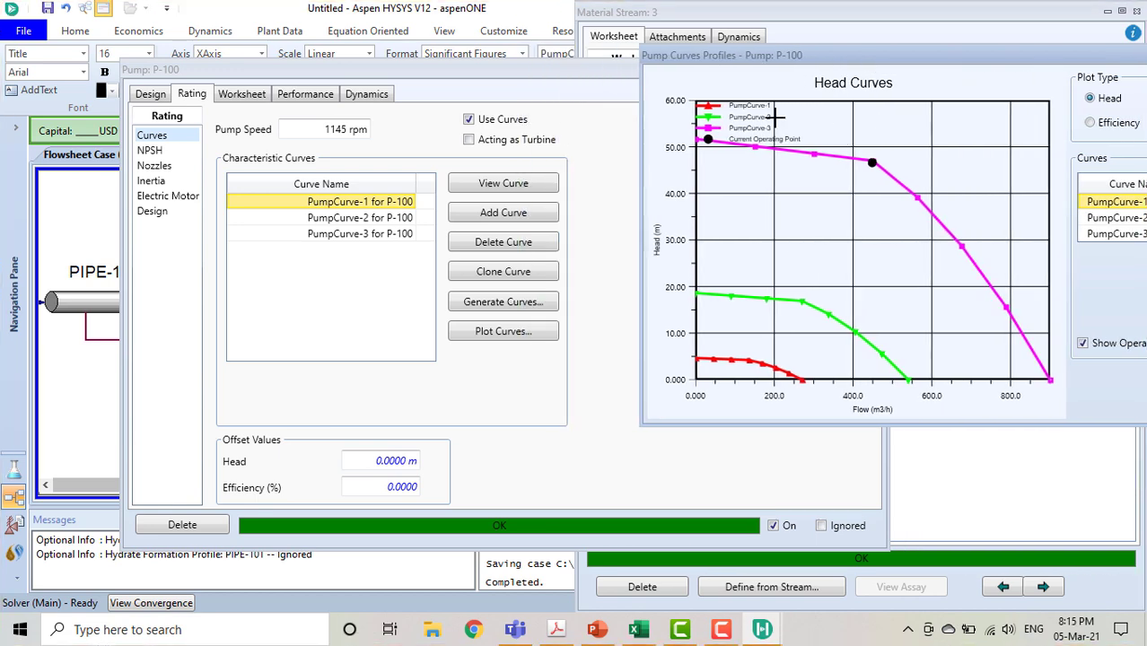
left_click_drag(584, 77, 439, 348)
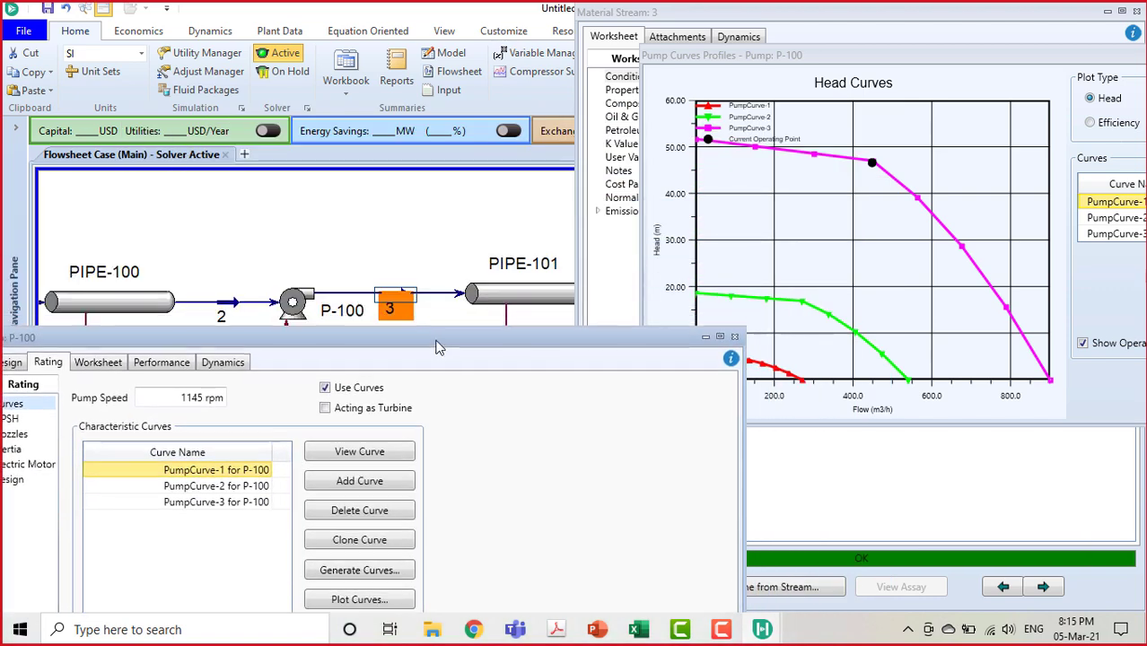
- Open the conditions of outlet stream 3 and clear its pressure specification
double_click(394, 306)
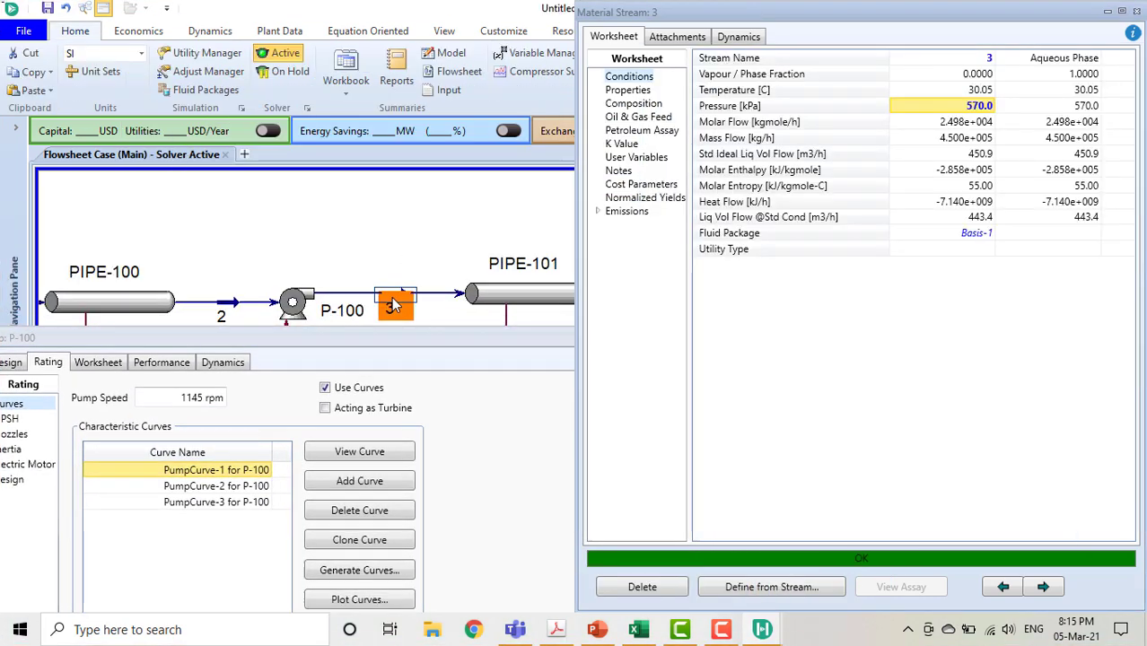
mouse_move(963, 109)
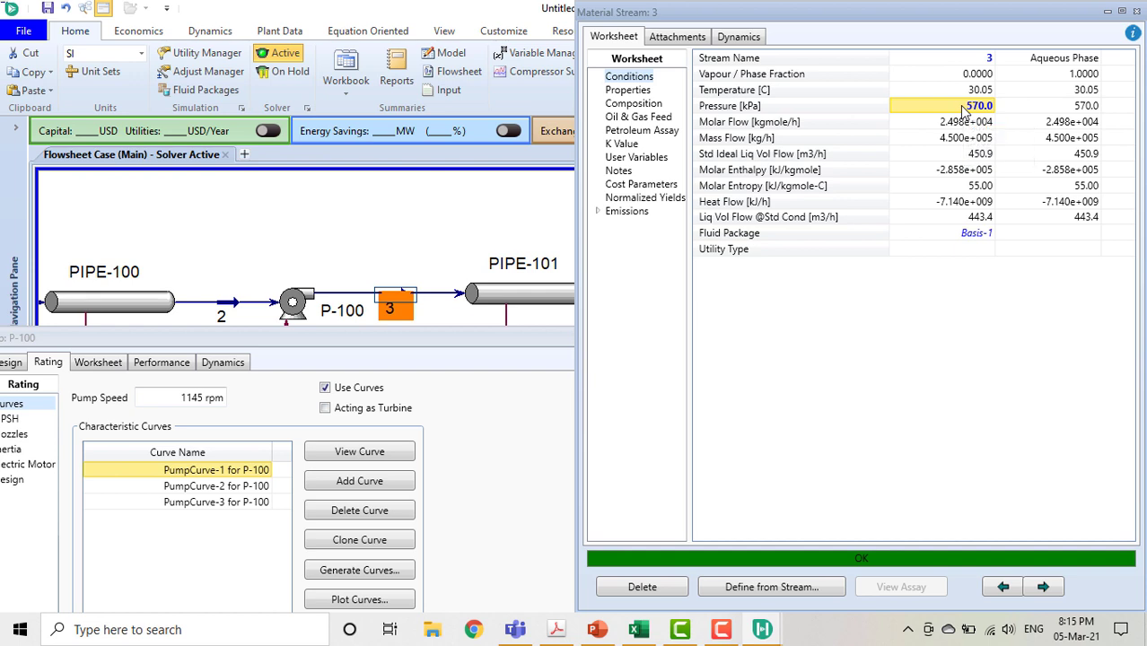
key("Delete")
key("Down")
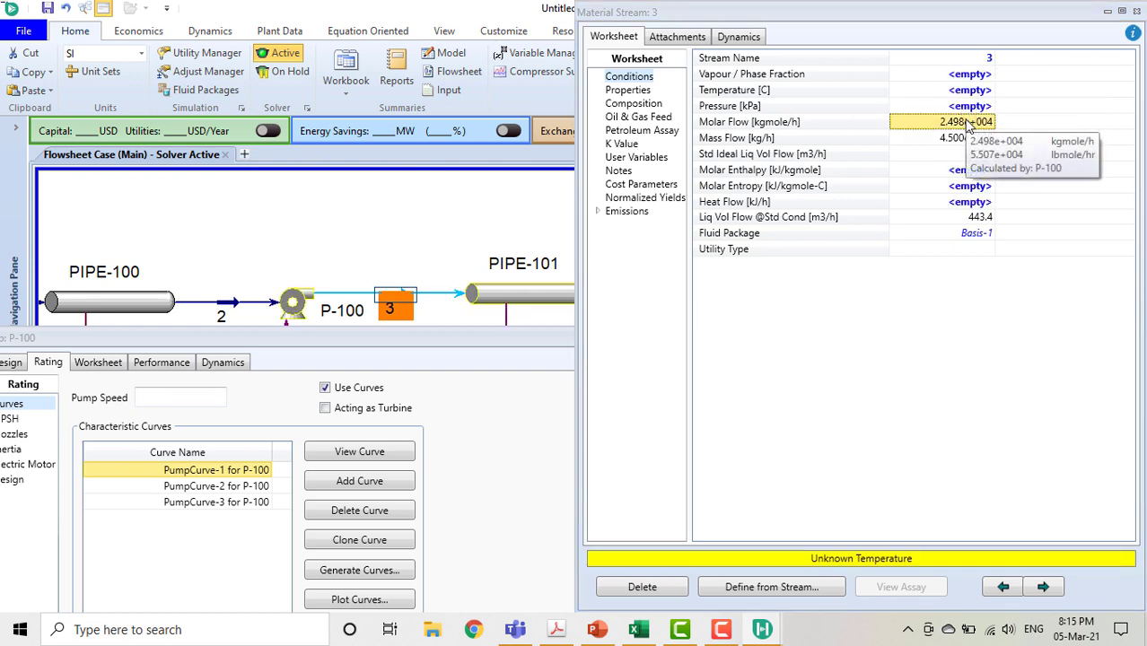
- Set pump P-100's speed to 1140 rpm and check the speed for which PumpCurve-3 is defined
left_click(155, 398)
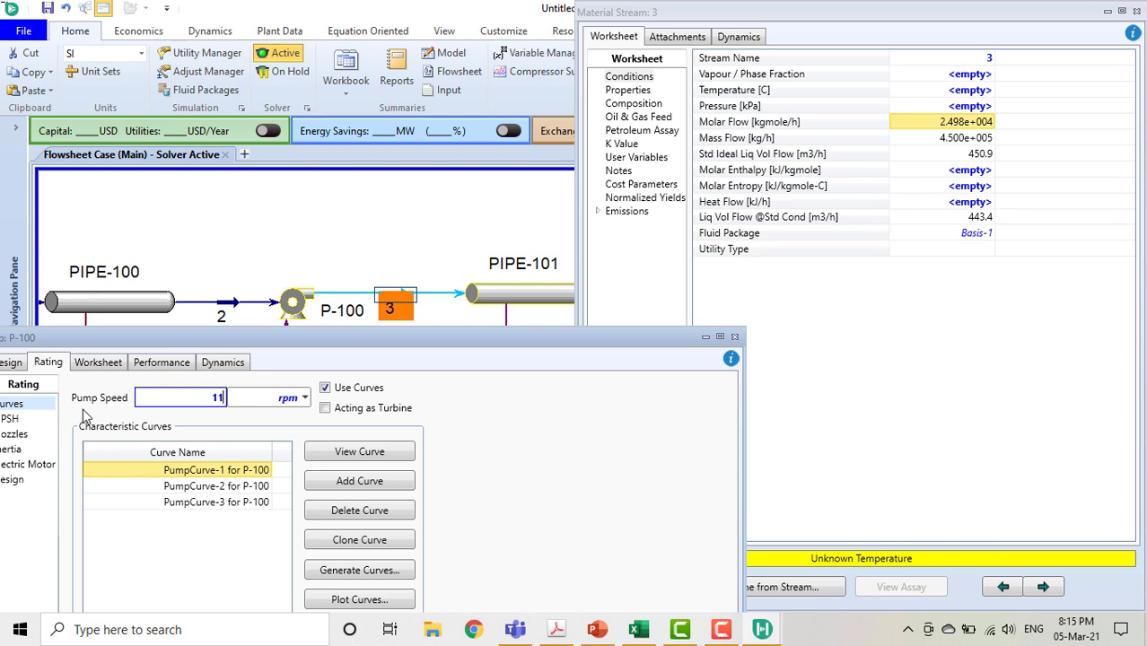
key("Return")
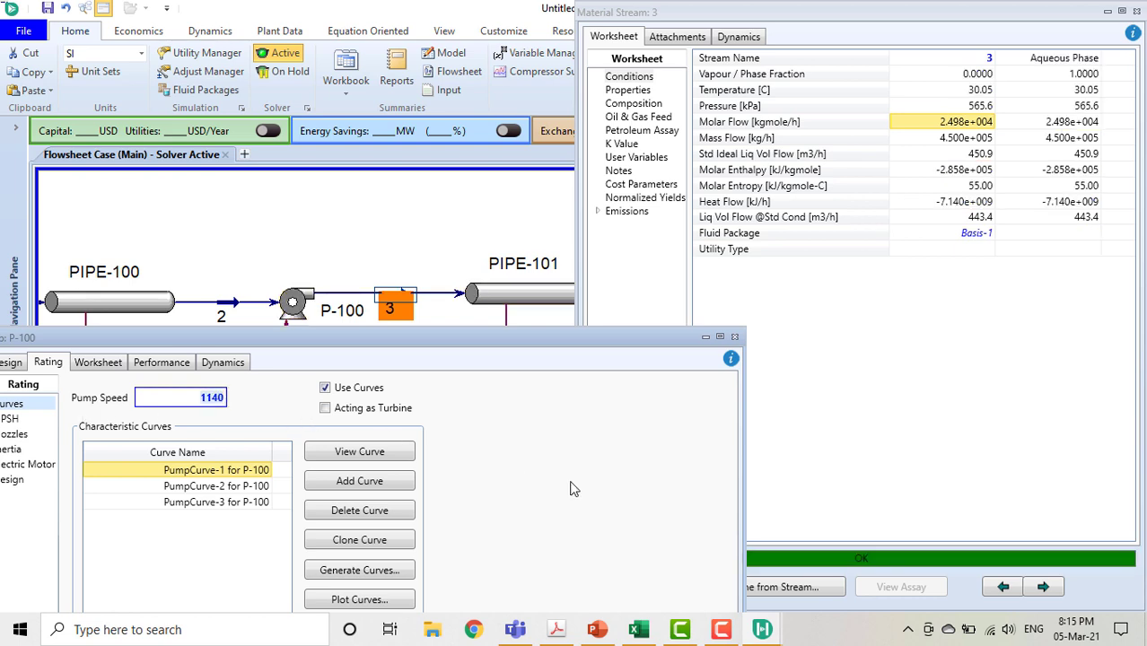
double_click(237, 501)
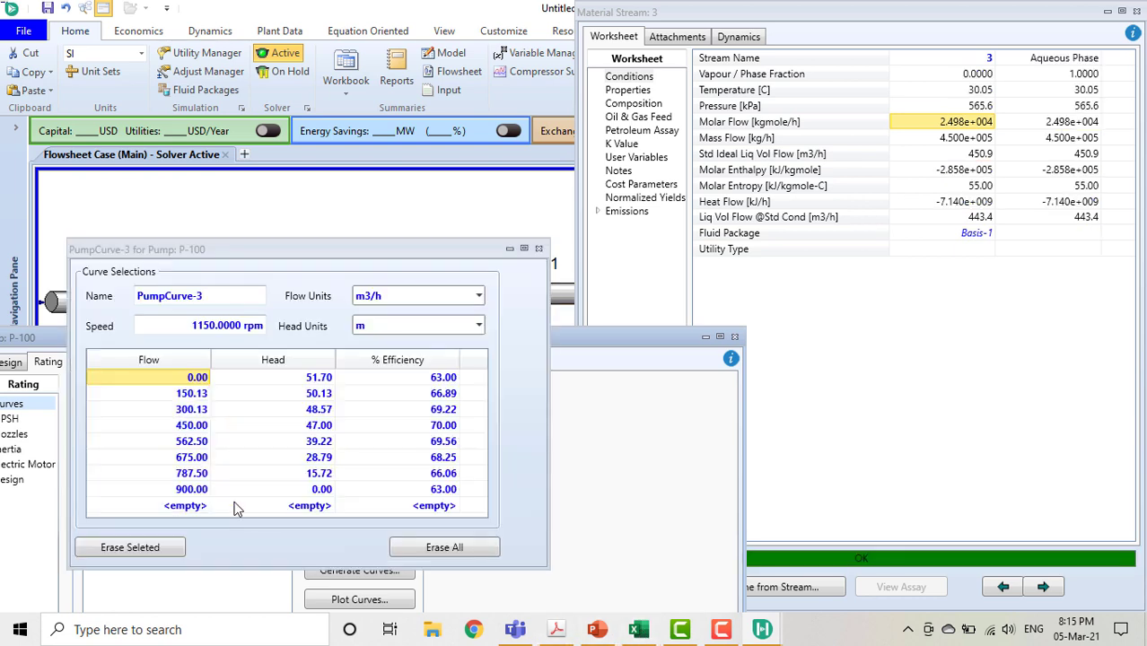
key("Escape")
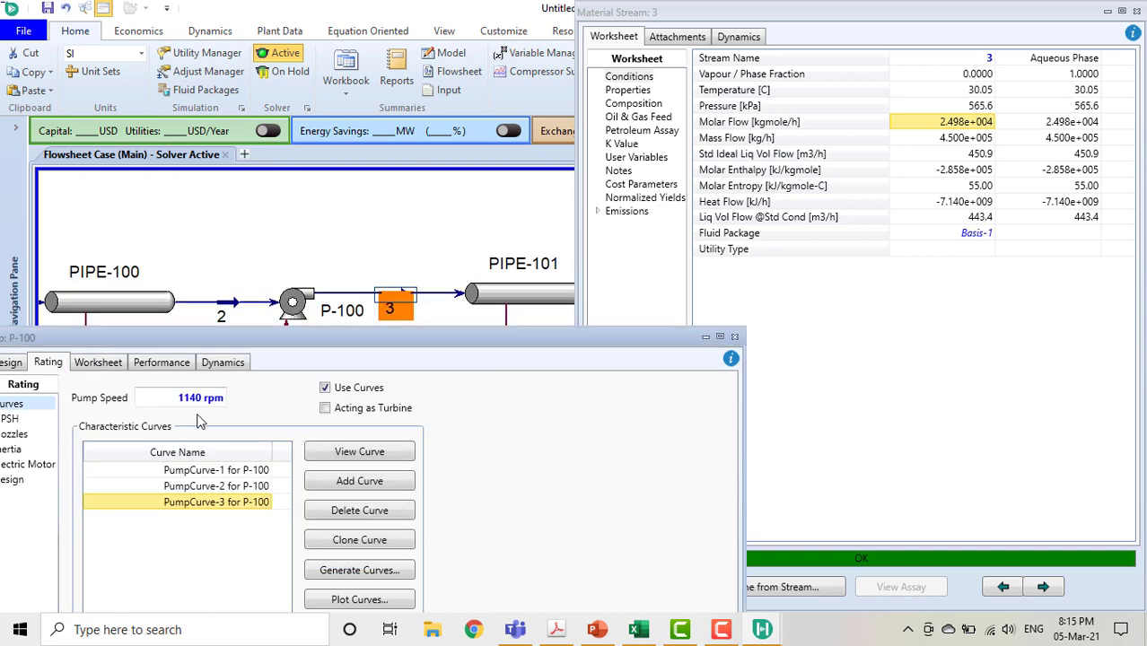
- Set pump P-100's speed to 1150 rpm in its rating data
left_click(192, 402)
type("115")
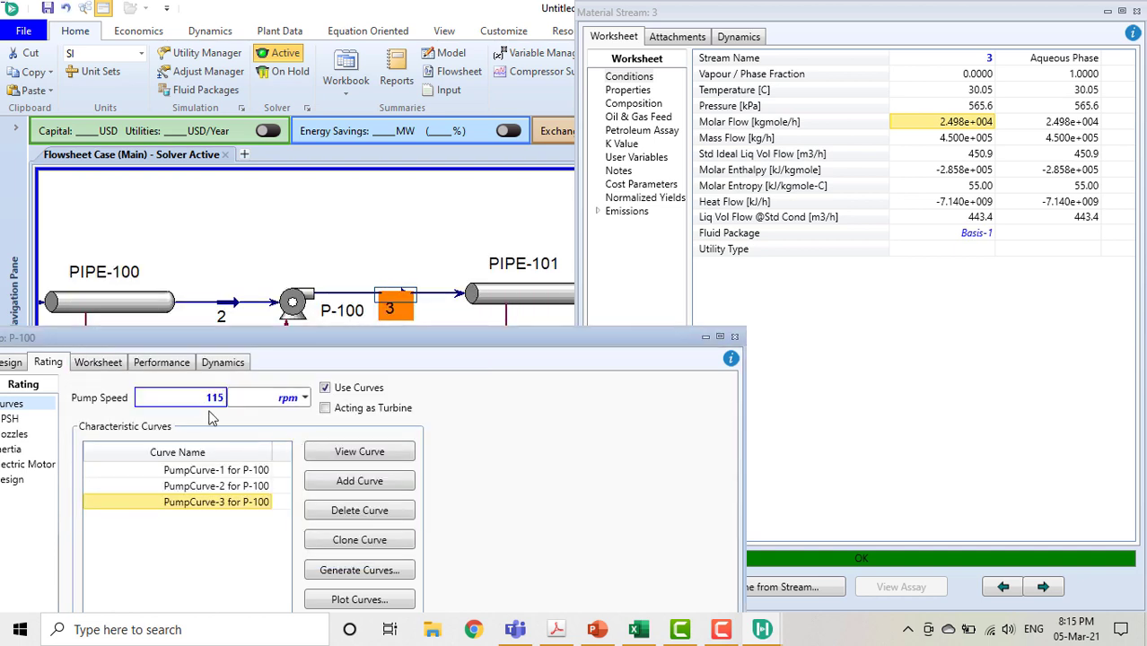
type("0")
key("Return")
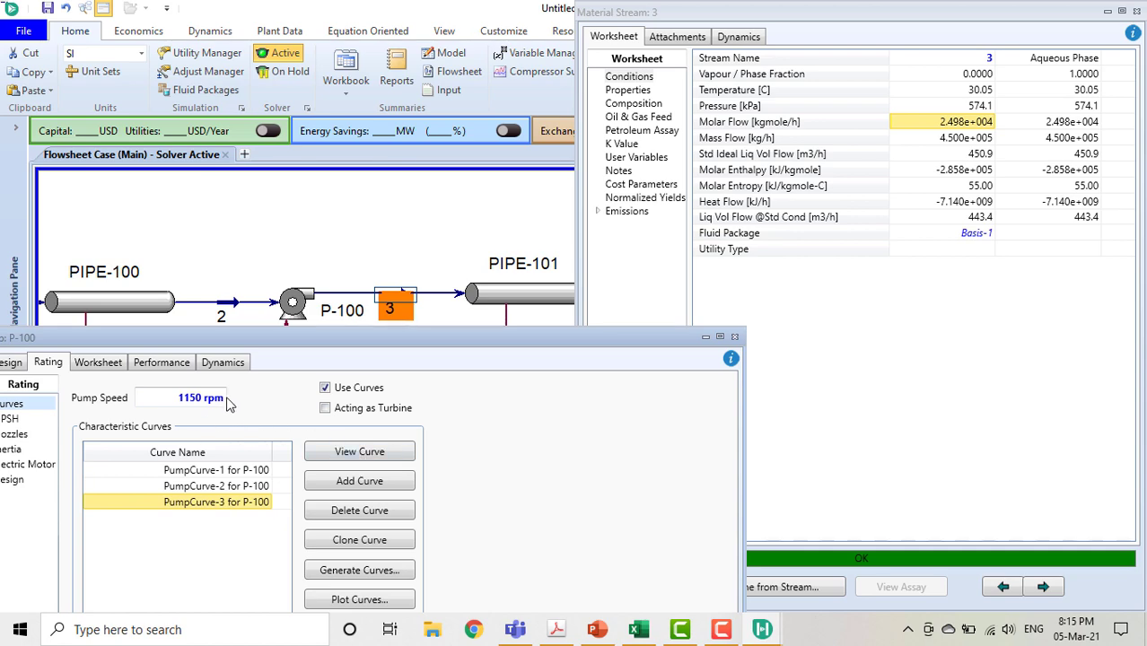
- Review PumpCurve-3's speed, flow, head and efficiency data and close the curve window
left_click_drag(314, 341, 420, 176)
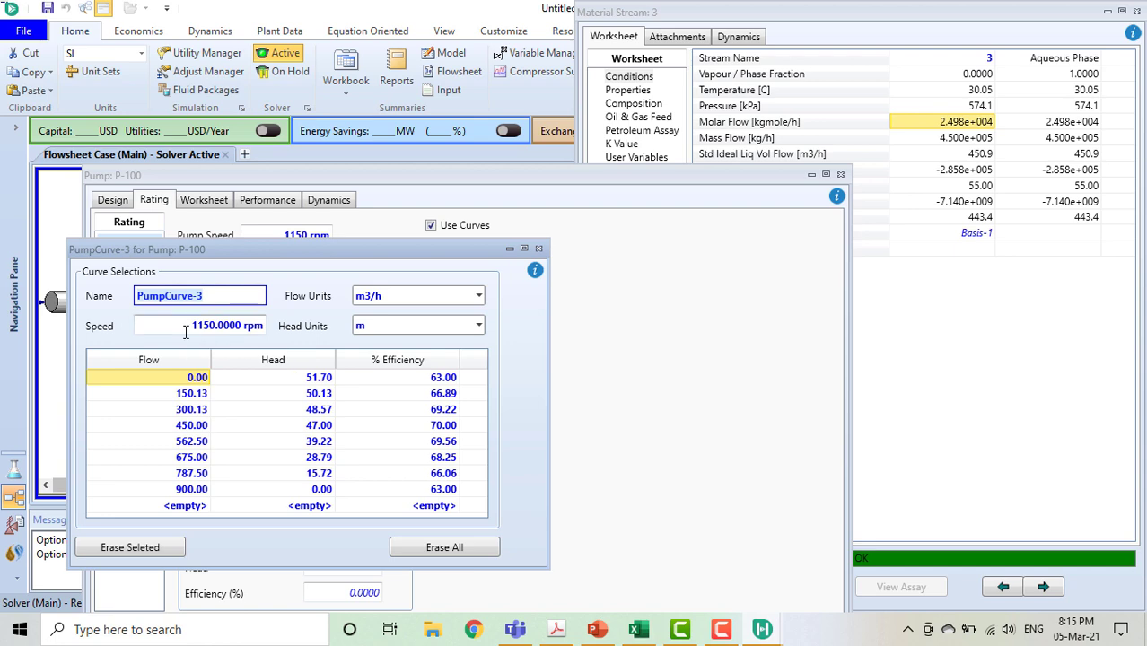
left_click(539, 249)
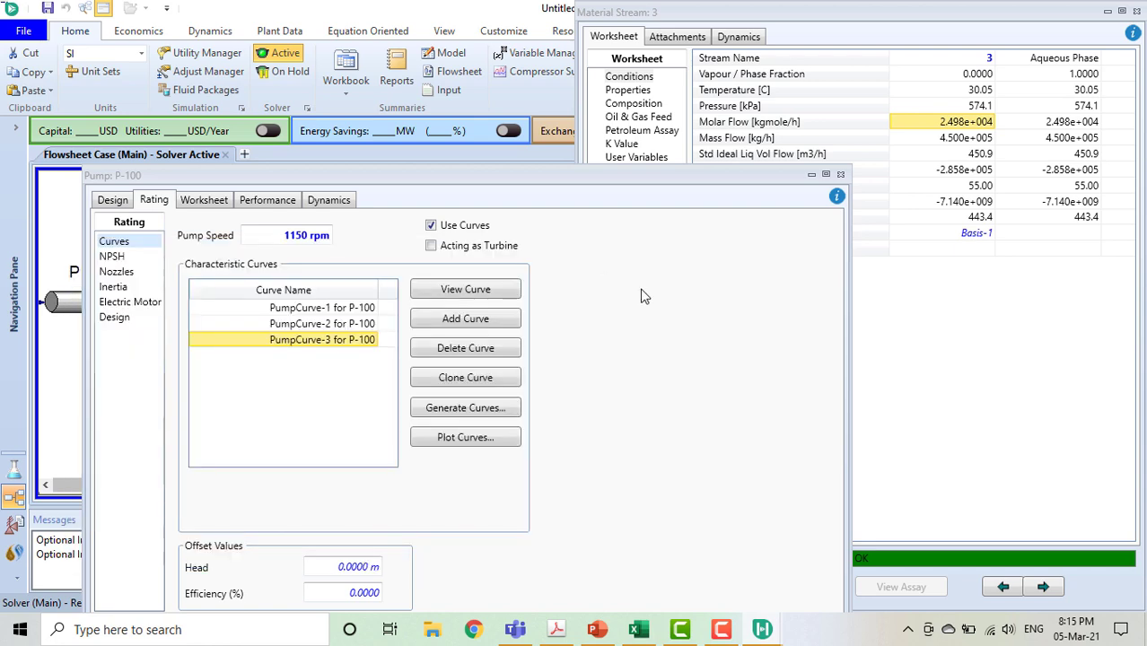
left_click_drag(559, 177, 655, 317)
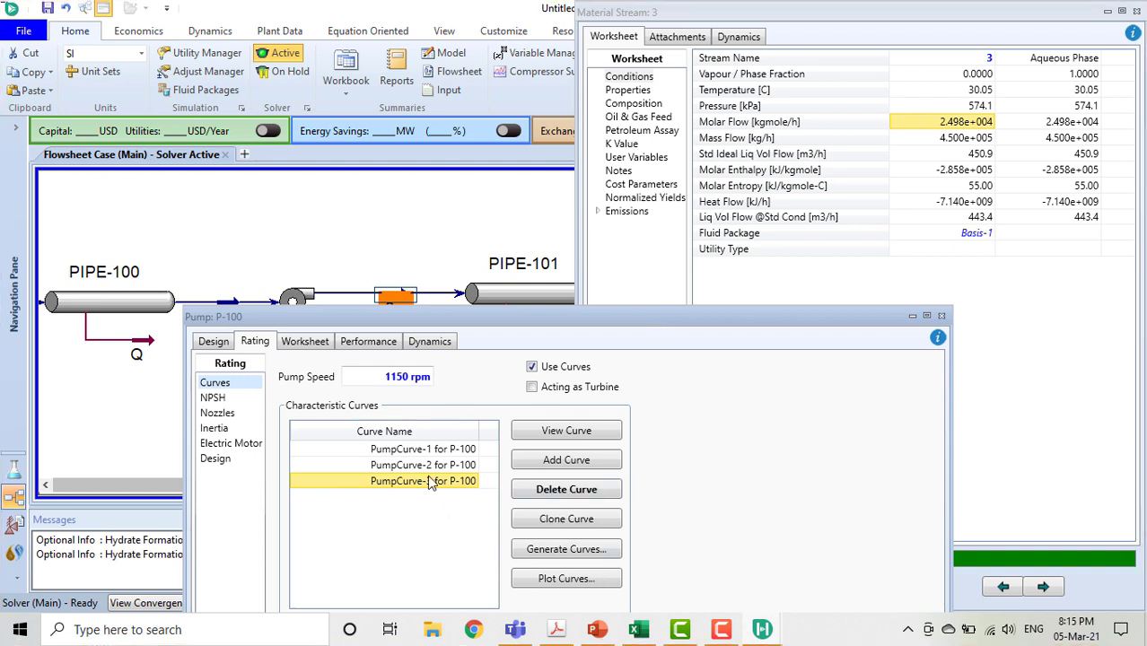
- Check stream 3's calculated pressure and pump P-100's design parameters and connections
left_click(944, 107)
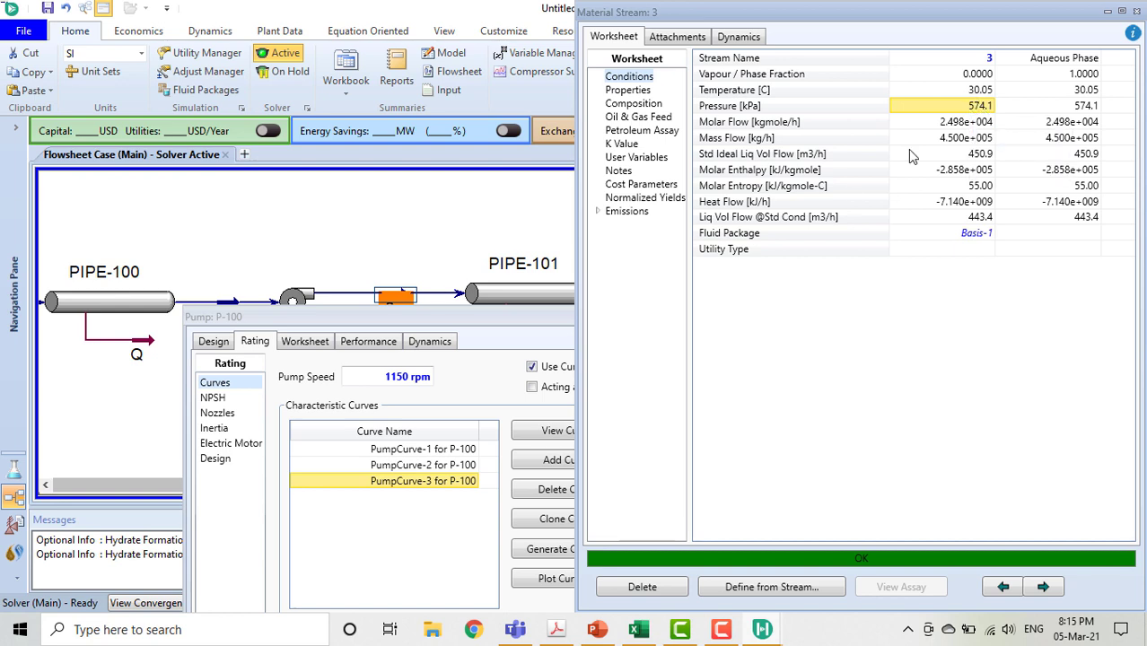
left_click(213, 342)
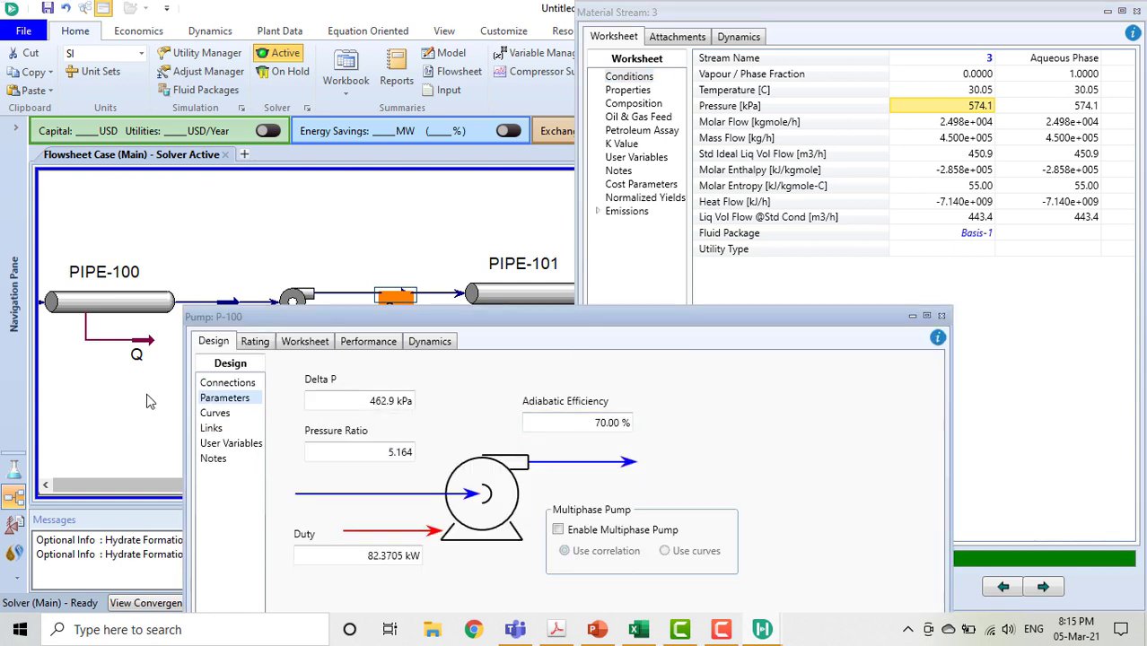
left_click(232, 383)
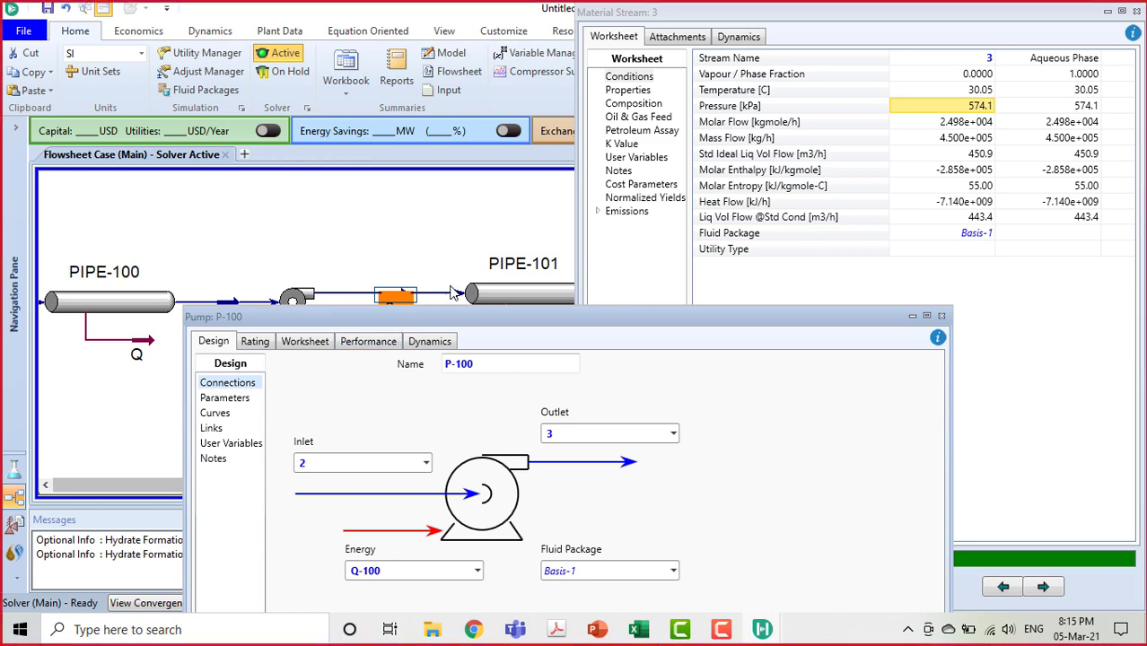
- Return to pump P-100's rating curves, plot them again and place the plot beside the flowsheet
left_click_drag(400, 317, 704, 74)
left_click(658, 72)
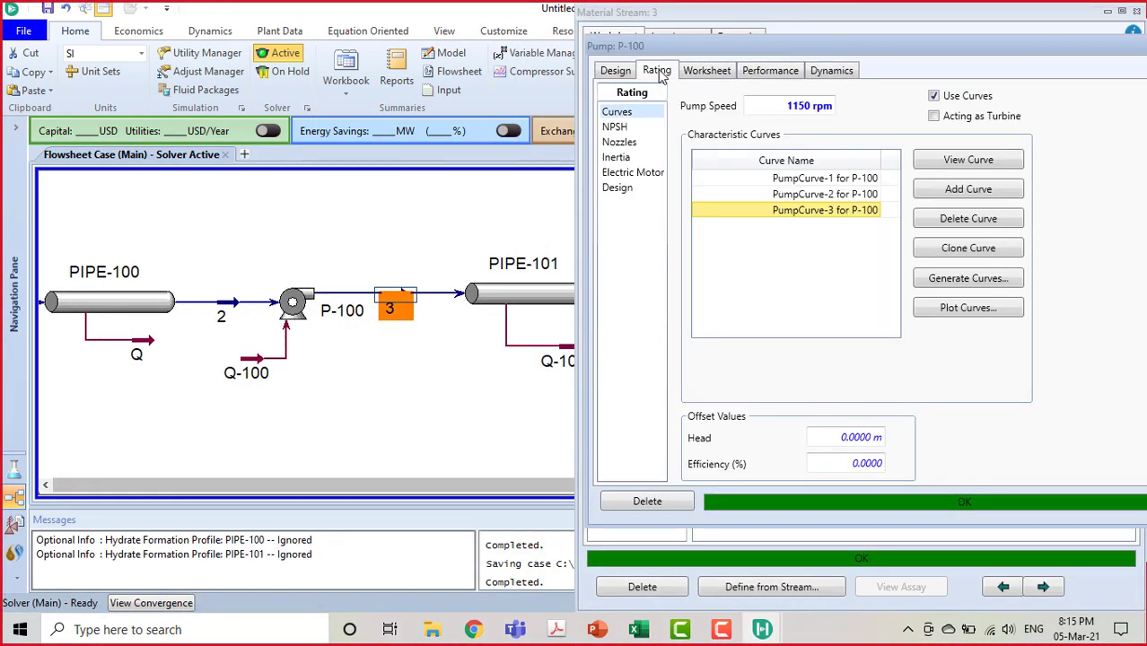
left_click(948, 322)
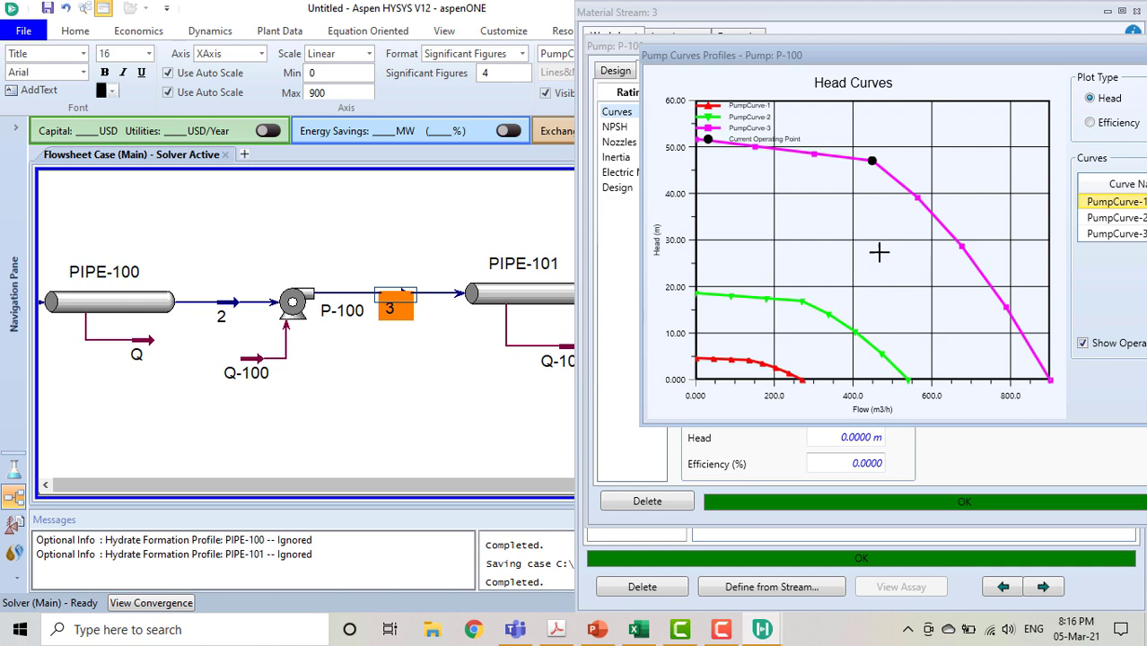
left_click_drag(925, 64, 835, 151)
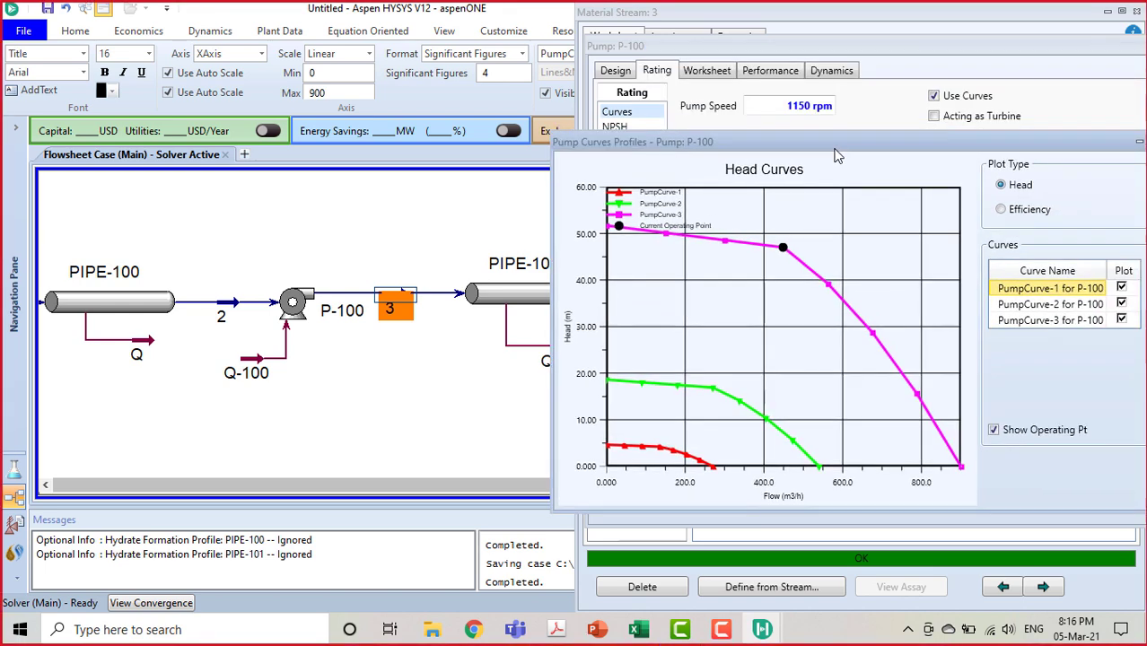
- Open the conditions of feed stream 1 before PIPE-100 and move its window clear of the pump P-100 window
left_click(397, 226)
left_click_drag(270, 234, 409, 234)
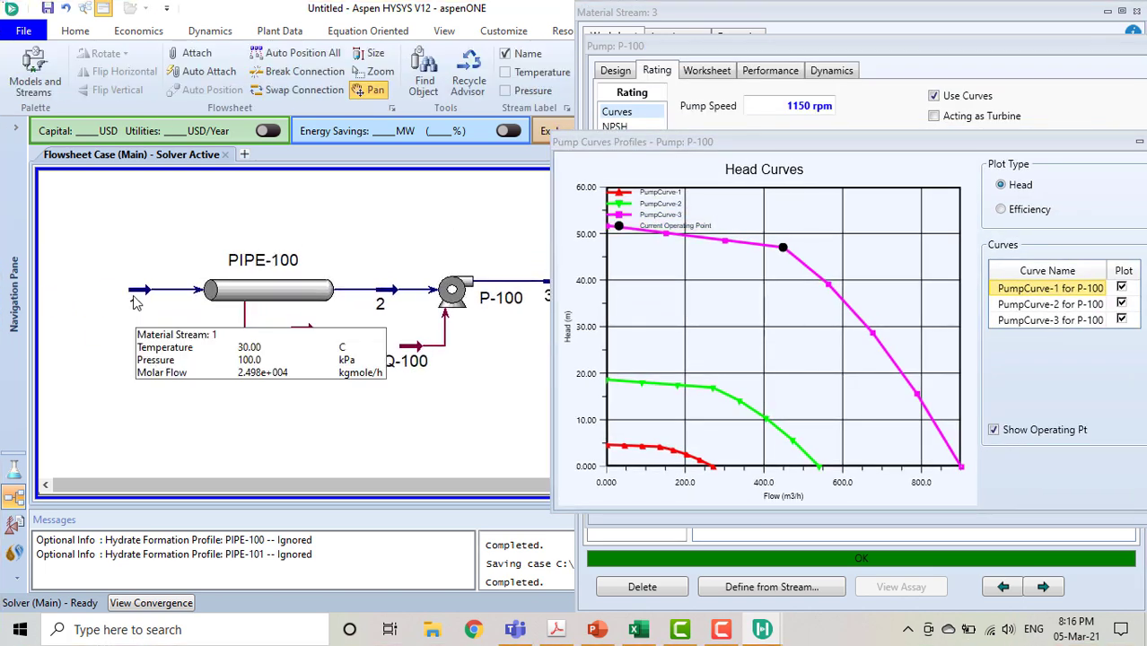
left_click(136, 298)
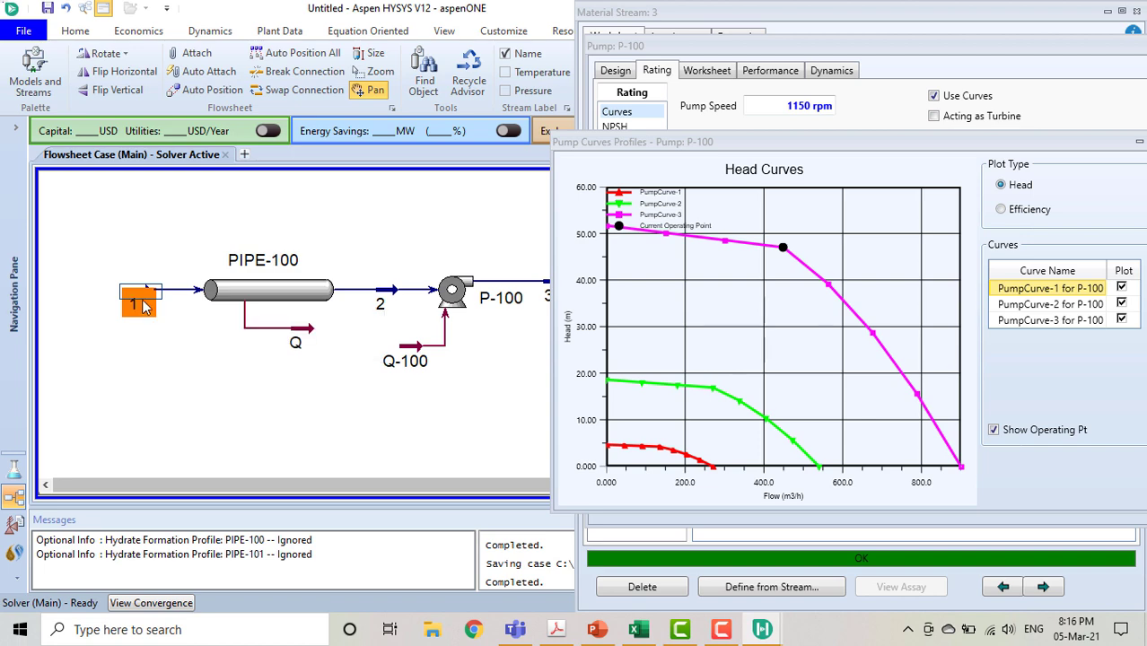
double_click(140, 302)
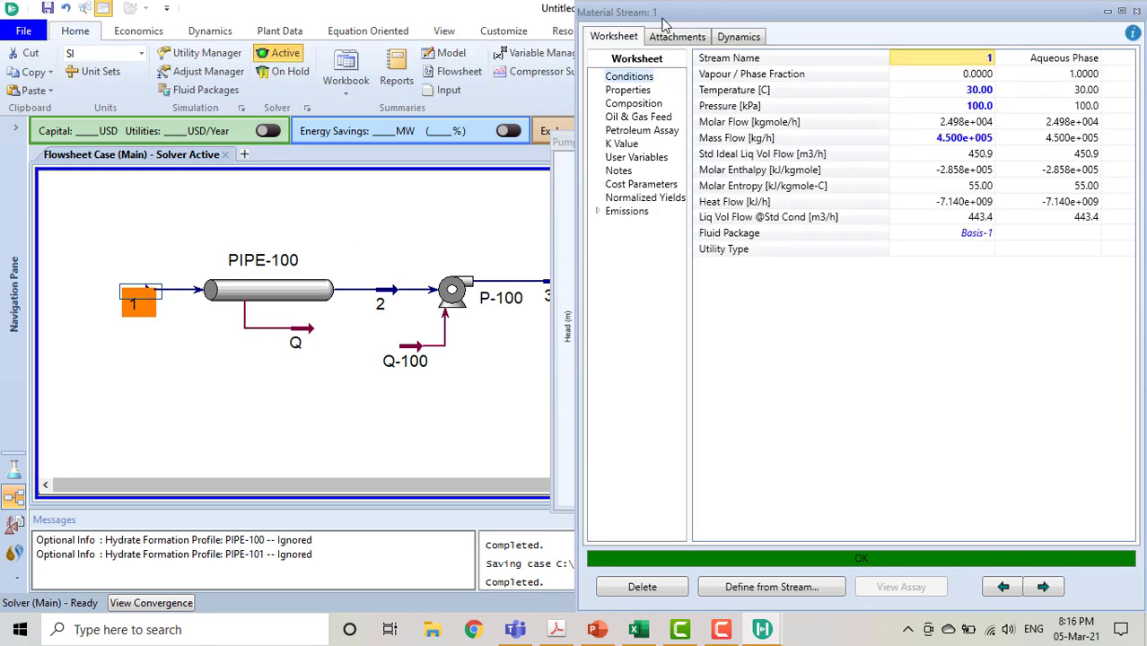
left_click_drag(664, 13, 700, 236)
- Close stream 3's window and arrange feed stream 1's conditions beside pump P-100's head curves plot
left_click(777, 139)
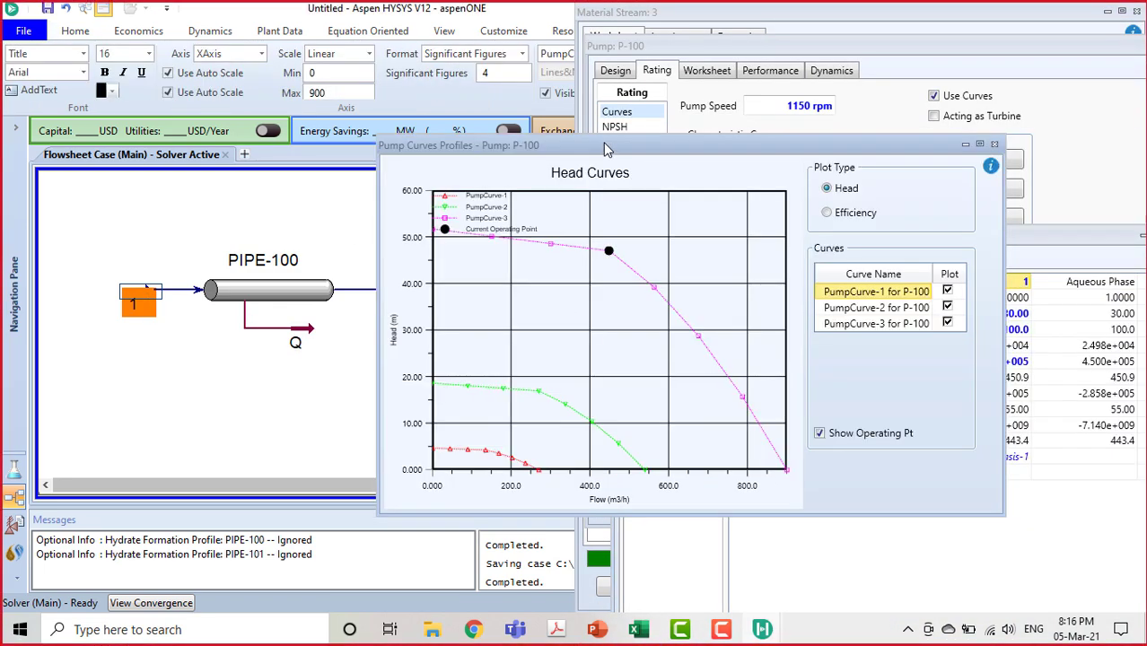
left_click(854, 49)
left_click_drag(826, 12, 162, 29)
left_click(763, 567)
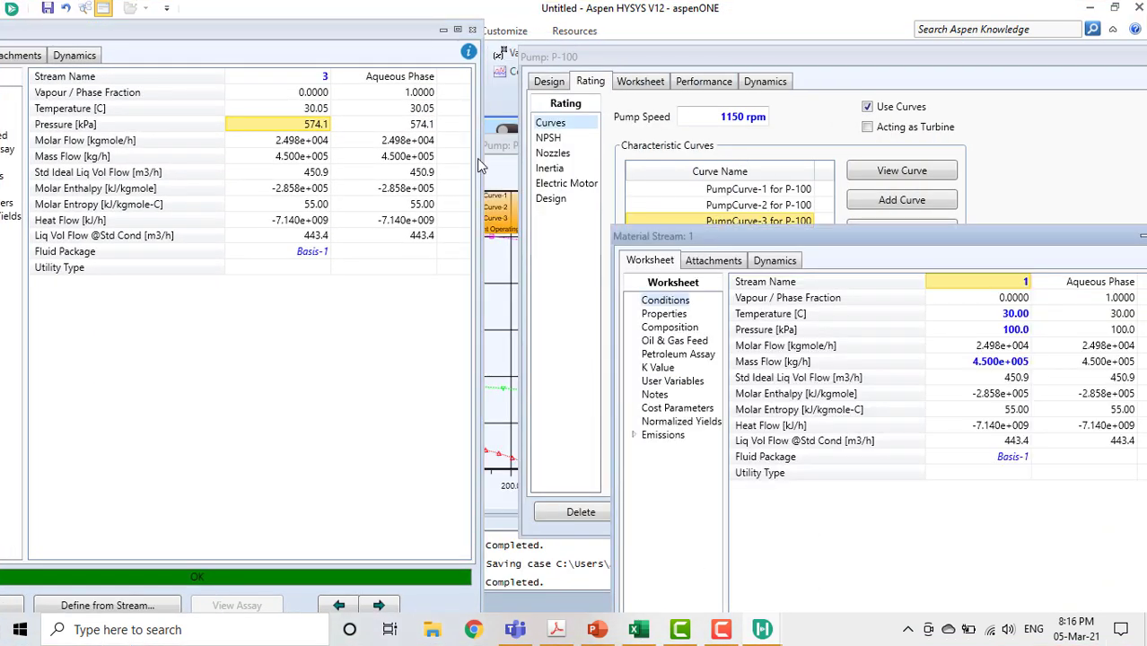
left_click(472, 29)
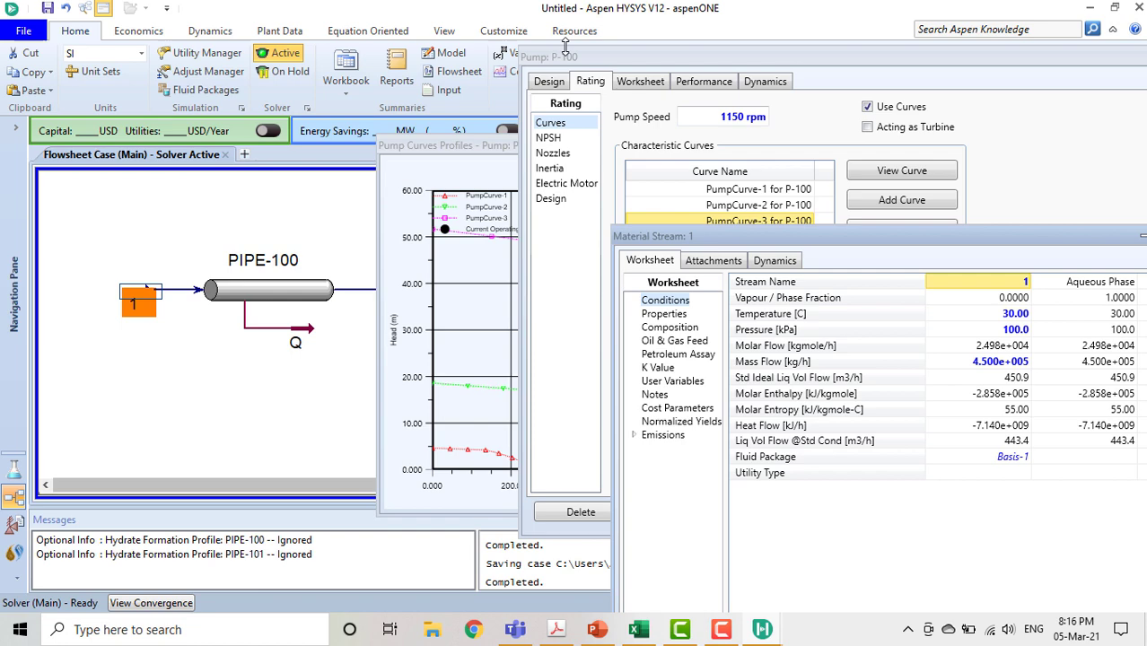
double_click(148, 301)
left_click_drag(882, 234, 206, 10)
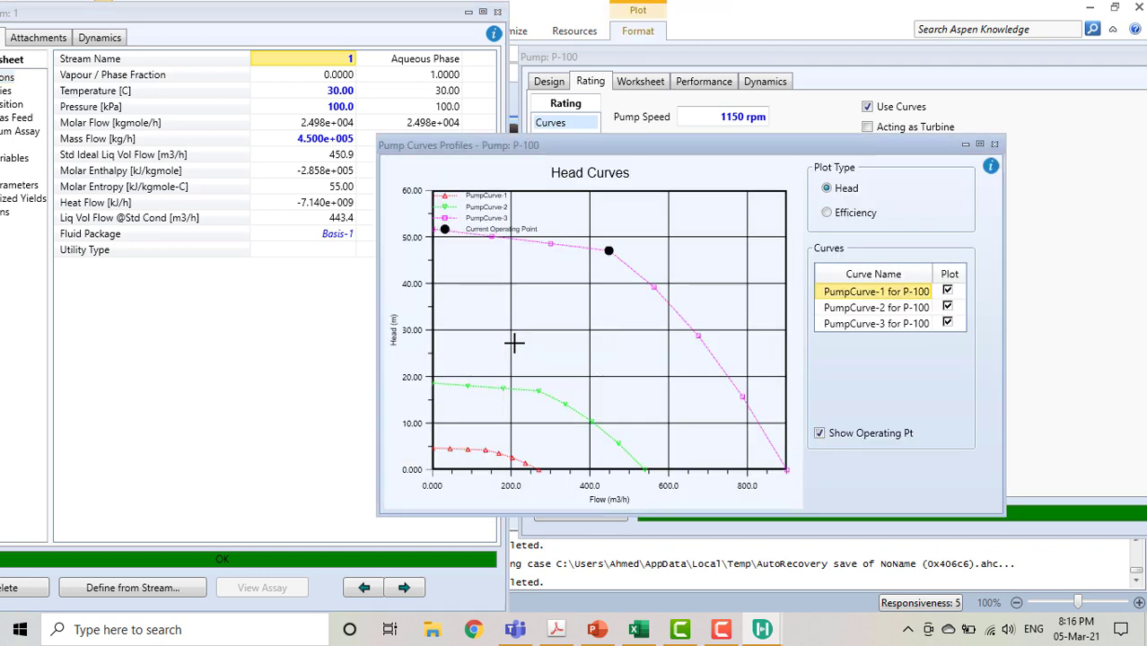
left_click_drag(648, 147, 812, 144)
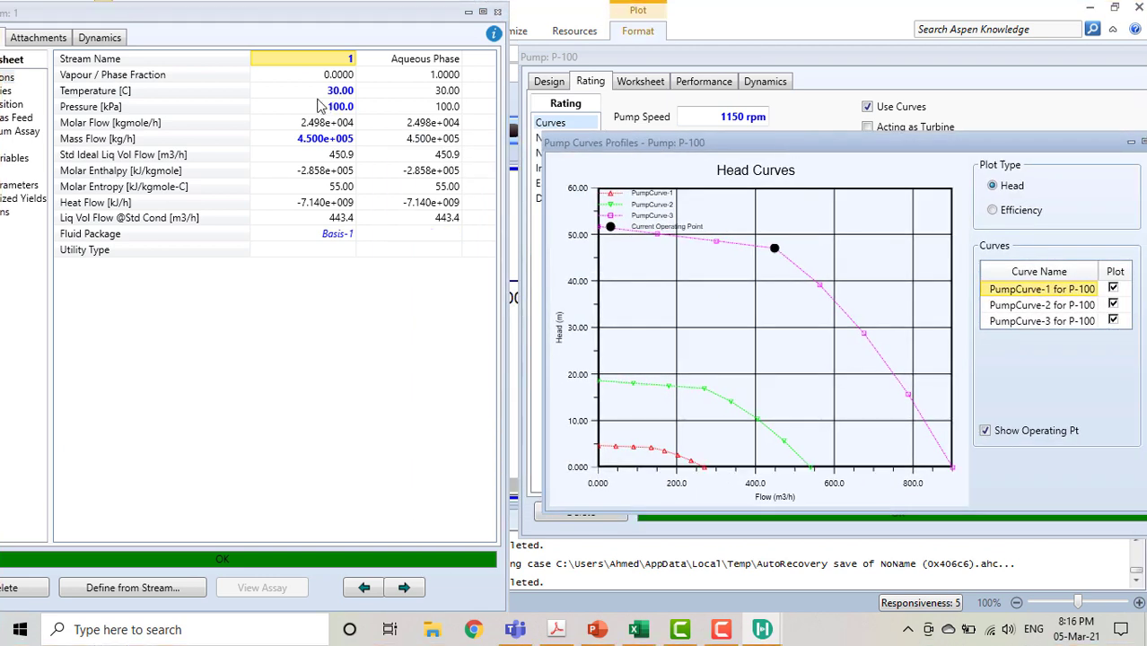
- Set feed stream 1's pressure to 3 bar
left_click(334, 92)
left_click(352, 107)
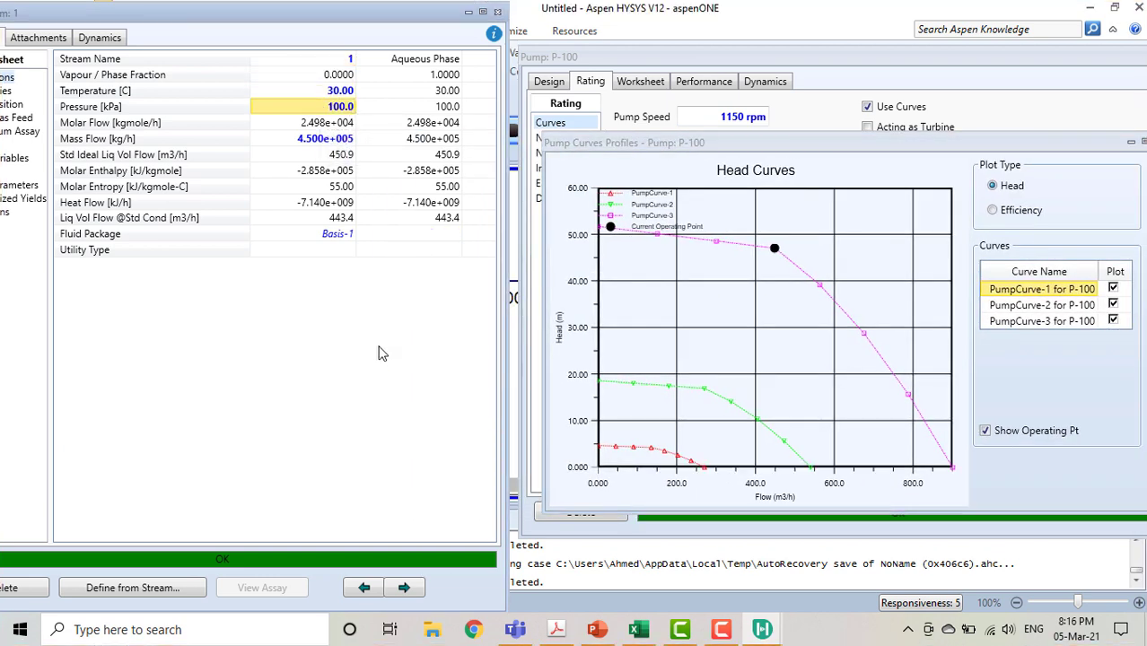
type("3")
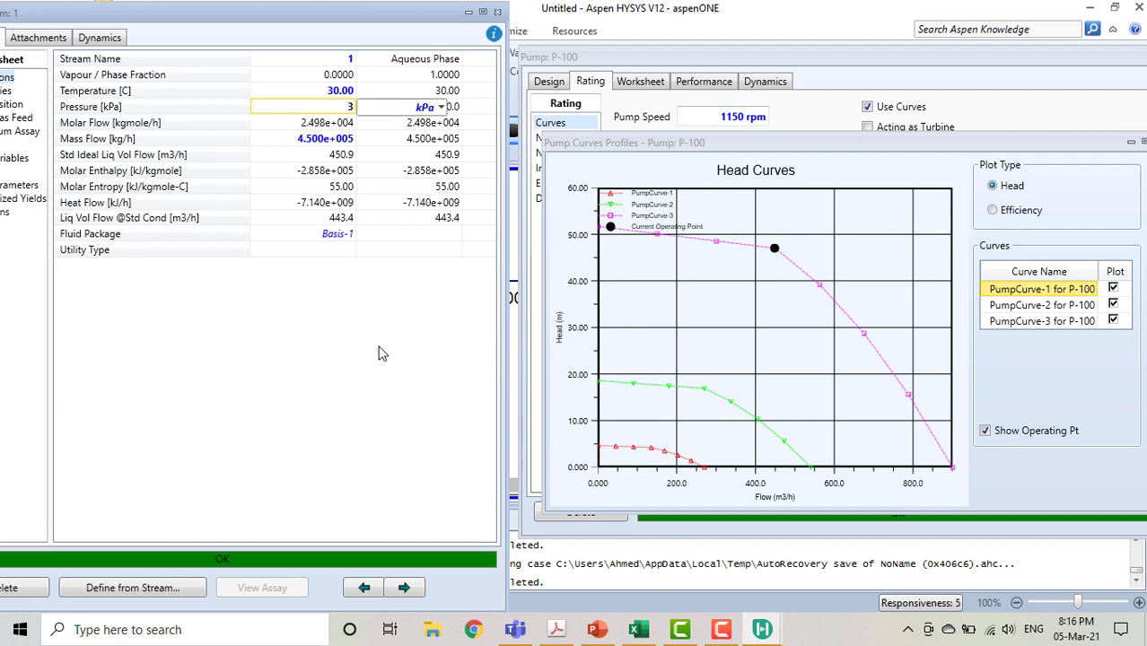
type("00")
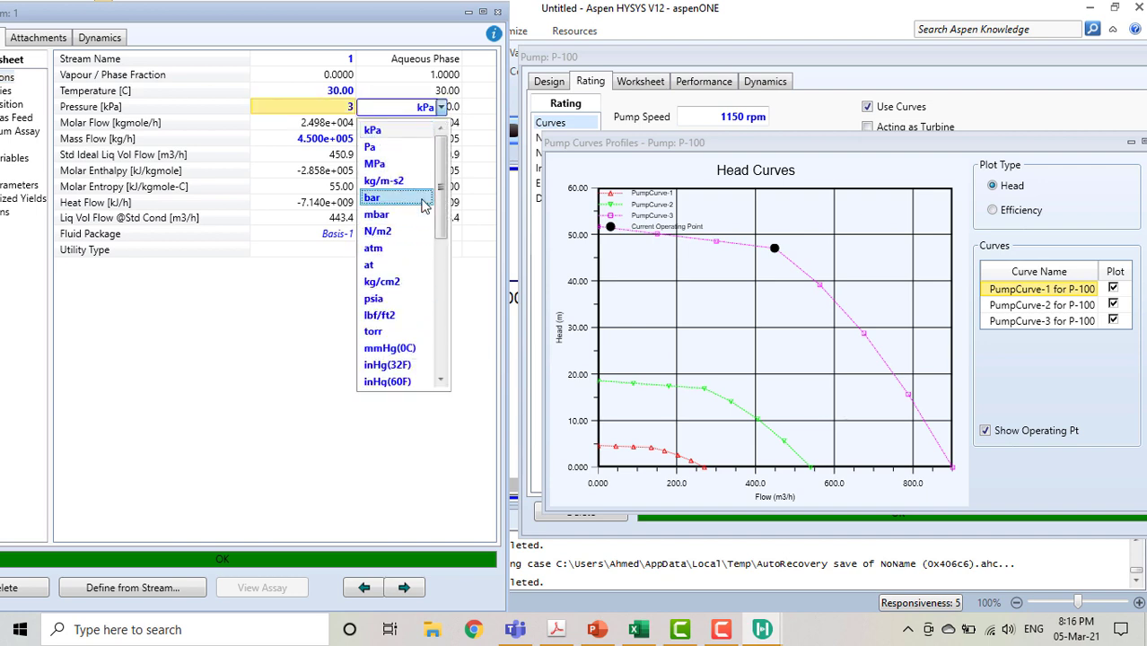
key("Return")
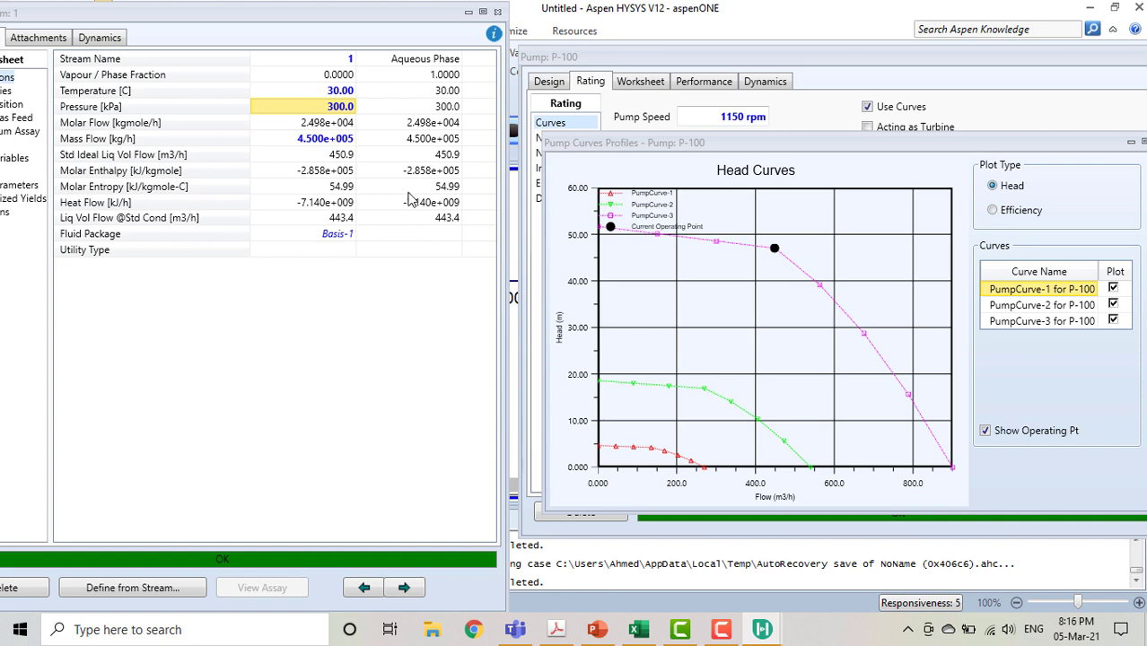
left_click(341, 157)
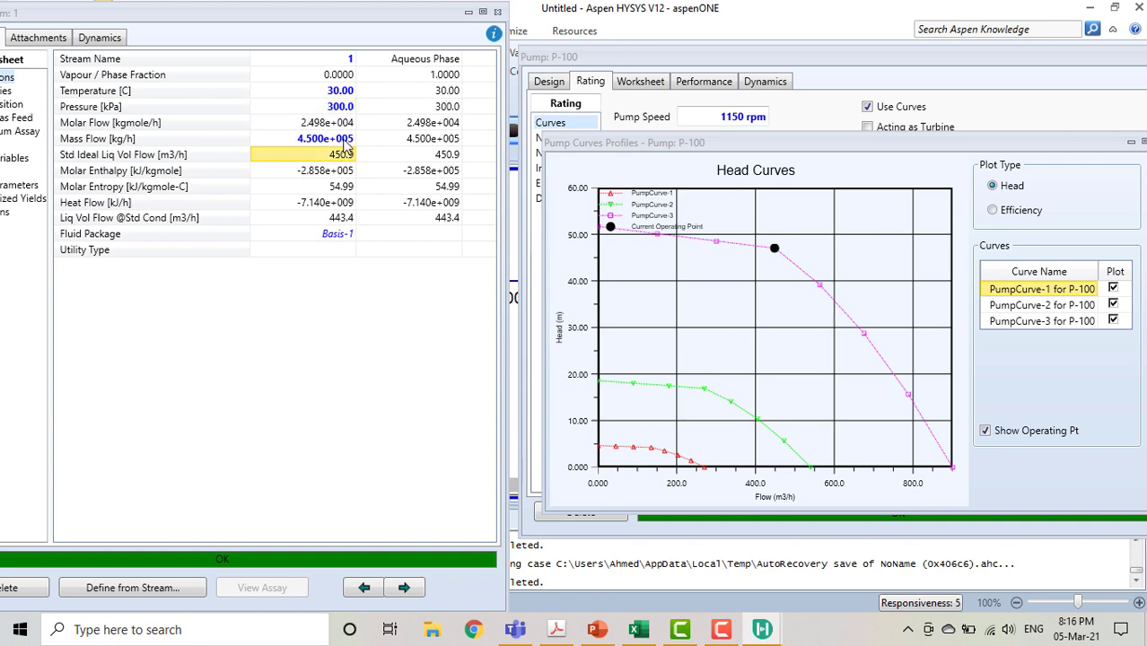
- Move feed stream 1's window off the flowsheet, check pump outlet stream 3's pressure and close stream 3's window
left_click_drag(372, 19, 981, 291)
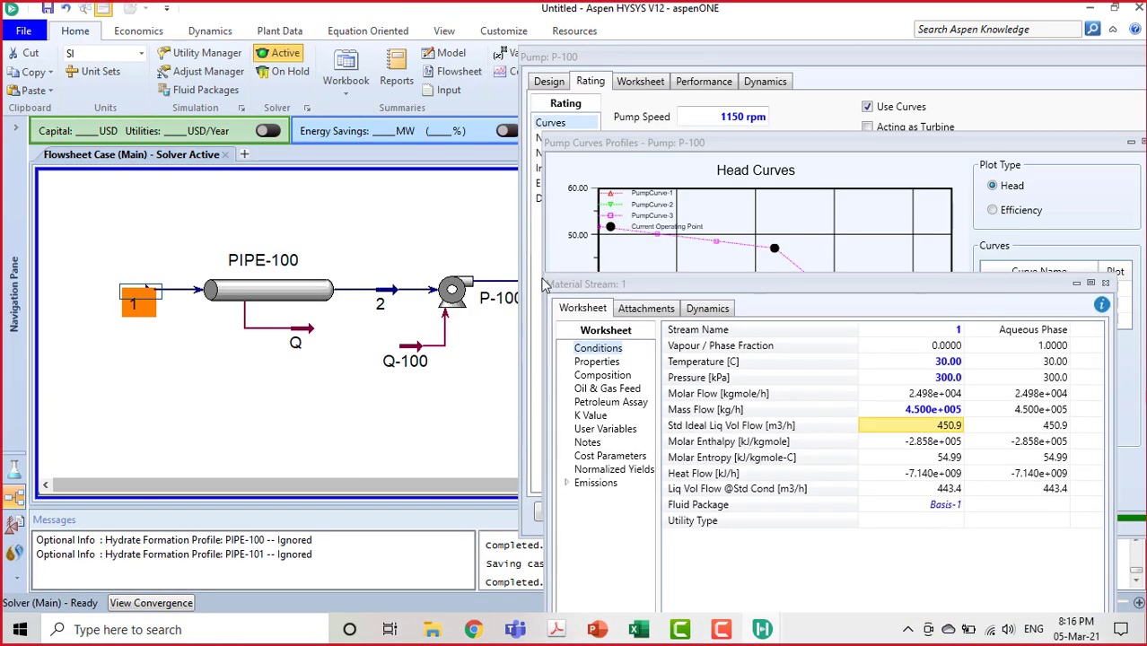
left_click(450, 245)
left_click_drag(455, 245, 314, 239)
double_click(414, 279)
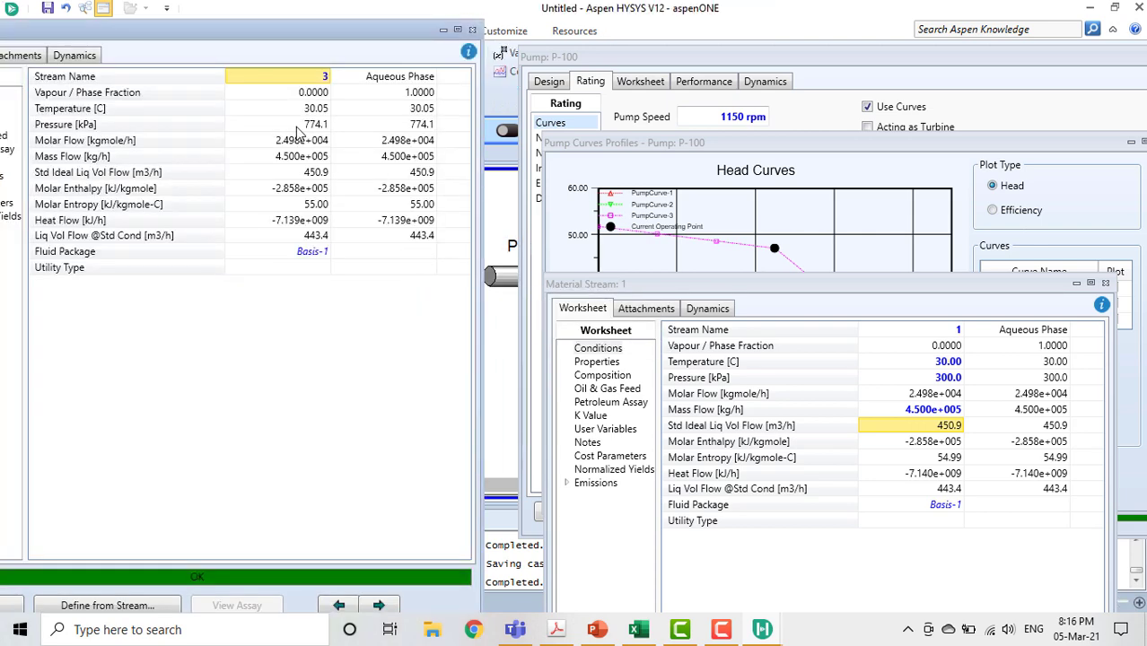
mouse_move(299, 132)
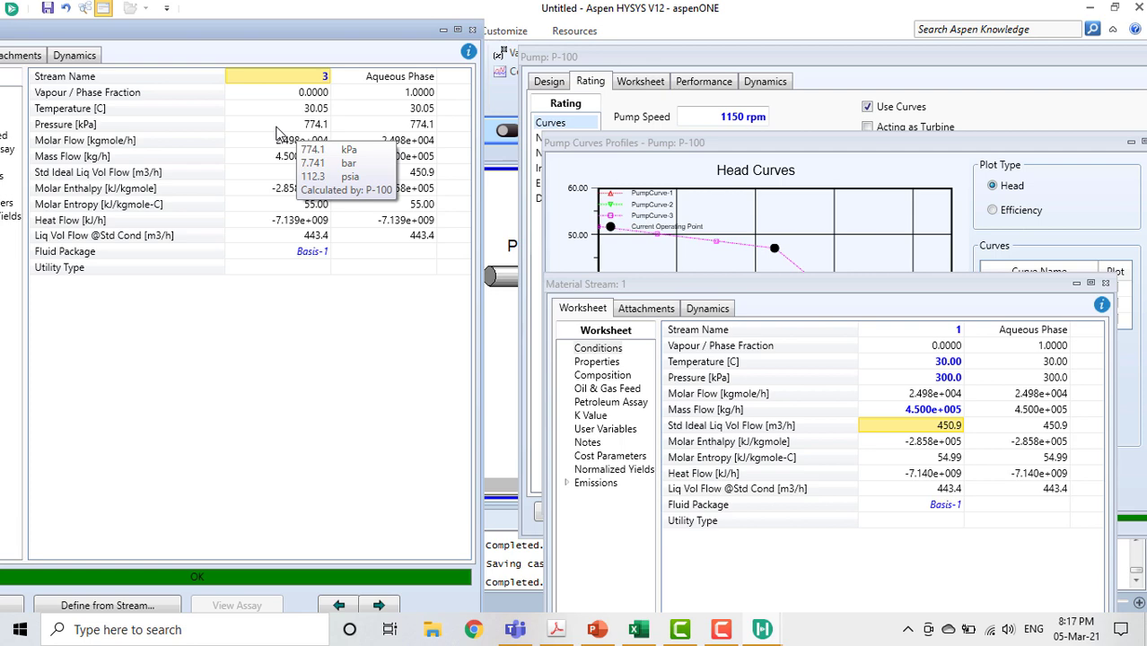
left_click(473, 31)
- Review pump P-100's design parameters, including Delta P, pressure ratio and duty
double_click(311, 287)
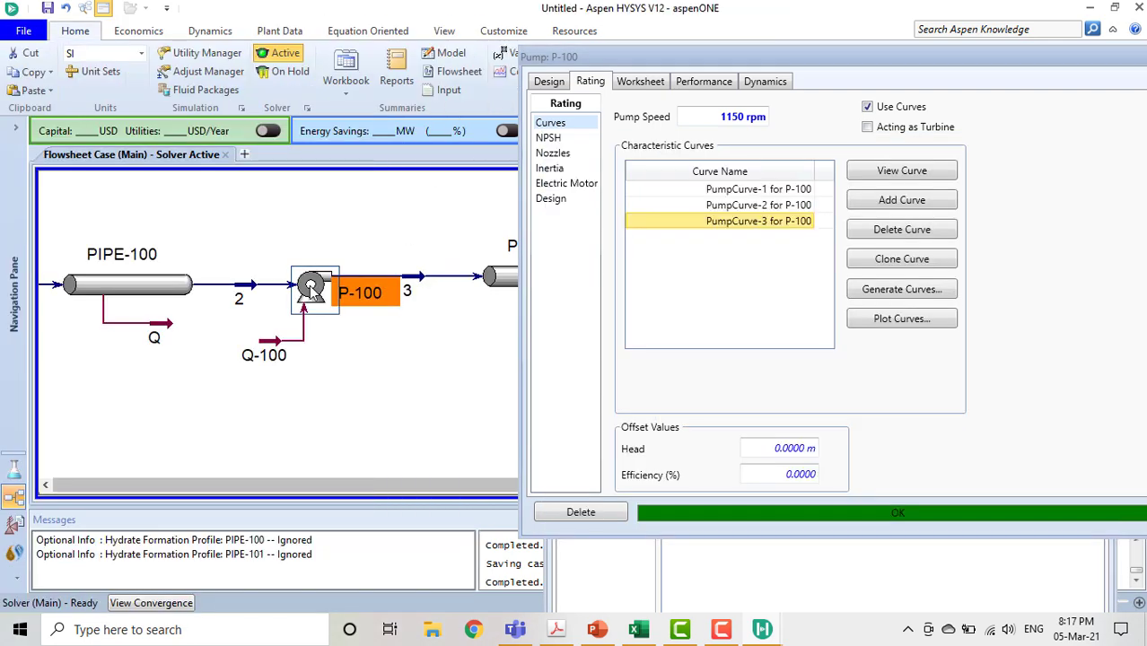
left_click(548, 82)
left_click(557, 142)
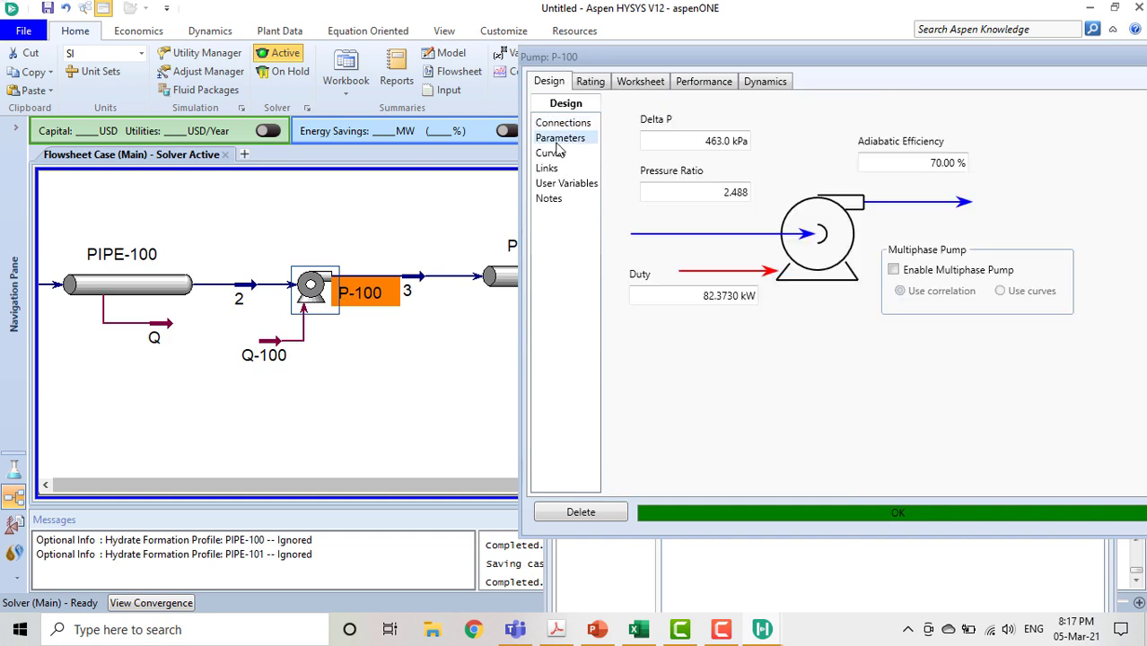
- Set feed stream 1's pressure to 1 bar and close its window
left_click_drag(153, 217, 304, 210)
double_click(145, 294)
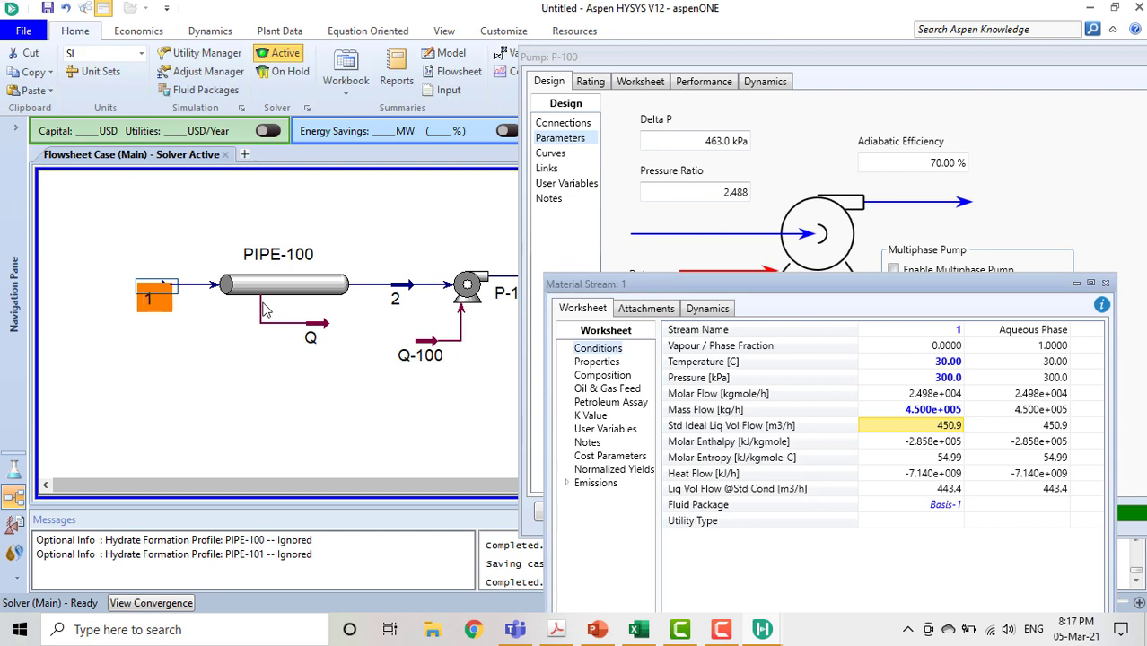
left_click(940, 378)
type("1")
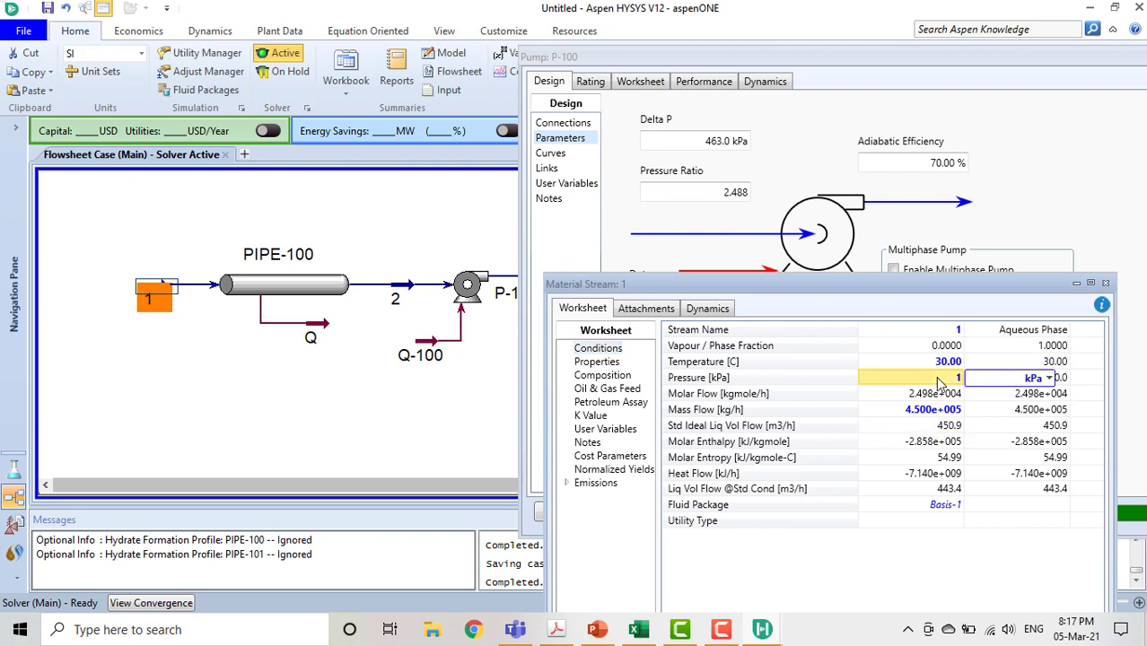
left_click(1049, 378)
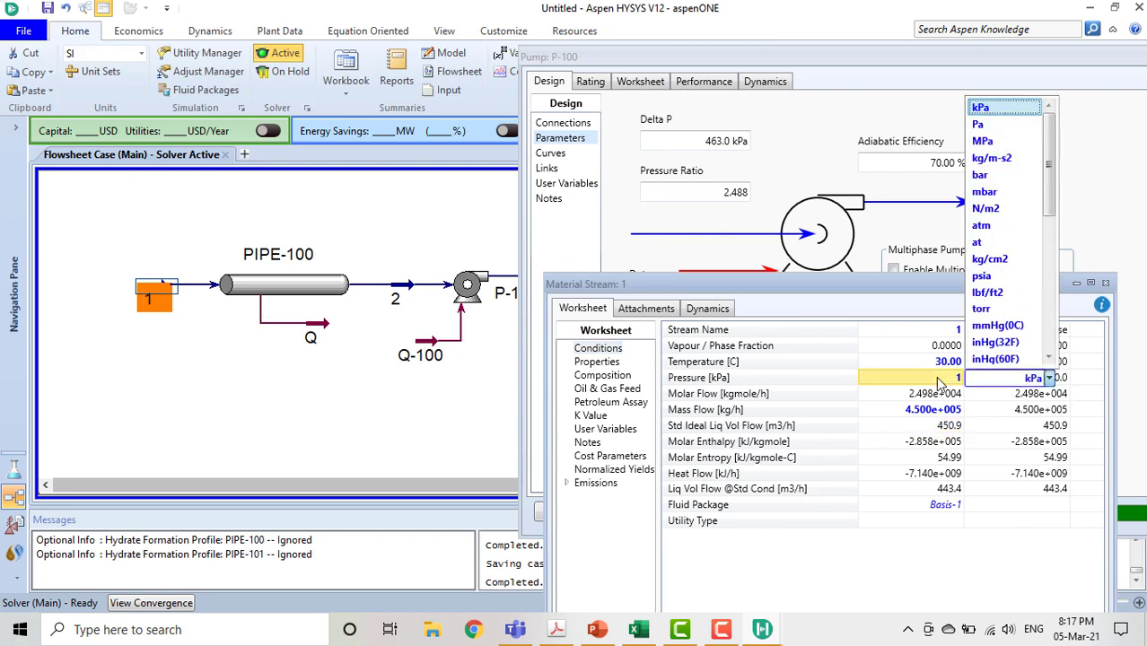
left_click(993, 174)
left_click(1106, 284)
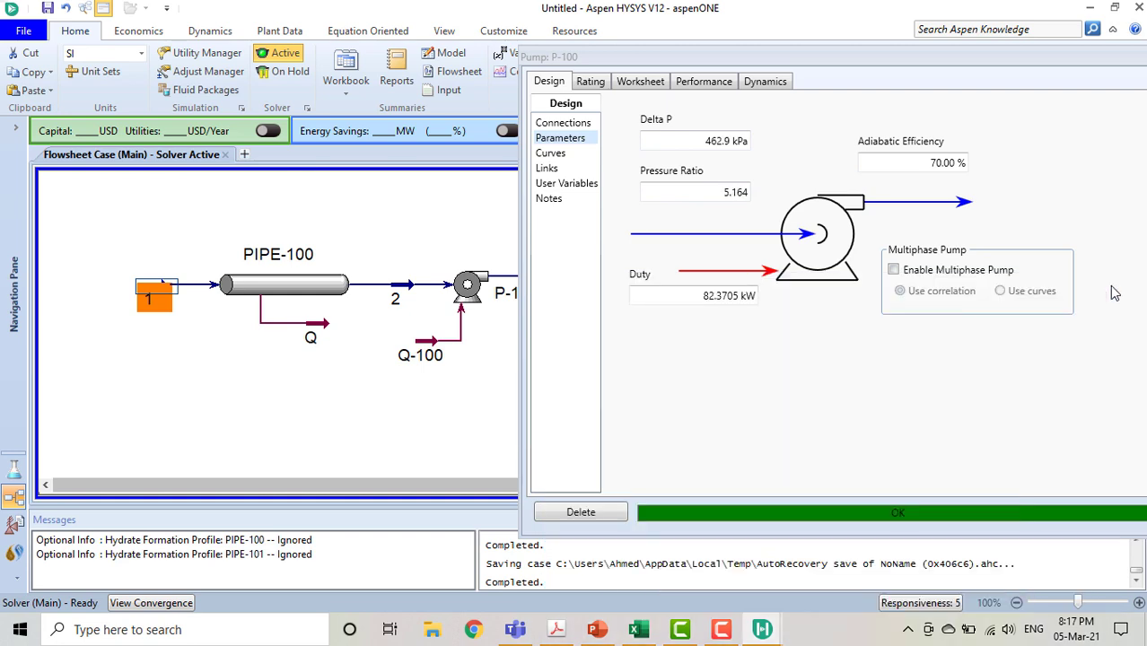
- Check pump P-100's connections and design parameters, and view the conditions of outlet stream 3
left_click(565, 124)
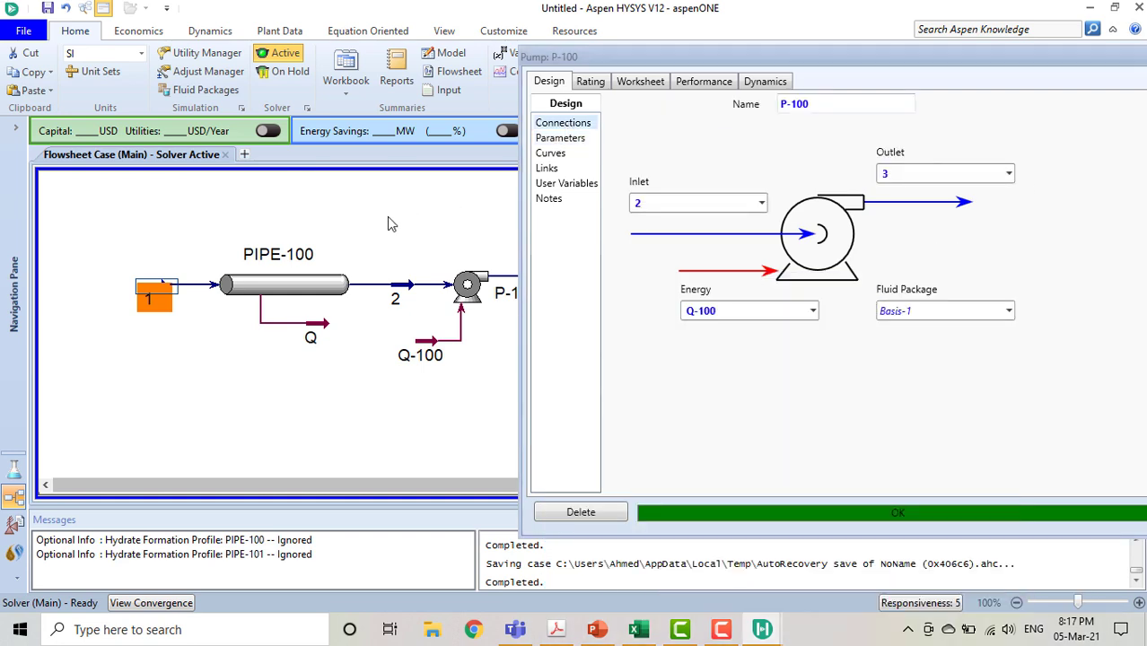
left_click_drag(412, 244, 187, 244)
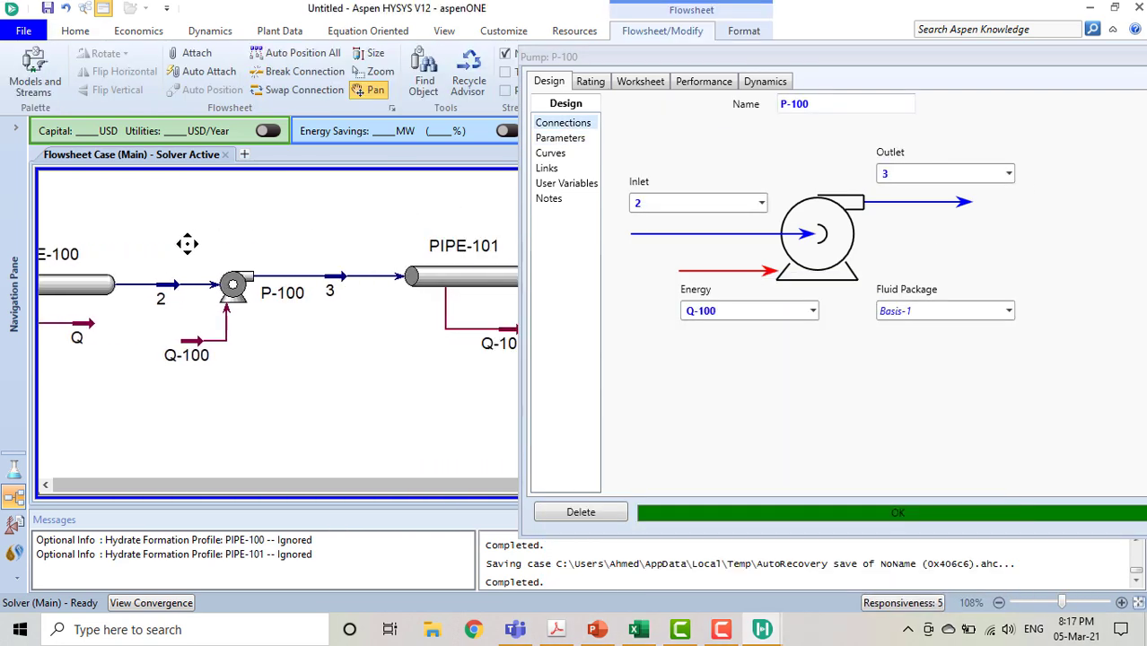
left_click(566, 140)
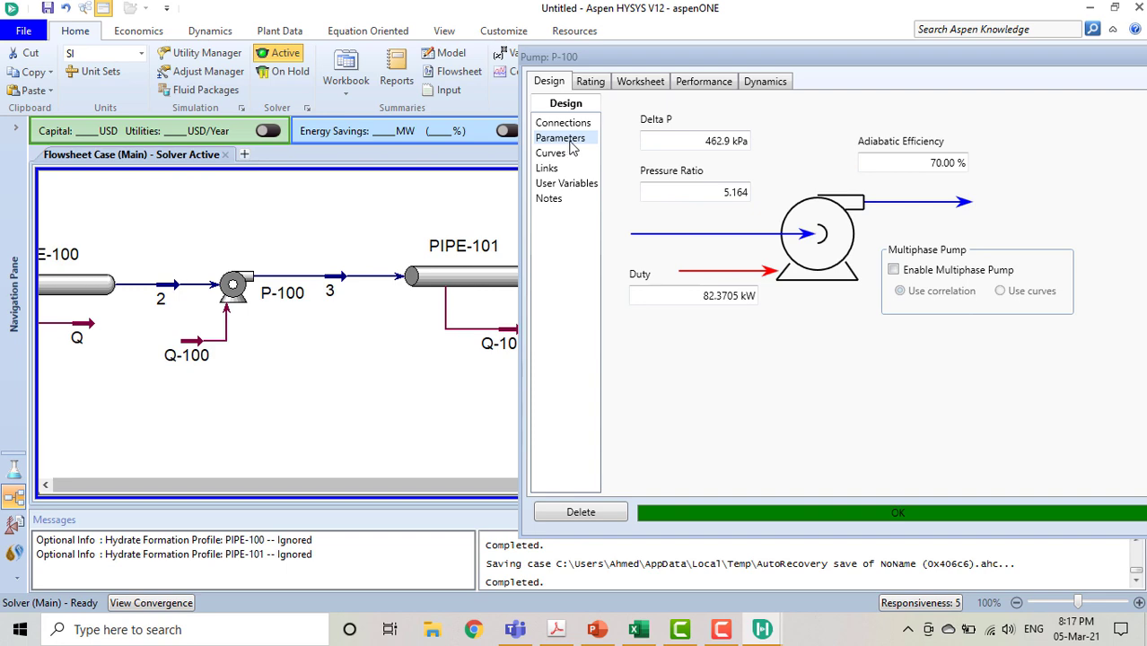
double_click(334, 295)
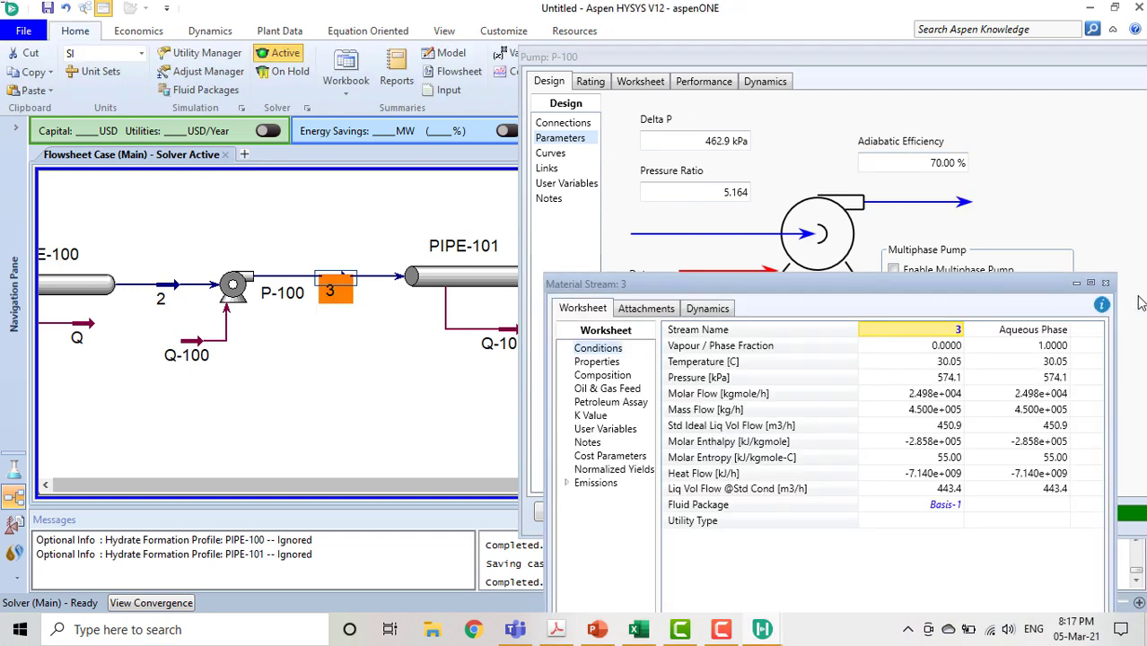
left_click(1105, 283)
- Clear the pump speed specification in pump P-100's rating curves
left_click(590, 81)
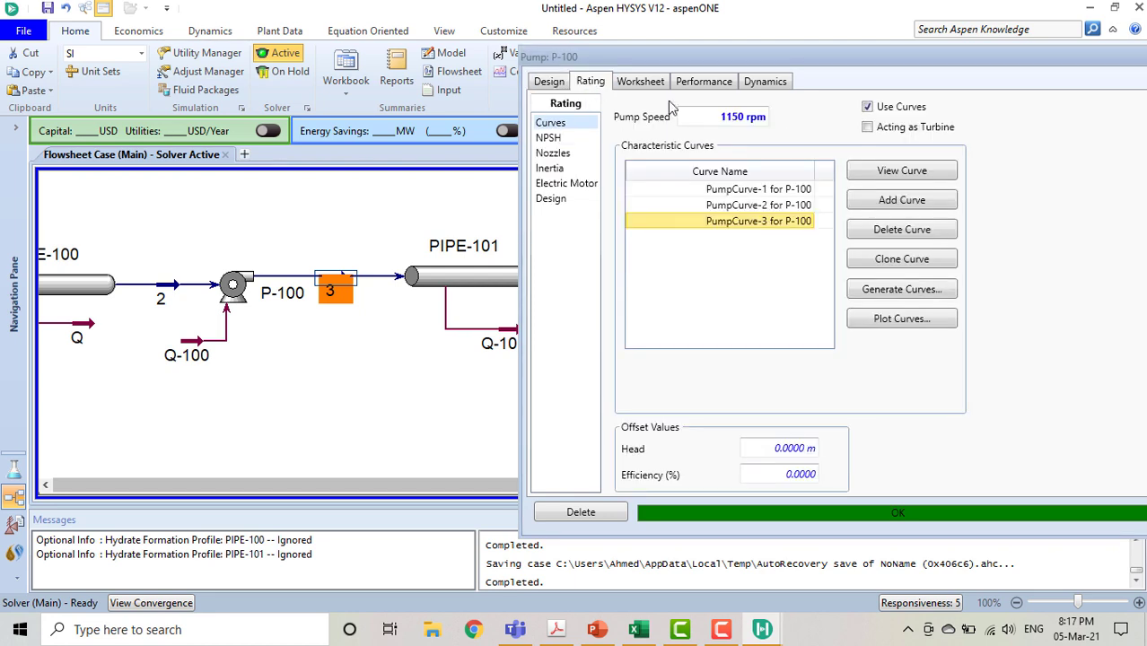
left_click(749, 119)
key("BackSpace")
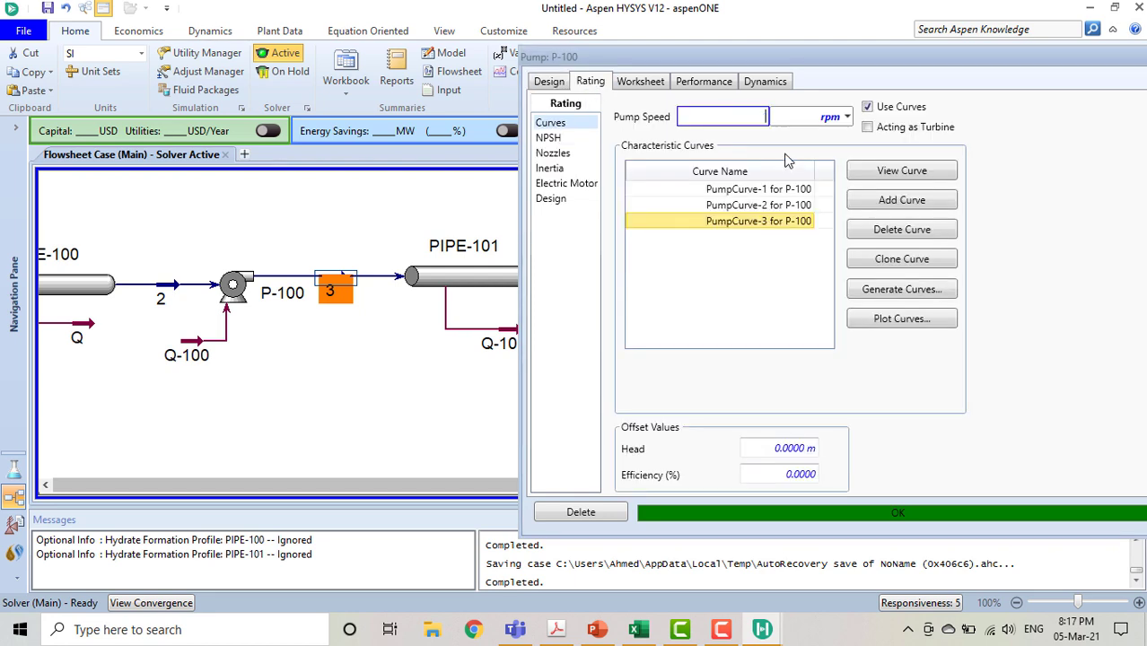
key("Return")
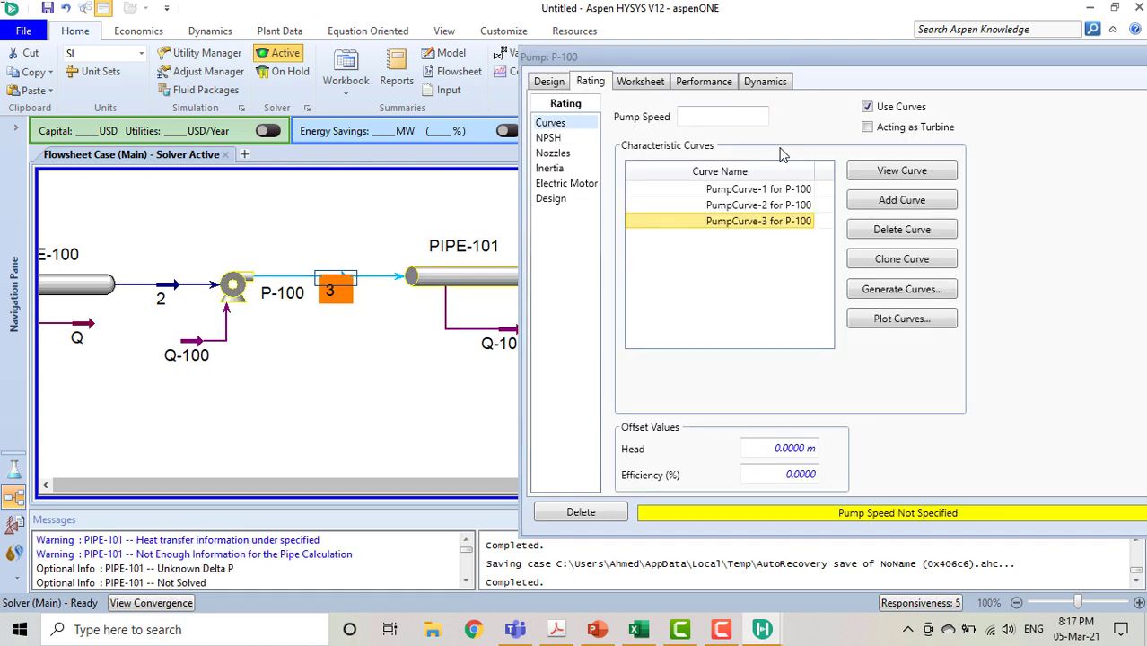
- Specify a pressure of 5.7 bar for pump outlet stream 3
double_click(332, 290)
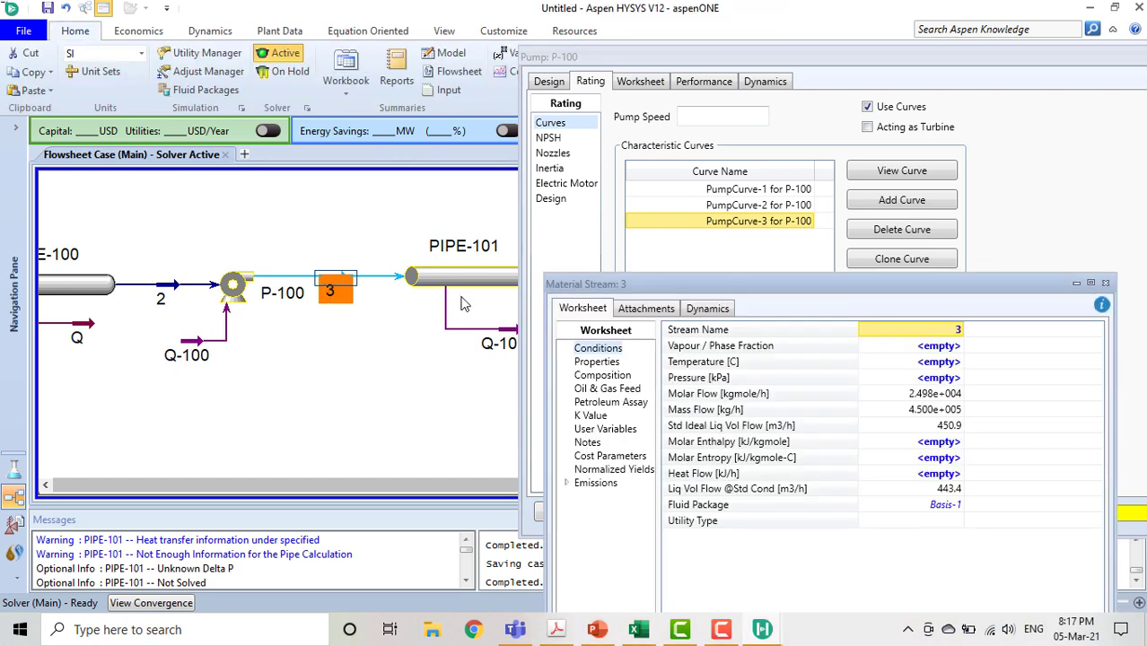
left_click(907, 378)
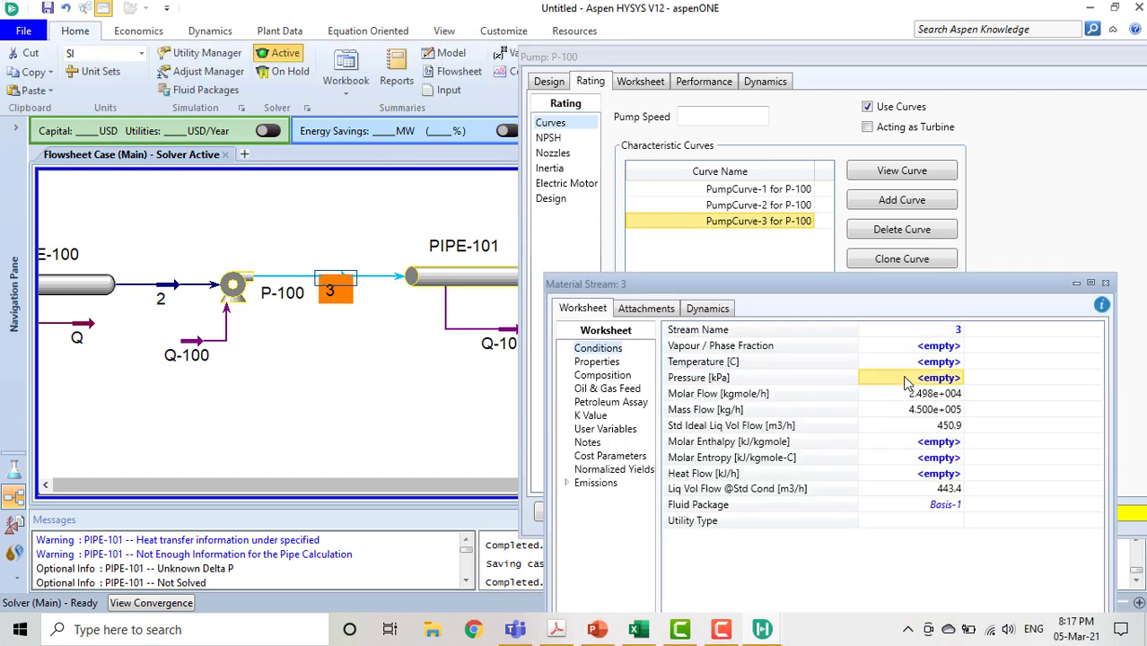
type("5")
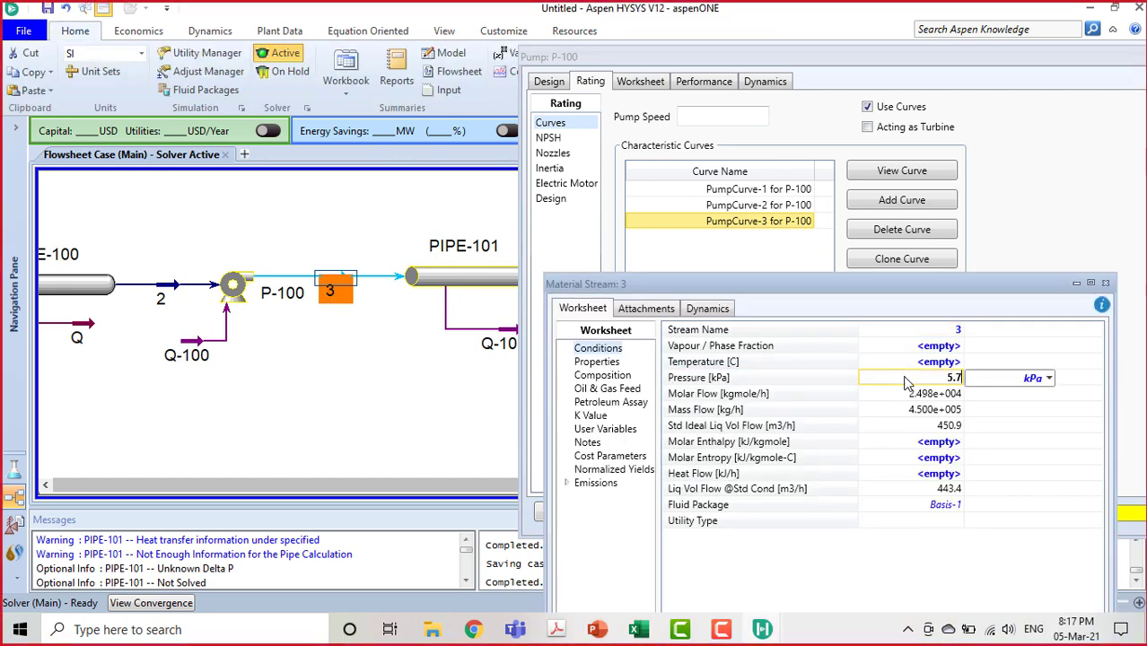
type(".7")
left_click(1049, 378)
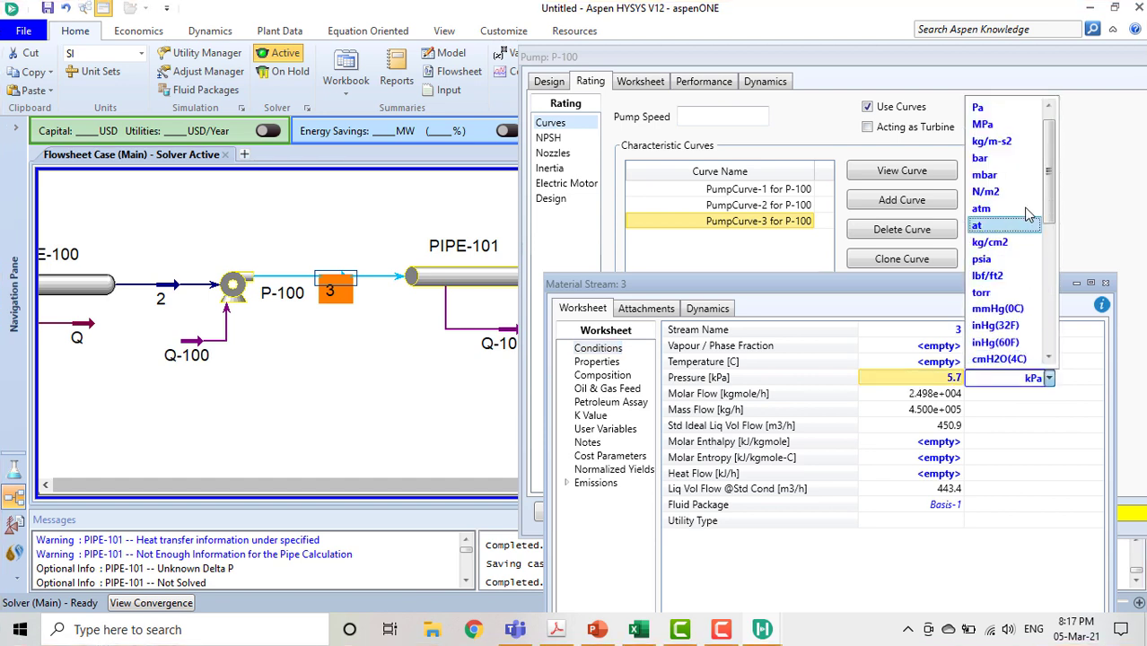
left_click(1013, 168)
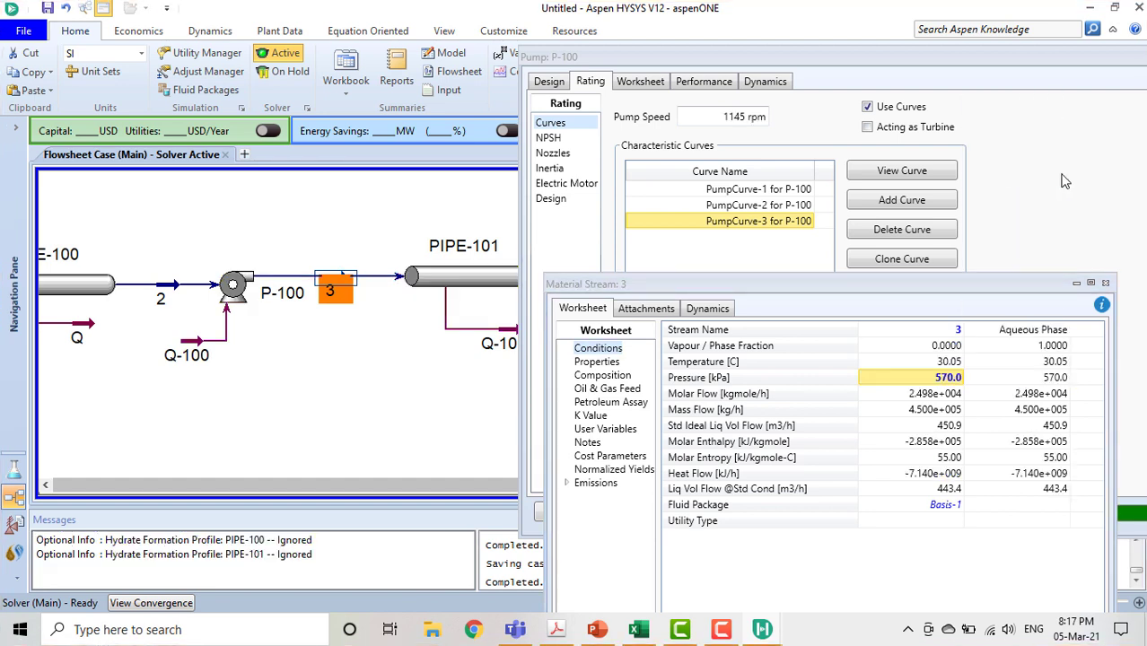
- Check pump P-100's calculated speed against stream 3's conditions and view the pump's design parameters
left_click(1056, 218)
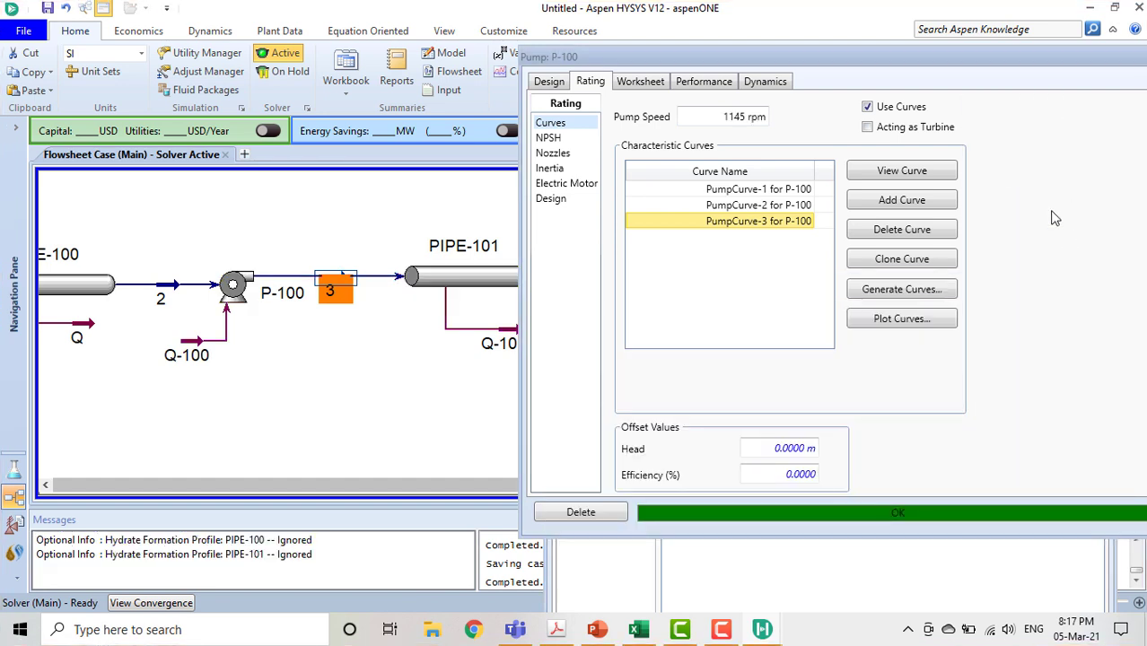
left_click(958, 601)
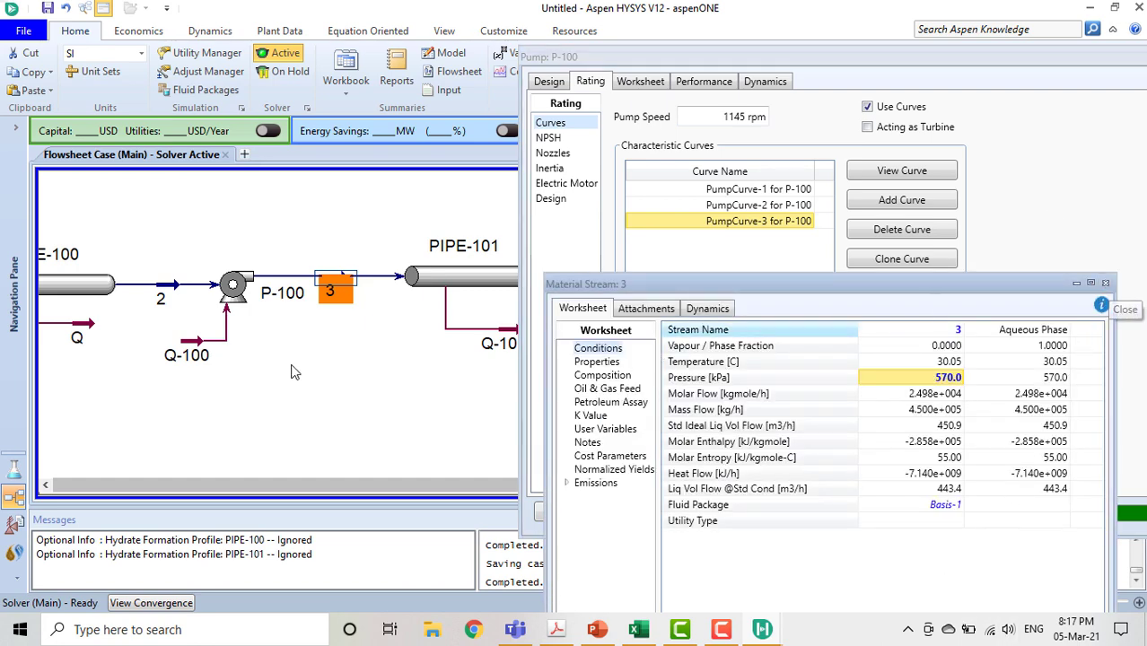
left_click(330, 339)
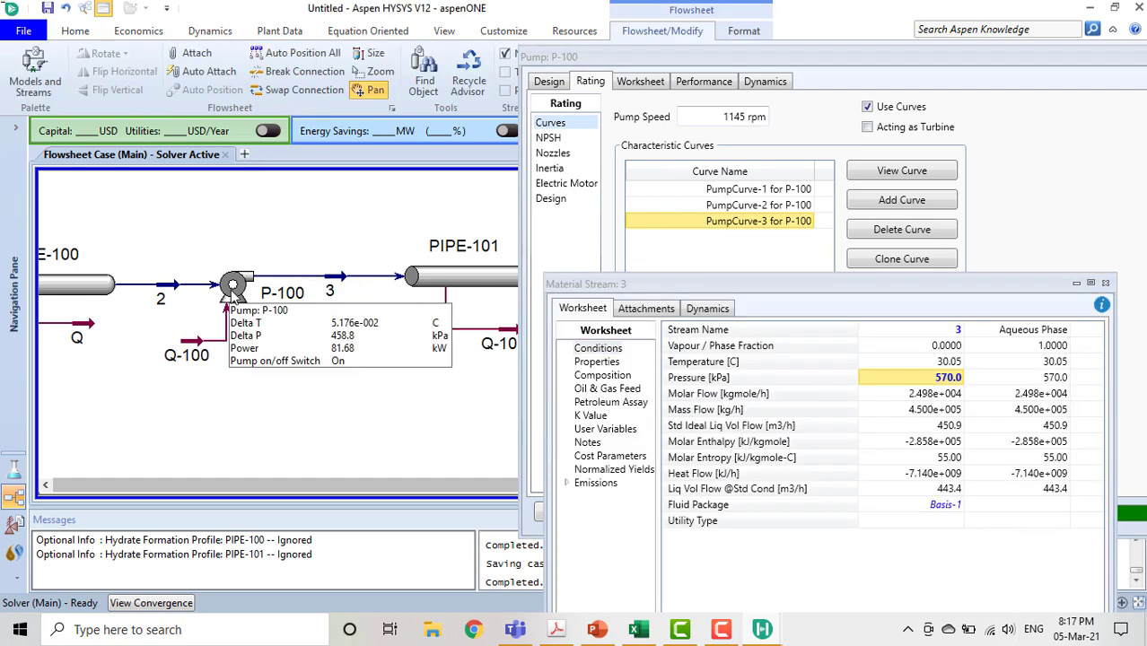
left_click(541, 83)
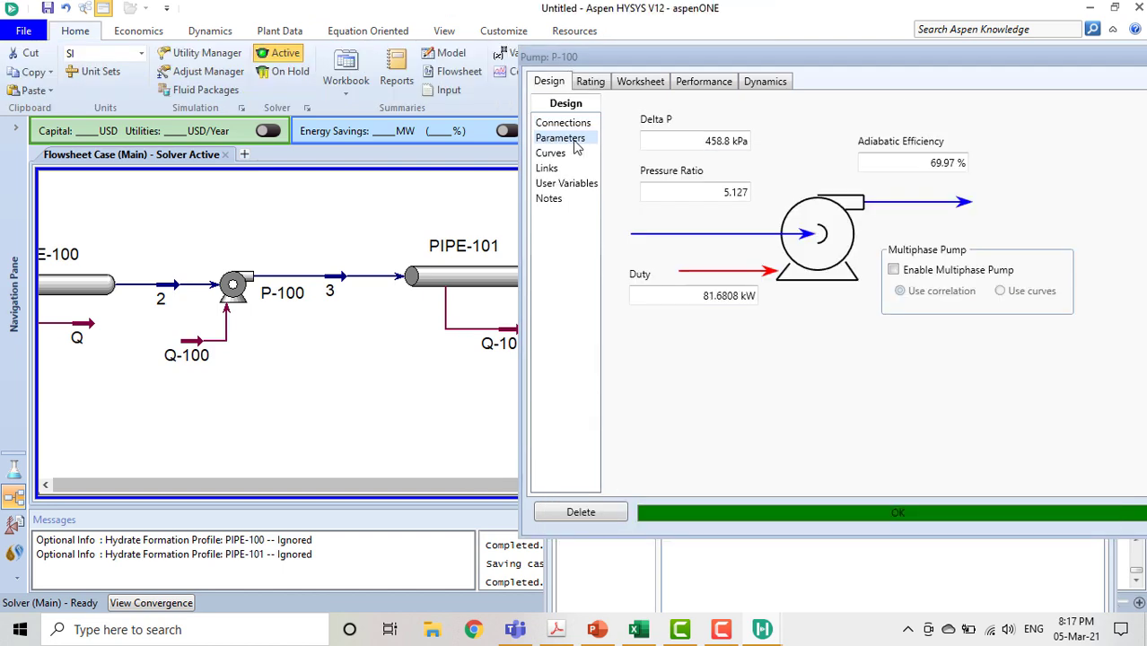
- Set the pressure of pump outlet stream 3 to 8 bar
left_click_drag(844, 57, 399, 70)
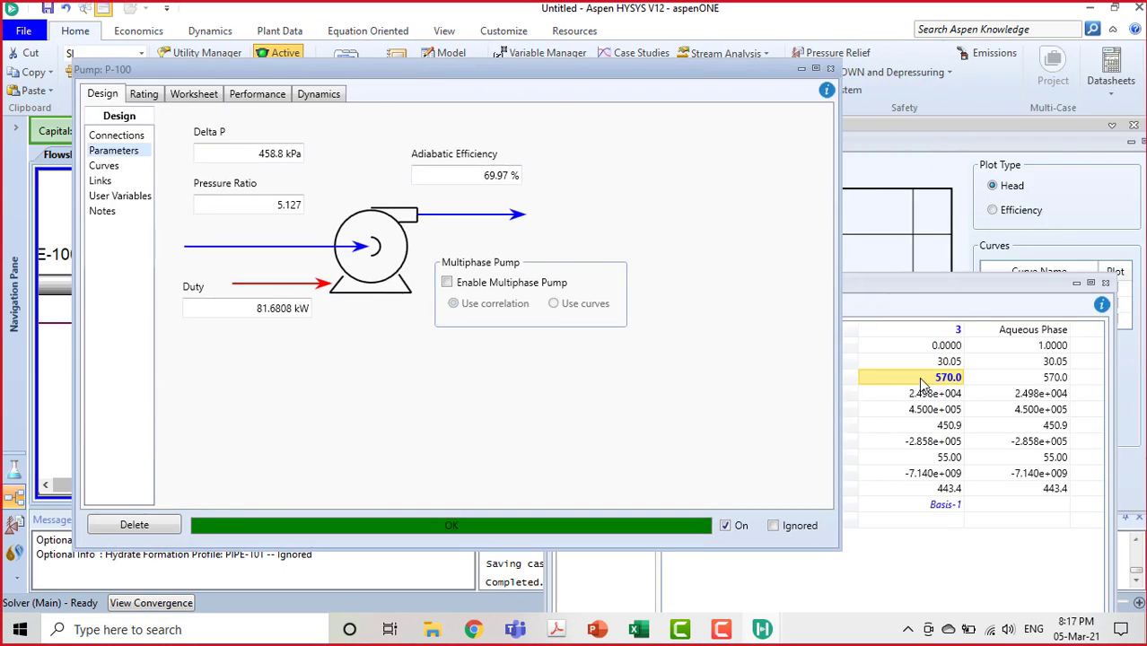
left_click(916, 378)
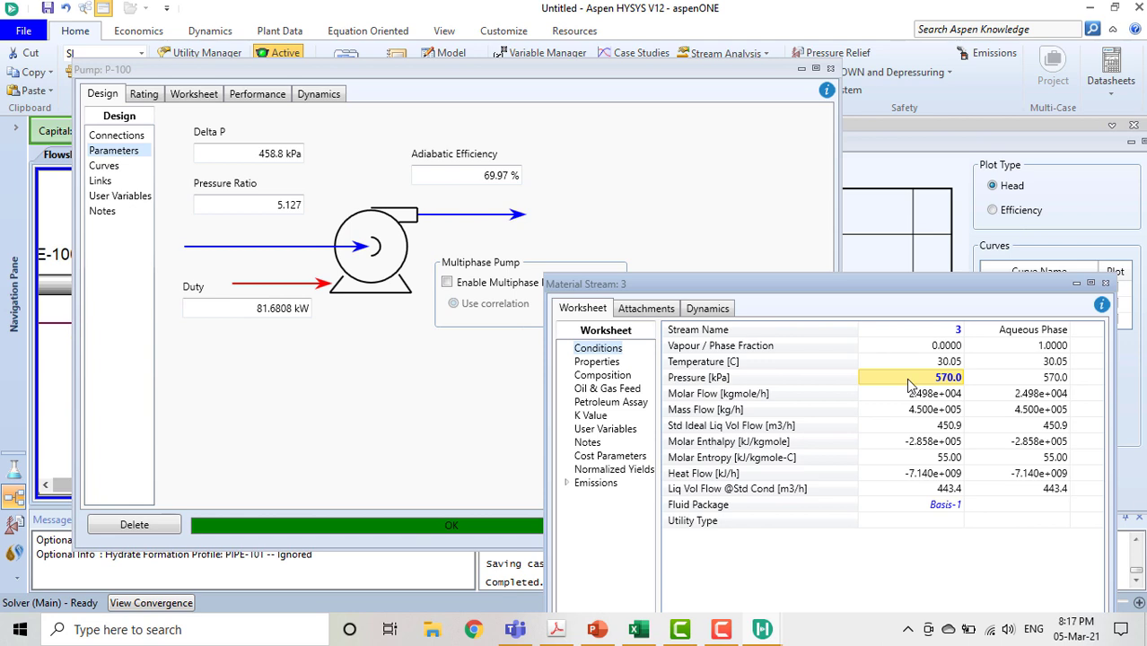
type("8")
left_click(980, 174)
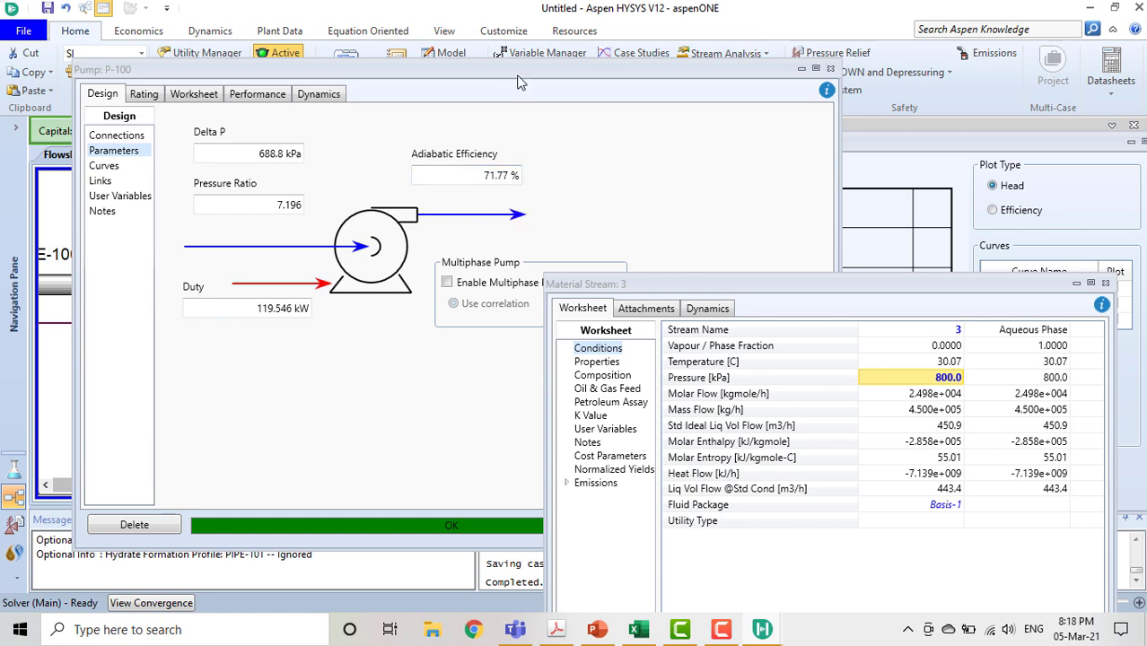
- View stream 1's conditions and check pump P-100's operating point on the head curves
left_click_drag(522, 71, 598, 88)
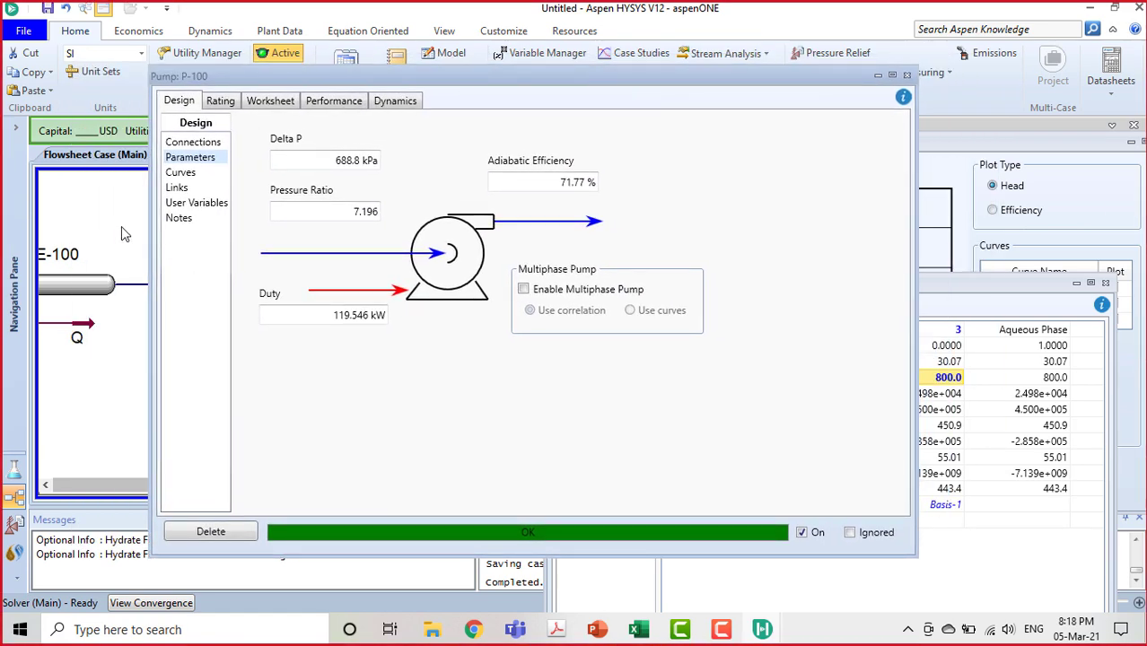
left_click_drag(124, 234, 72, 298)
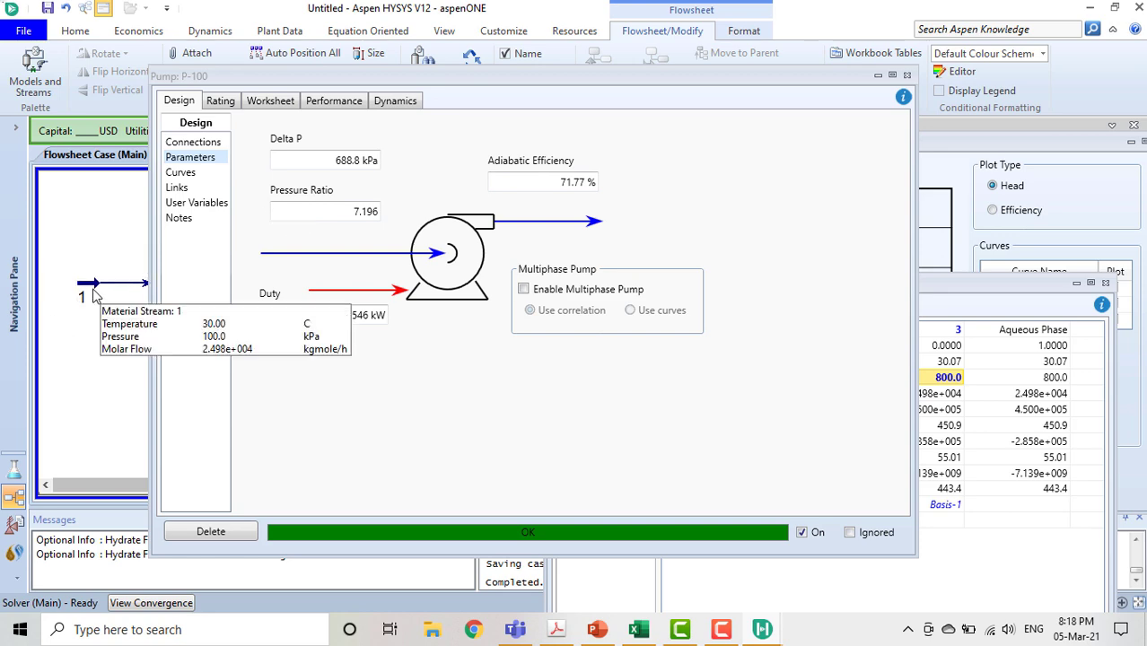
double_click(94, 296)
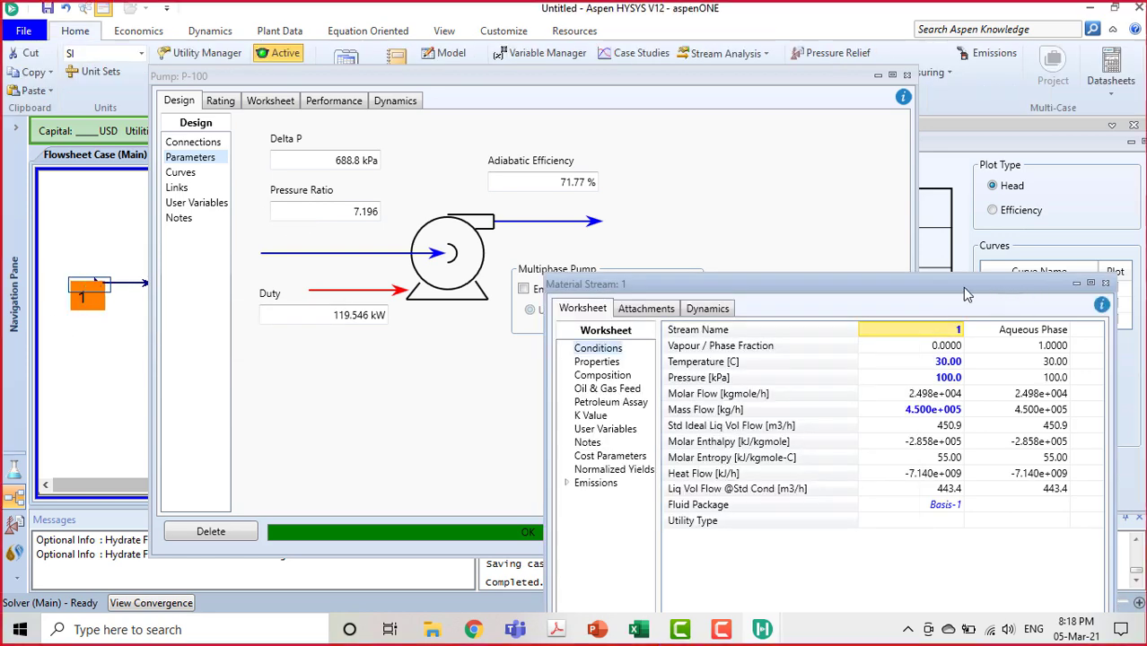
left_click_drag(966, 295, 506, 291)
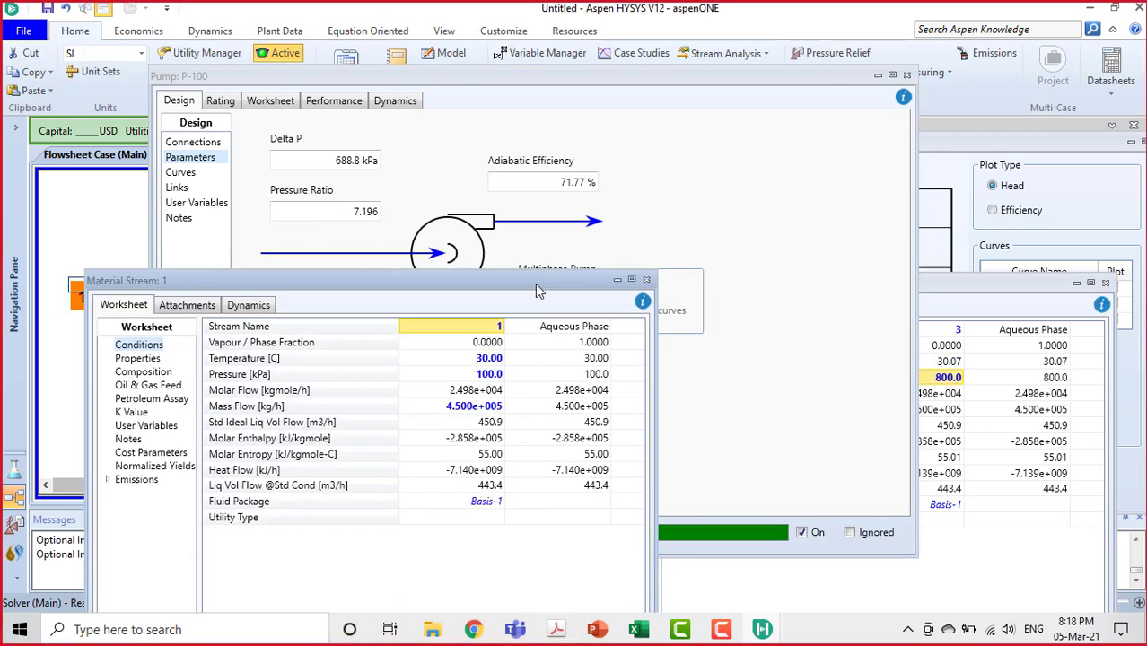
left_click(925, 141)
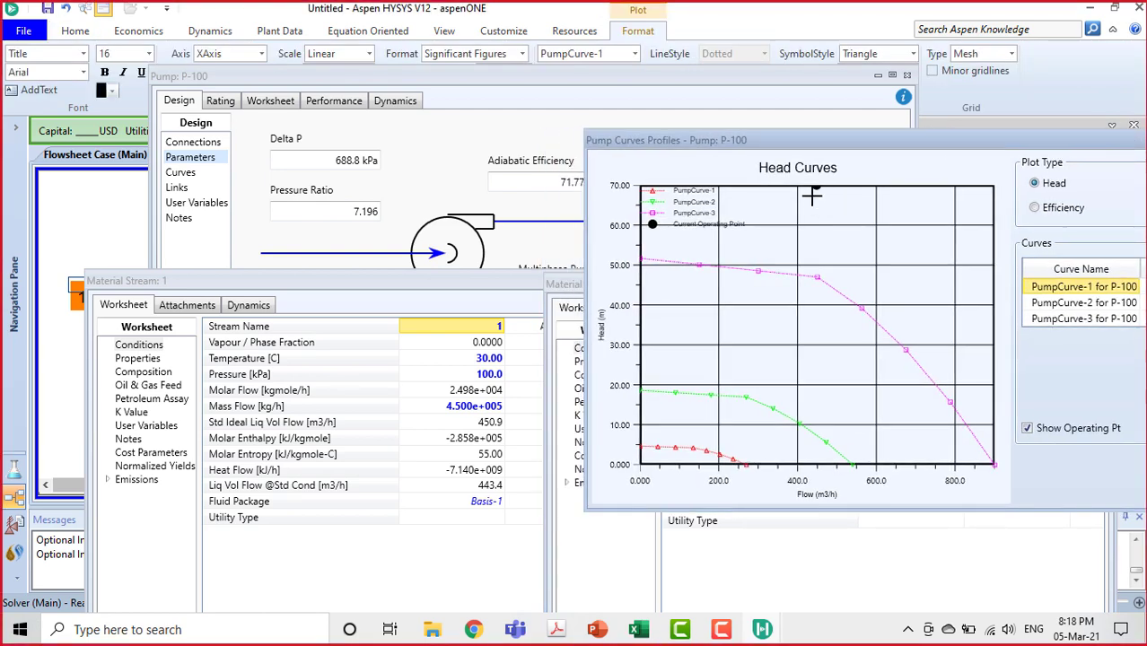
left_click(853, 598)
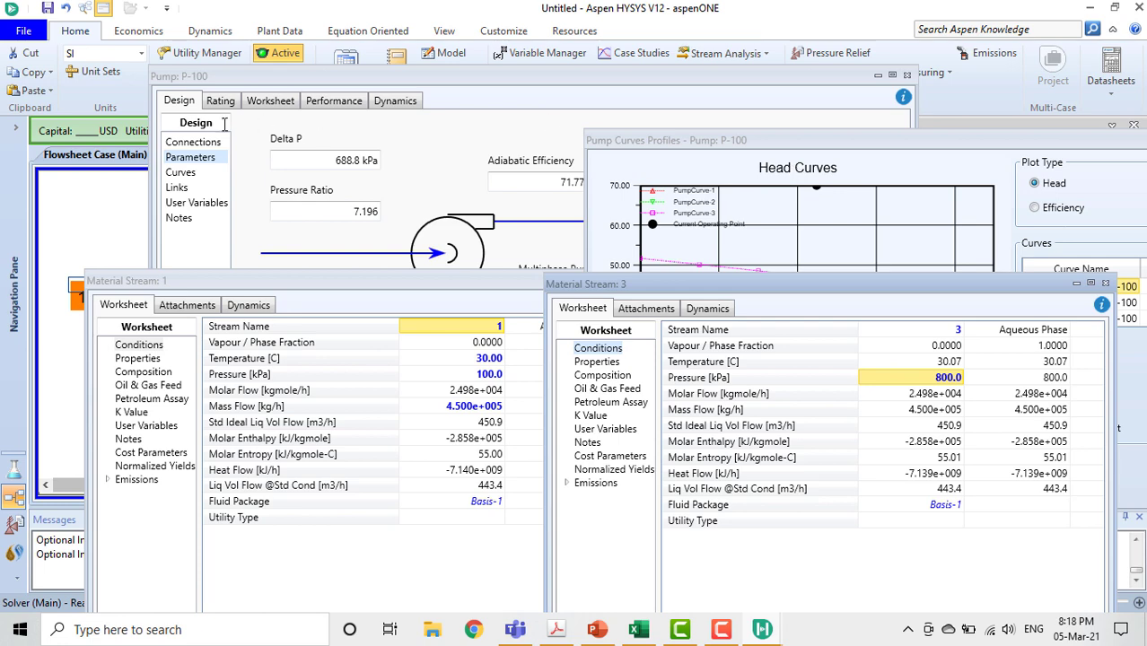
- Set stream 3's pressure to 5.7 bar and close its conditions window
left_click(949, 381)
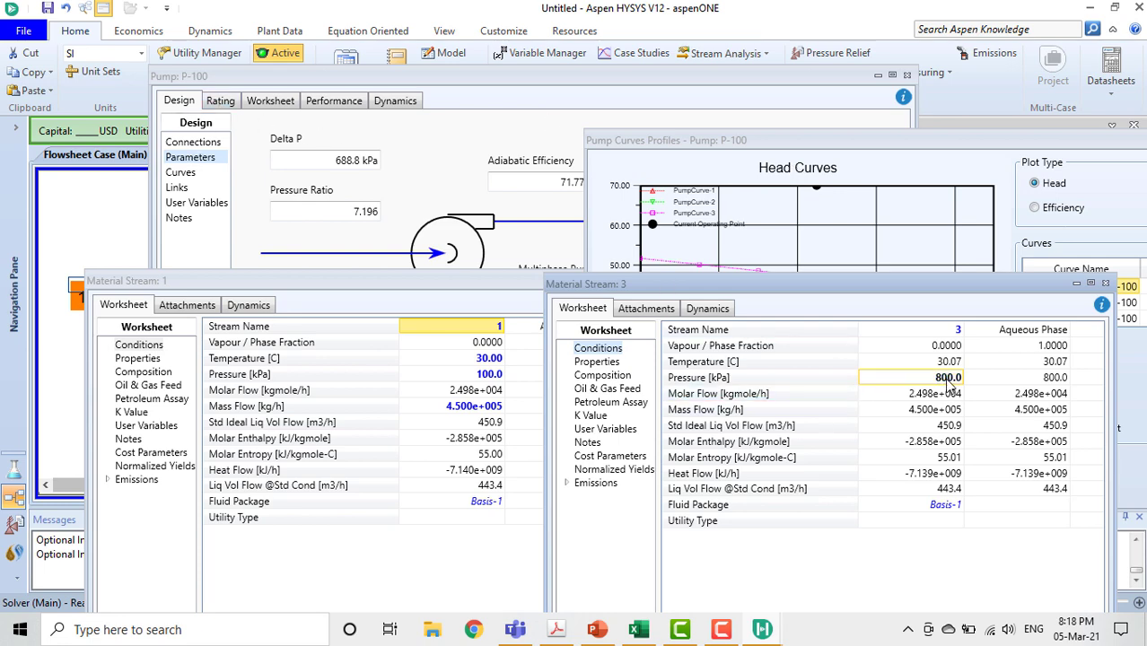
type("5.7")
left_click(1048, 378)
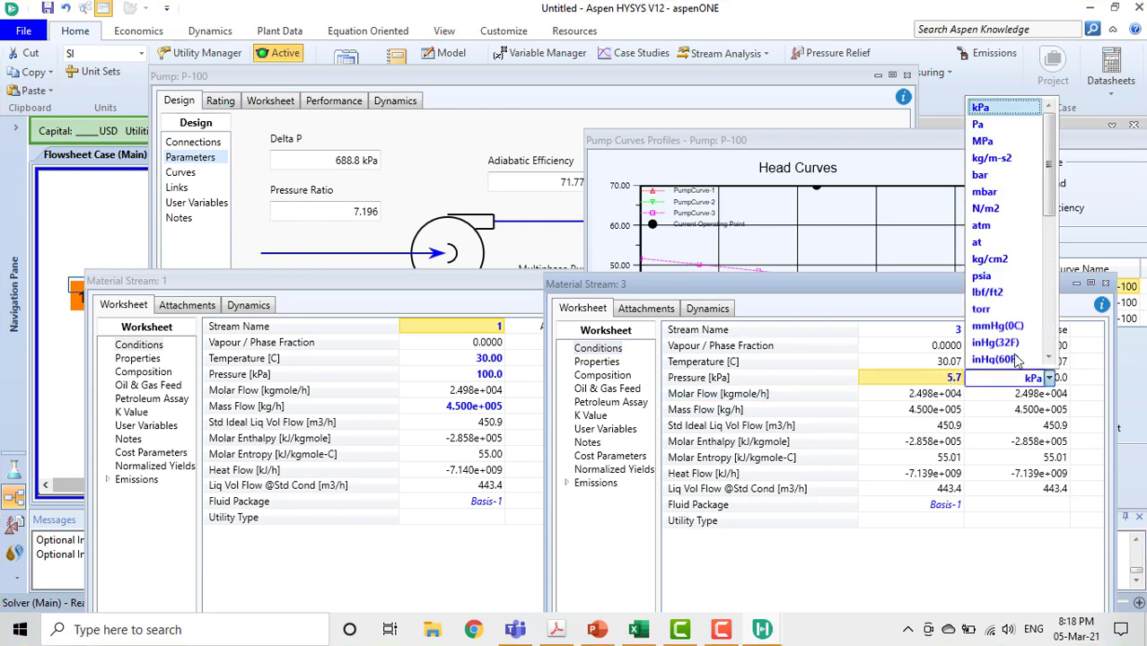
scroll(1010, 233, "down", 2)
left_click(997, 107)
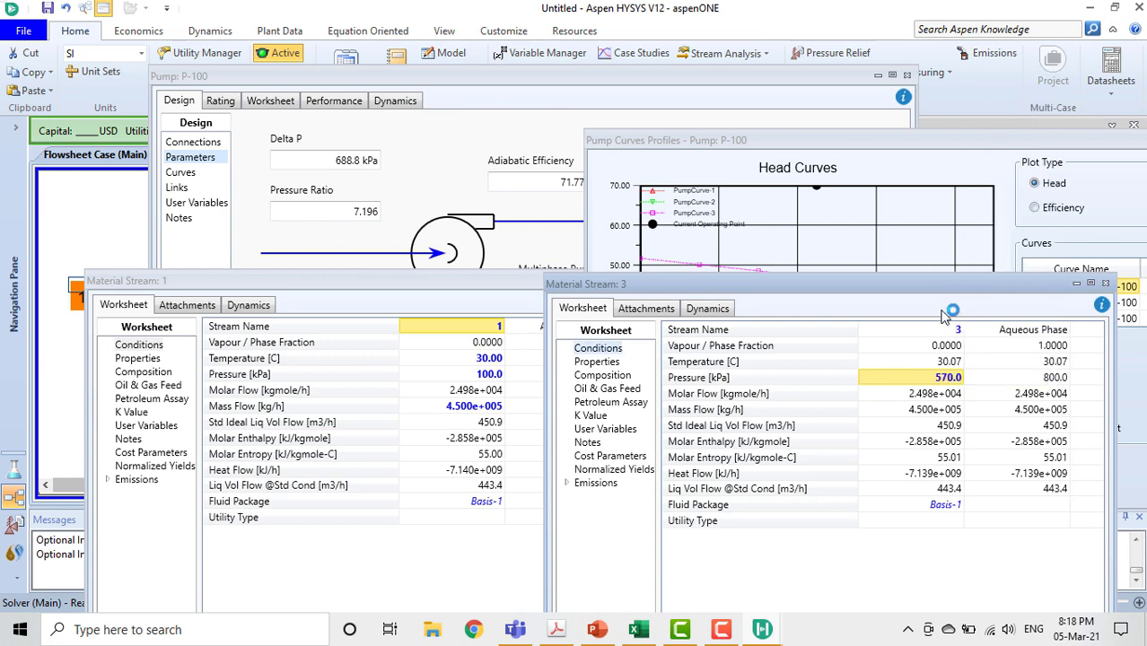
left_click(1116, 287)
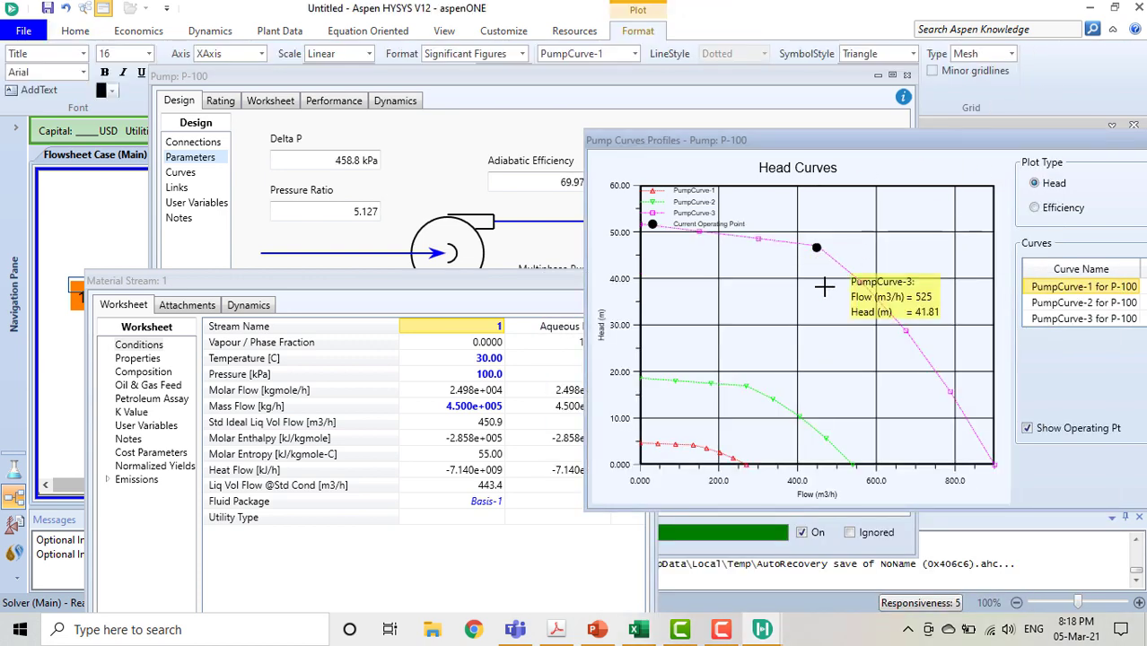
- Set the mass flow of feed stream 1 to 500000 kg/h
left_click(476, 373)
left_click(460, 411)
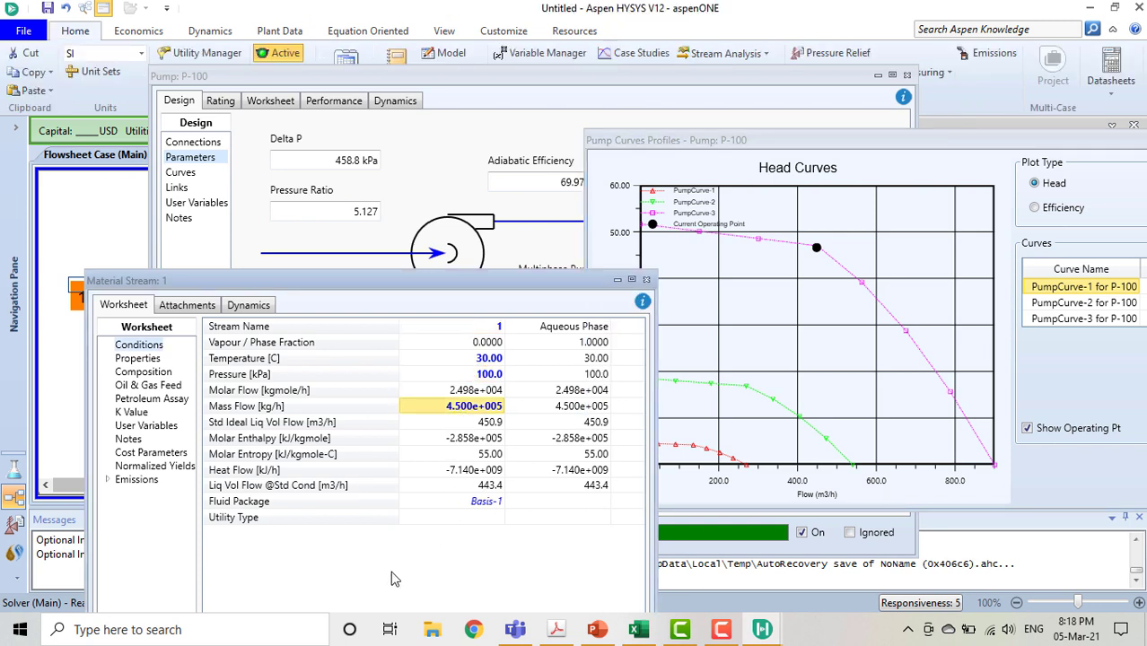
type("5")
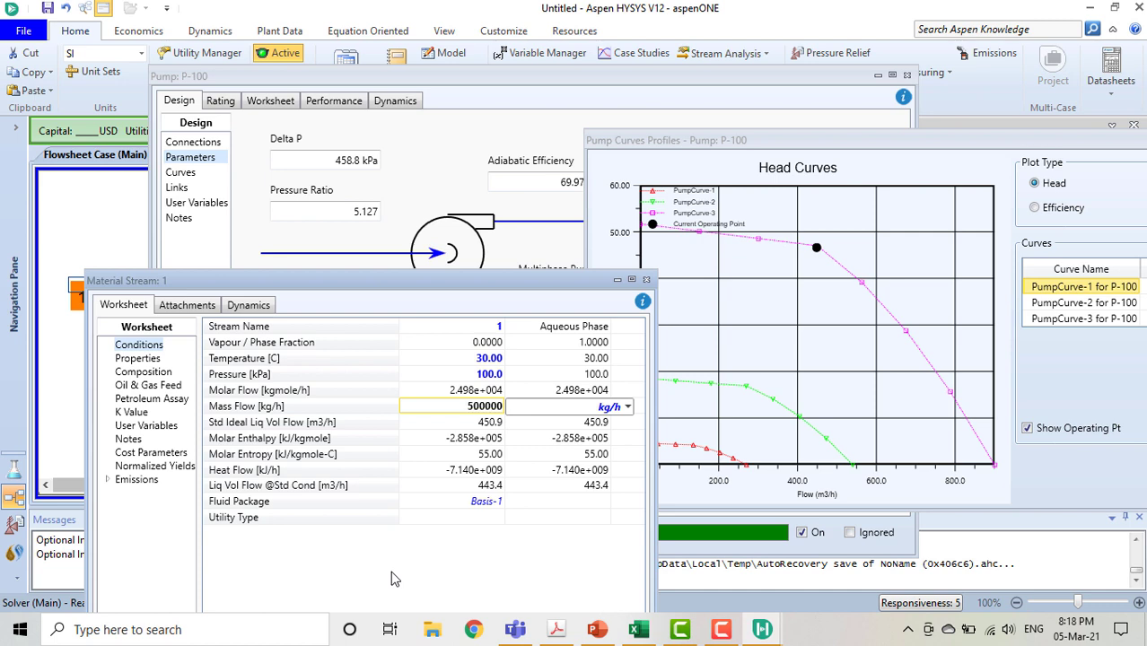
key("Return")
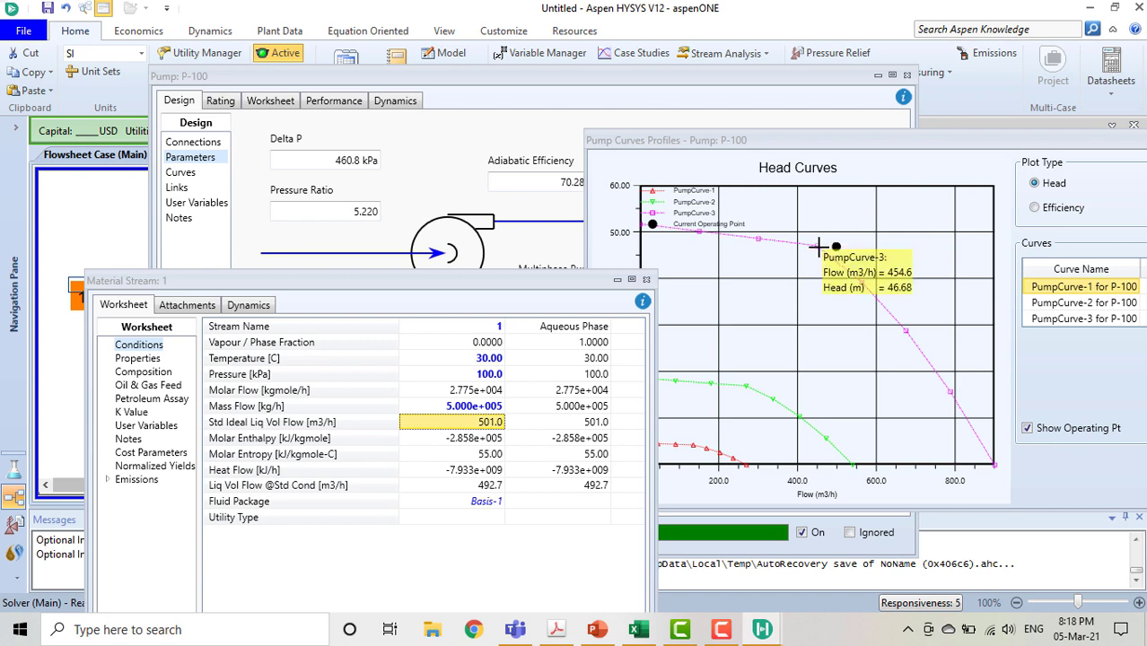
- Compare pump P-100's design parameters with its operating point on the head curves
mouse_move(879, 325)
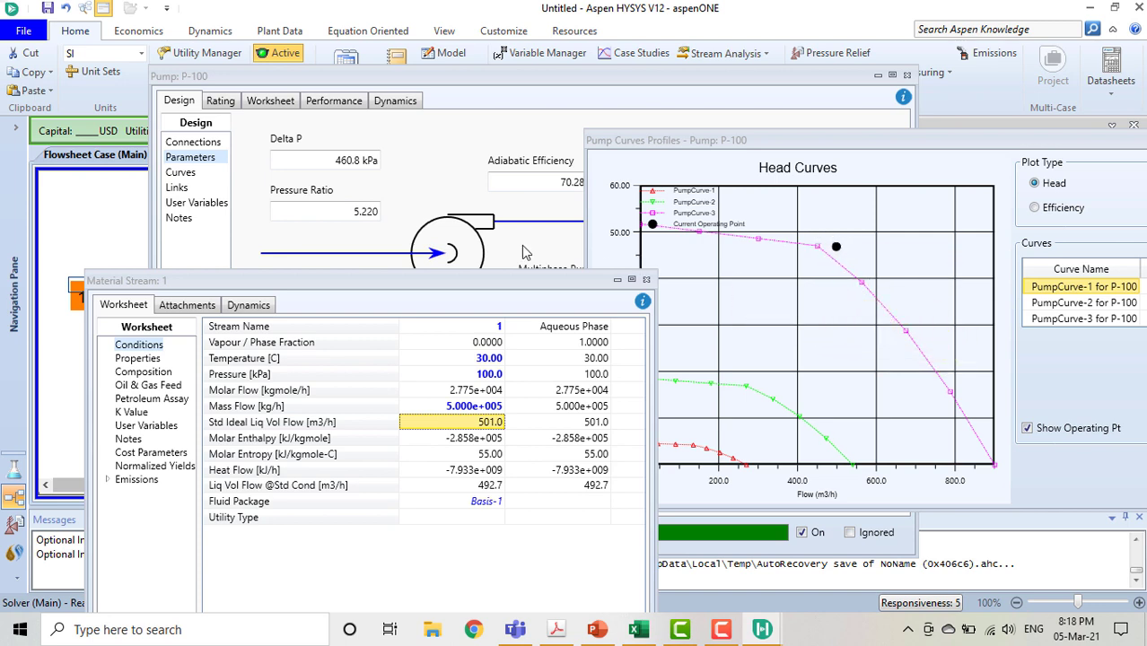
left_click(925, 172)
left_click_drag(842, 81, 644, 81)
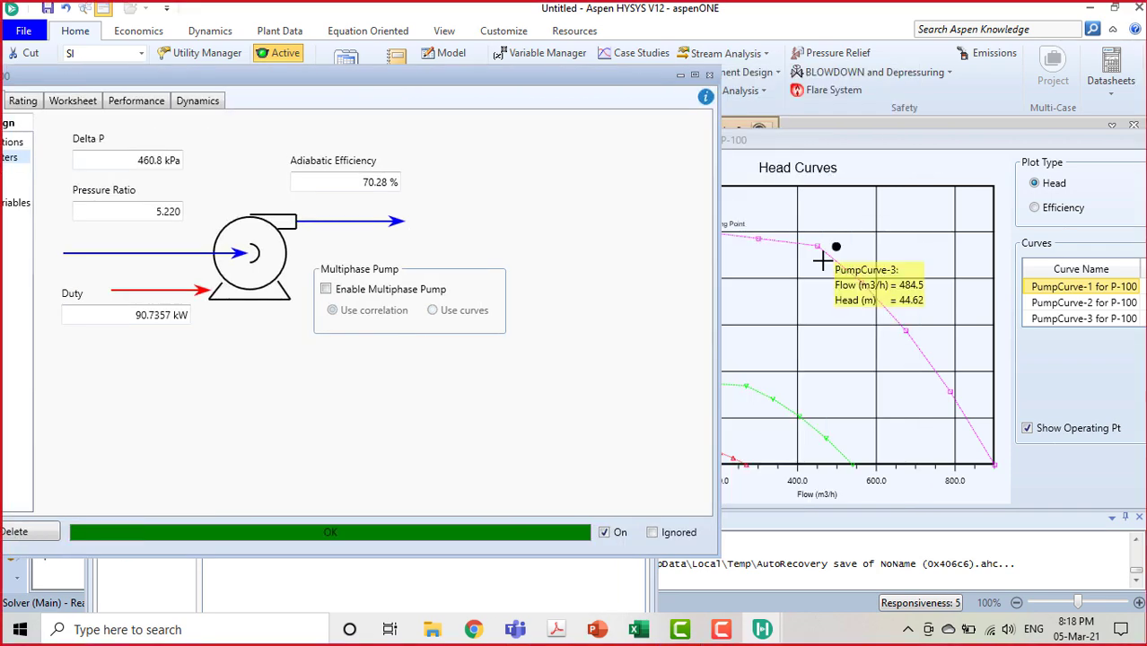
left_click(867, 140)
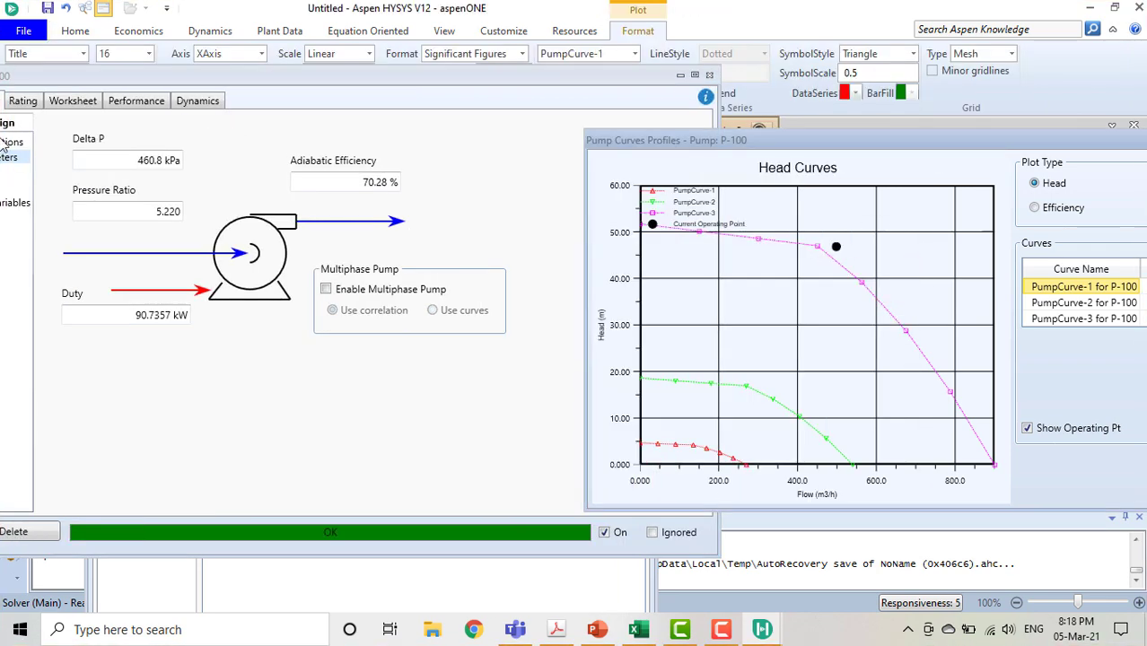
left_click_drag(367, 72, 233, 347)
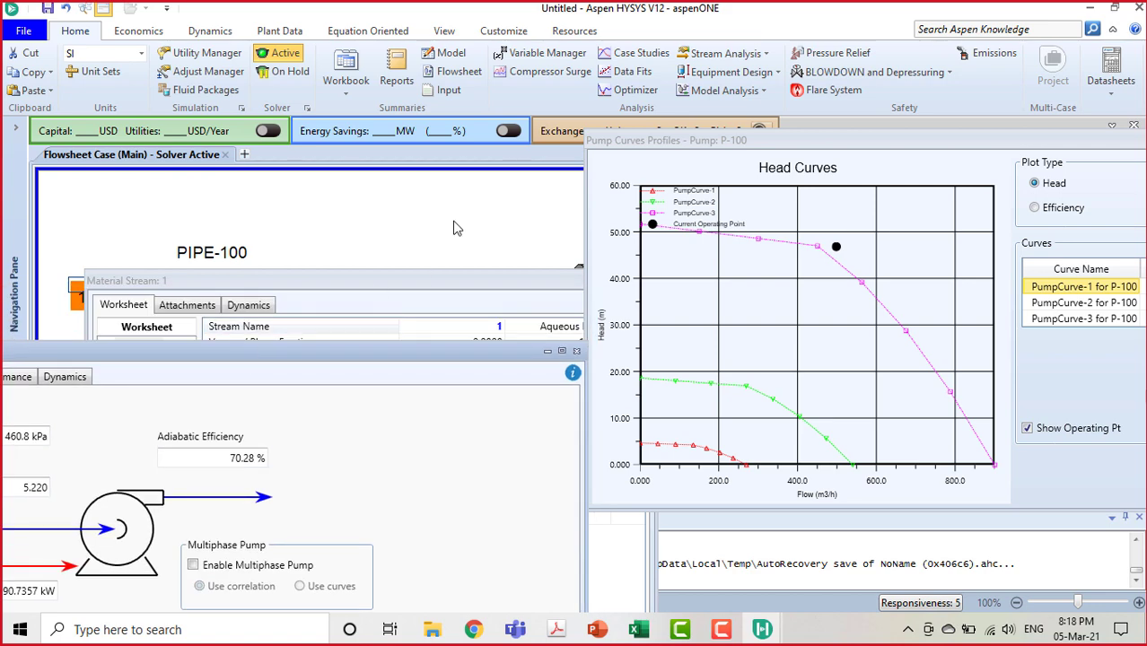
left_click_drag(501, 232, 297, 159)
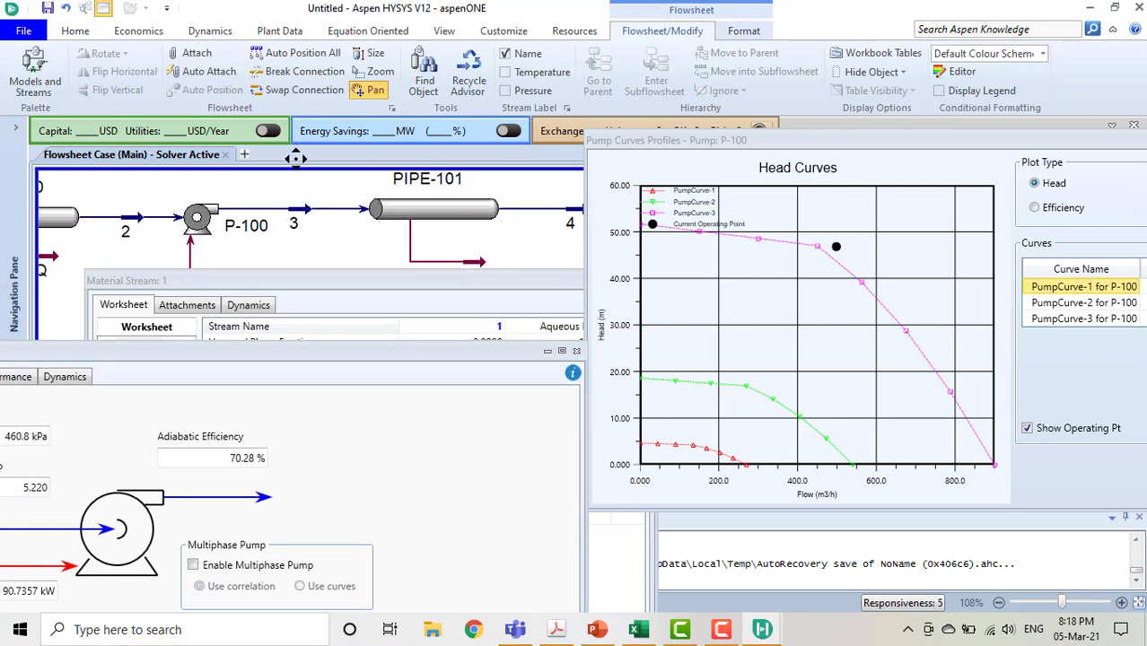
- Clear the pressure specification of pump outlet stream 3 and close its conditions window
double_click(293, 224)
left_click(924, 380)
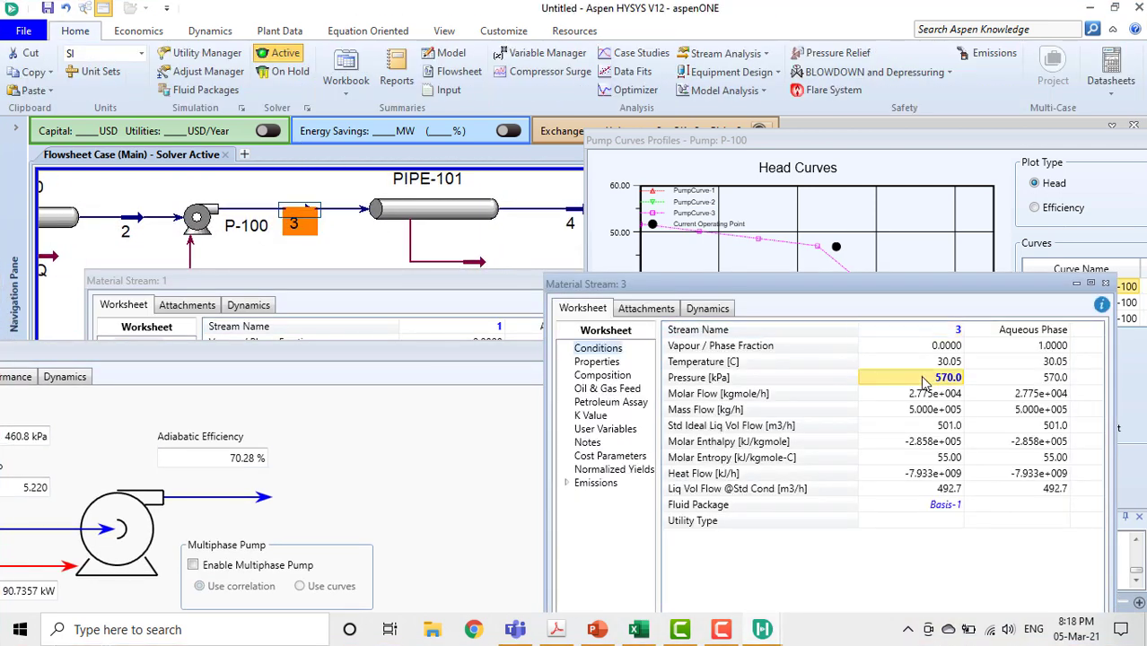
key("BackSpace")
type("575")
key("Return")
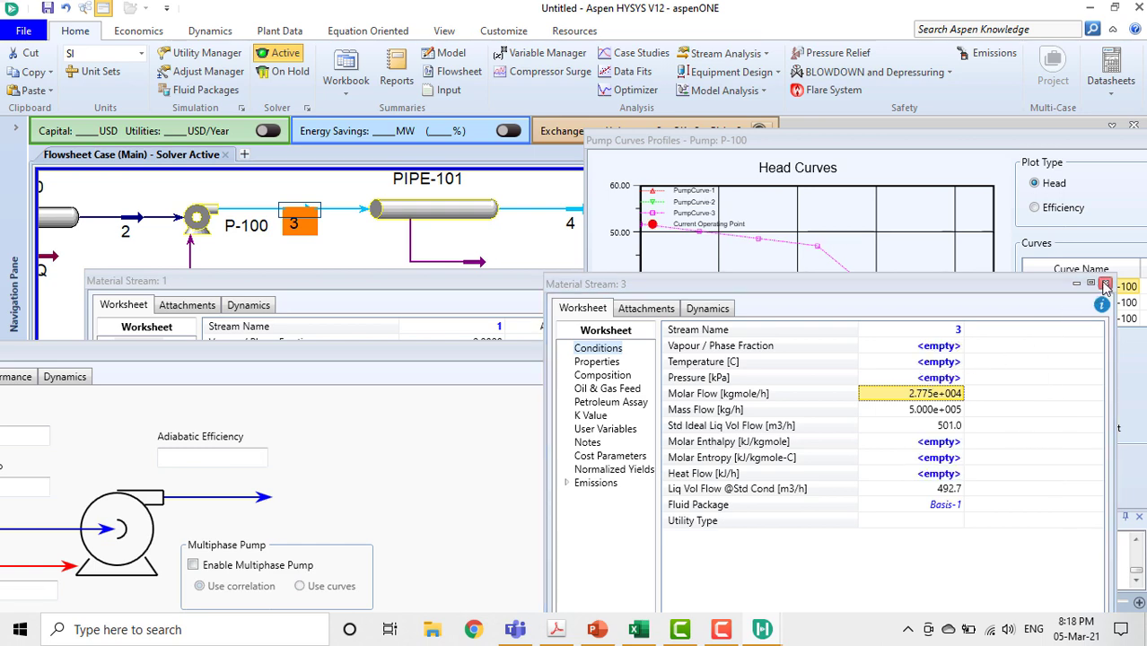
left_click(1106, 284)
- Set pump P-100's speed to 1150 rpm in its rating curves
double_click(291, 353)
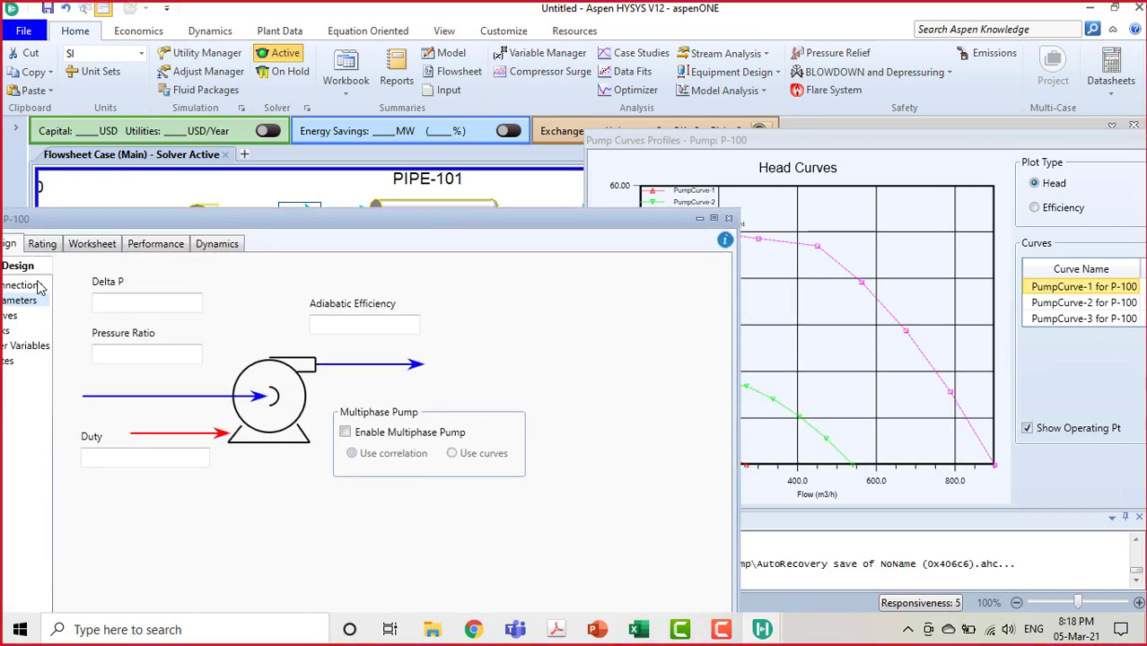
left_click(15, 287)
left_click(41, 245)
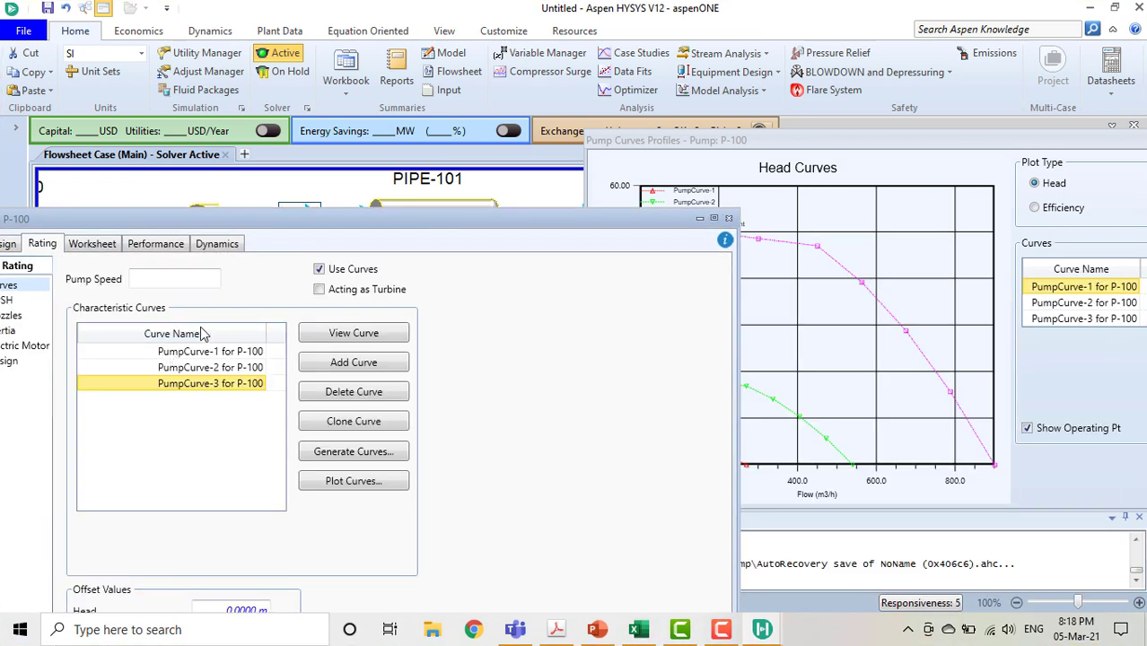
left_click(200, 284)
type("11")
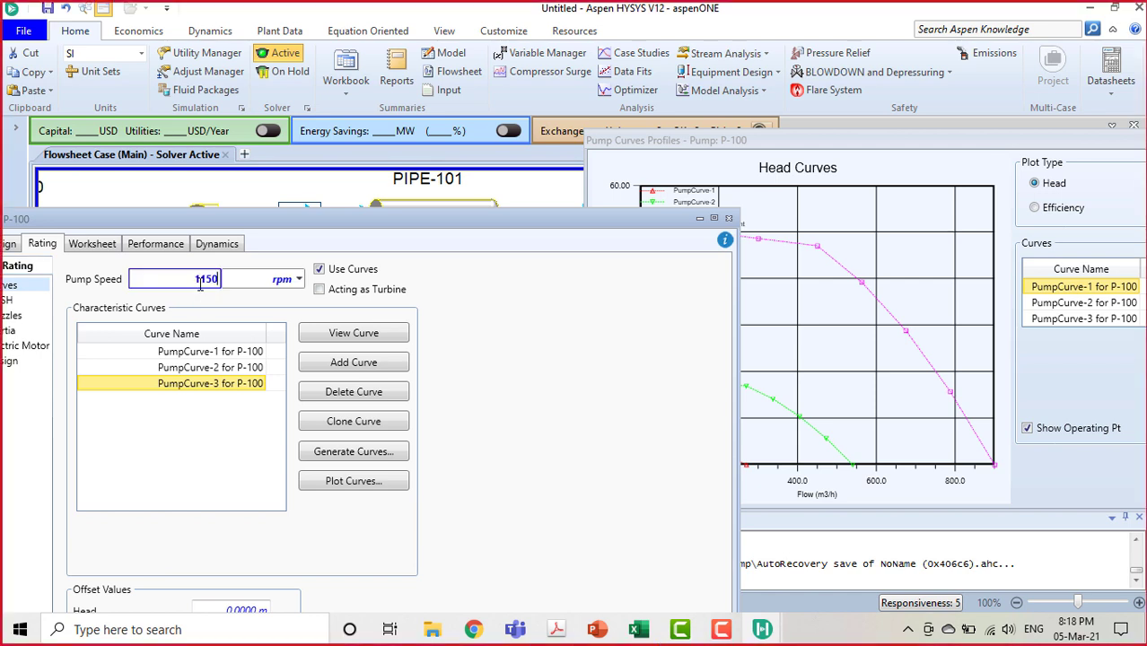
type("50")
- Check pump P-100's operating point on the head curves, its design parameters and the conditions of outlet stream 3
left_click(834, 259)
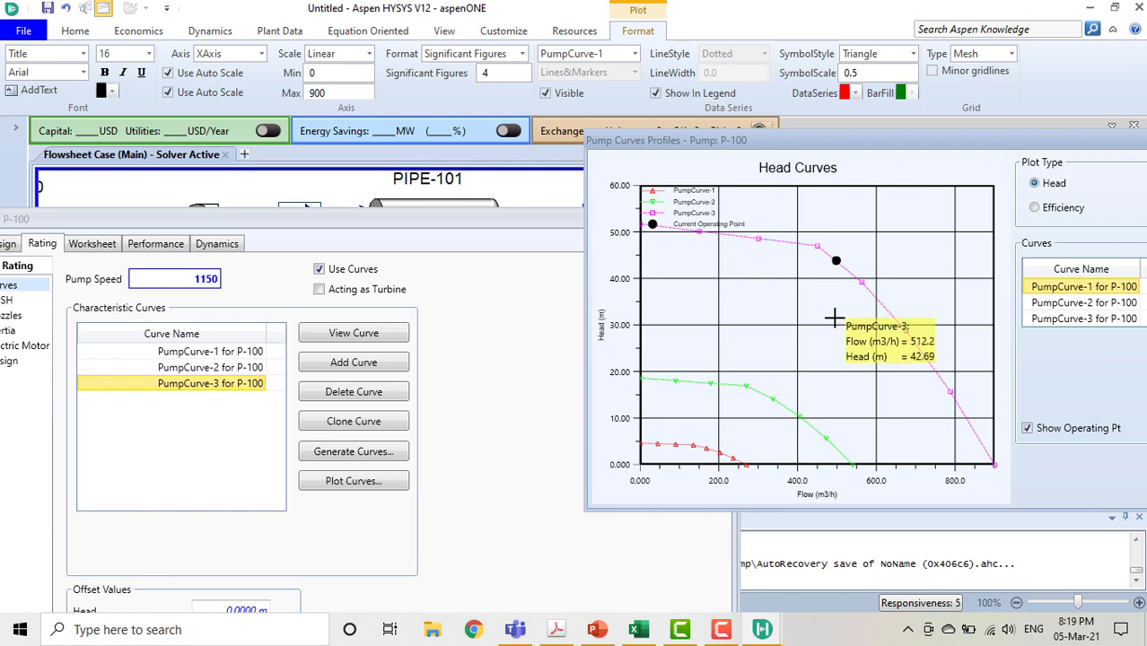
left_click(520, 226)
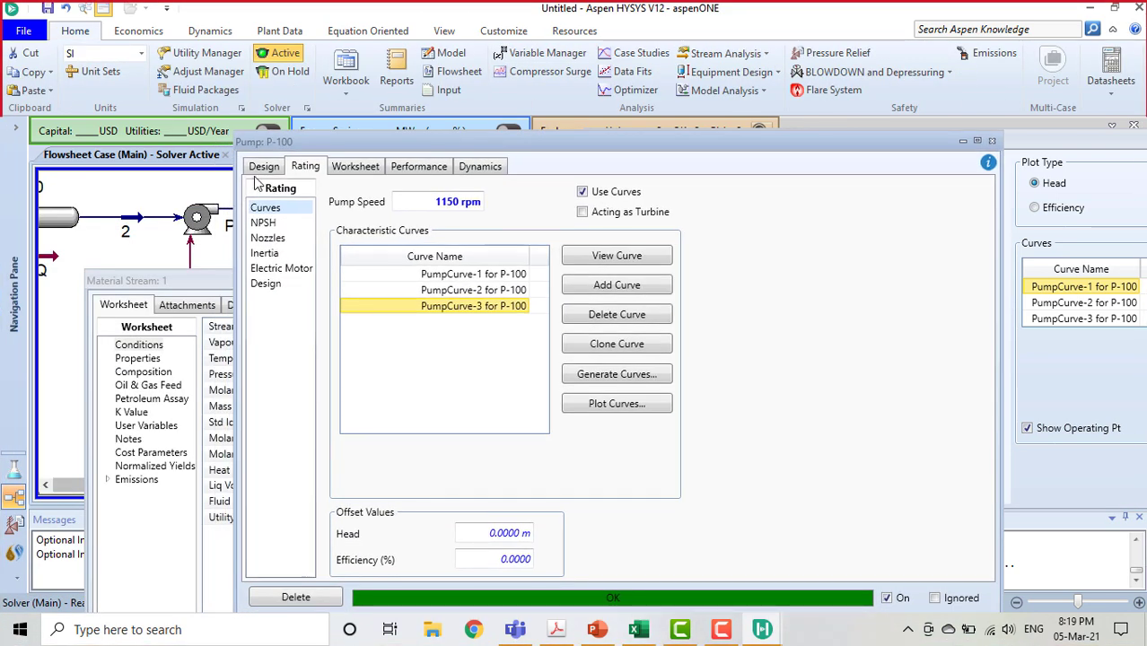
left_click(264, 166)
left_click(276, 223)
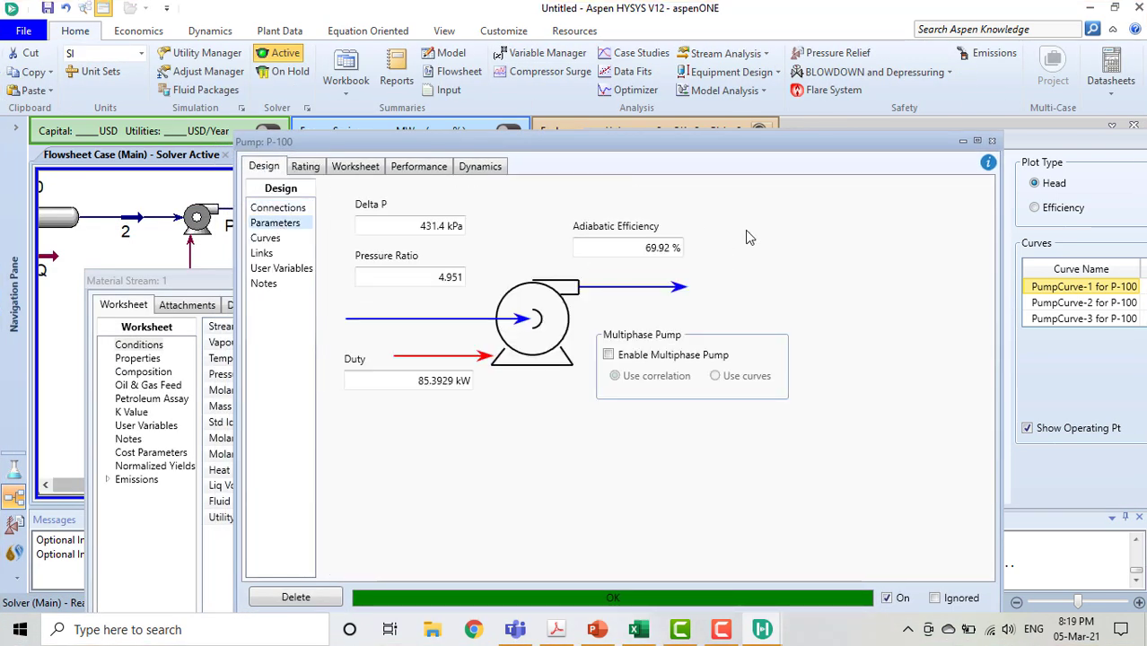
left_click_drag(606, 144, 842, 242)
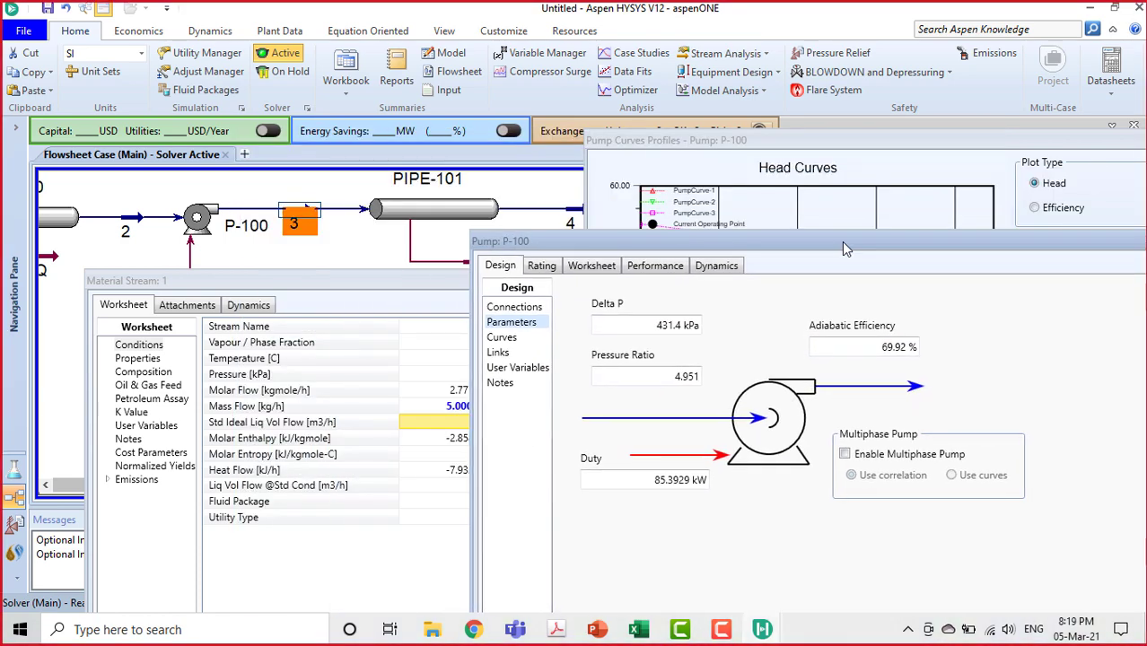
double_click(298, 227)
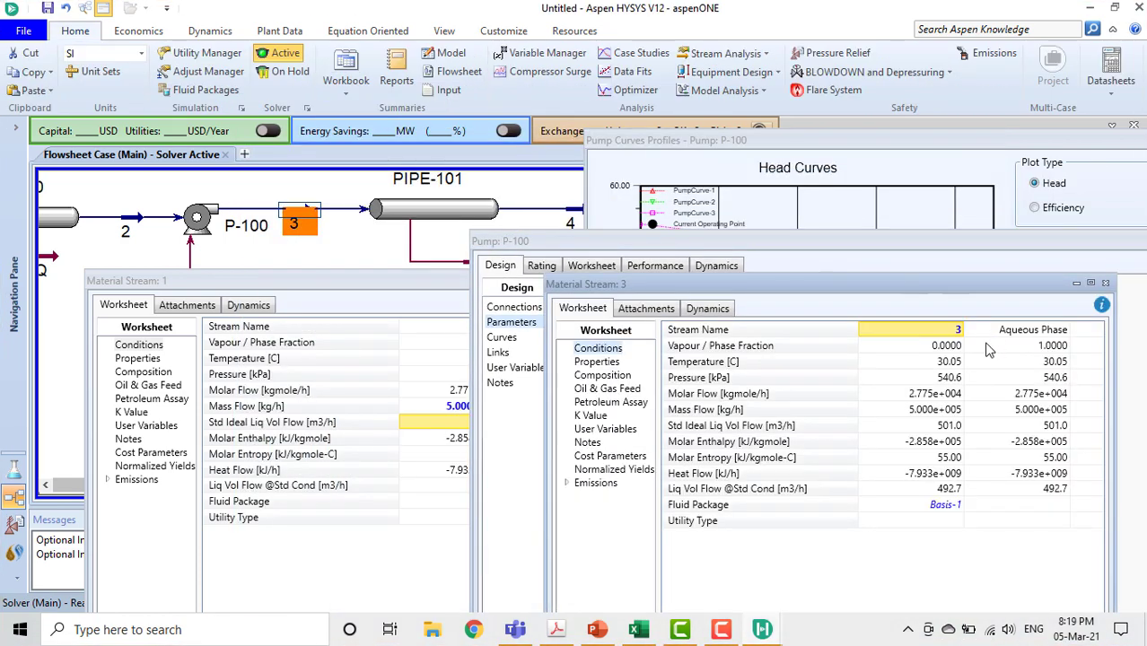
left_click(921, 362)
mouse_move(936, 382)
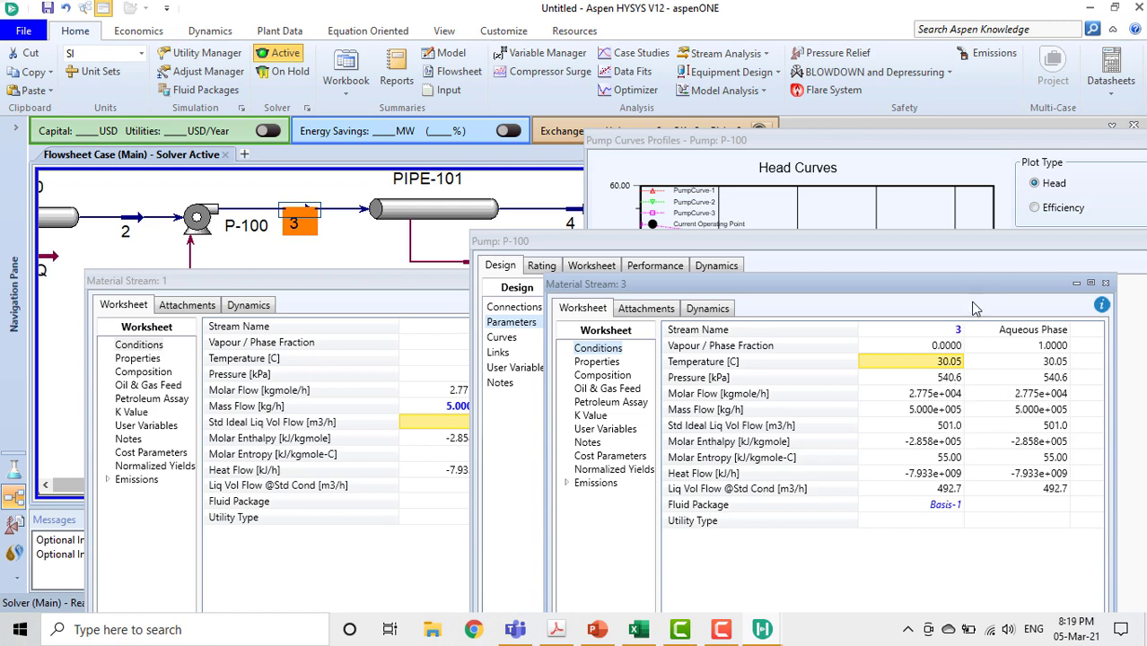
- Close the stream, pump and pump curve windows and return to the full flowsheet
left_click_drag(981, 283, 264, 255)
left_click(759, 283)
left_click(575, 269)
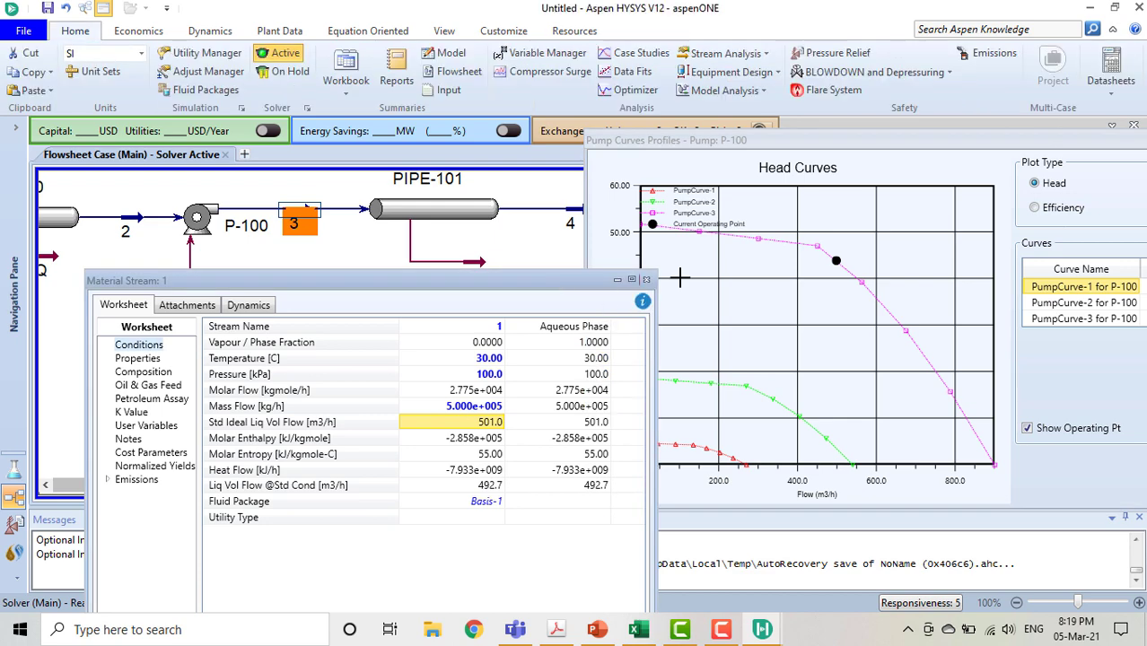
left_click_drag(905, 142, 439, 179)
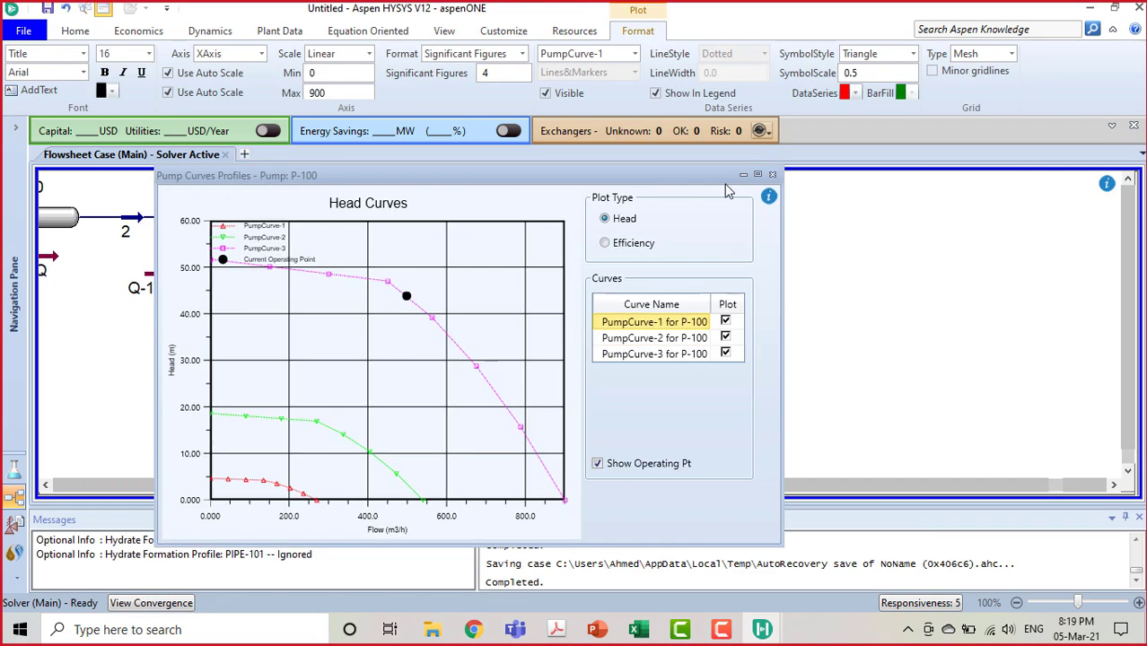
left_click(772, 180)
left_click_drag(520, 354, 827, 410)
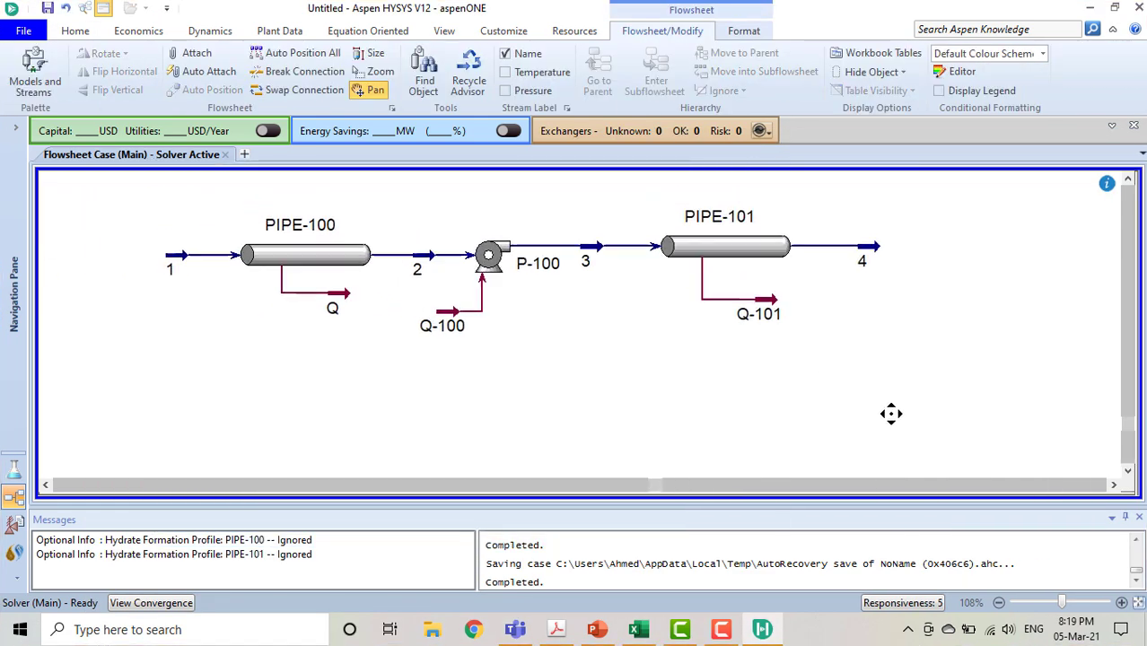
- Open pump P-100 and review its design parameters and its characteristic curves and speed in the rating settings
double_click(503, 277)
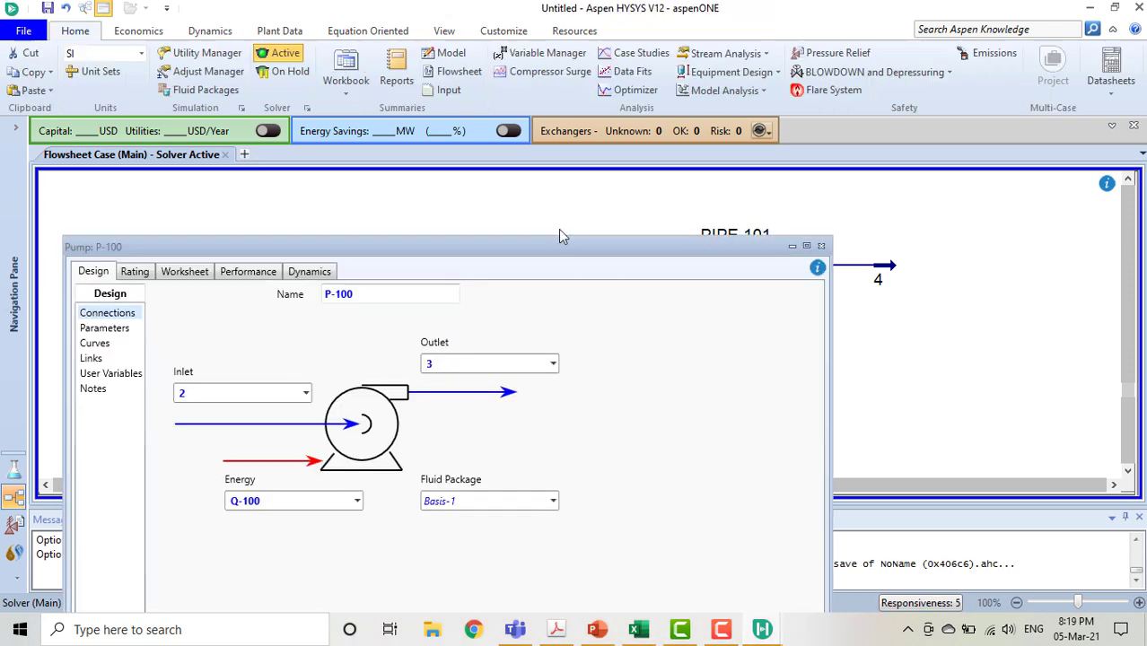
left_click_drag(558, 255, 707, 53)
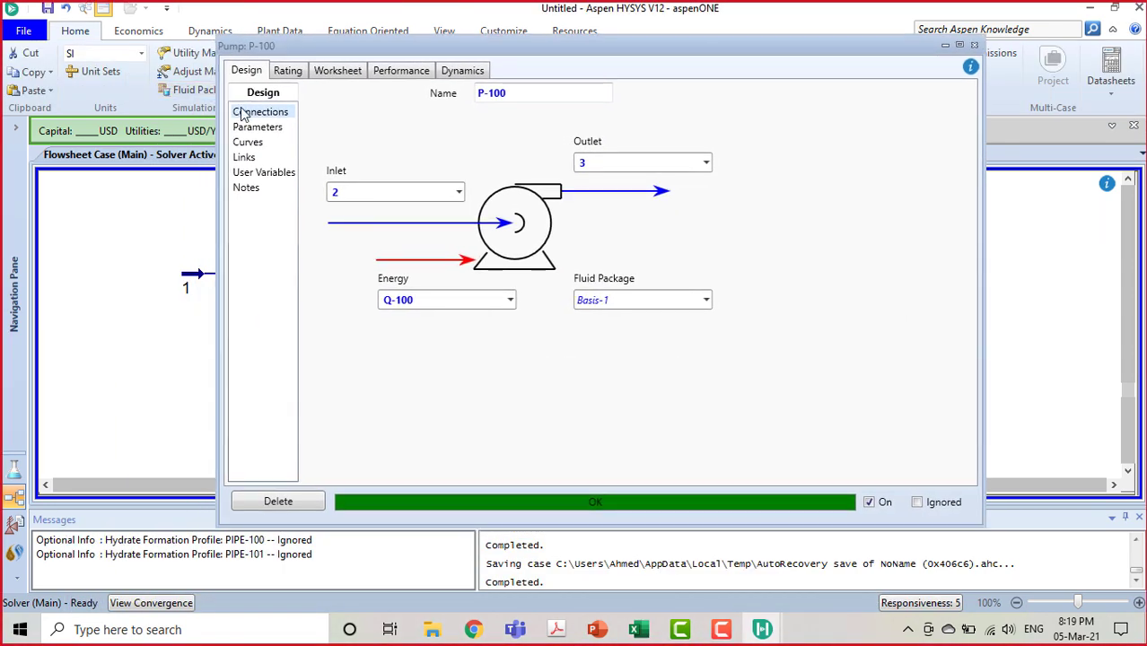
left_click(263, 128)
left_click(285, 72)
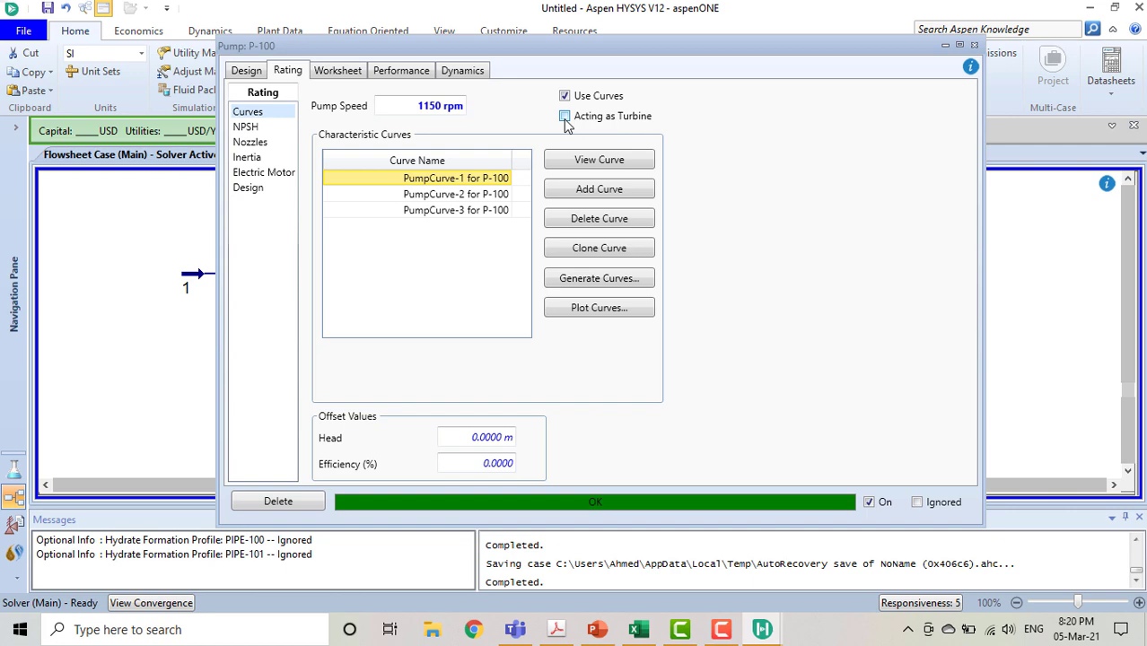
- Move the P-100 window aside and examine inlet stream 2, outlet stream 3, the pump and energy stream Q-100 on the flowsheet
left_click_drag(569, 50, 738, 56)
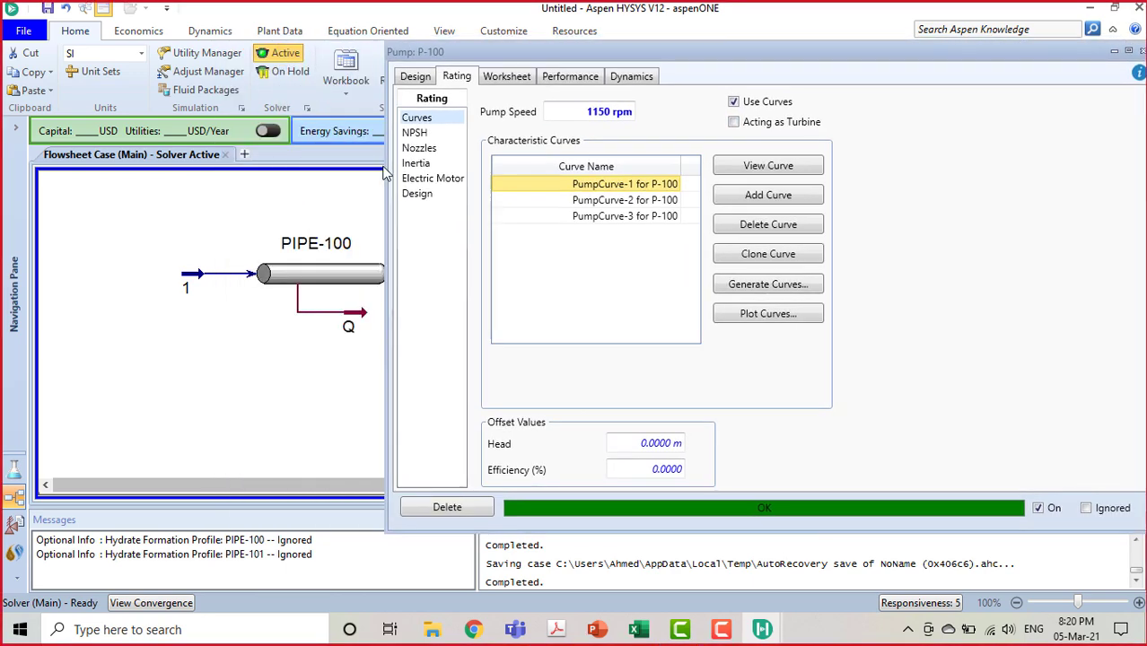
left_click(352, 205)
scroll(327, 259, "up", 1)
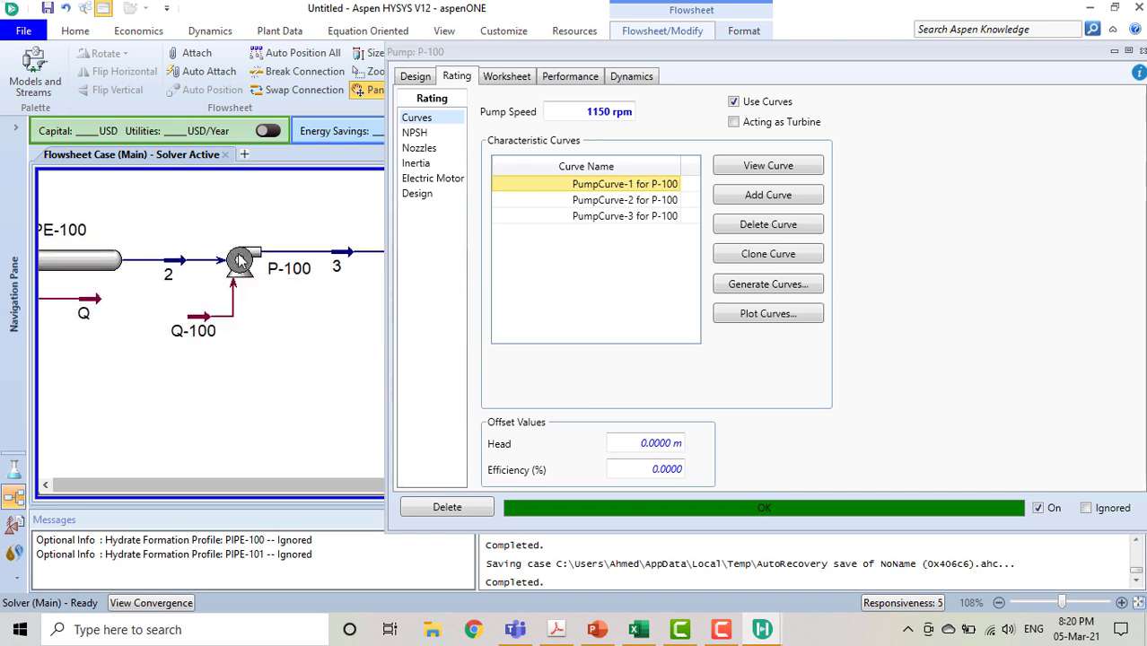
mouse_move(347, 270)
left_click(170, 273)
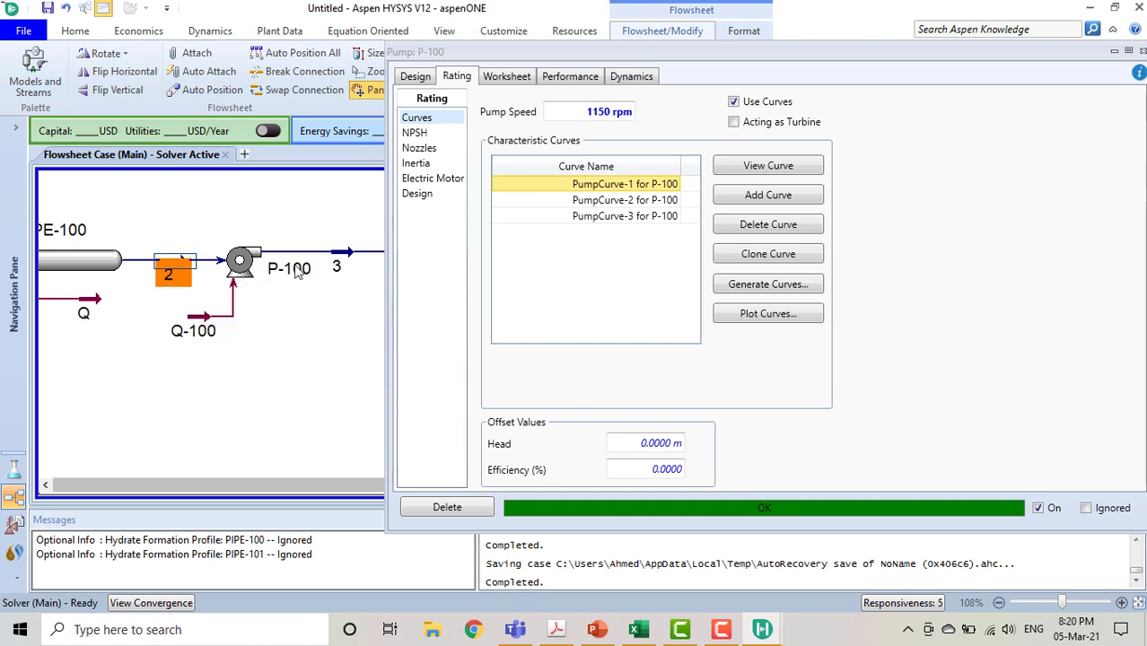
left_click(339, 261)
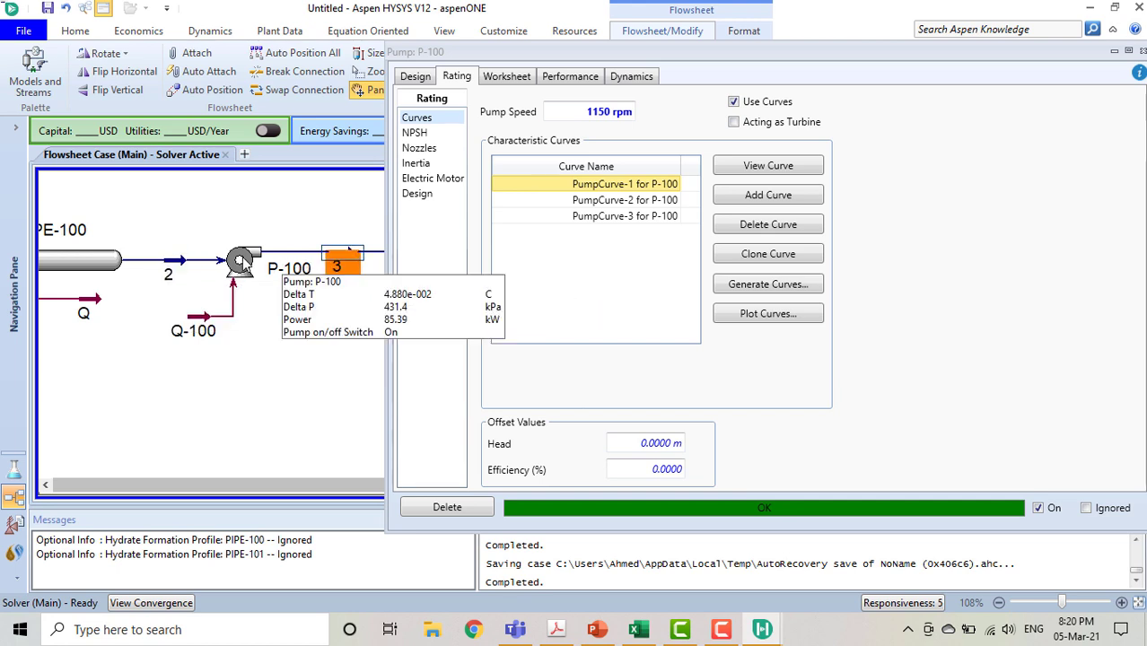
left_click(814, 418)
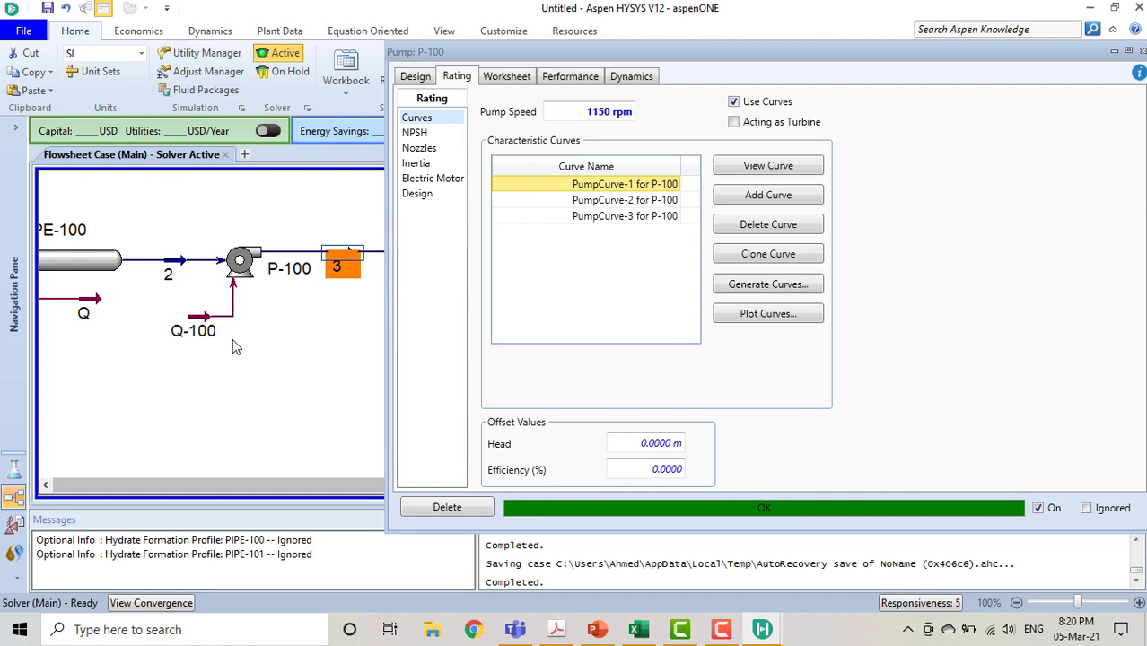
left_click(200, 331)
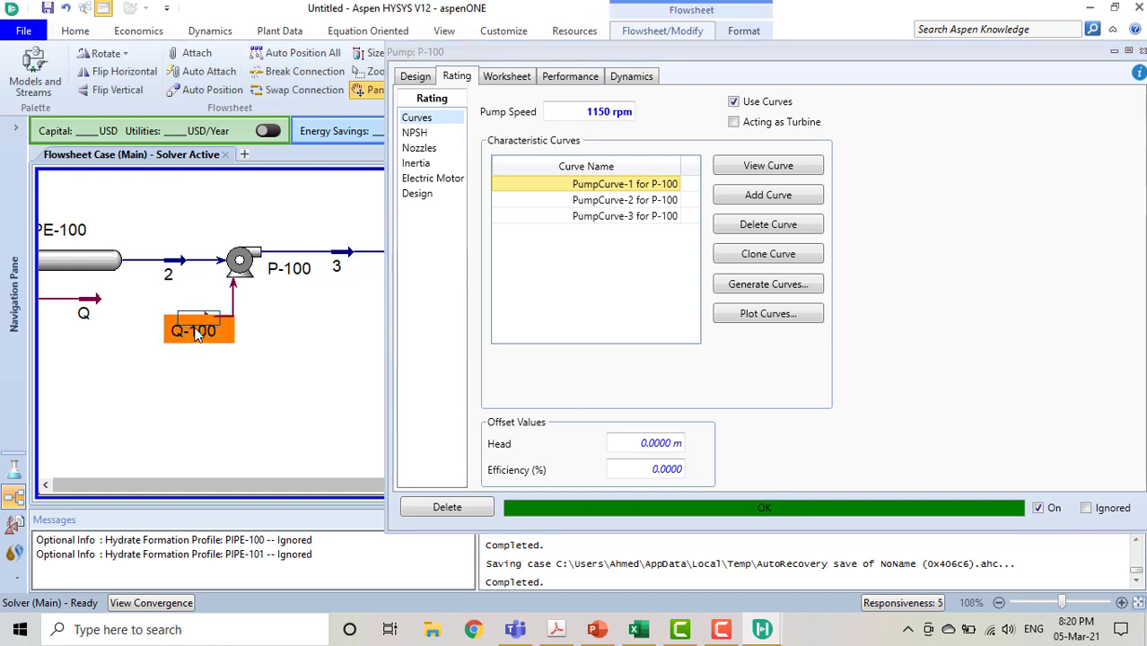
left_click(253, 372)
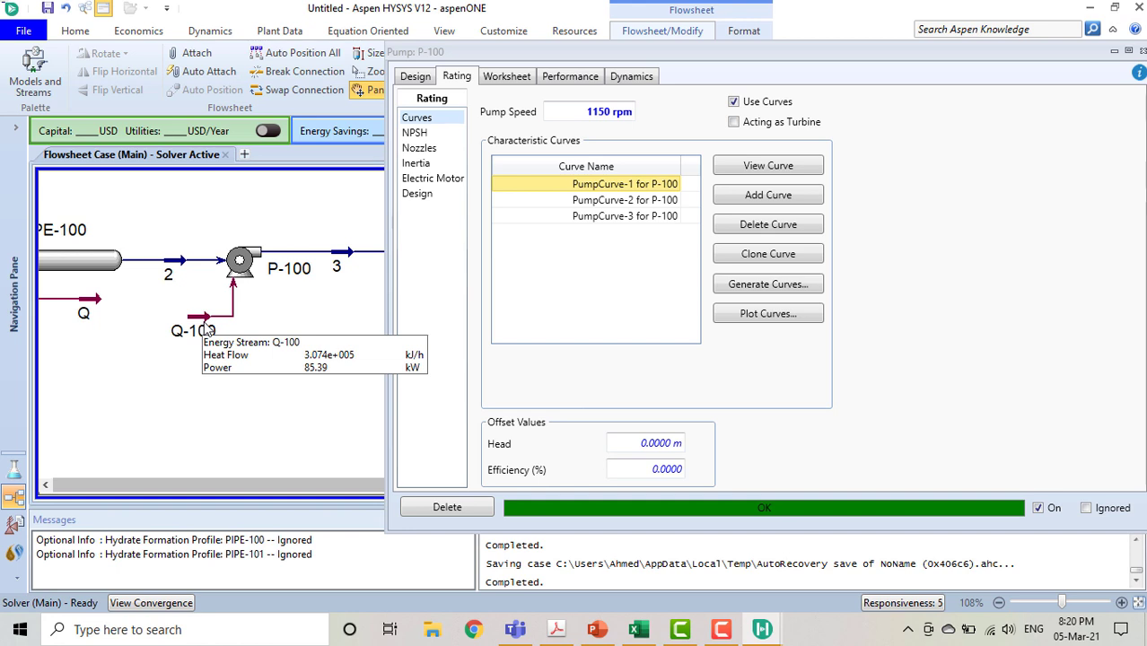
- Switch to the Microsoft Teams meeting and allow the attendees to unmute themselves
left_click(515, 629)
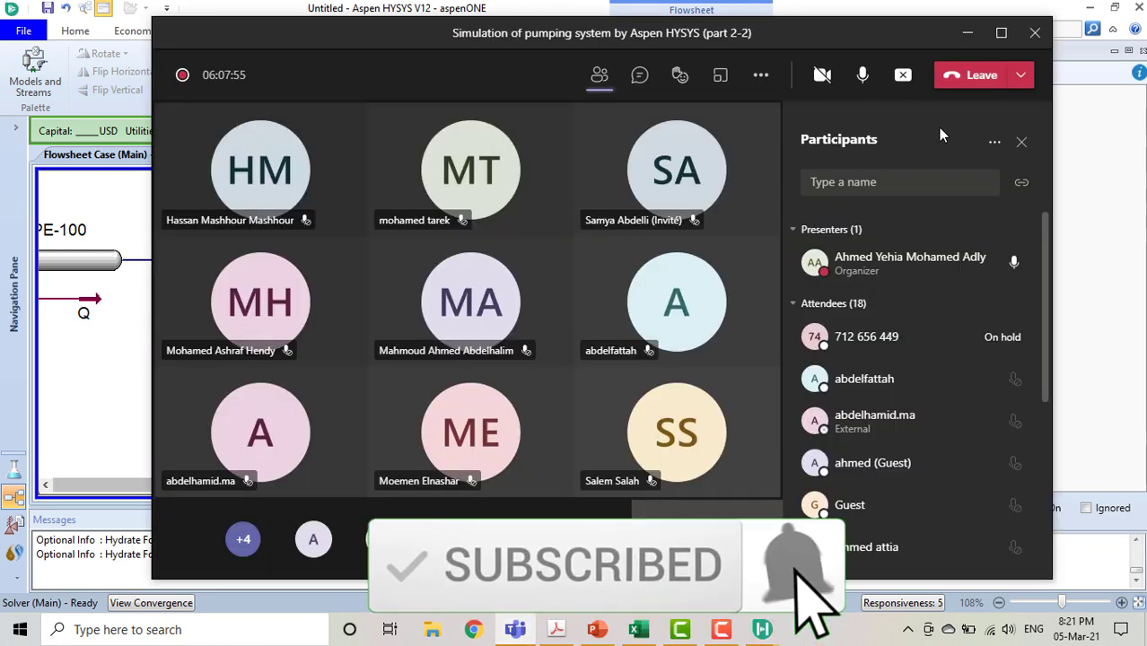
left_click(995, 145)
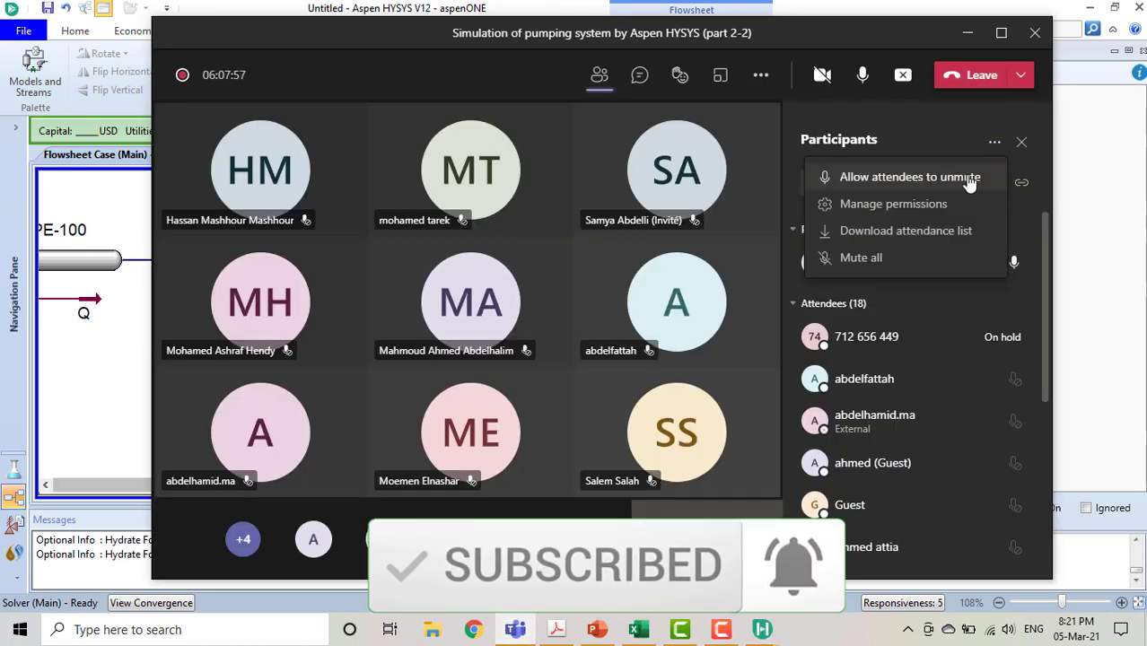
left_click(909, 177)
left_click(707, 384)
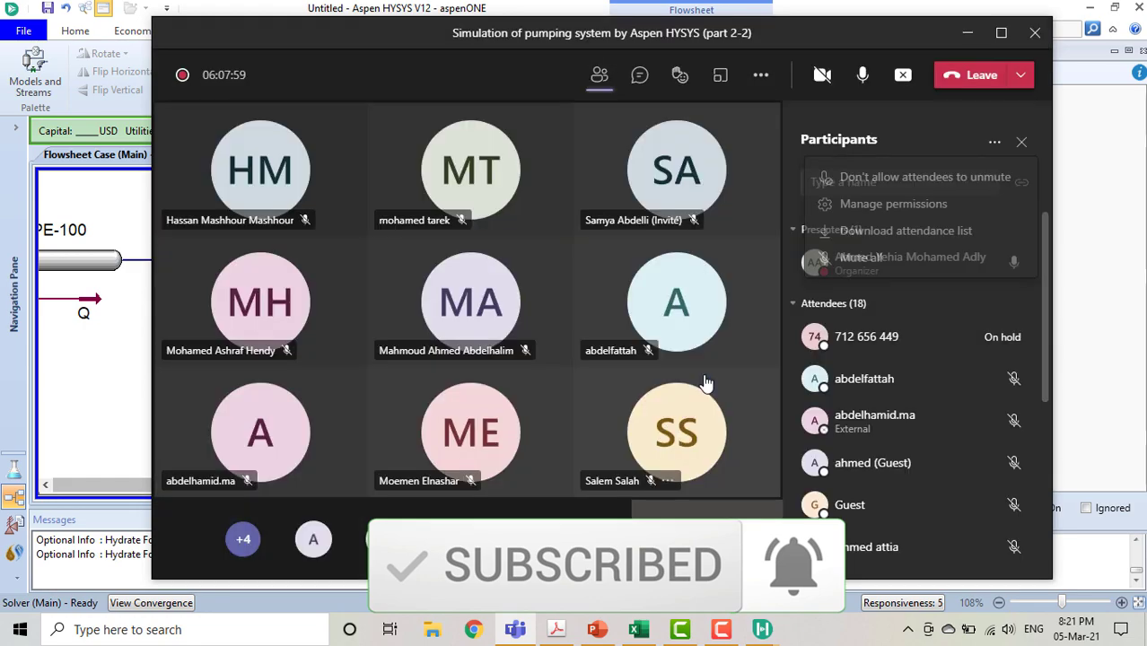